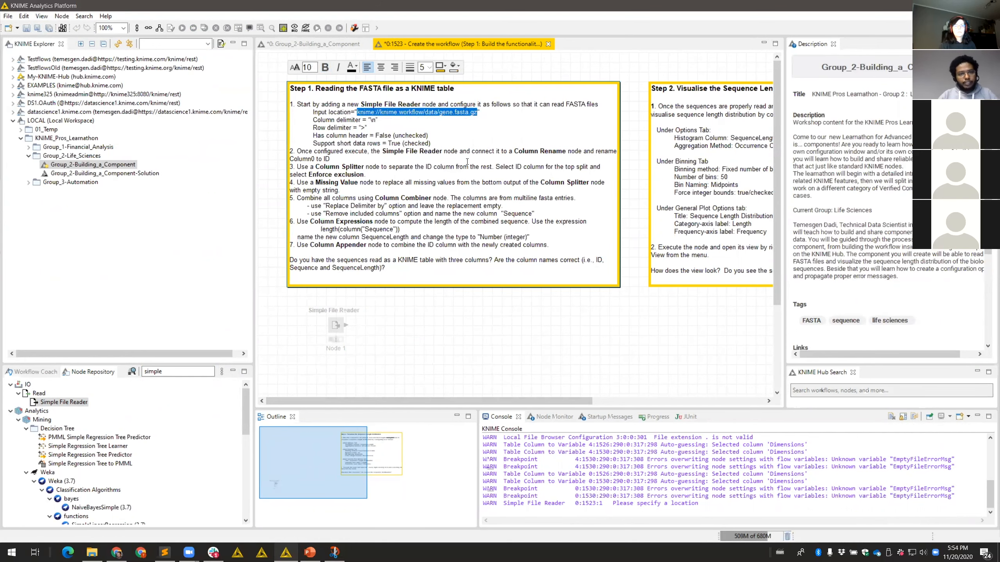
Configure the Simple File Reader node with the input location knime://knime.workflow/data/gene.fasta.gz
click(396, 342)
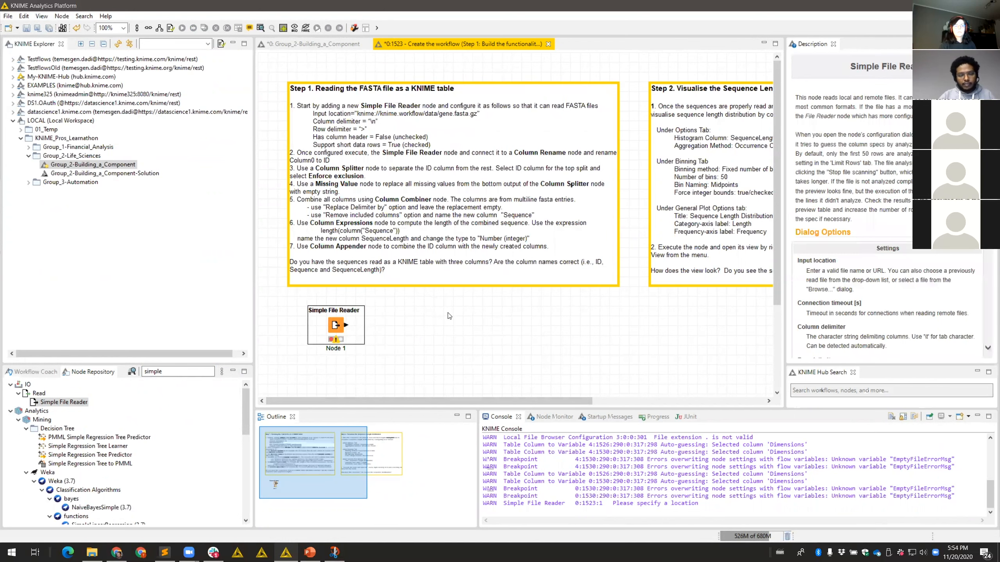
key(F6)
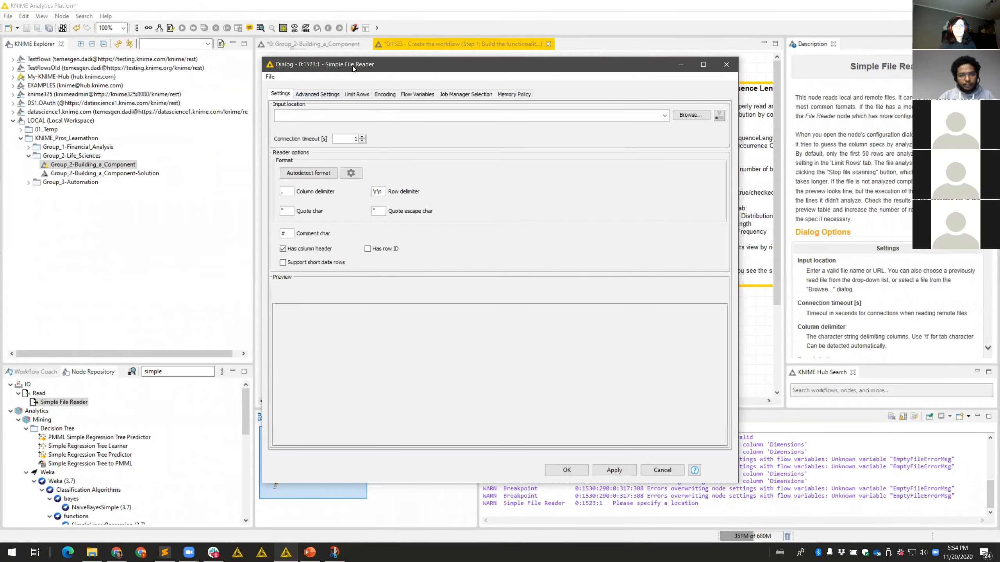
drag(503, 65, 663, 69)
click(492, 120)
text(knime://knime.workflow/data/gene.fasta.gz)
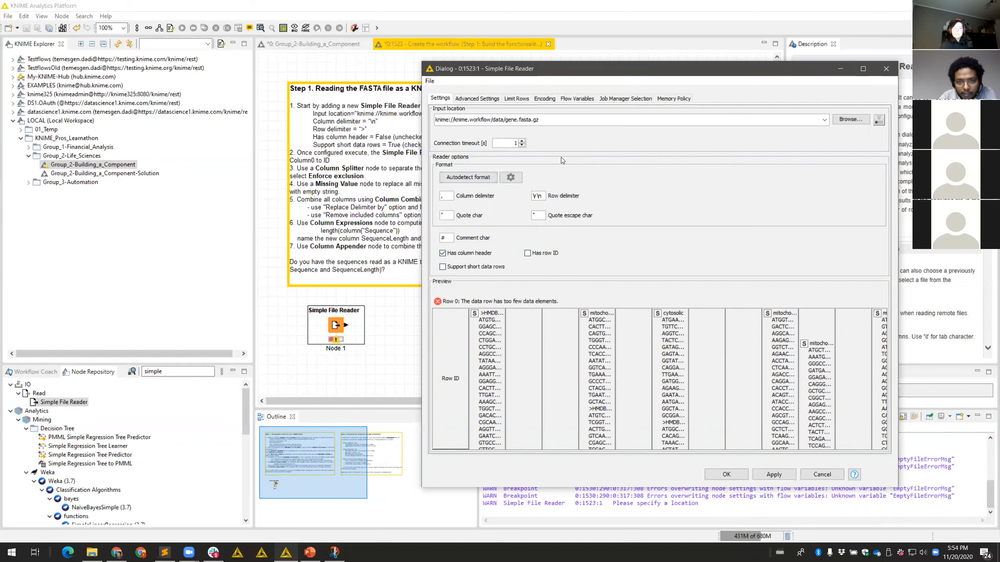
Set the reader's column delimiter to \n and its row delimiter to >
click(446, 196)
key(BackSpace)
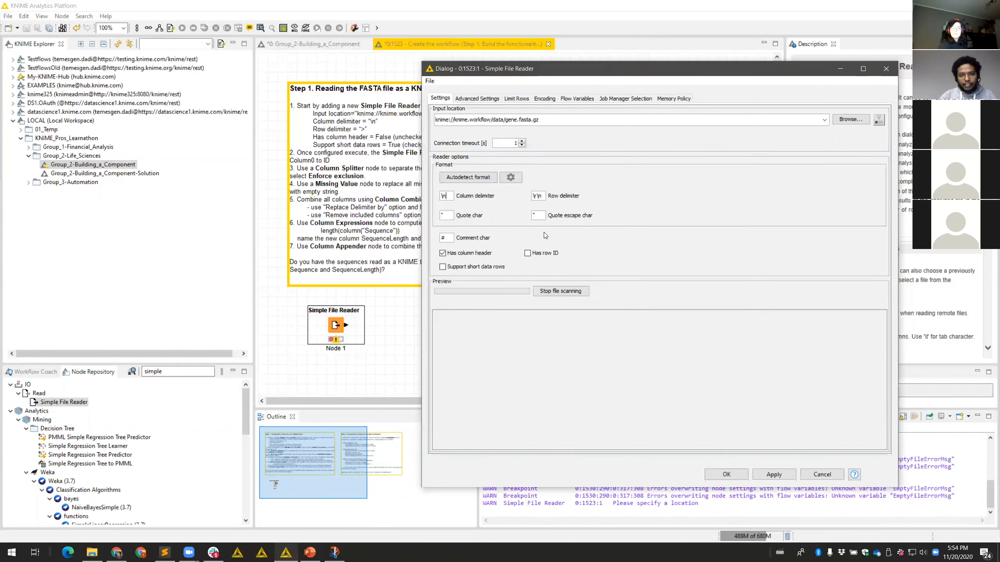
key(Tab)
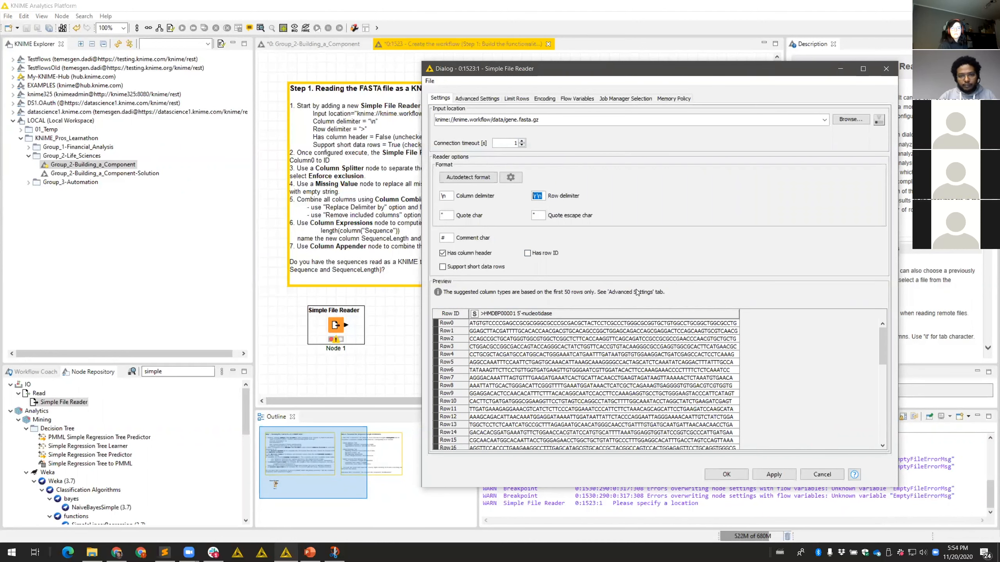
text(>)
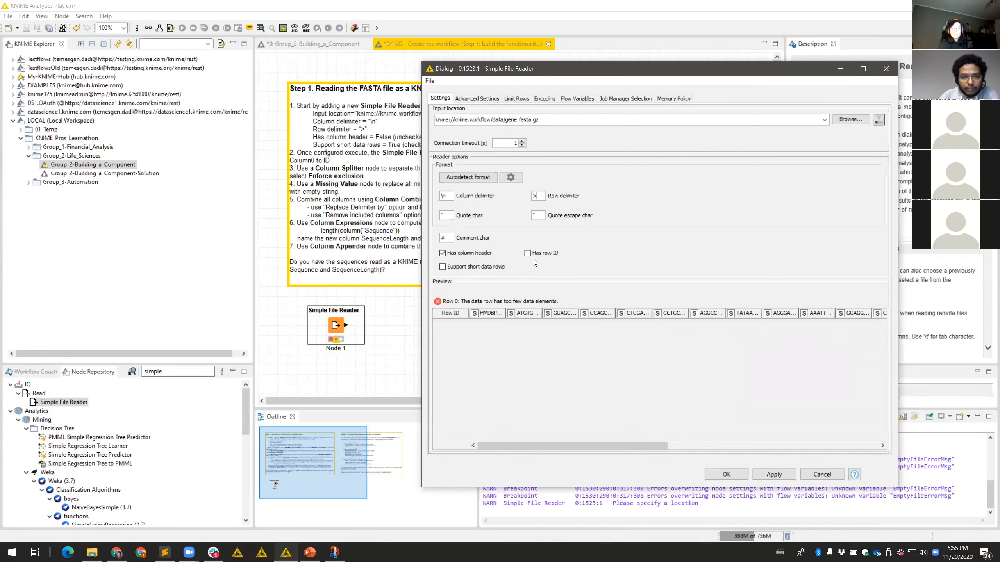
Disable Has column header, enable Support short data rows, and accept the Simple File Reader configuration
click(471, 254)
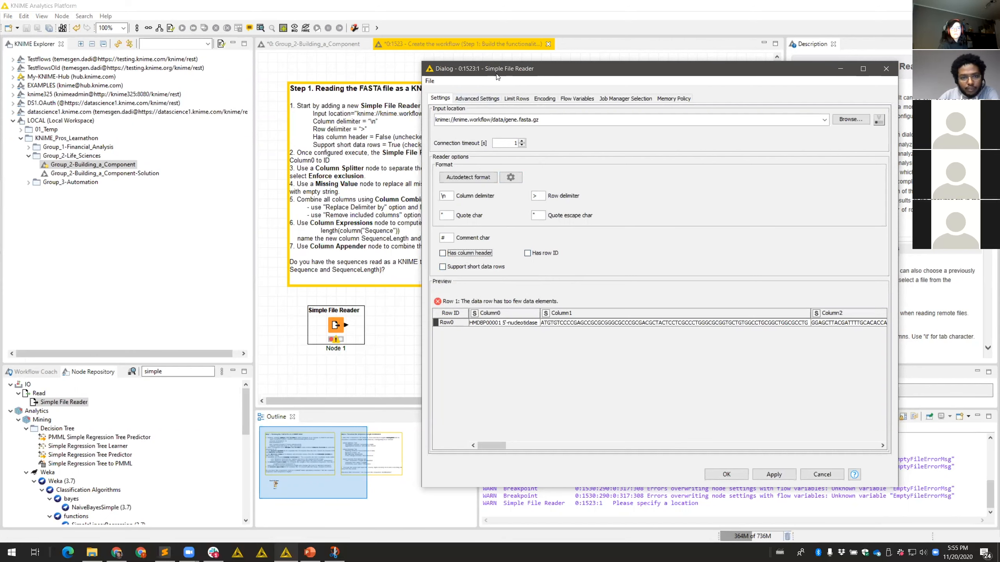
drag(497, 74, 591, 79)
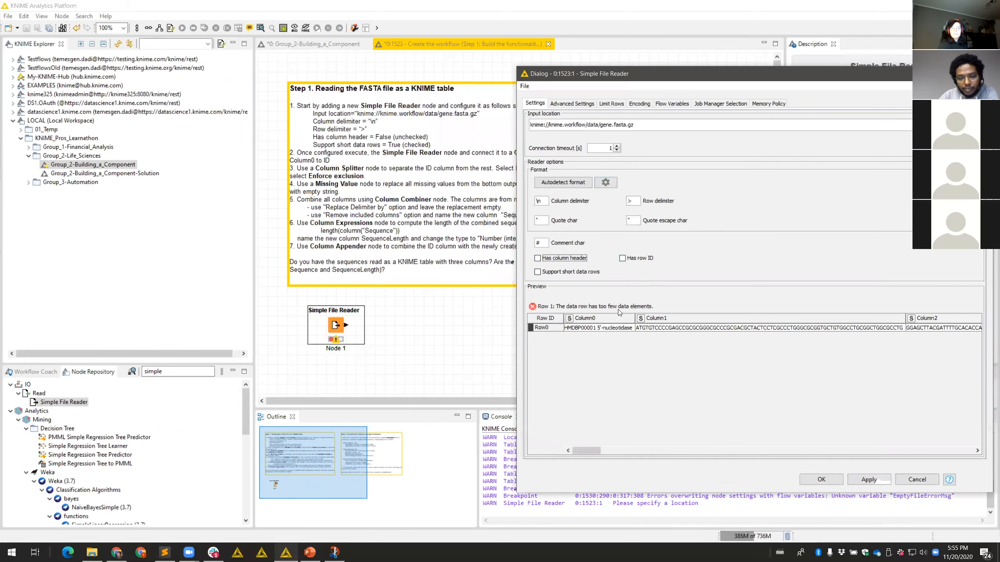
click(555, 272)
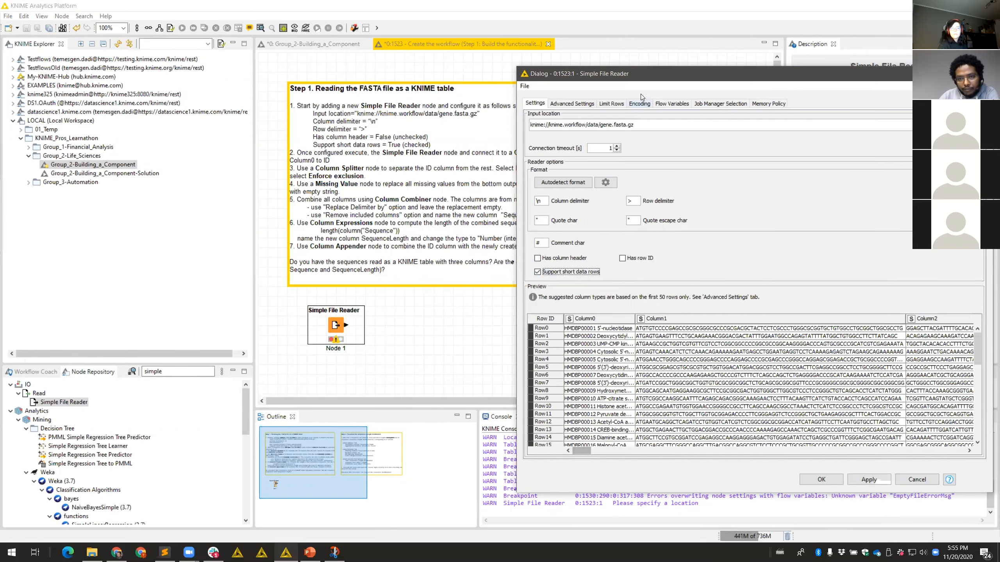
drag(638, 82, 505, 55)
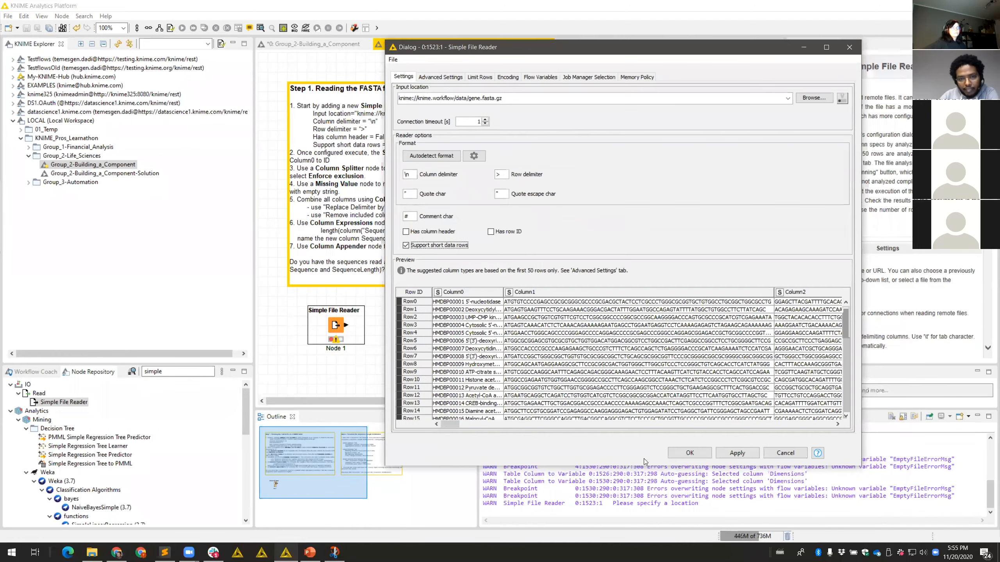
click(688, 453)
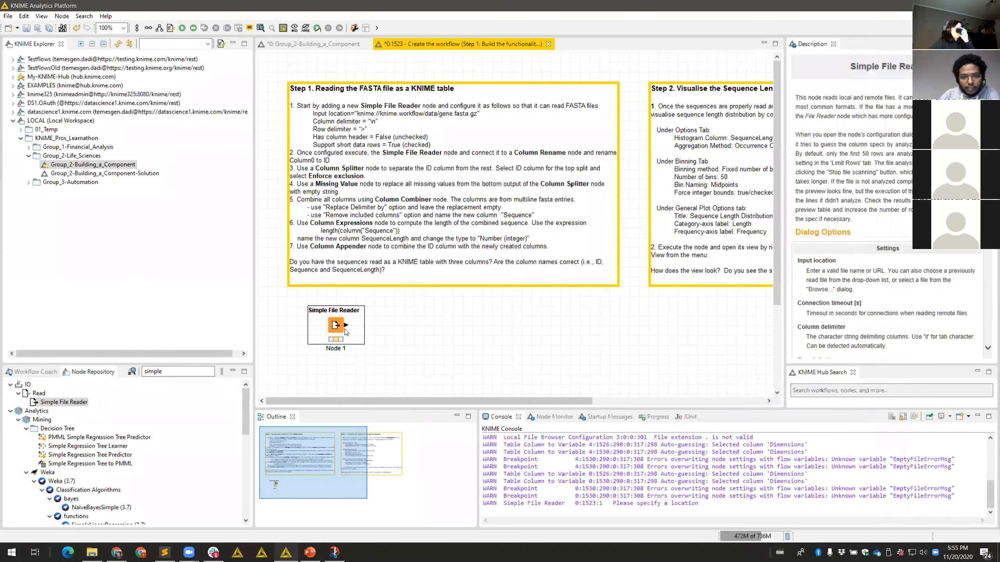
Execute the Simple File Reader and inspect its output file table across to the last columns
right_click(337, 326)
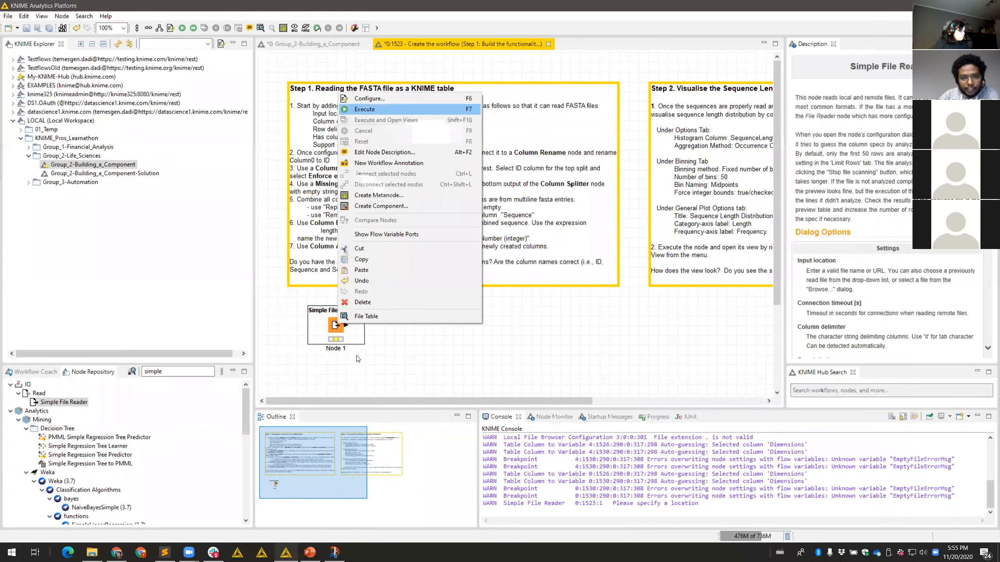
click(366, 101)
right_click(335, 325)
click(386, 315)
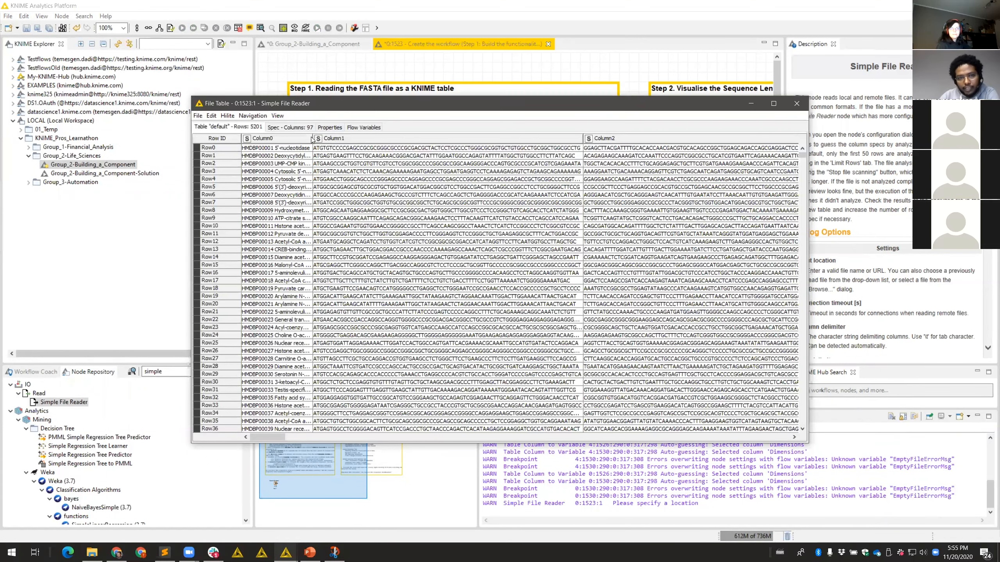
drag(310, 137, 352, 138)
drag(266, 440, 805, 410)
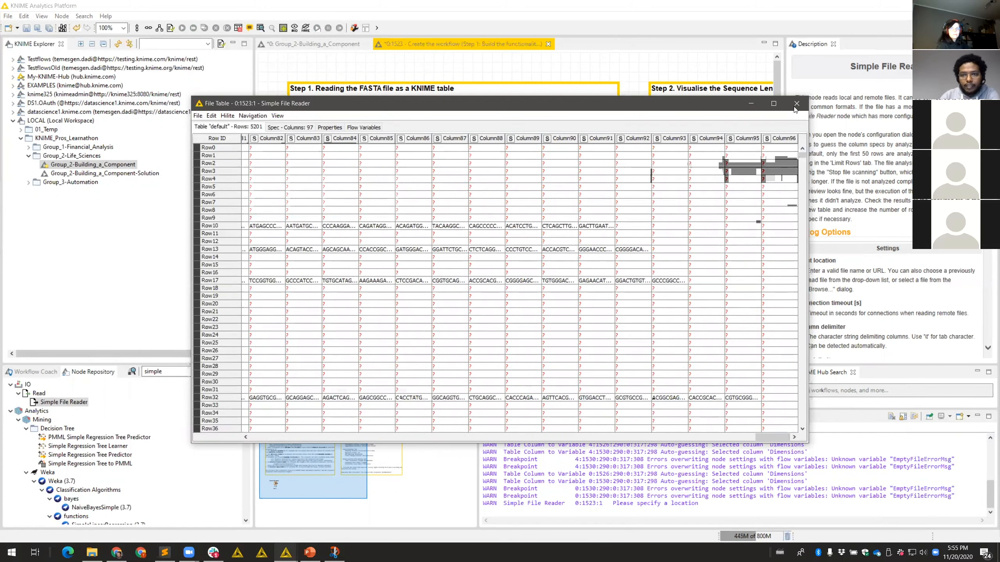
click(271, 452)
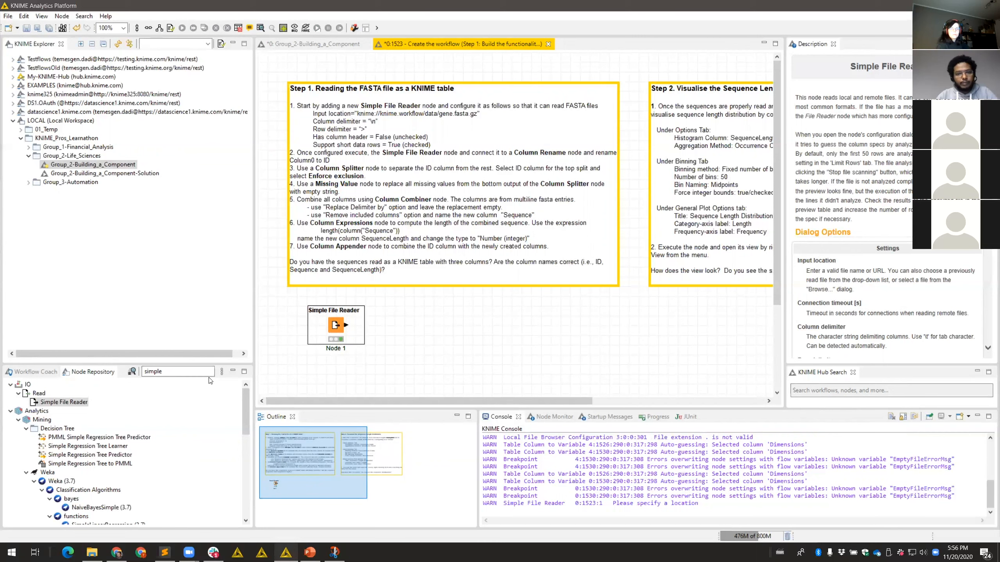
Find the Column Rename node, add it to the workflow, and connect it to the Simple File Reader output
double_click(166, 377)
text(co)
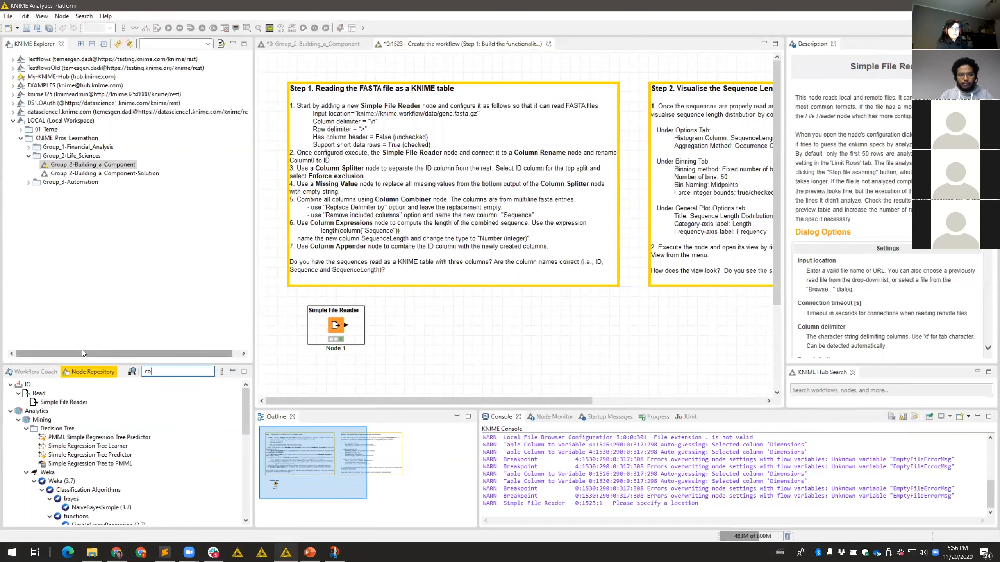
text(lumn re)
drag(62, 412, 423, 326)
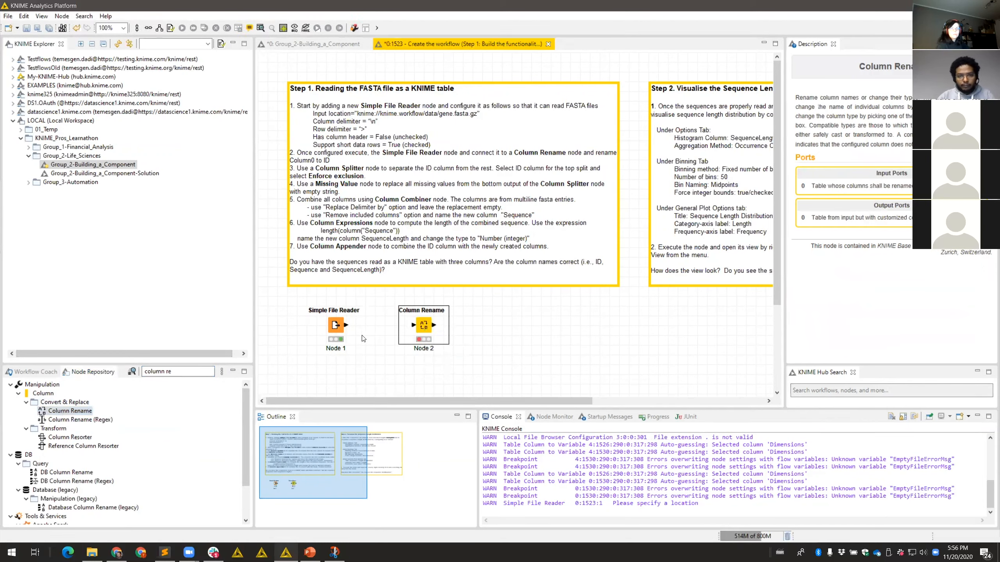
drag(345, 325, 423, 328)
Configure the Column Rename node to rename Column0 to ID
double_click(423, 328)
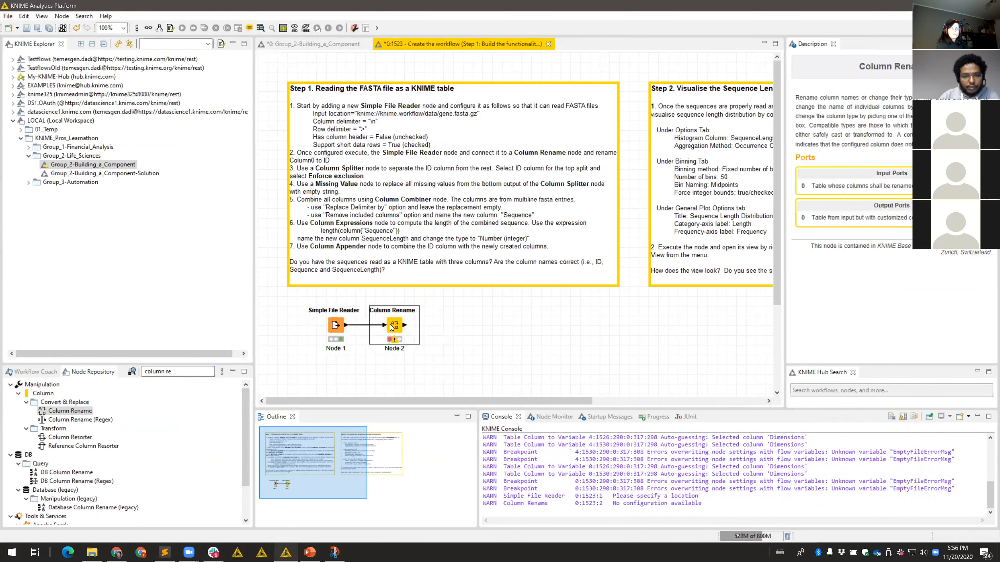
double_click(389, 258)
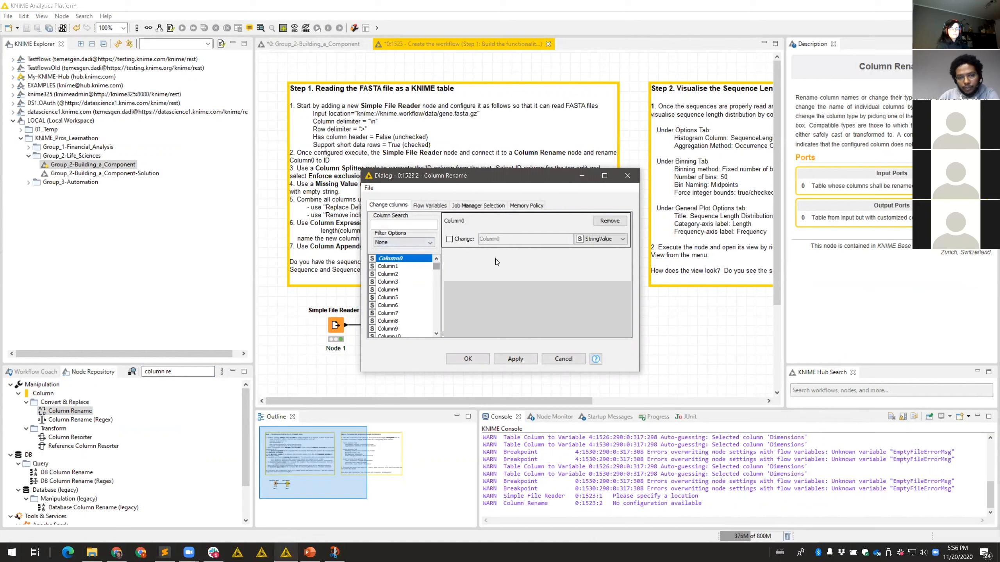
click(513, 240)
key(ctrl+a)
text(S)
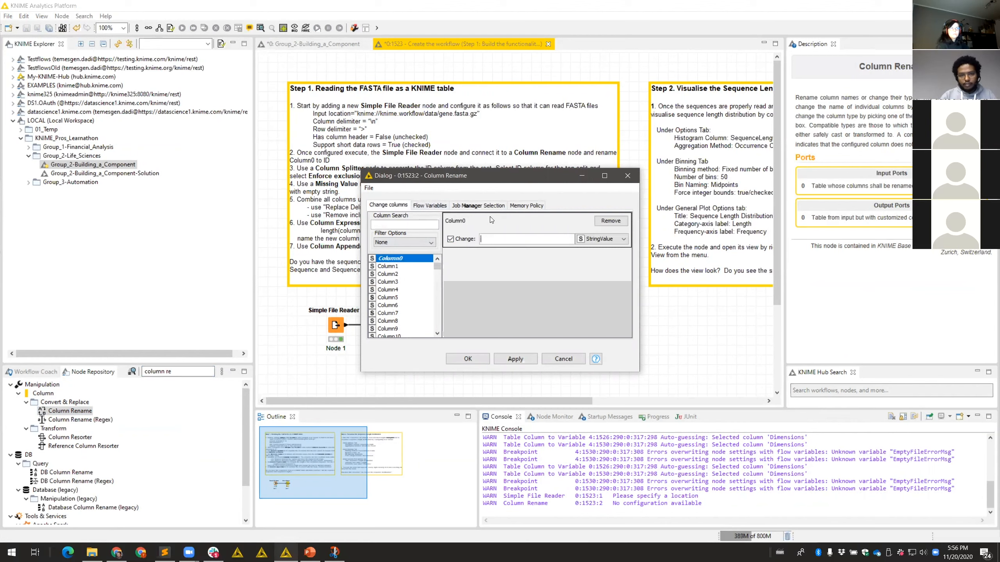
text(D)
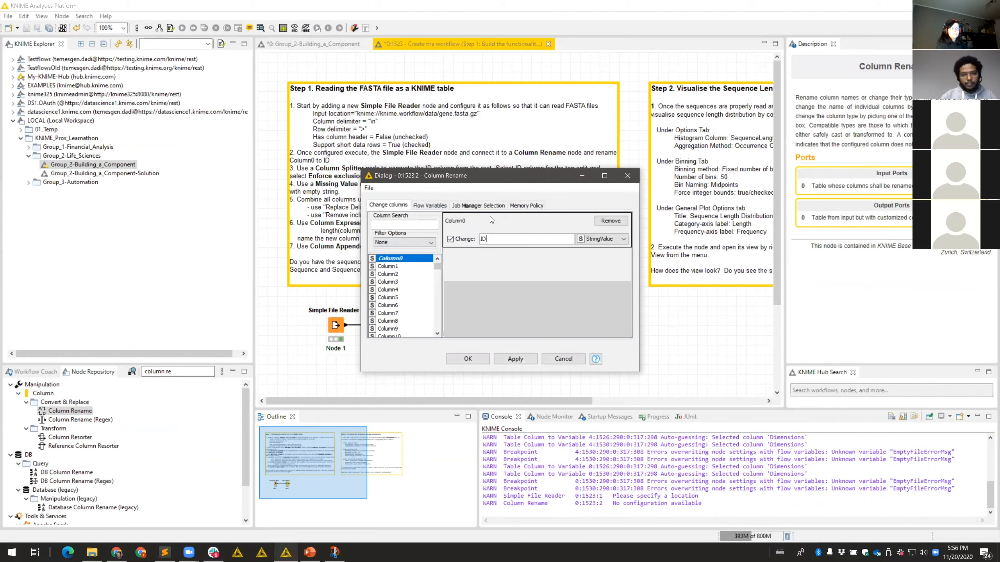
click(477, 360)
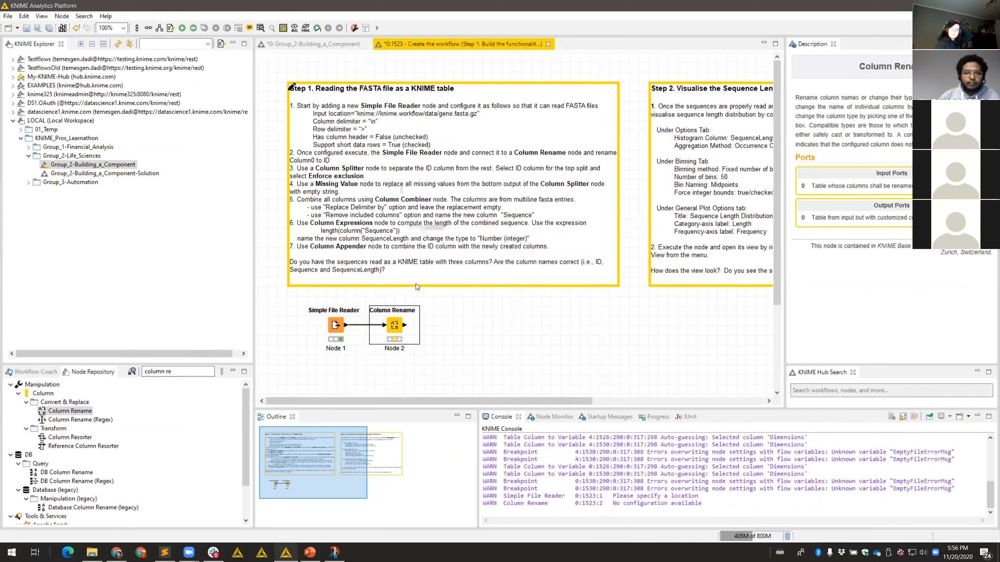
Find the Column Splitter node and add it after Column Rename, connected to its output
click(181, 373)
key(BackSpace)
key(BackSpace)
text(sp)
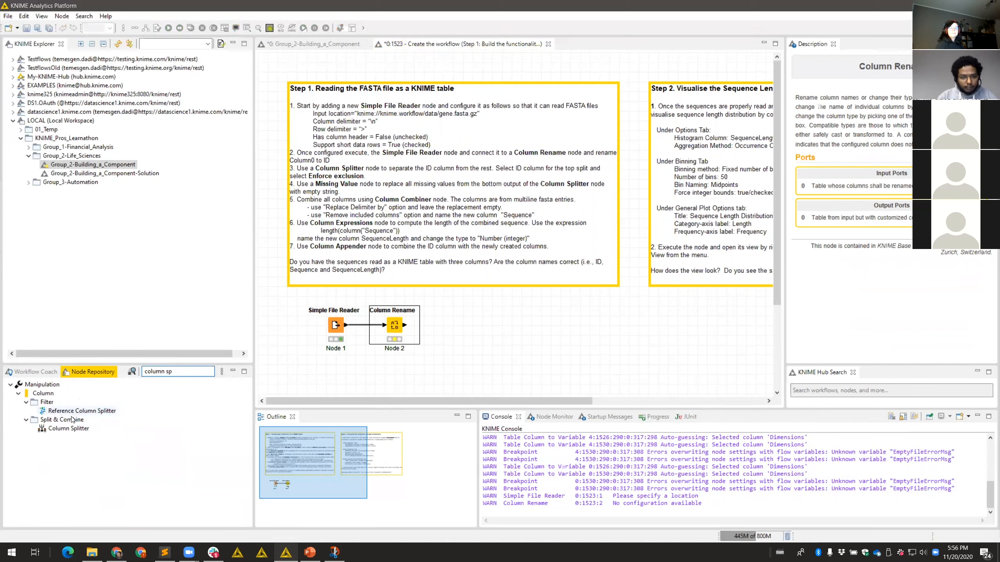
drag(68, 429, 457, 328)
Configure the Column Splitter with ID in the bottom partition, the remaining columns in the top, and Enforce inclusion selected
double_click(457, 329)
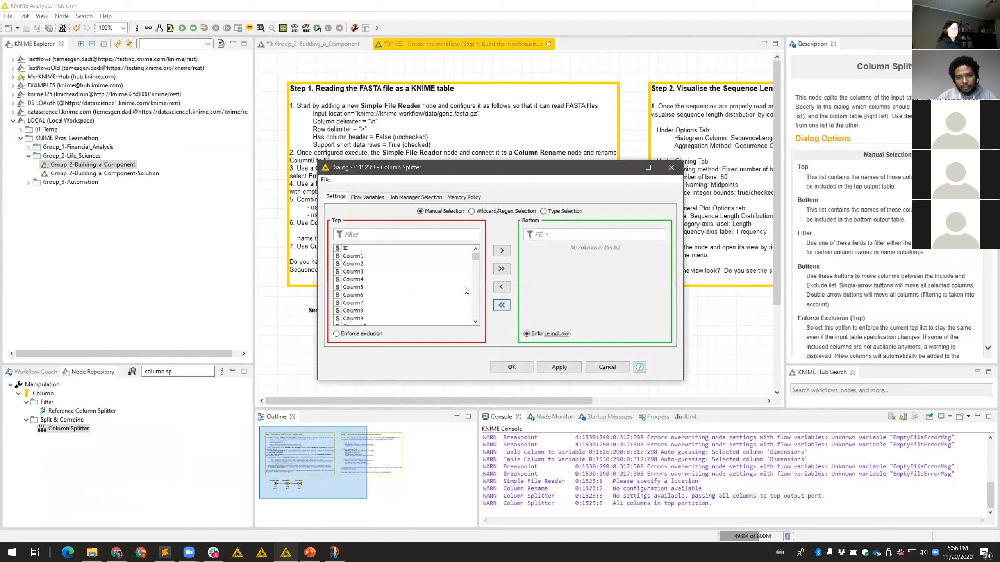
double_click(348, 249)
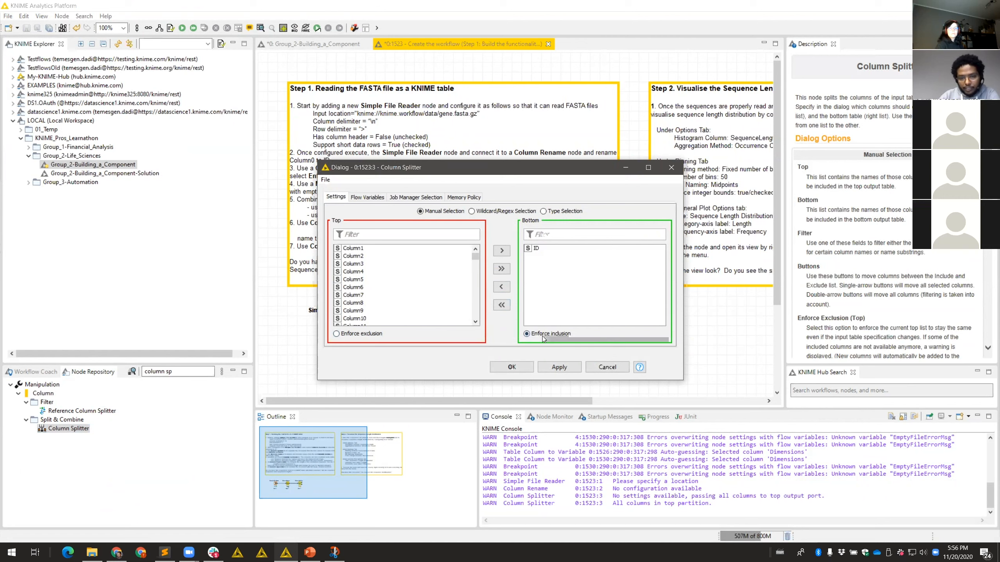
click(354, 336)
click(548, 335)
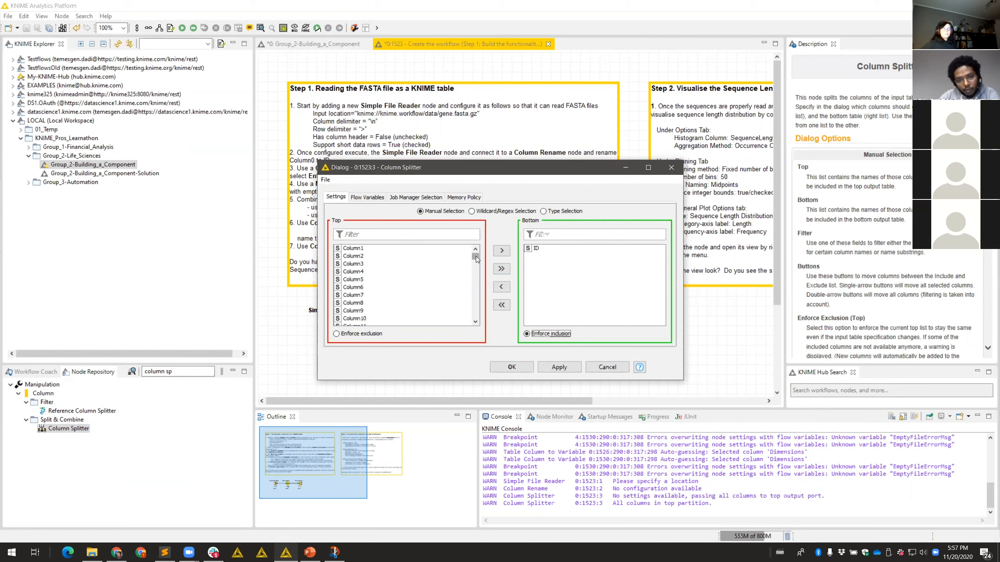
drag(476, 256, 469, 327)
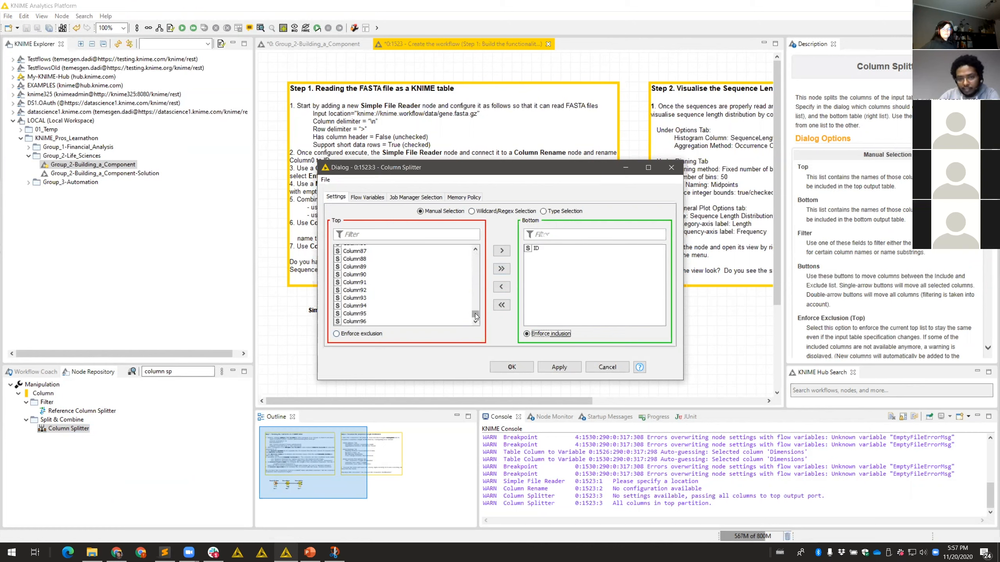
drag(474, 314, 475, 255)
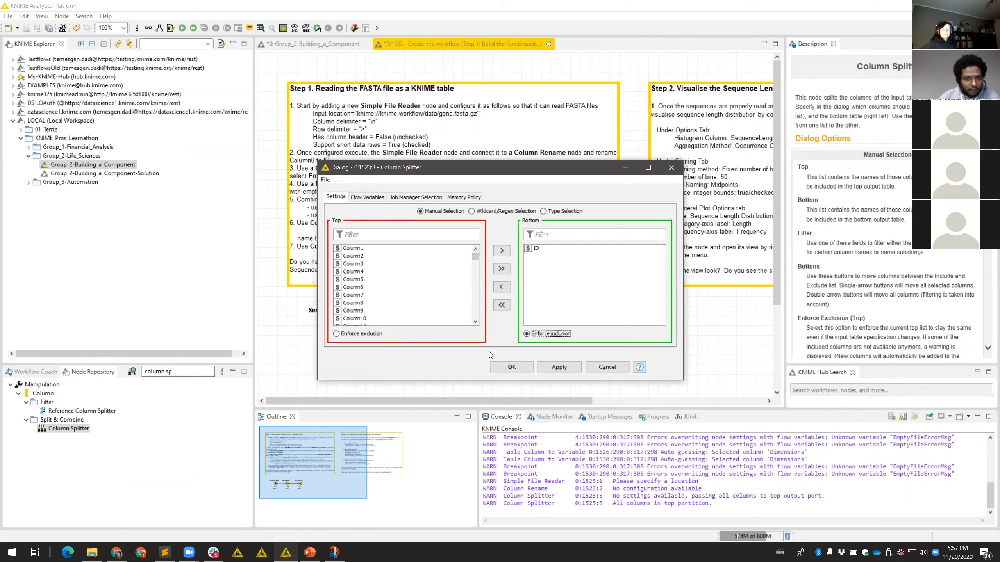
click(520, 368)
Execute the Column Splitter and view its top partition table
right_click(455, 334)
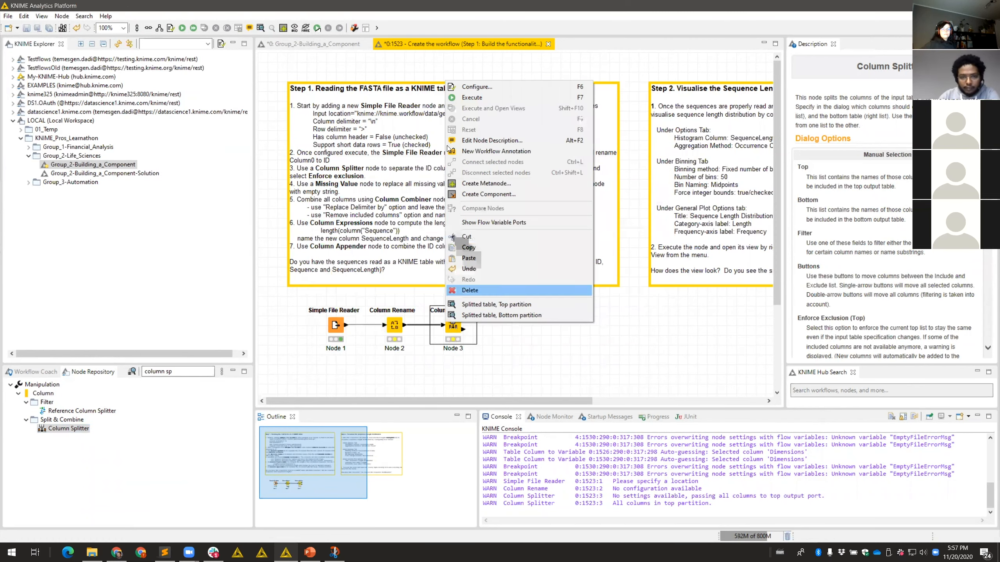
click(464, 101)
right_click(454, 329)
click(476, 311)
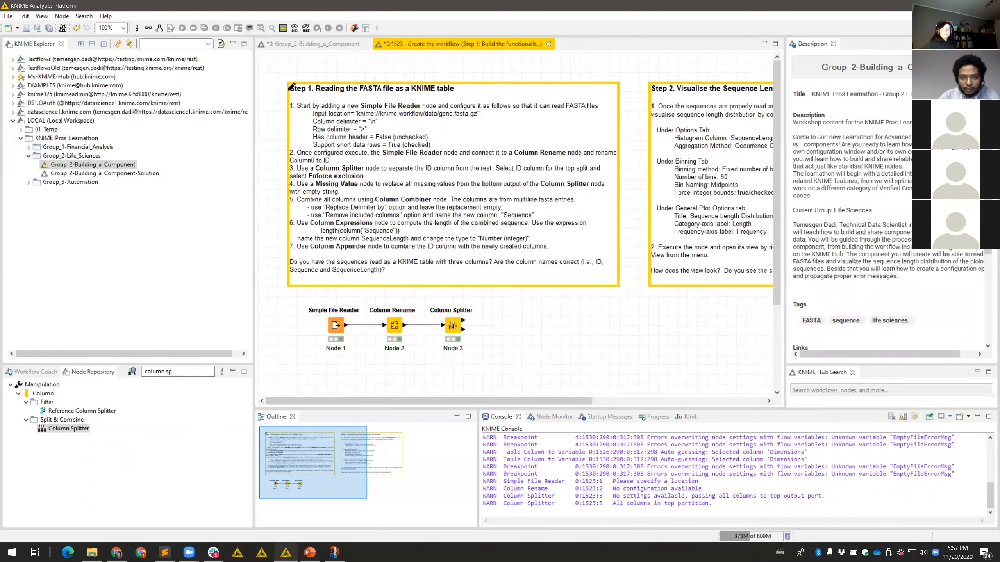
Find the Missing Value node, add it to the workflow, and connect it to the Column Splitter's bottom output
click(126, 370)
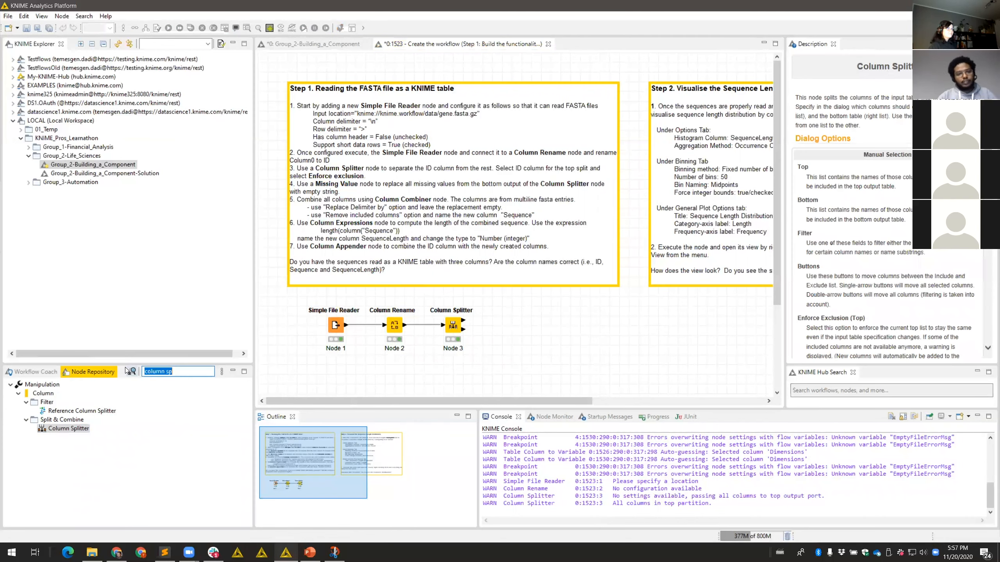
text(miss)
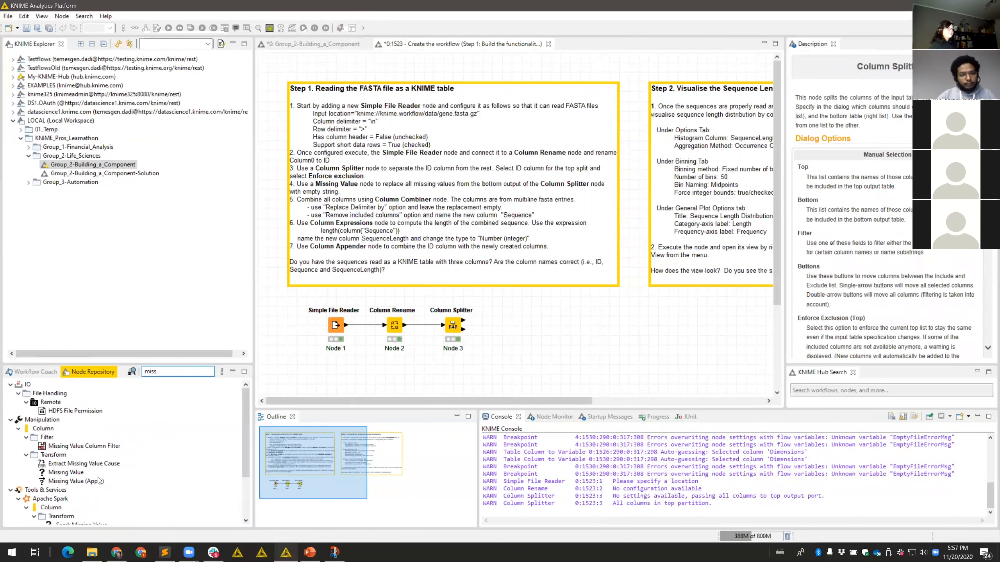
drag(612, 342, 580, 354)
drag(465, 329, 533, 351)
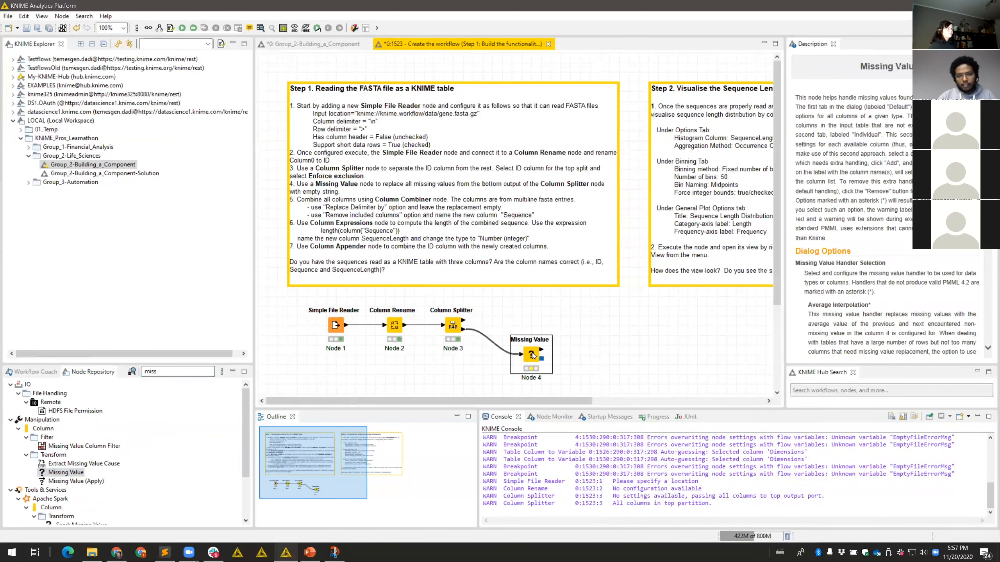
Configure the Missing Value node to replace missing String values using Fix Value with an empty value
double_click(533, 352)
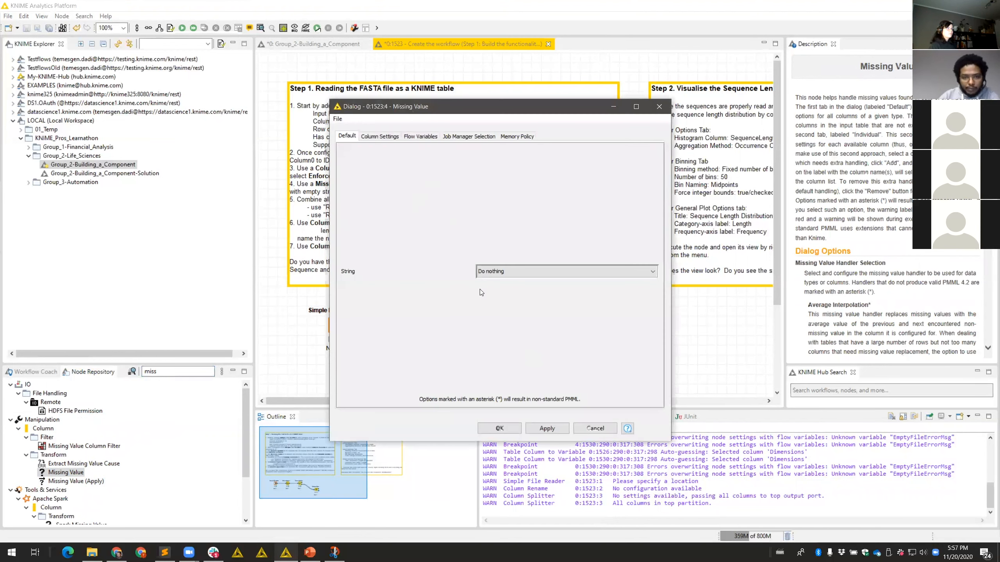
click(530, 272)
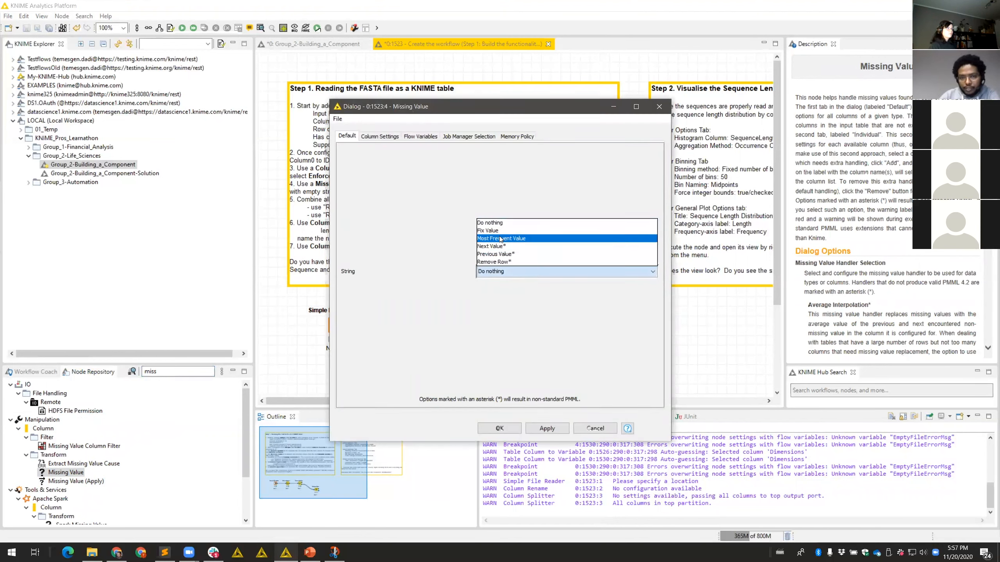
click(490, 230)
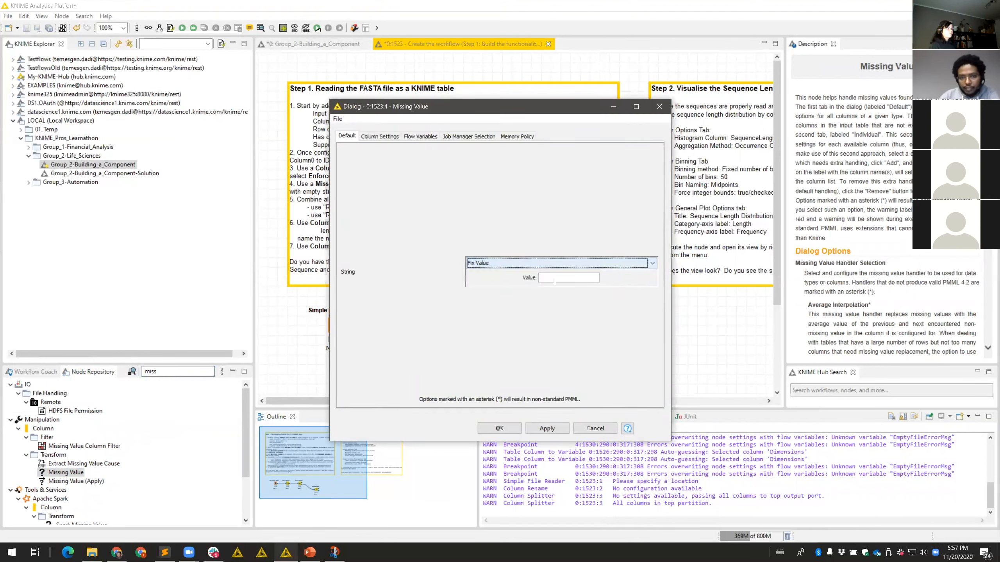
click(499, 428)
Execute the Missing Value node and check its output table
right_click(524, 351)
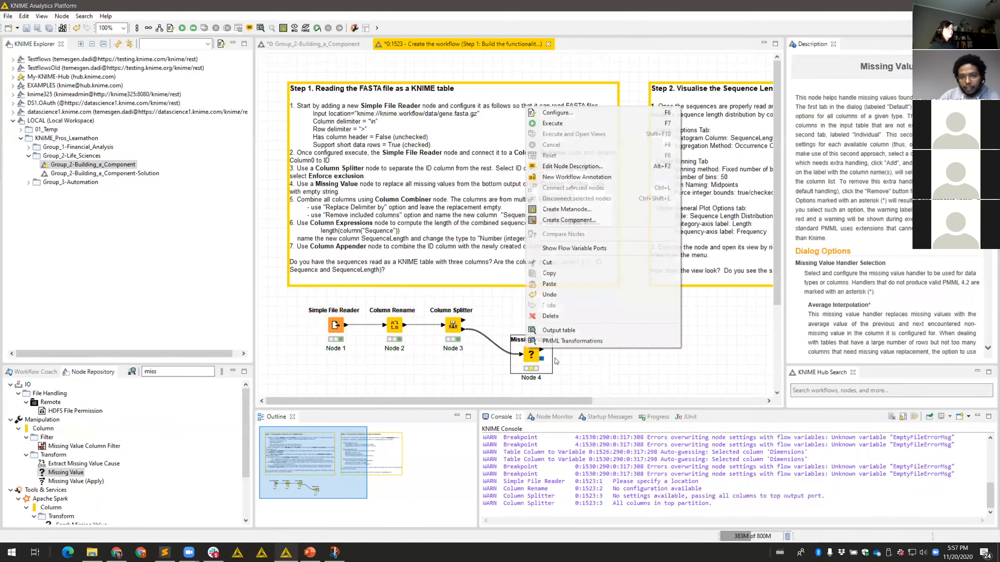
click(547, 124)
right_click(535, 355)
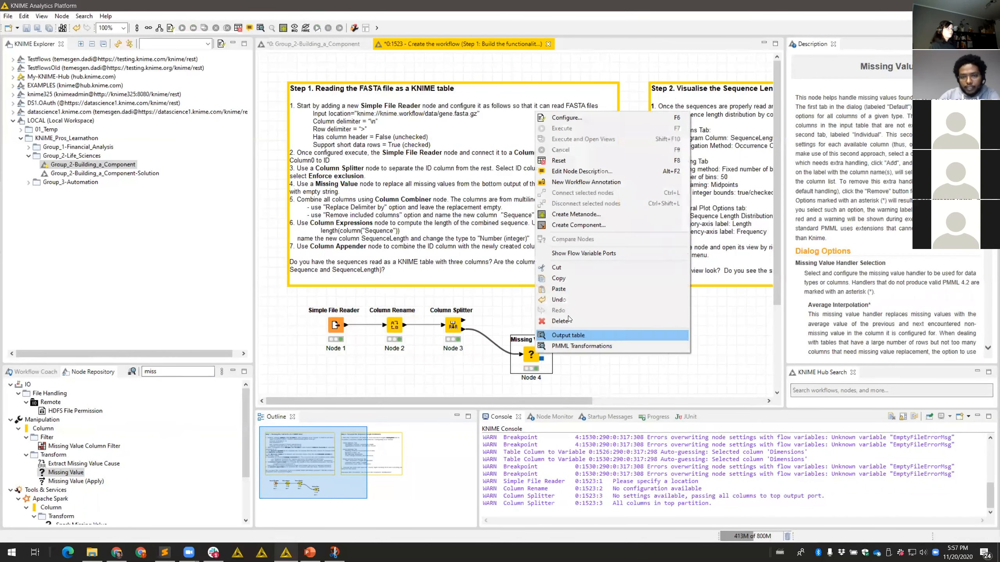
click(574, 336)
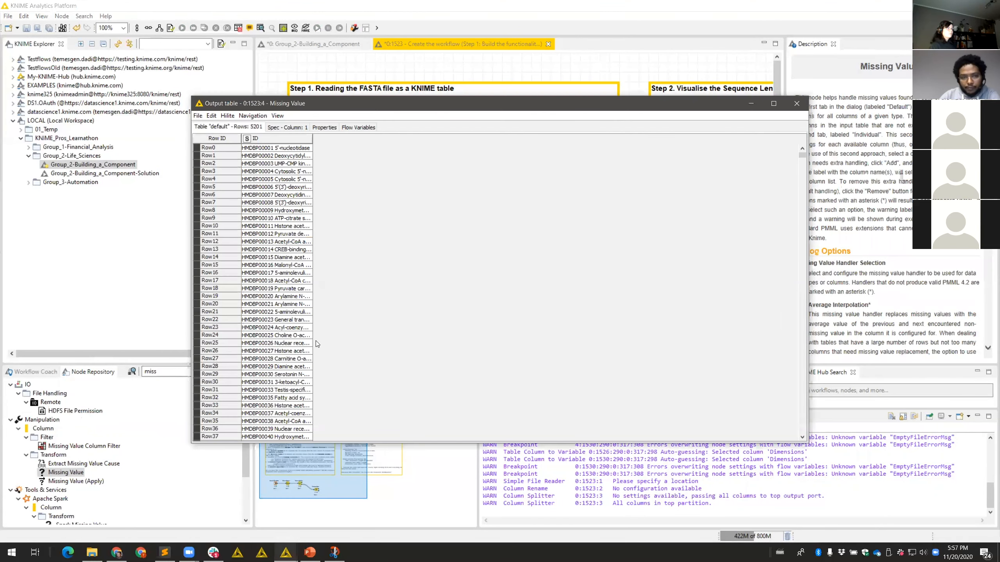
click(796, 103)
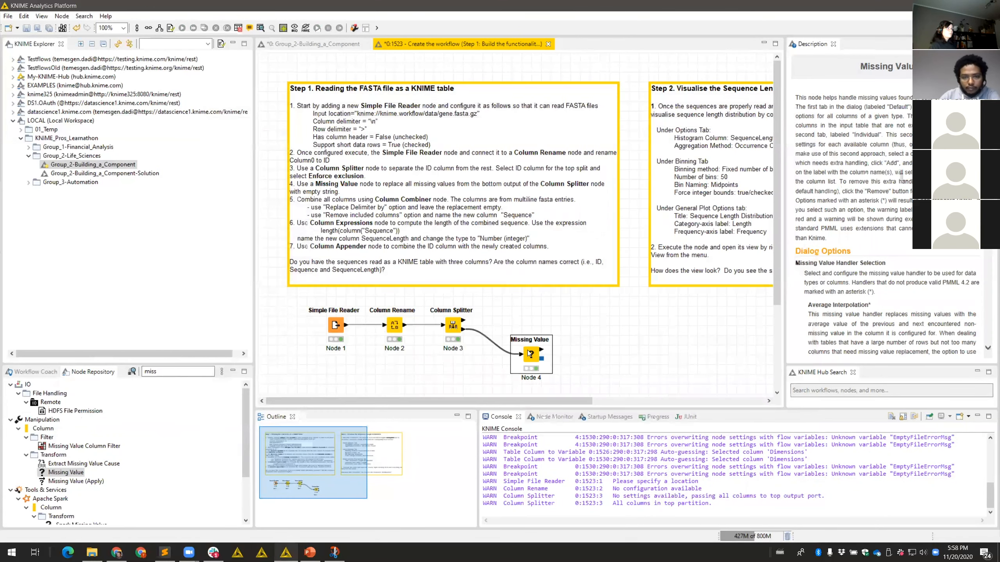
double_click(455, 328)
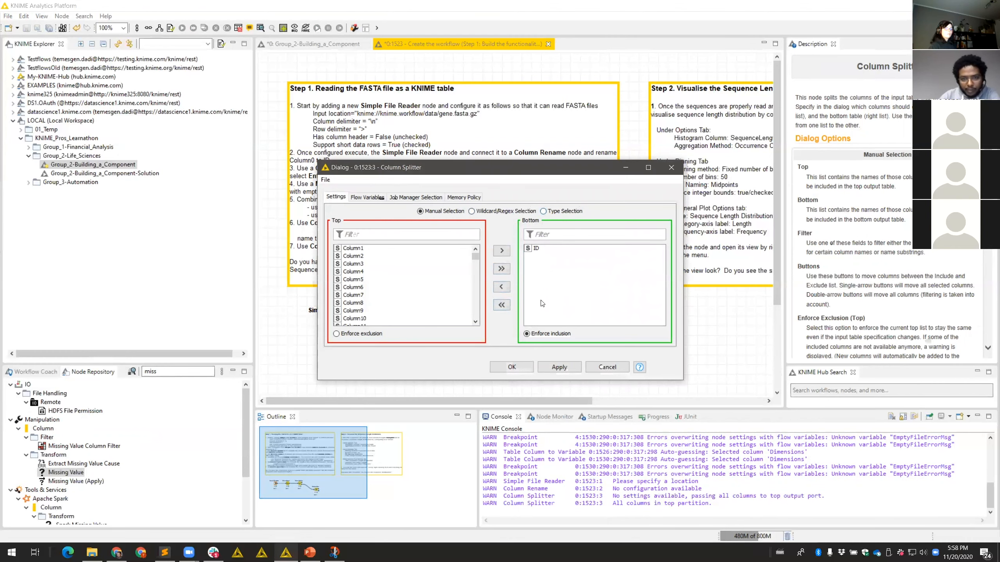
drag(577, 169, 381, 196)
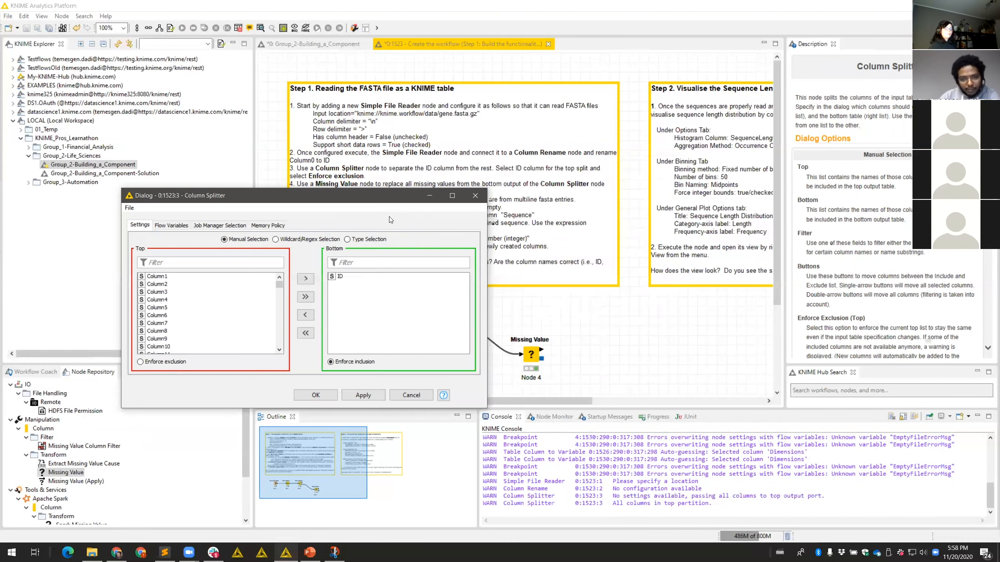
click(478, 197)
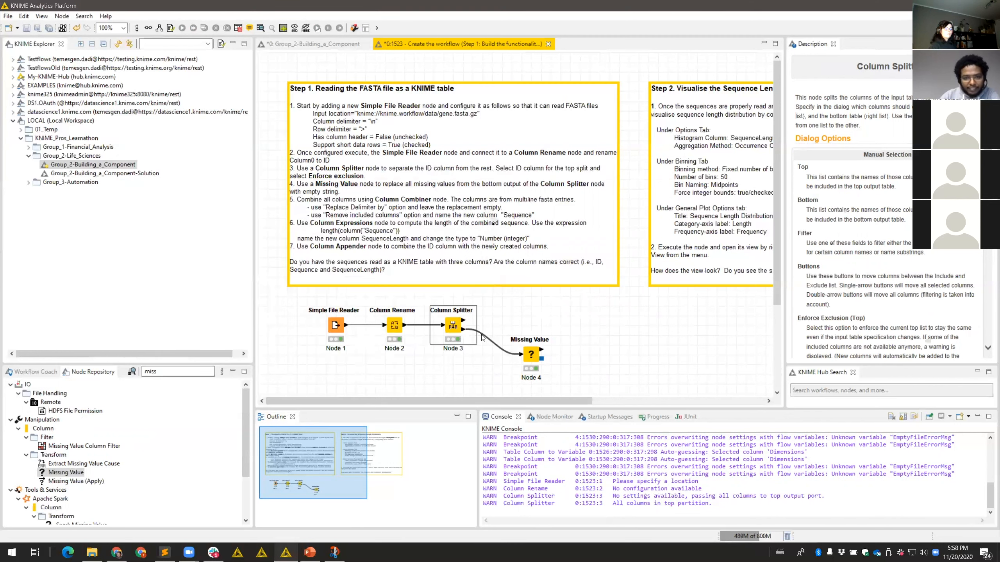
Reconfigure the Column Splitter with ID in the top partition, all remaining columns in the bottom, and Enforce exclusion selected, accepting the node reset
double_click(453, 327)
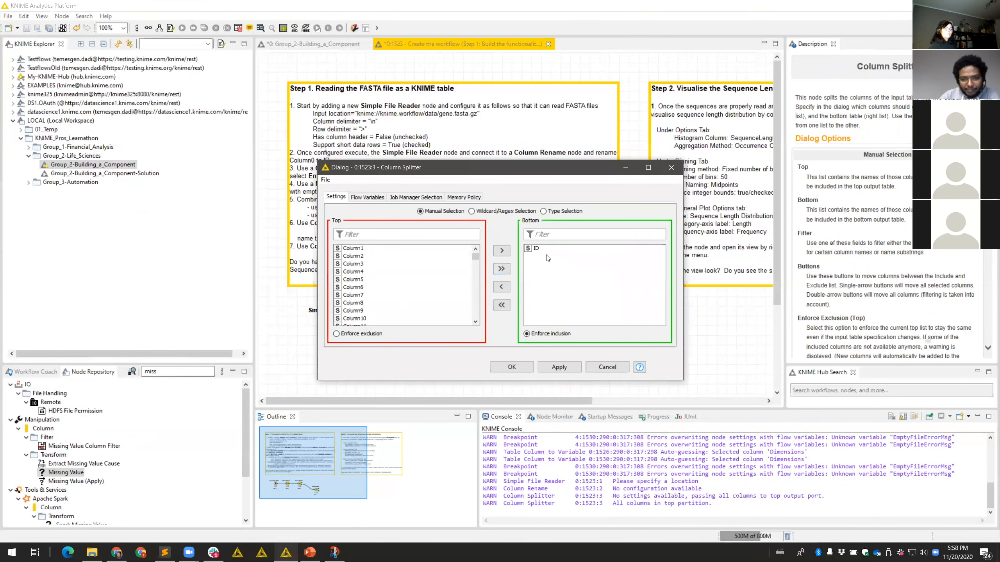
double_click(535, 249)
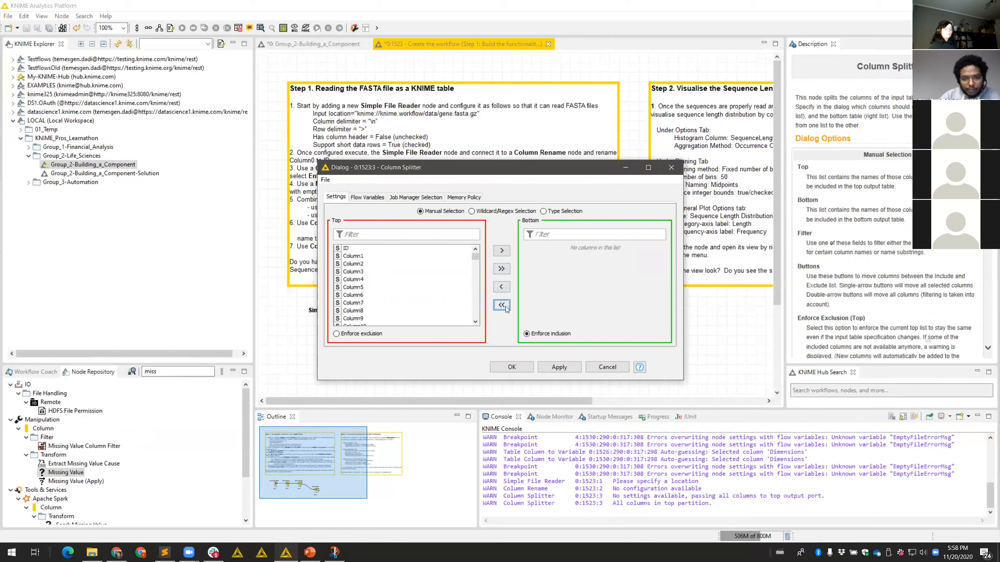
click(501, 269)
click(534, 248)
double_click(535, 248)
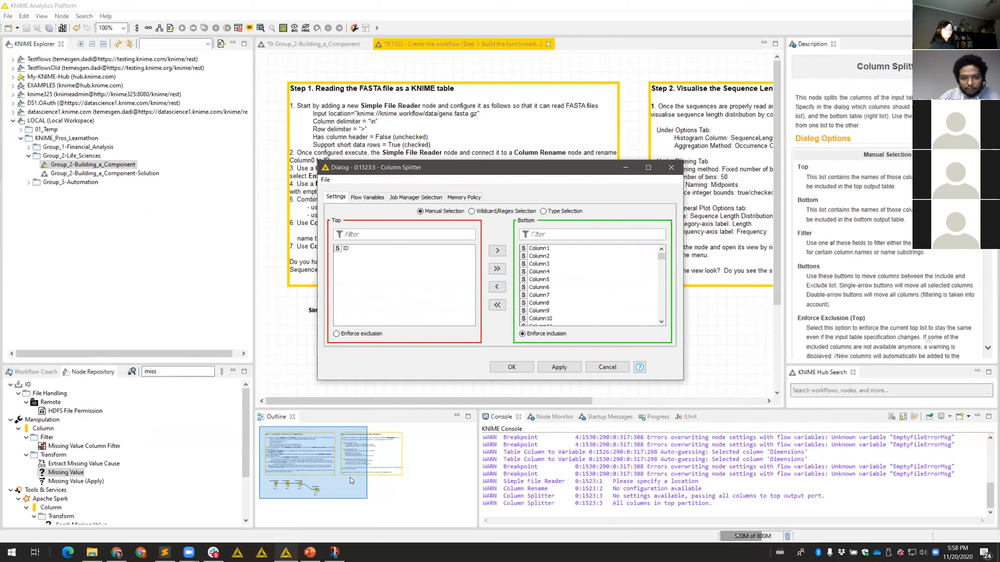
click(218, 553)
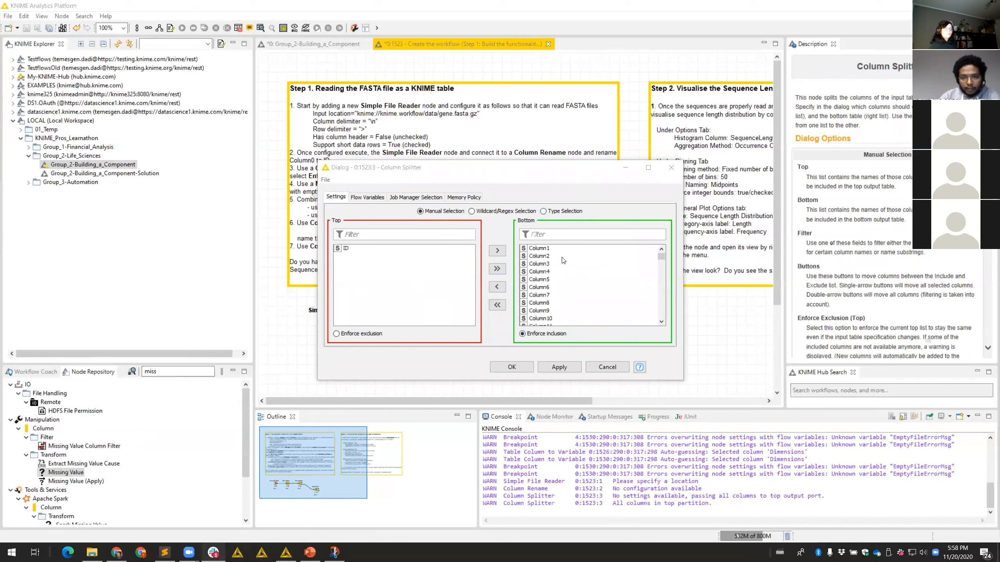
click(523, 173)
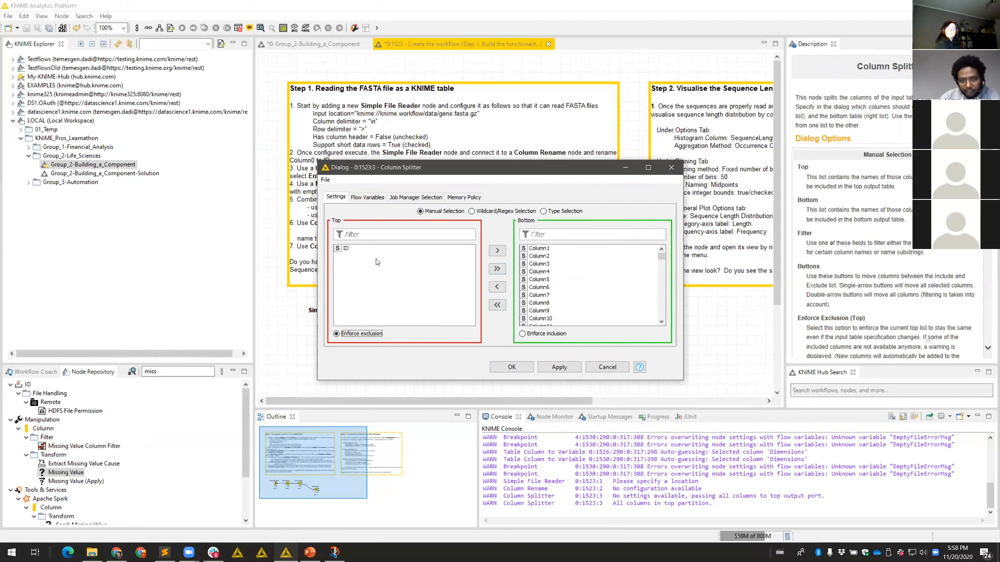
click(517, 366)
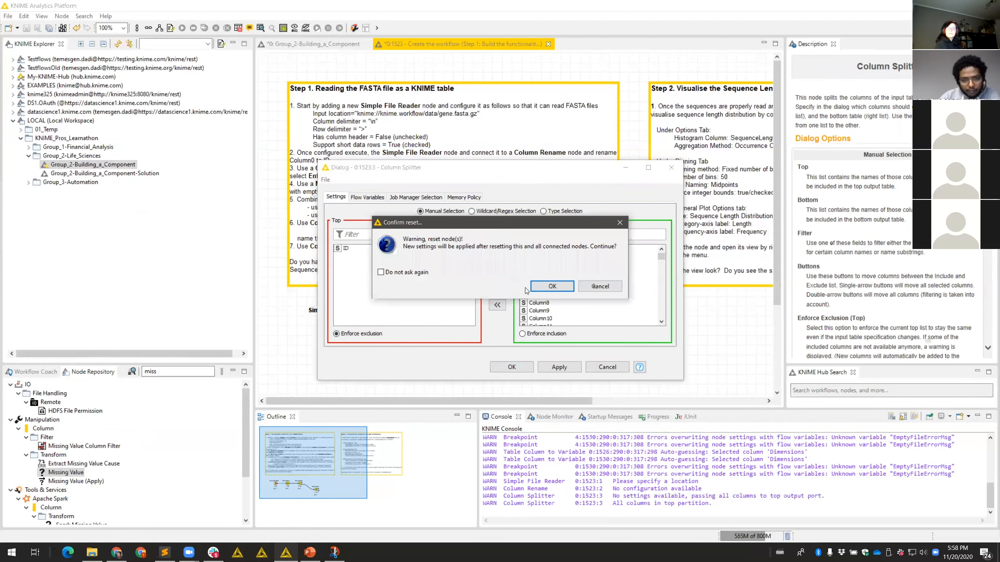
click(557, 288)
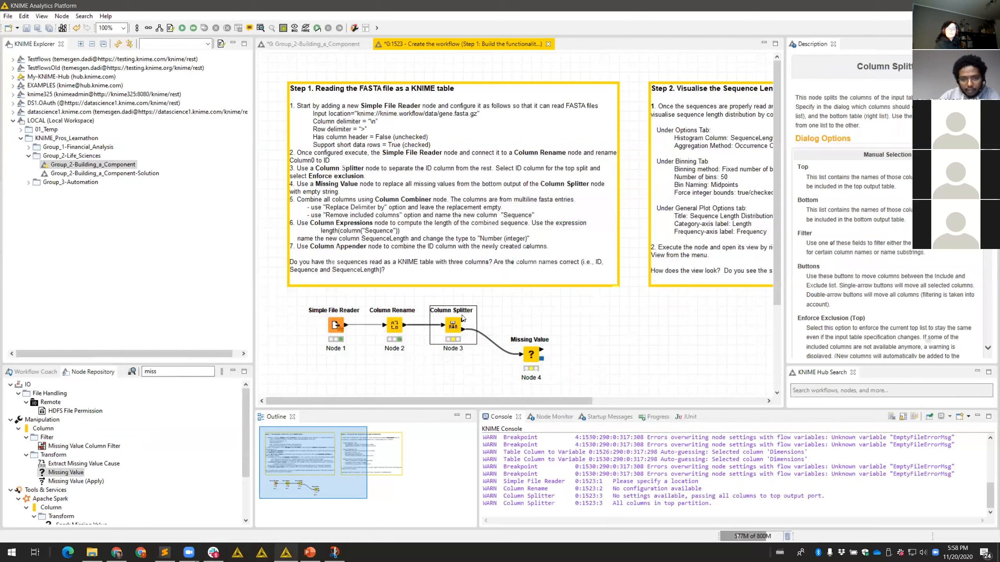
Move the Missing Value node closer to the Column Splitter and execute it
drag(463, 321, 510, 345)
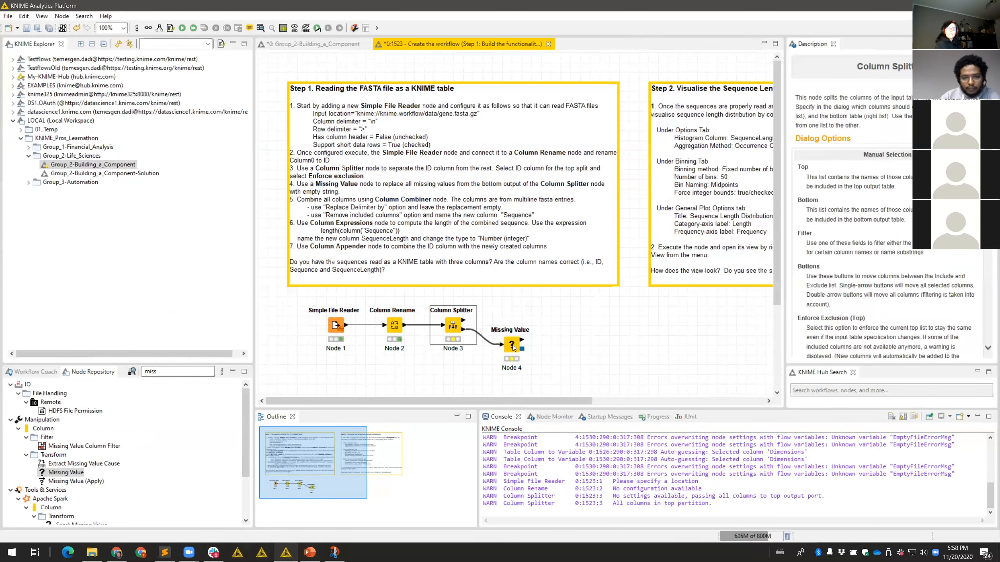
right_click(512, 346)
click(550, 121)
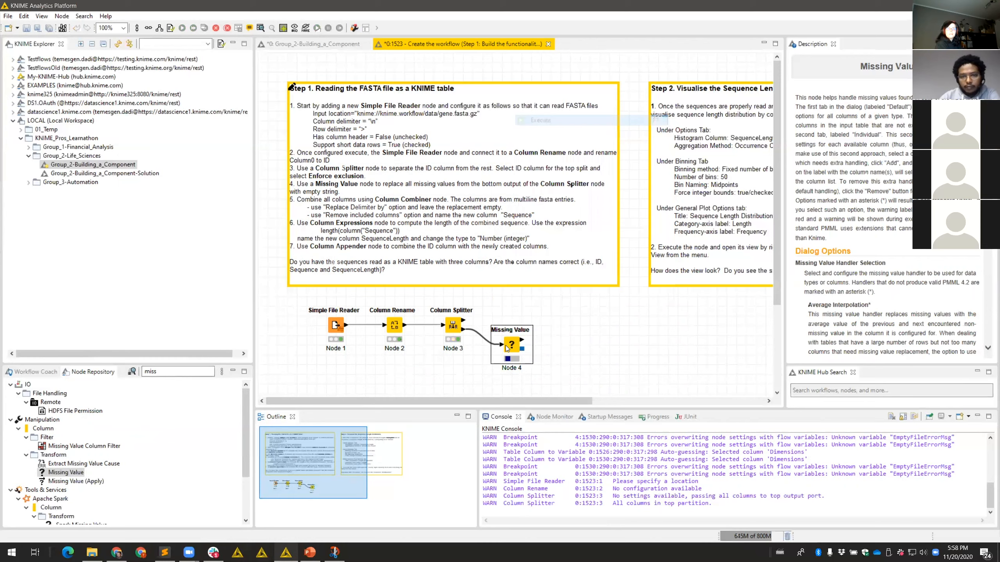
Examine the sequence columns in the Missing Value node's output table for replaced missing cells
right_click(517, 348)
click(551, 339)
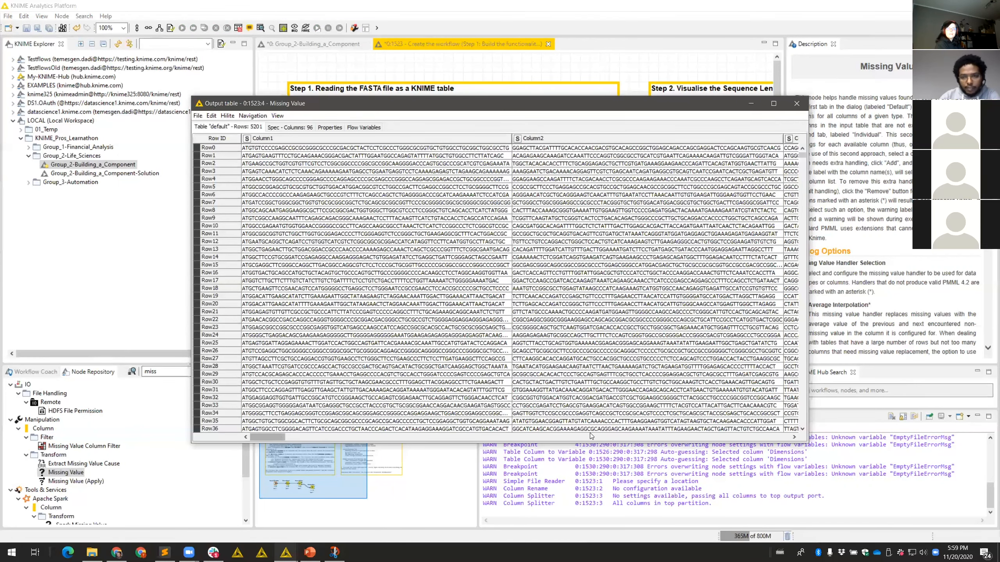
scroll(636, 437, right, 10)
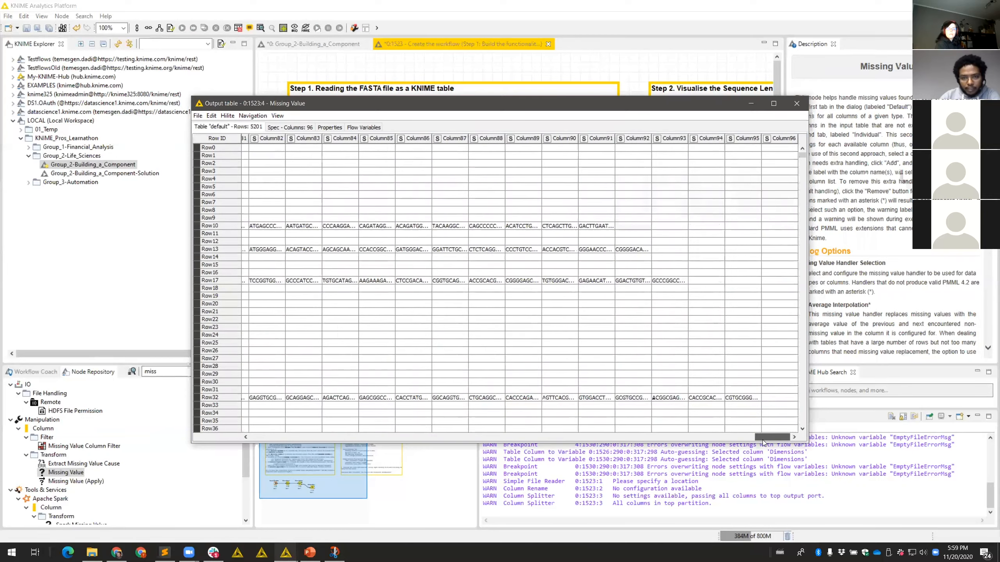
scroll(639, 437, left, 10)
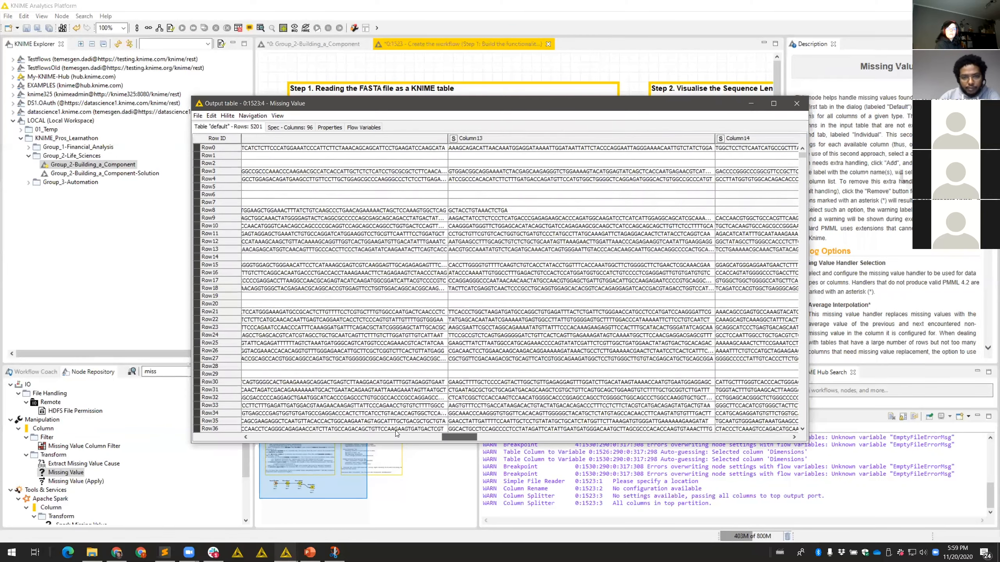
scroll(374, 435, left, 7)
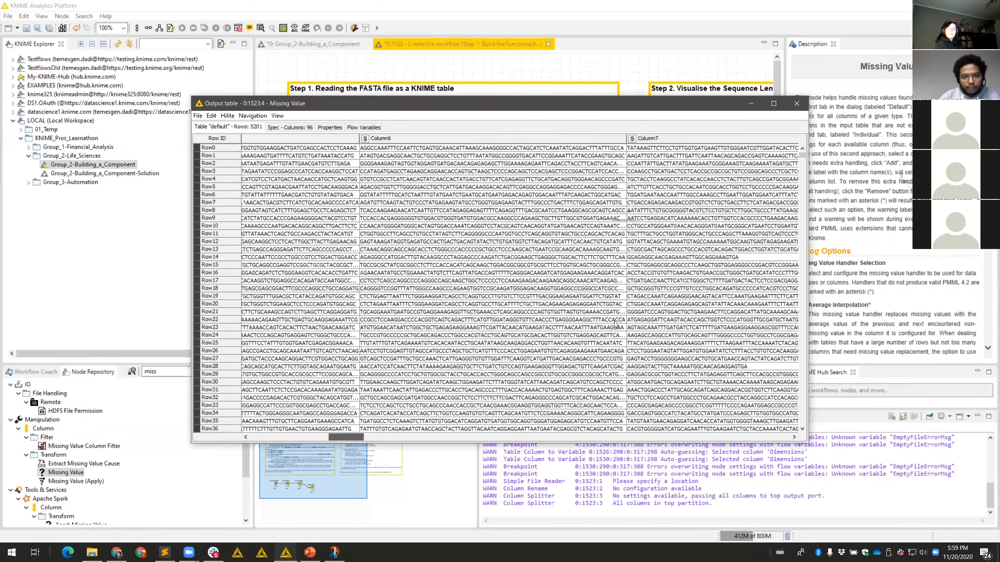
scroll(753, 138, right, 2)
click(795, 104)
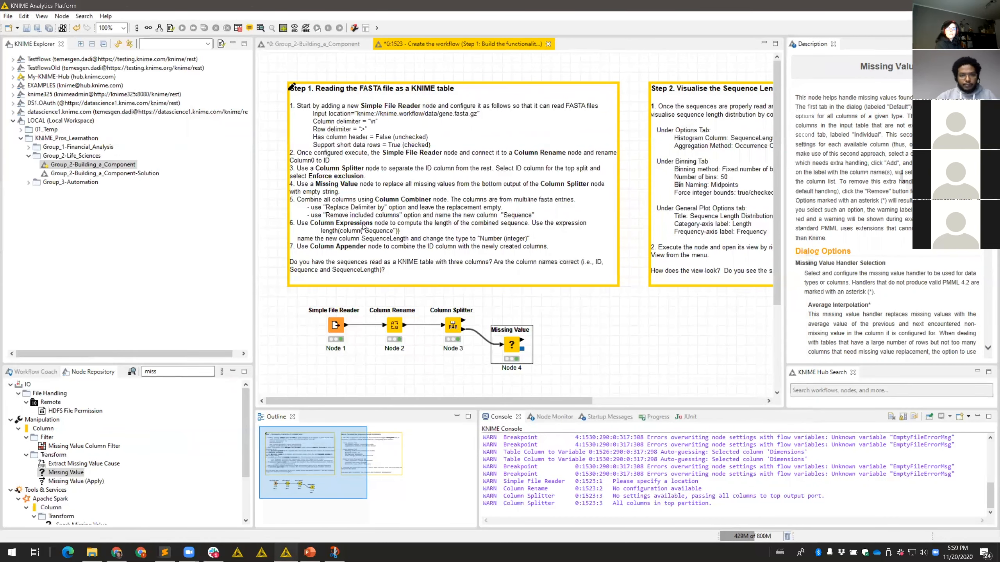
Find the Column Combiner node and add it after Missing Value, connected to its table output
drag(162, 372, 101, 356)
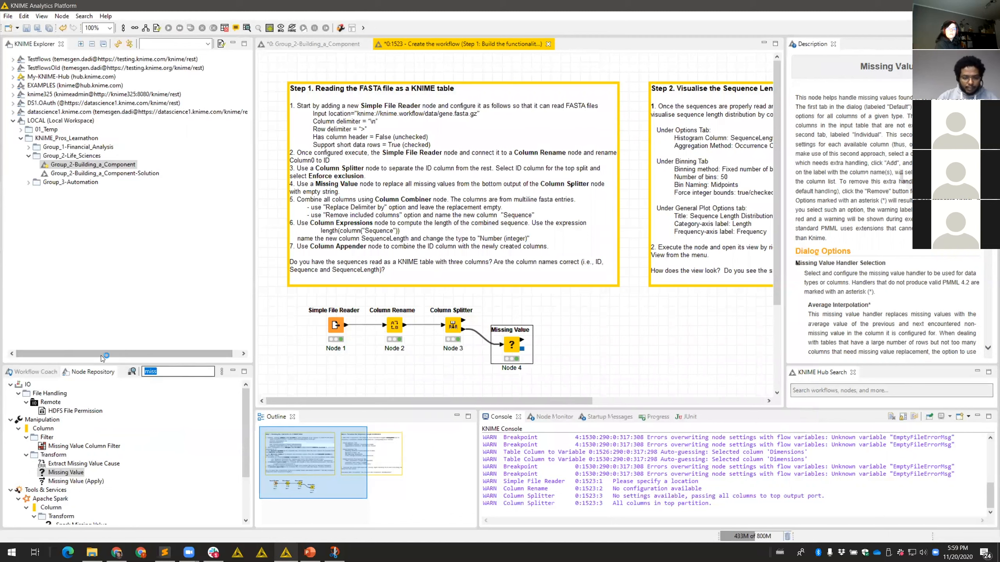
text(combi)
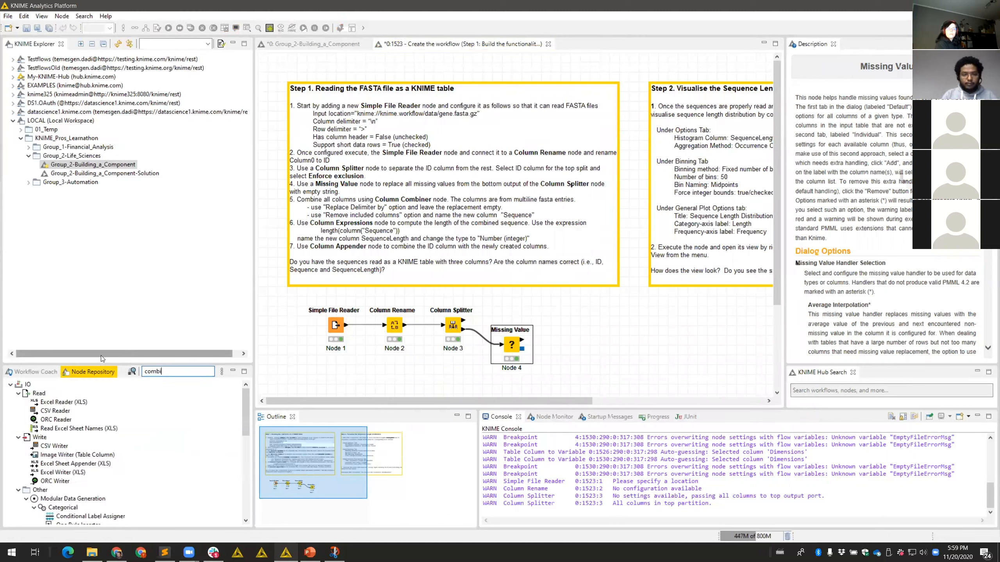
click(72, 437)
drag(613, 430, 567, 351)
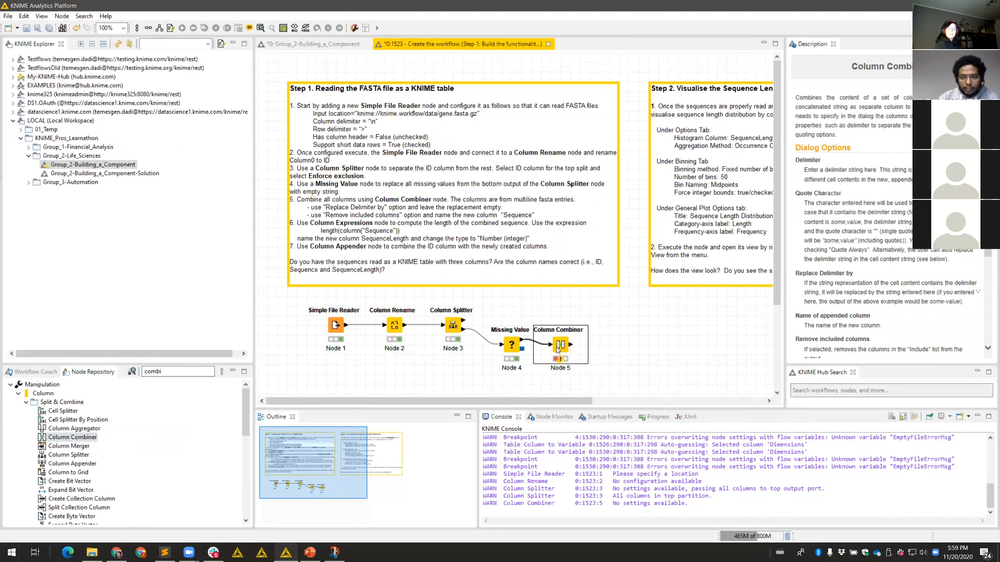
Open the Column Combiner's configuration and name the appended column Sequence
double_click(559, 346)
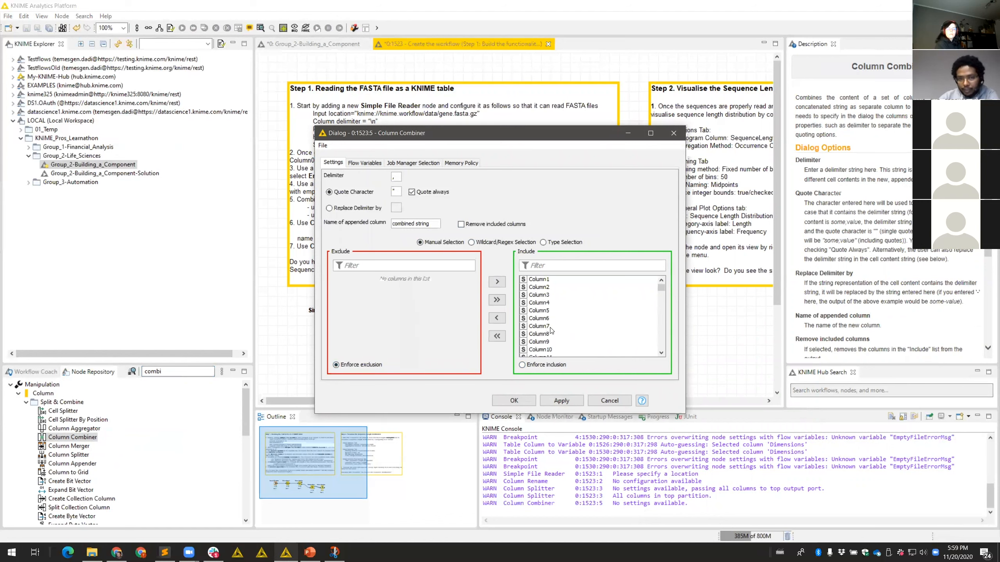
triple_click(437, 224)
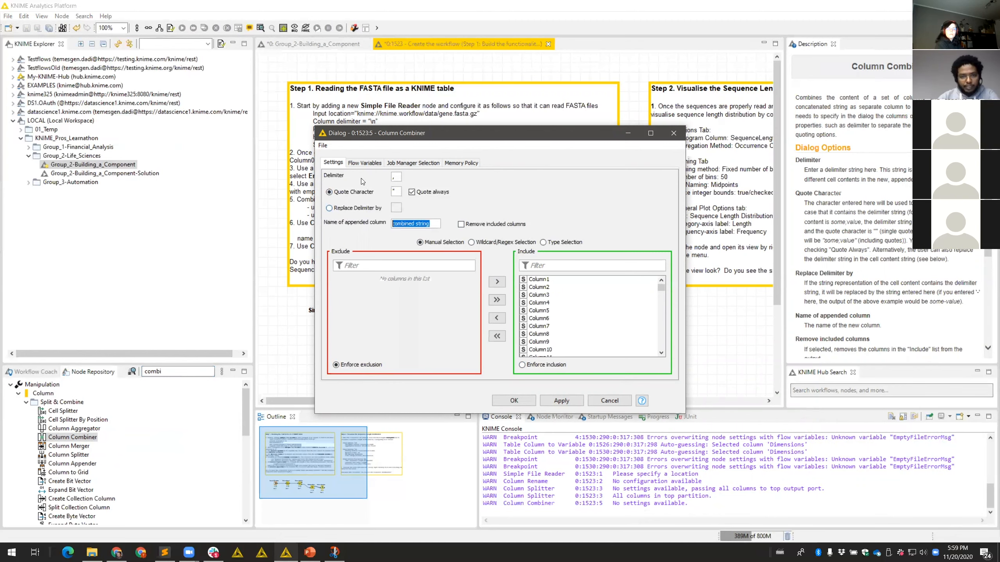
drag(430, 140, 603, 226)
text(Sequnce)
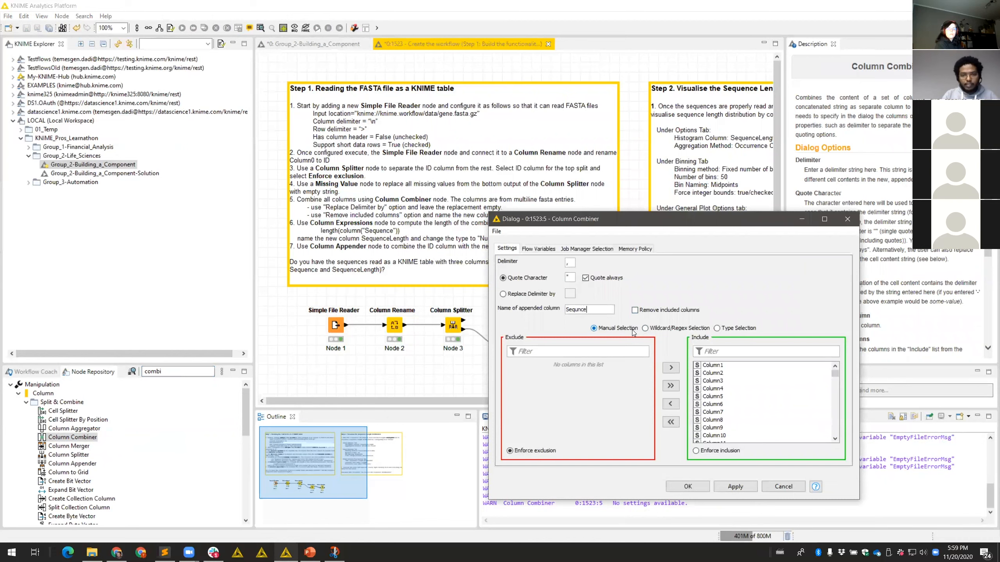
key(BackSpace)
key(BackSpace)
key(BackSpace)
text(ence)
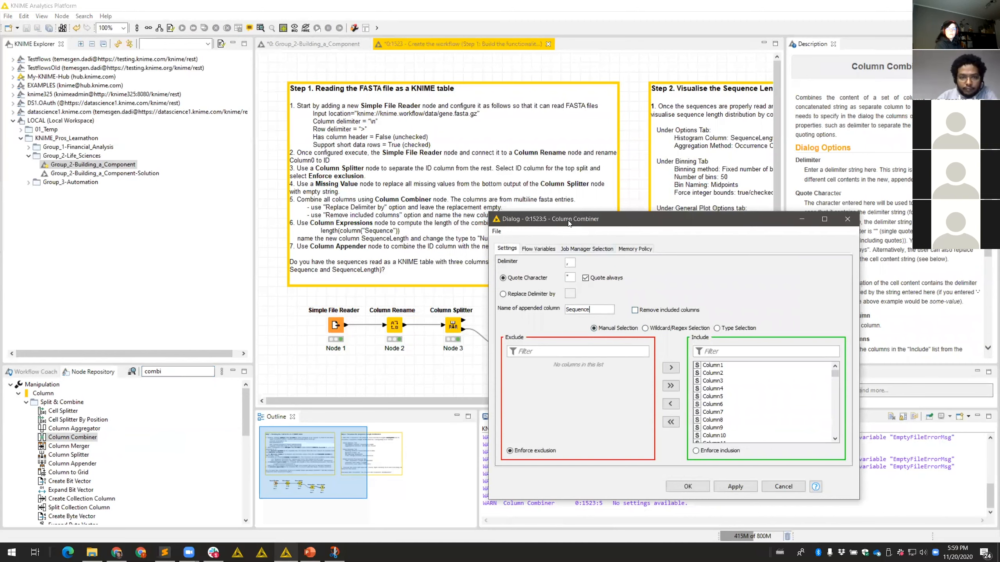
Set the Column Combiner to replace the delimiter with an empty replacement and remove the included columns, then accept the configuration
drag(569, 223, 672, 156)
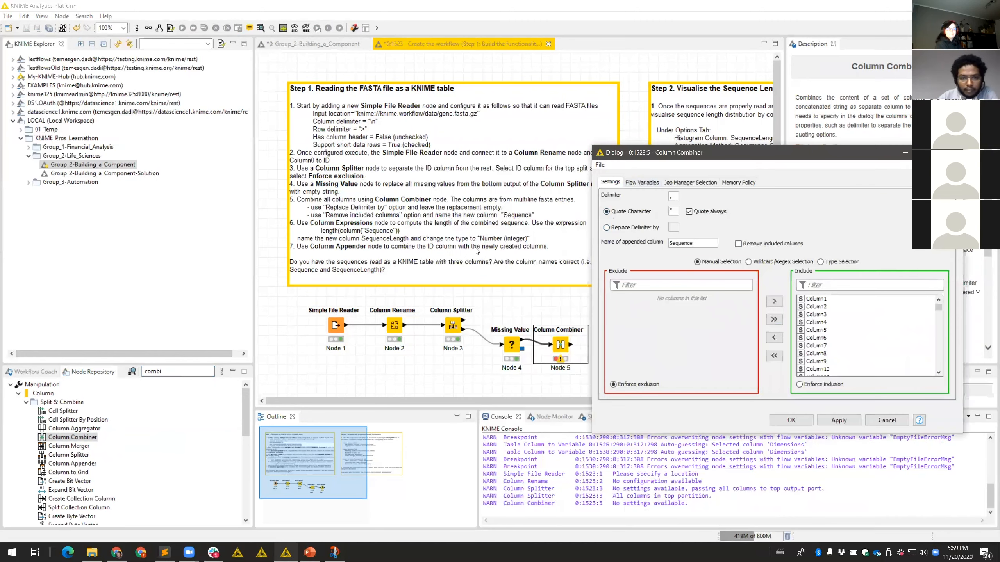
click(642, 232)
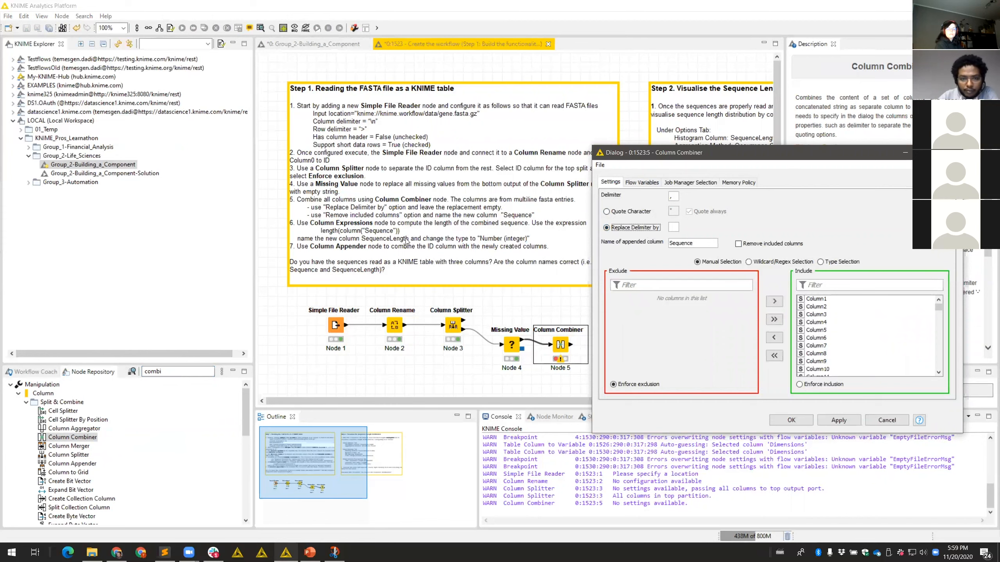
click(766, 244)
click(800, 419)
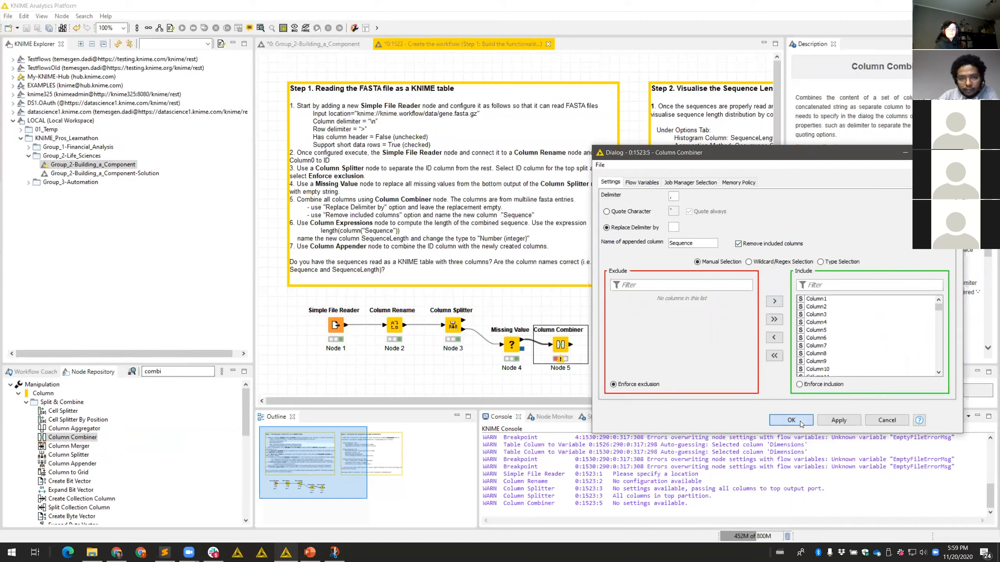
click(800, 420)
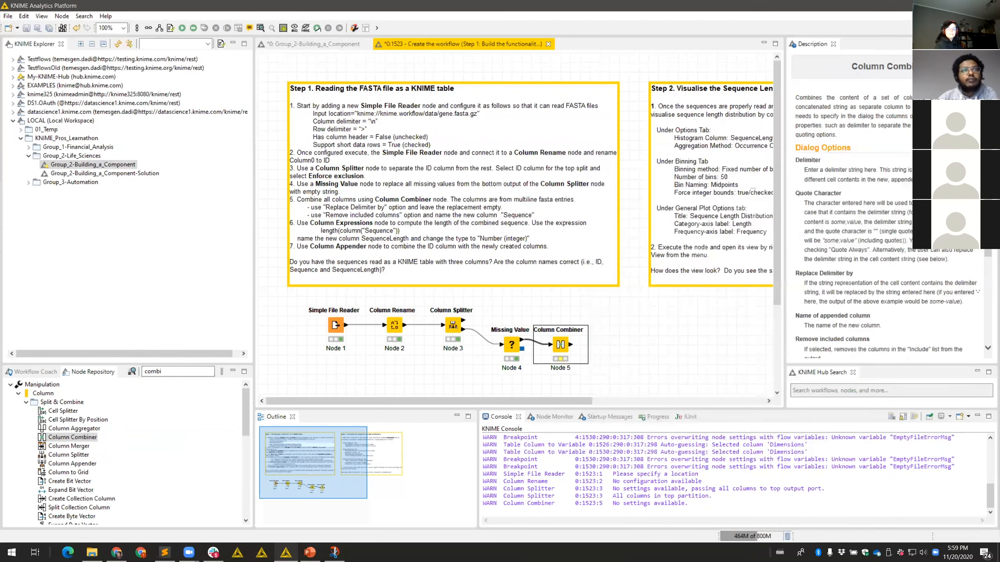
key(alt+Tab)
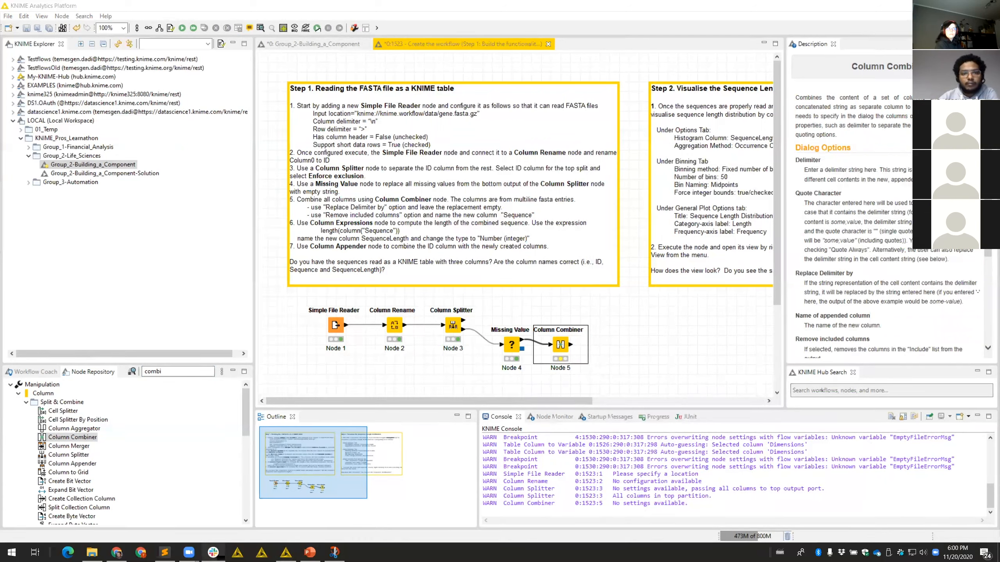
click(531, 181)
key(super)
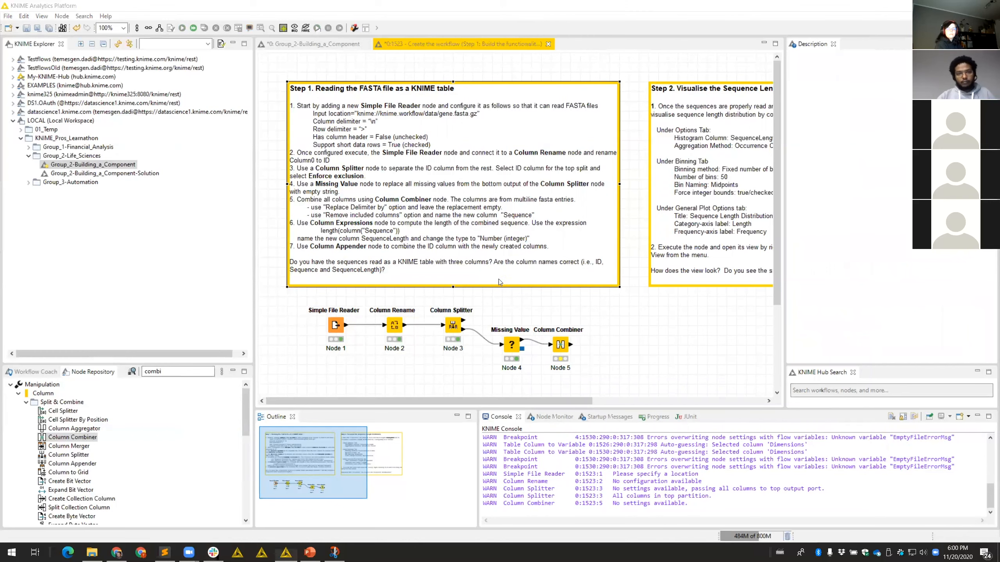
key(super)
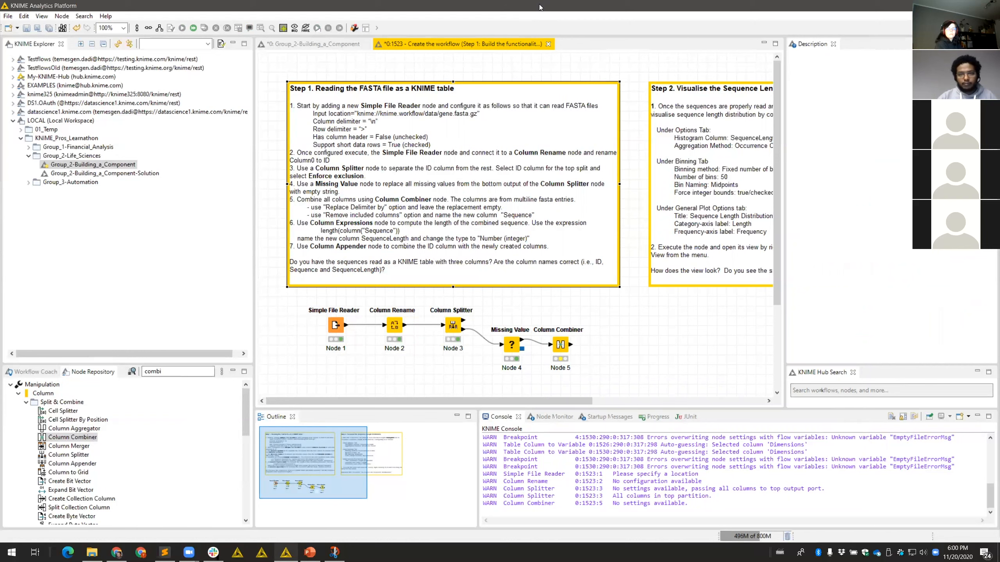
click(188, 552)
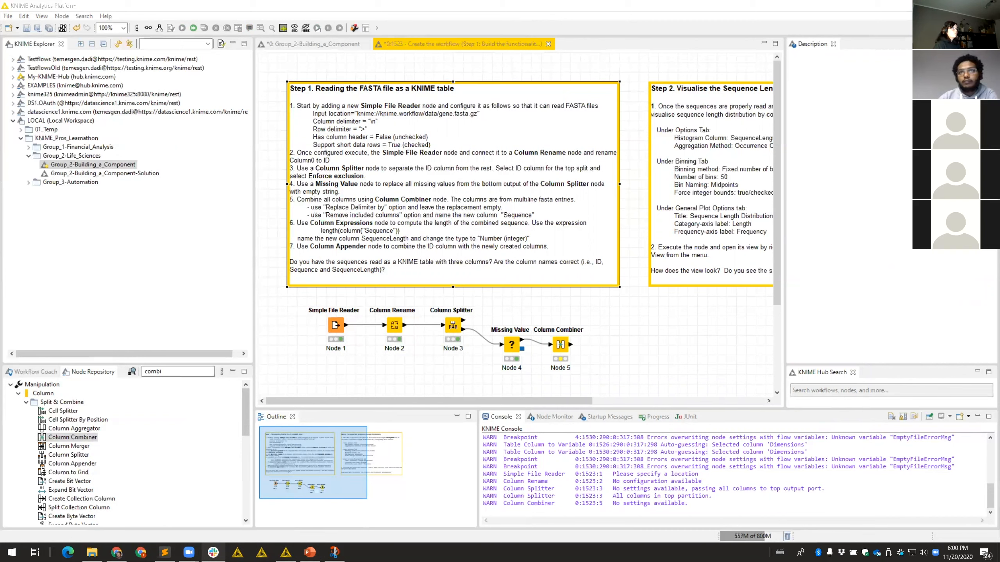
click(789, 195)
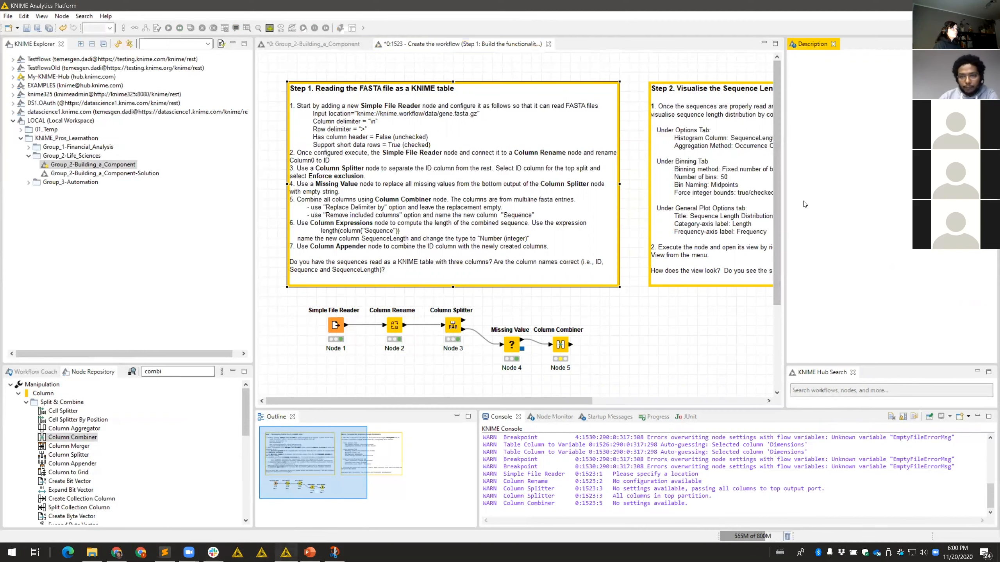
Execute the Column Combiner node and check the combined Sequence column in its output table
right_click(560, 345)
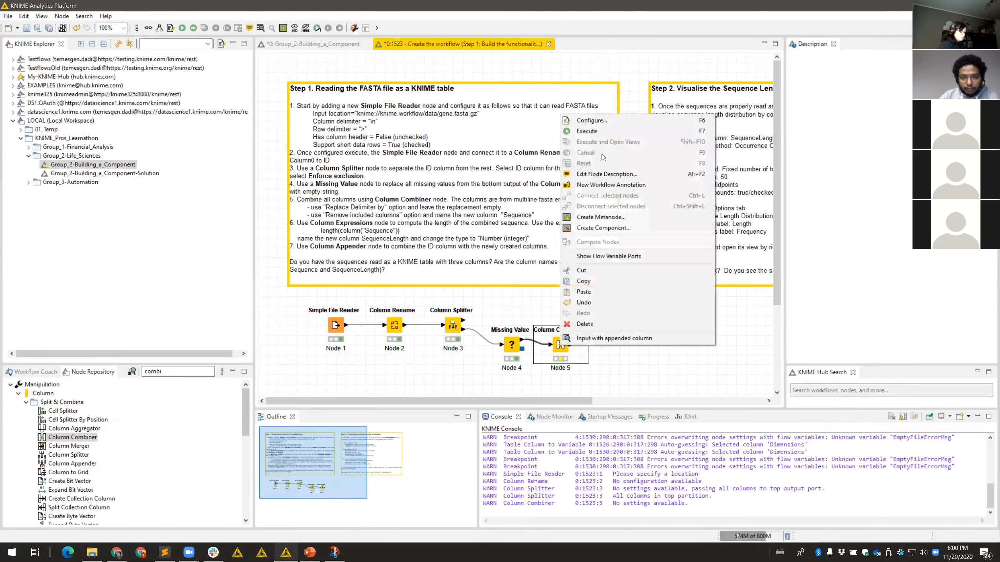
click(594, 131)
right_click(561, 345)
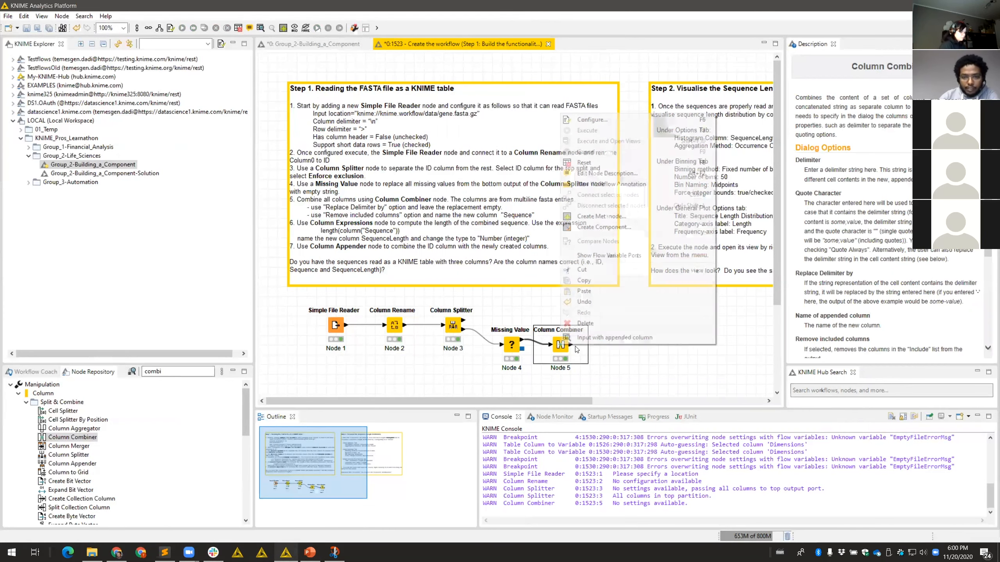
click(583, 339)
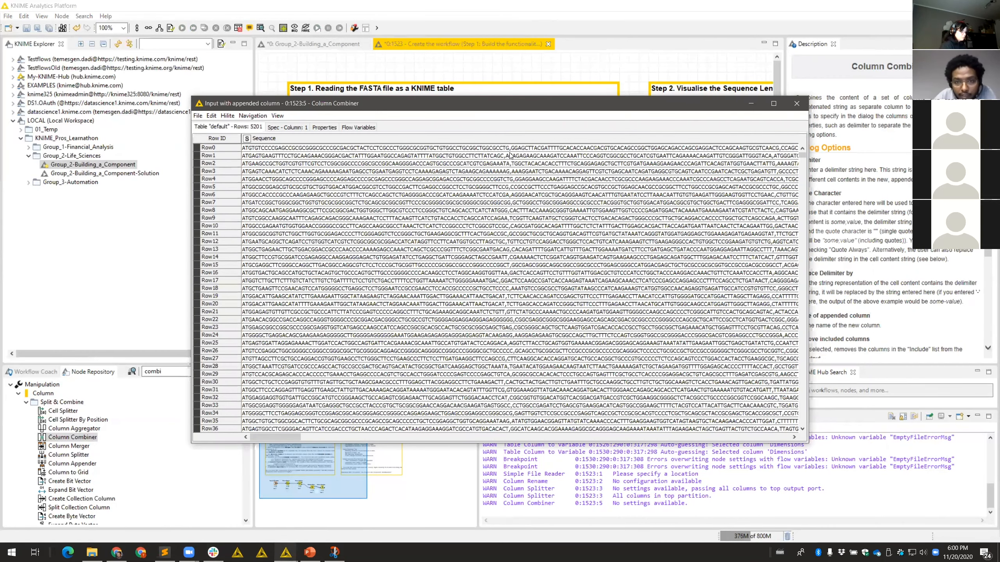
click(796, 103)
Clear the delimiter in the Column Combiner's configuration and accept the change
double_click(555, 349)
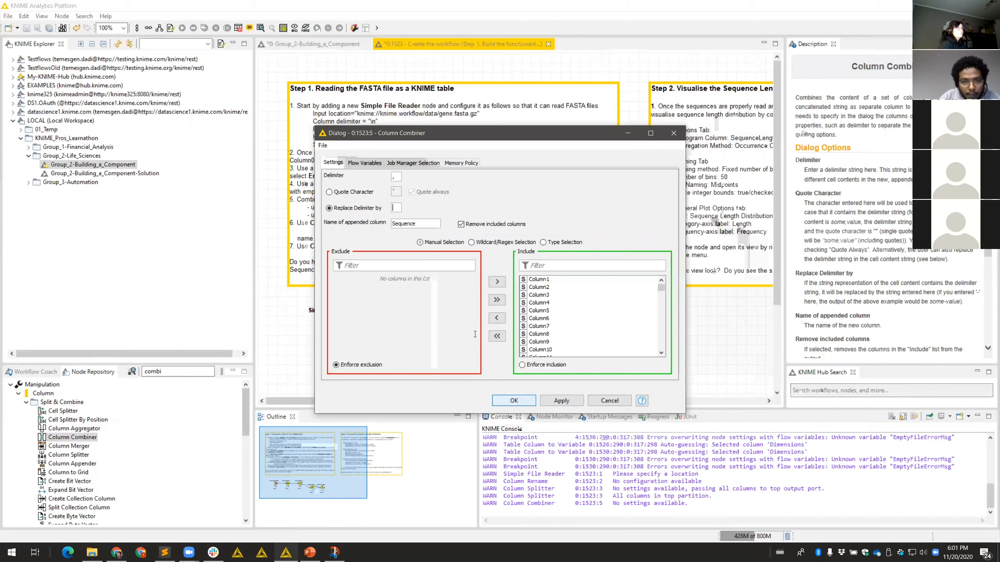
double_click(398, 177)
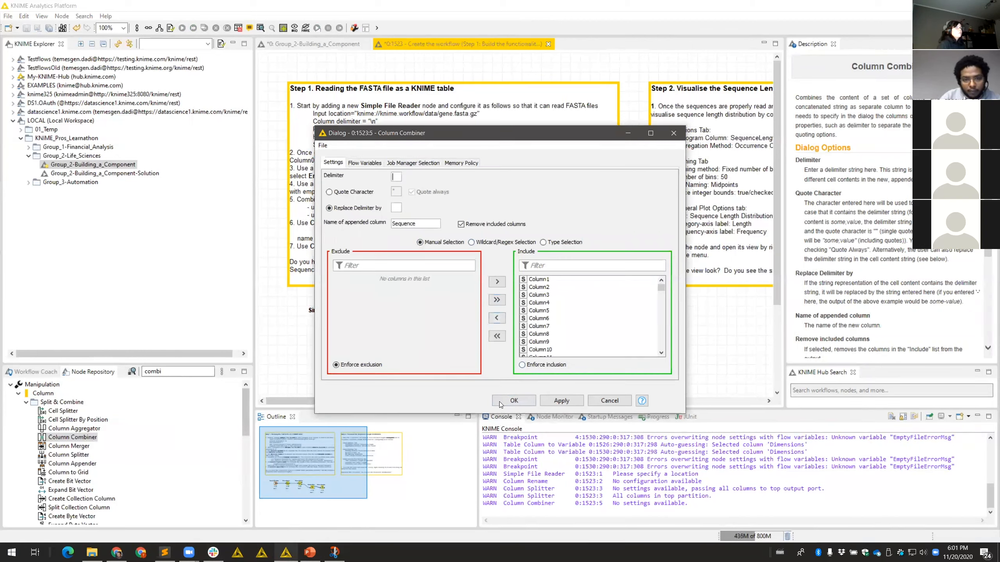
click(517, 402)
click(552, 288)
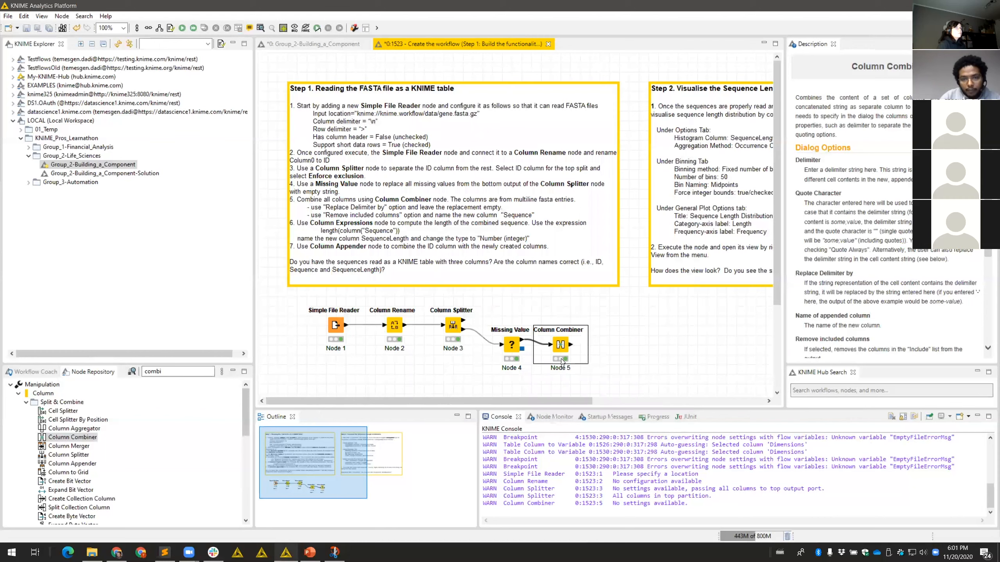
Execute the Column Combiner again and examine its output table for commas left in the sequences
right_click(562, 342)
click(590, 125)
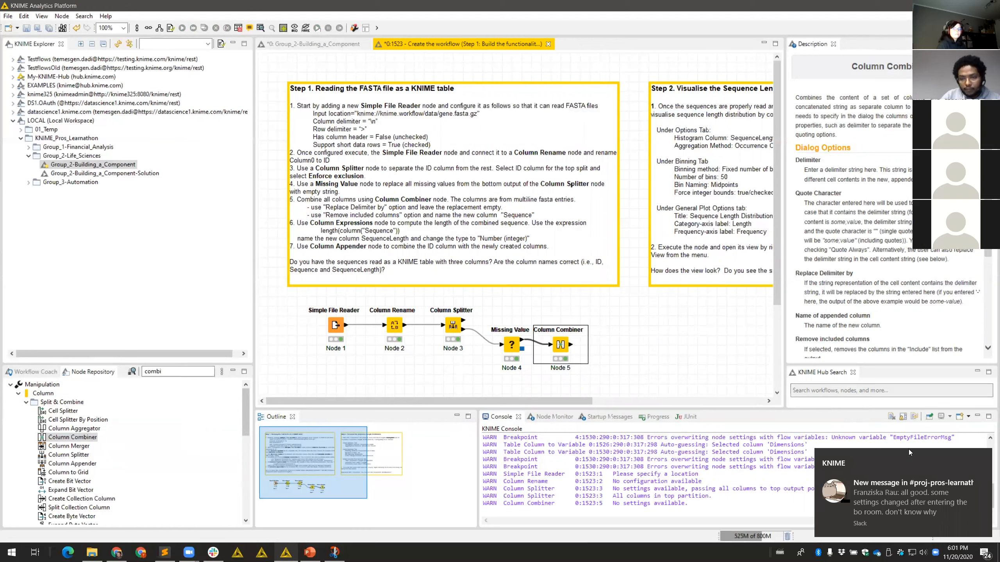
click(901, 466)
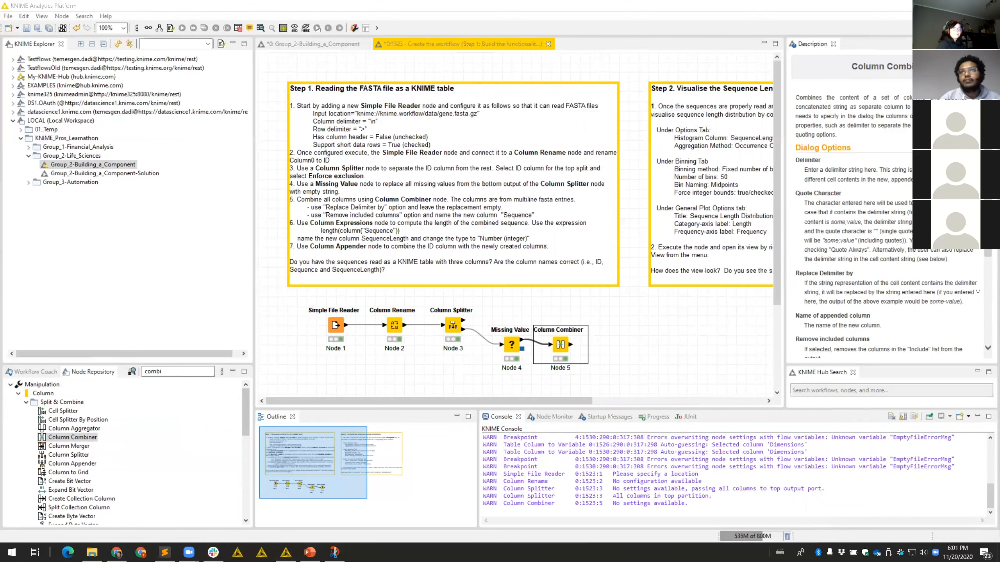
right_click(577, 355)
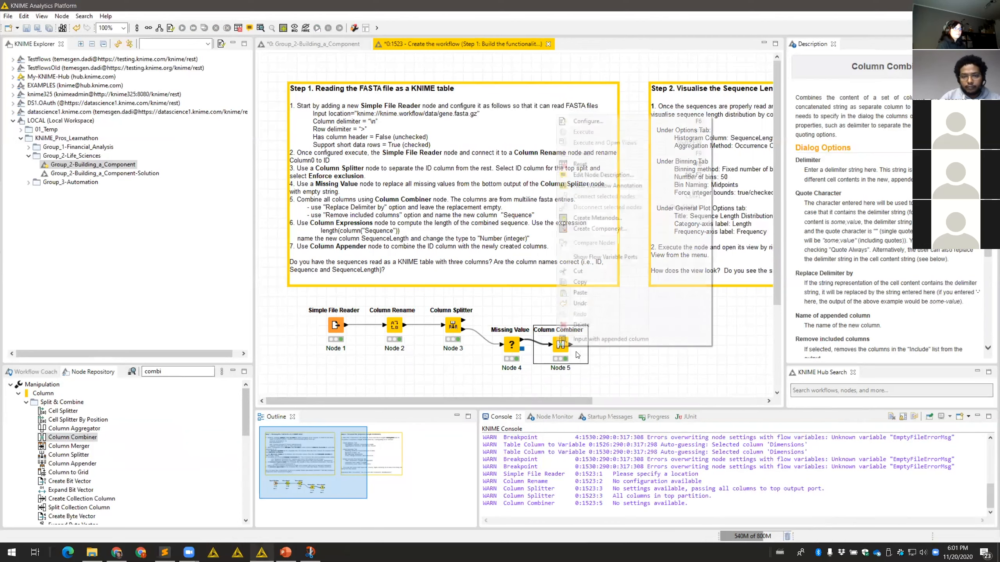
click(584, 341)
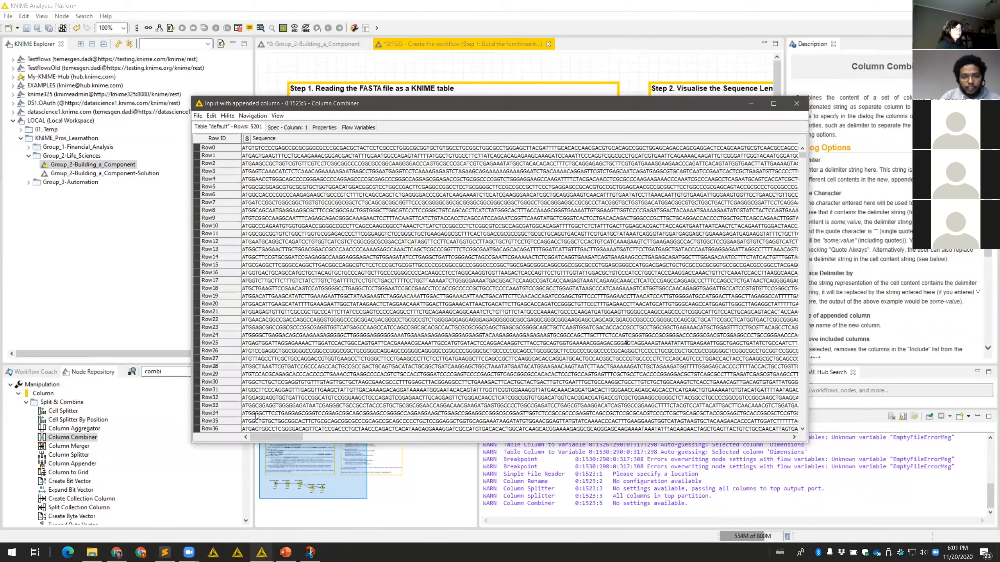
drag(278, 434, 764, 436)
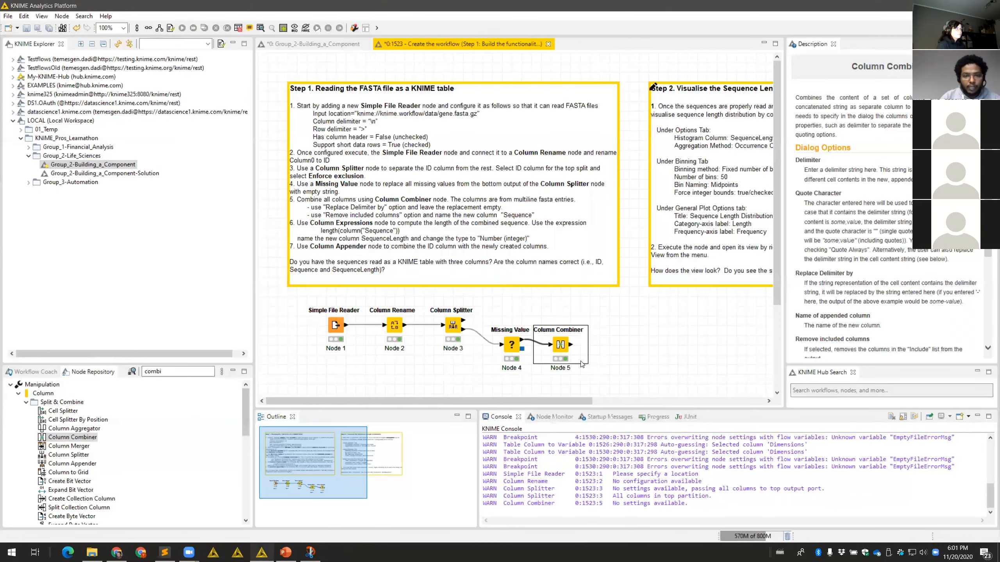
click(796, 104)
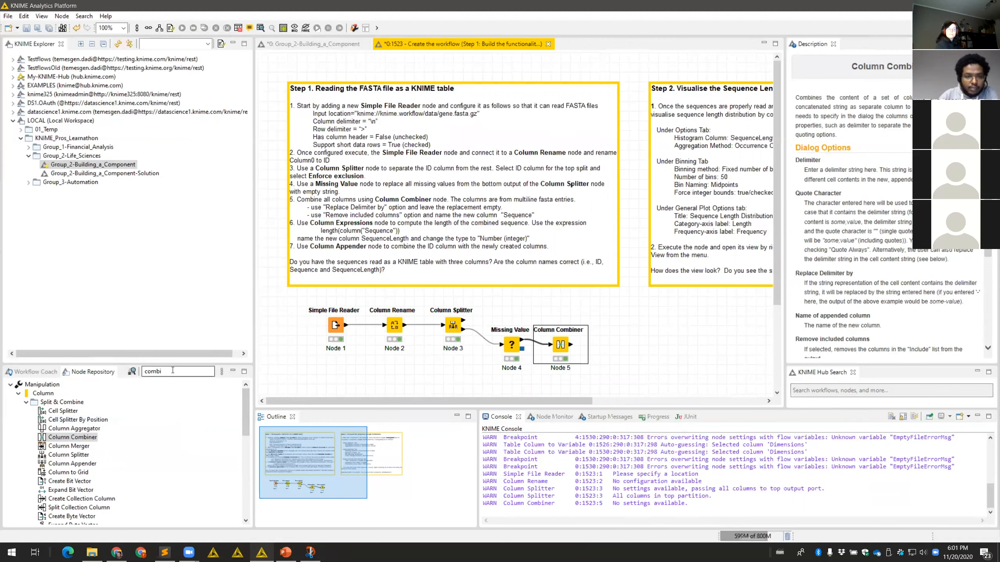
Find the Column Expressions node and add it after Column Combiner, connected to its output
click(81, 369)
text(column exp)
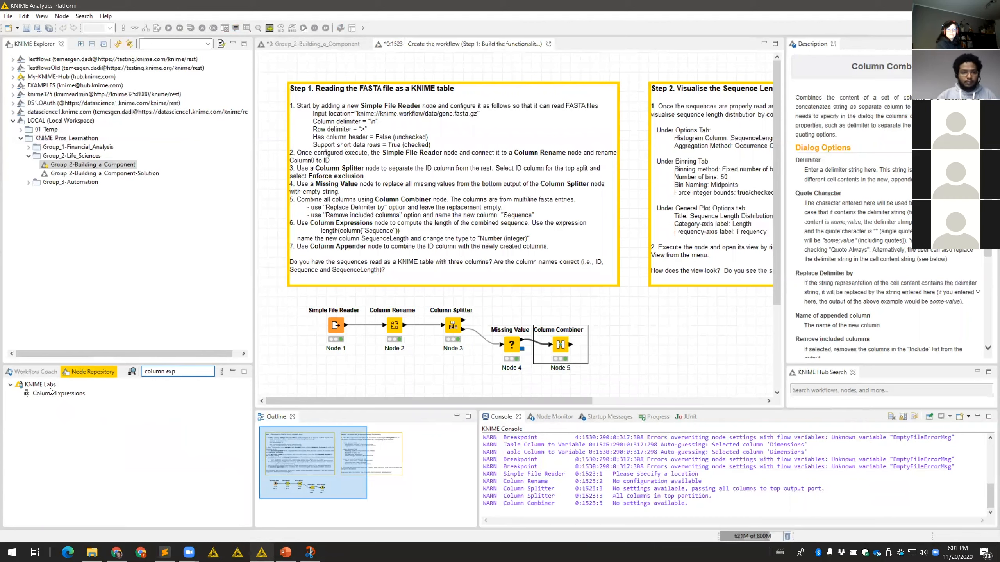
drag(51, 393, 639, 345)
drag(571, 344, 638, 346)
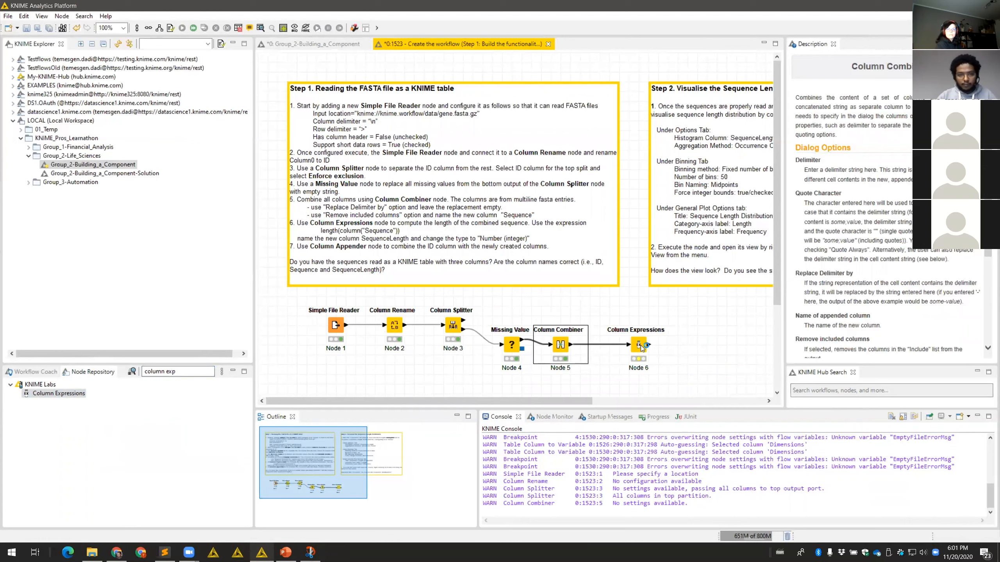
Add an expression in the Column Expressions configuration with output column SeqLength and type Number (integer)
click(639, 354)
double_click(638, 346)
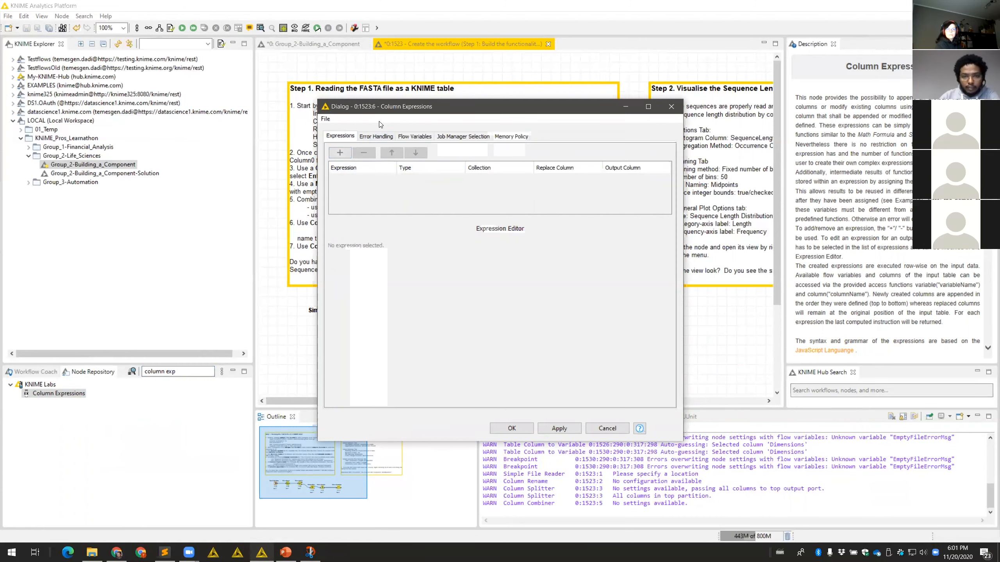
click(416, 138)
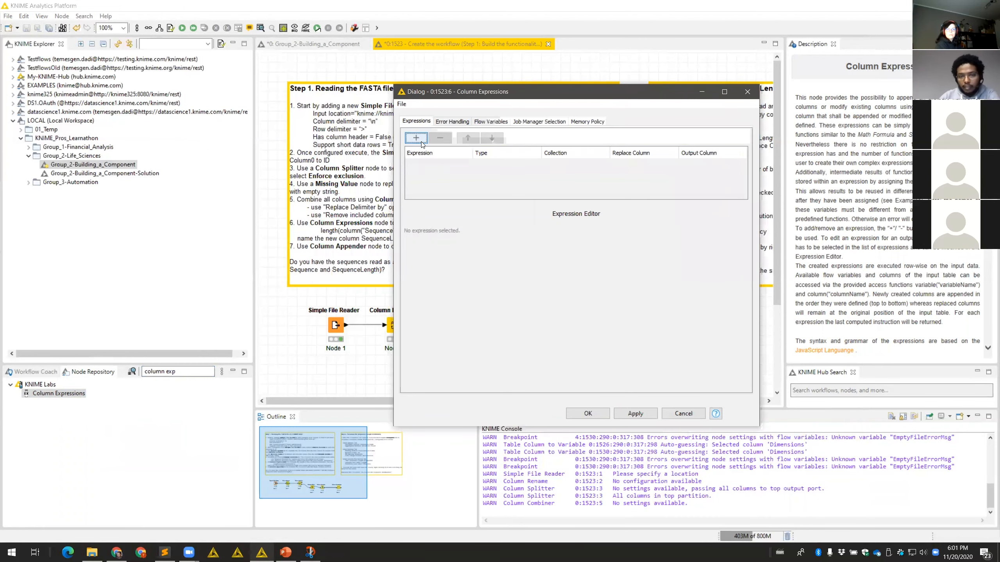
double_click(691, 162)
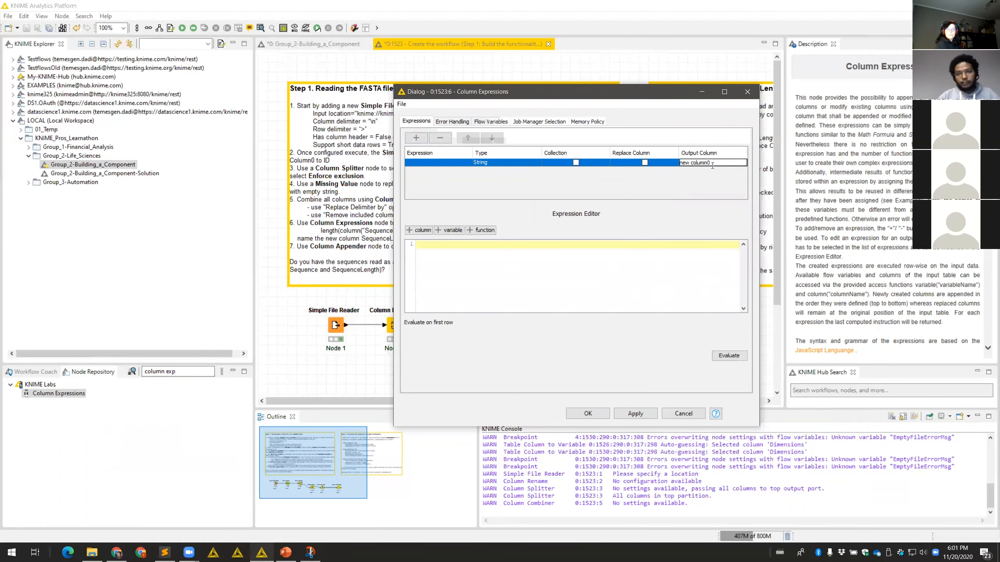
text(SeqLength)
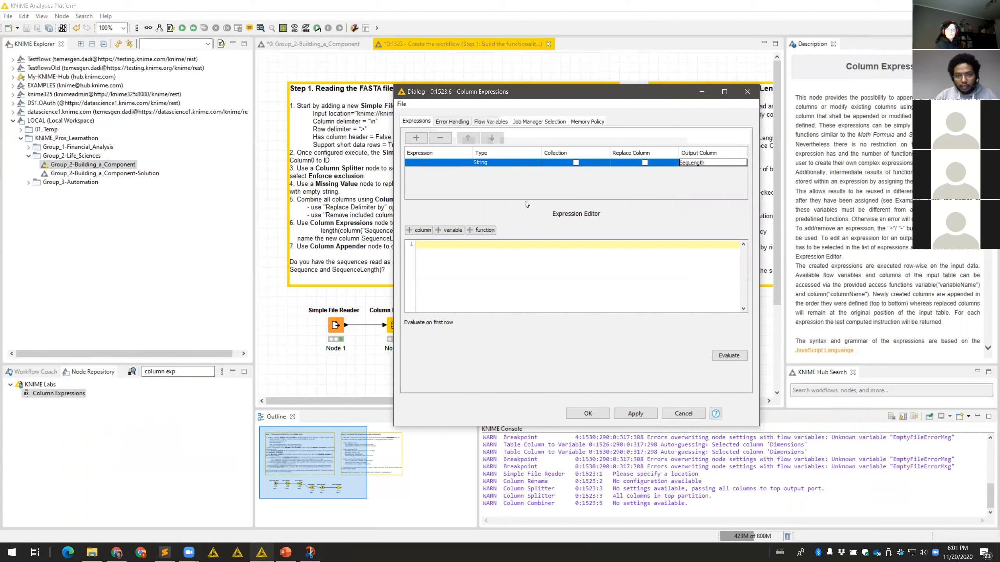
click(493, 162)
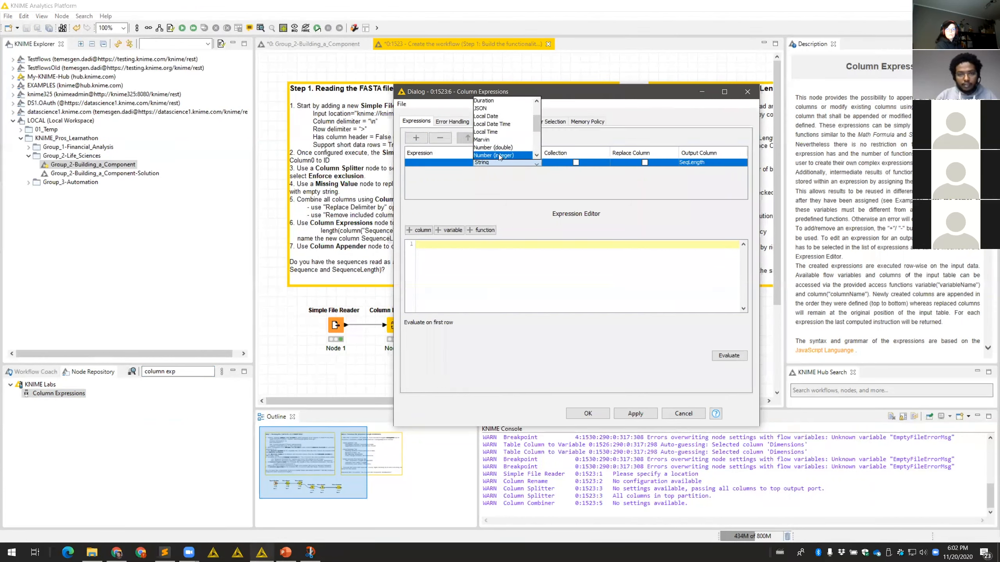
click(507, 156)
Enter length(column("Sequence")) as the expression for SeqLength and accept the configuration
click(454, 253)
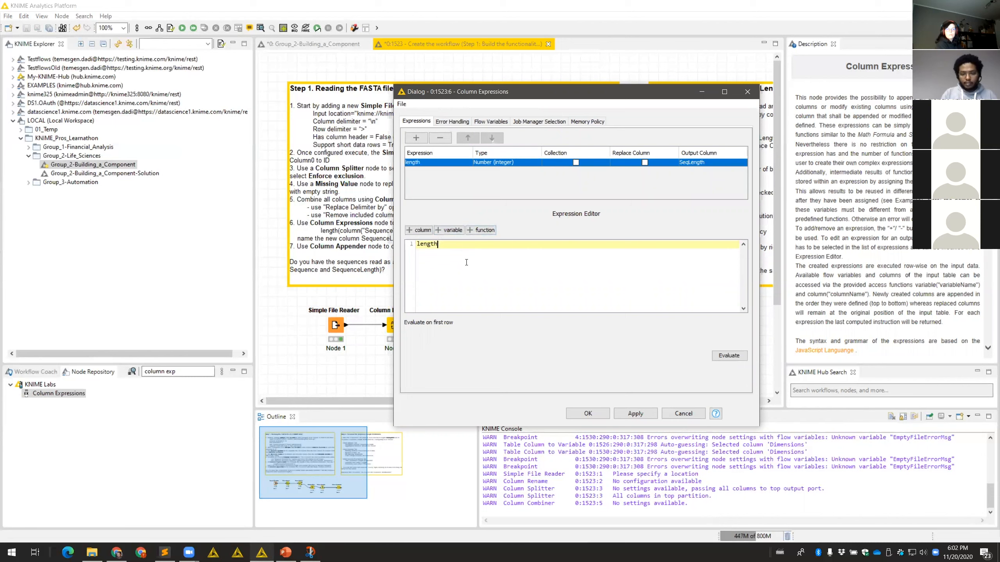
click(422, 230)
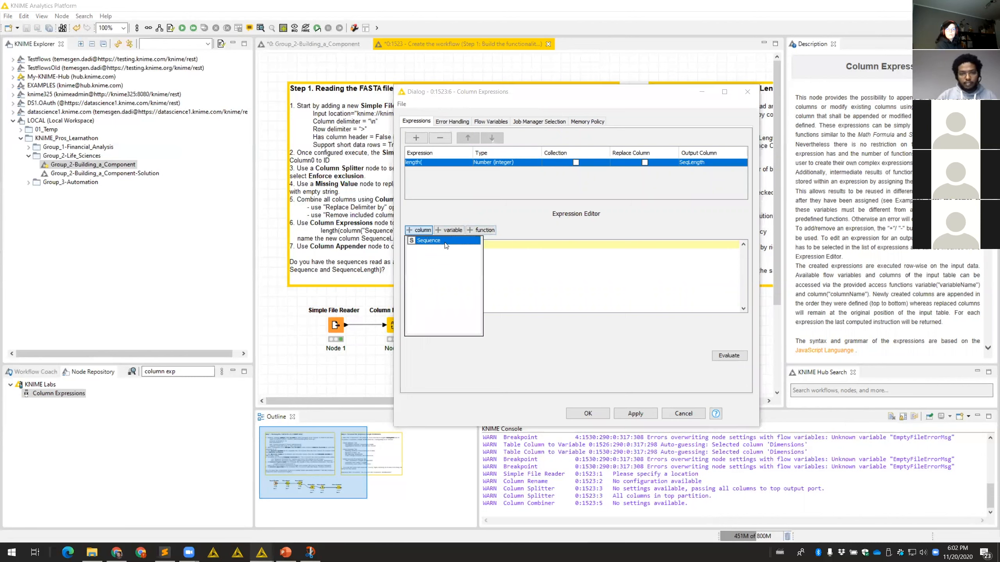
double_click(435, 240)
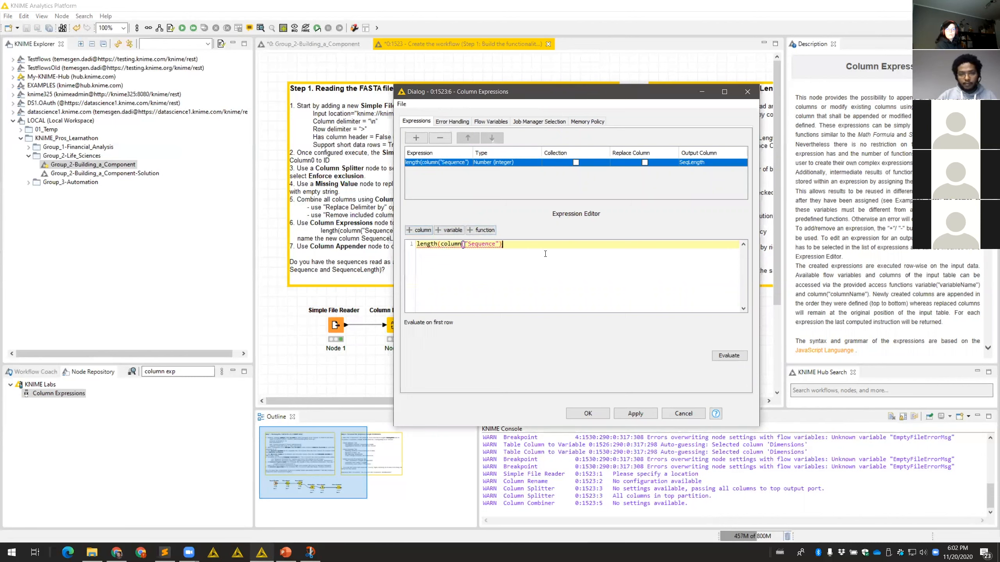
text())
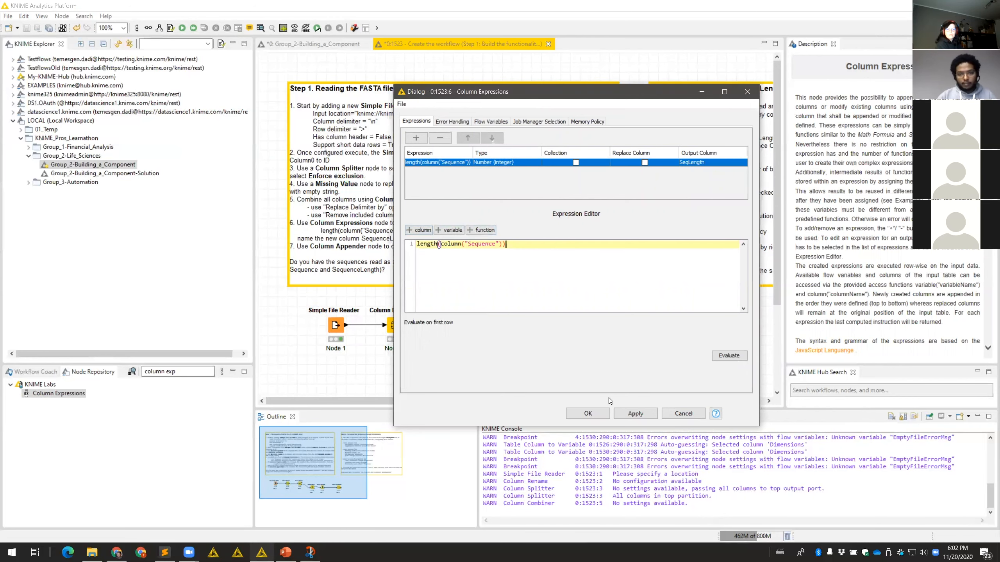
click(600, 414)
Execute the Column Expressions node and check the length column at the end of its output table
right_click(637, 346)
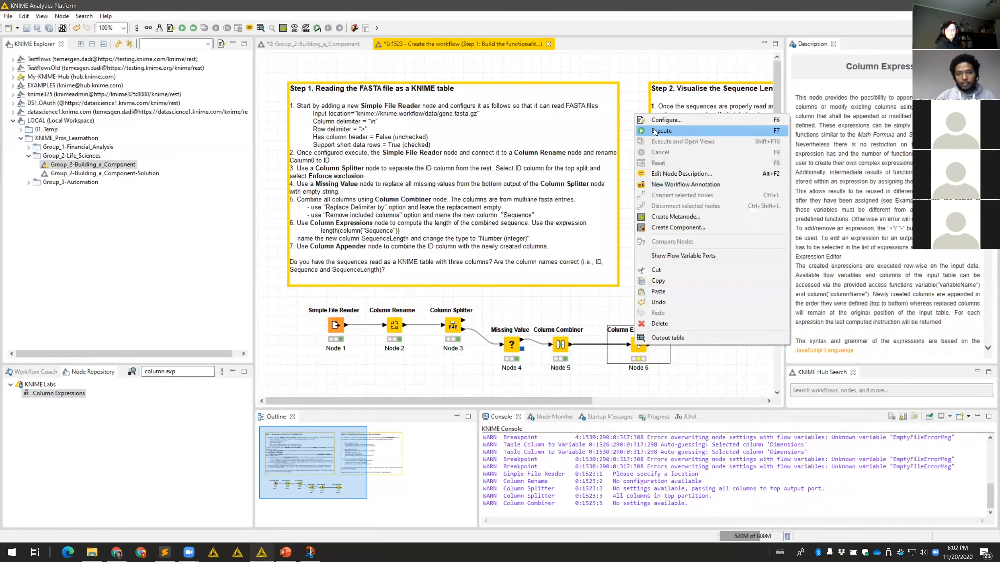
click(665, 131)
right_click(647, 343)
click(668, 351)
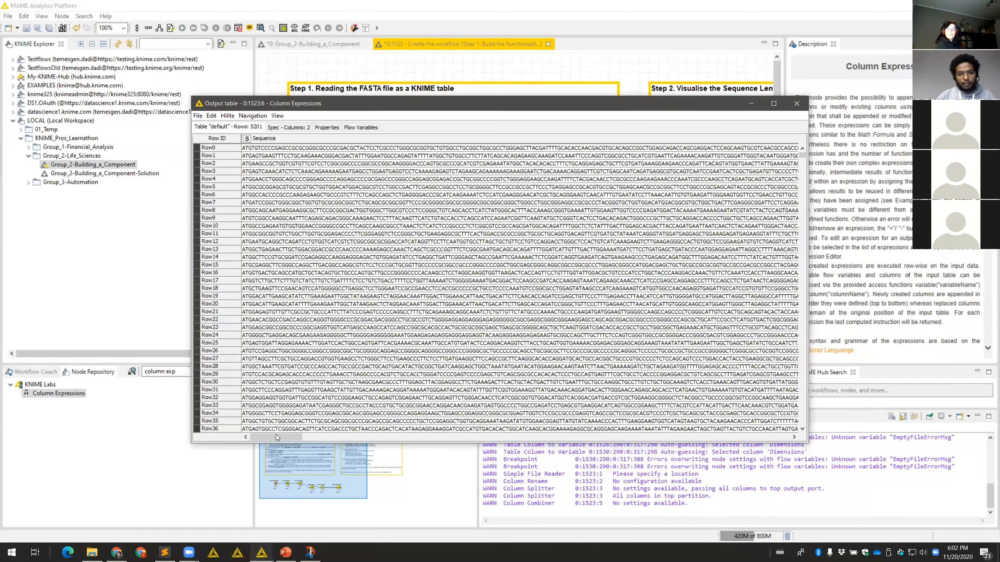
drag(277, 435, 763, 436)
click(796, 104)
Move Column Expressions closer to Column Combiner and add a Column Appender node at the end of the workflow
click(685, 343)
drag(639, 348, 609, 349)
click(193, 373)
key(BackSpace)
key(BackSpace)
key(BackSpace)
text(appe)
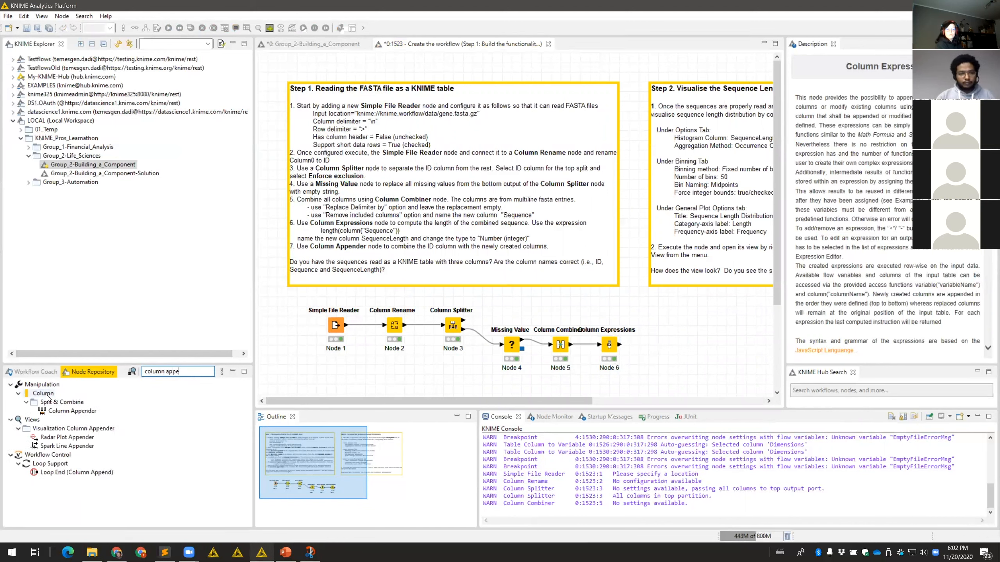
drag(72, 410, 667, 315)
Connect the Column Splitter's top output to the Column Appender's first input and Column Expressions to its second input
drag(620, 344, 661, 323)
drag(464, 322, 668, 328)
click(670, 322)
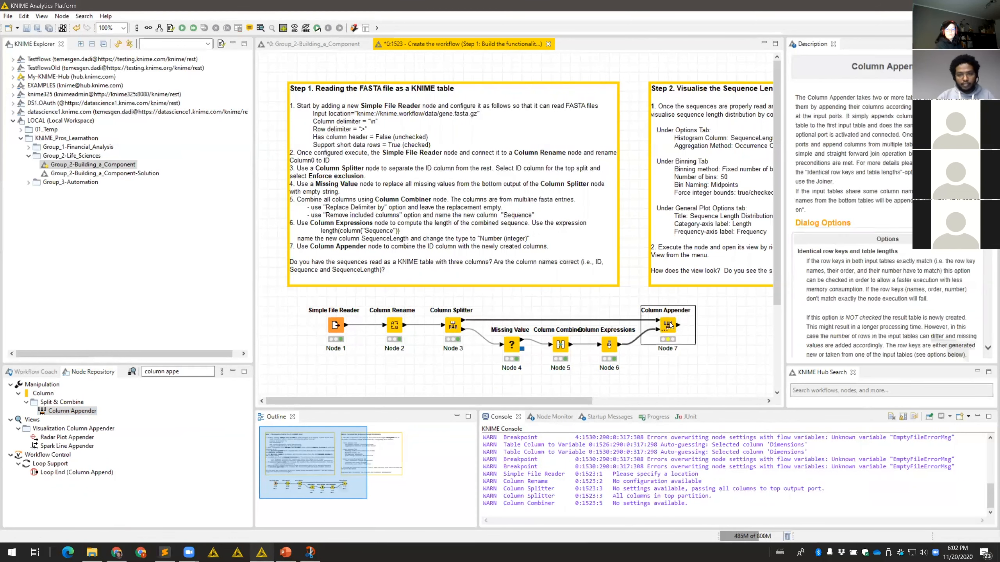
Execute the Column Appender, open its appended table and widen the ID column
right_click(669, 325)
click(693, 87)
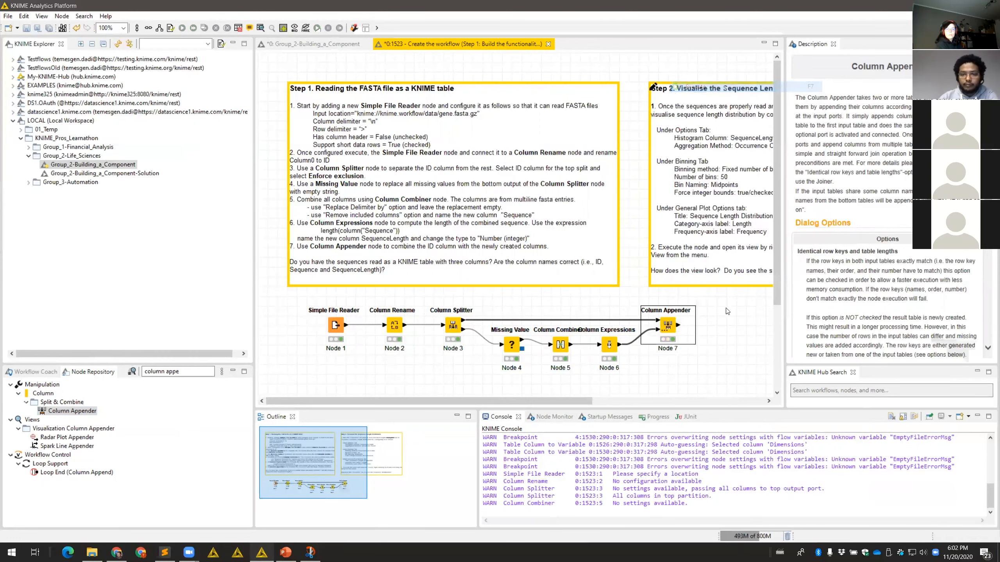
right_click(680, 322)
click(712, 316)
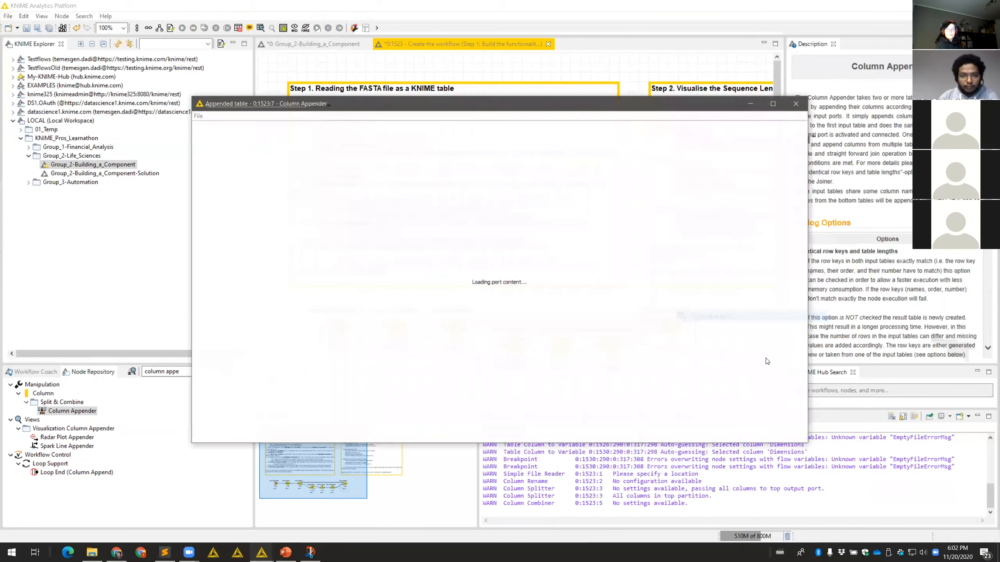
drag(312, 139, 345, 139)
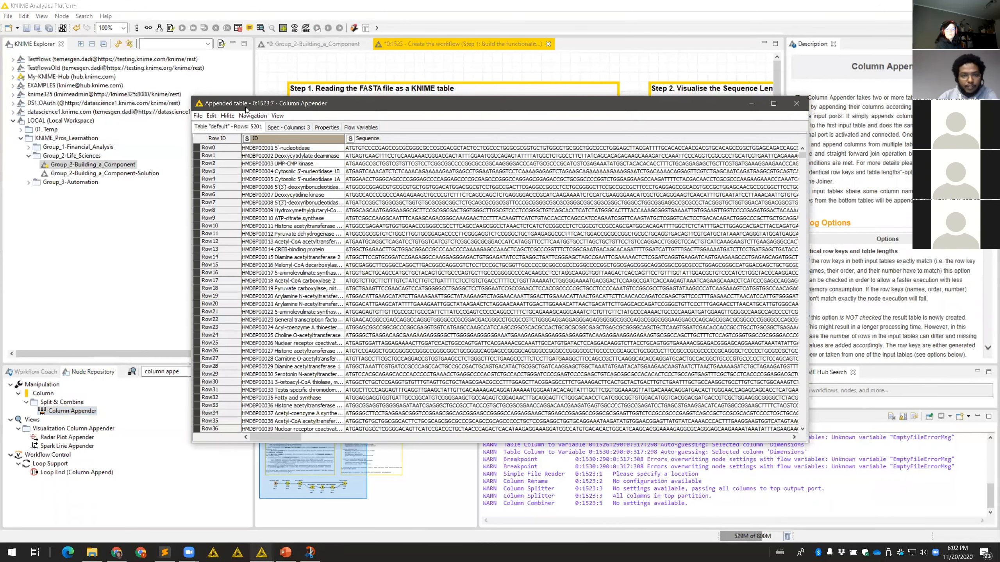
Check the column names and types in the appended table's specification, and close the table
click(288, 127)
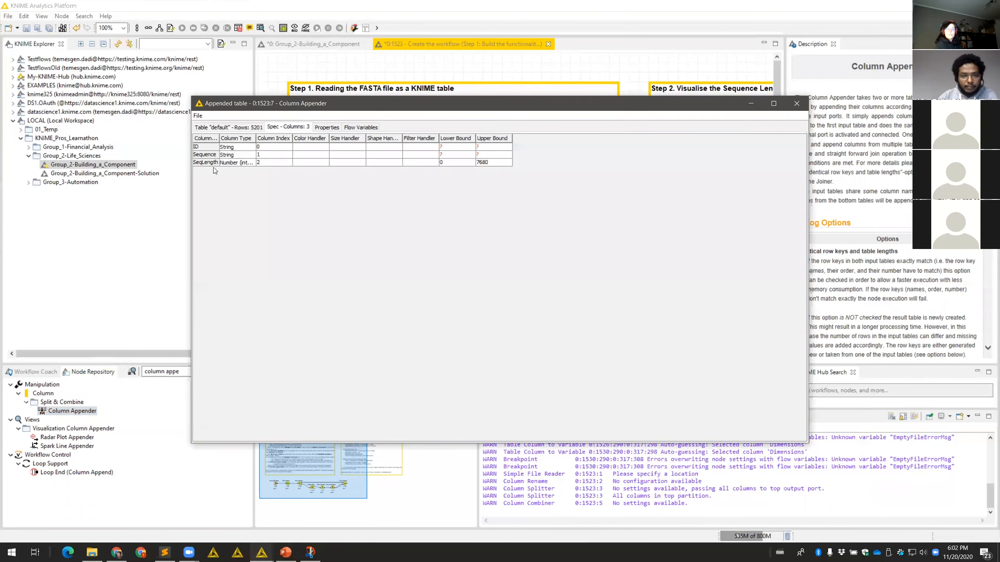
click(797, 103)
Find the JavaScript Histogram node with the search term "his" and add it after the Column Appender, connected to its output
drag(474, 401, 649, 396)
drag(581, 403, 610, 406)
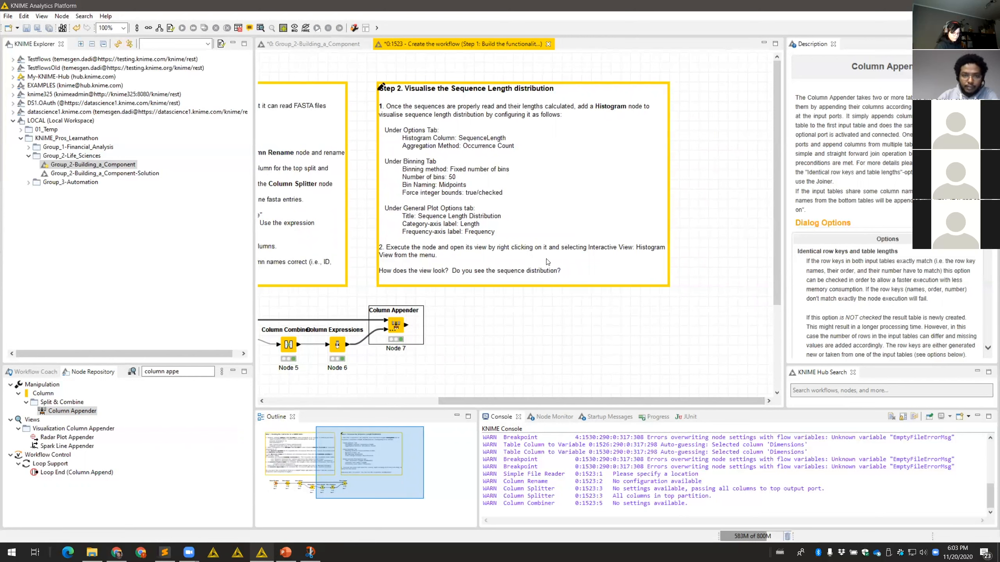
click(91, 372)
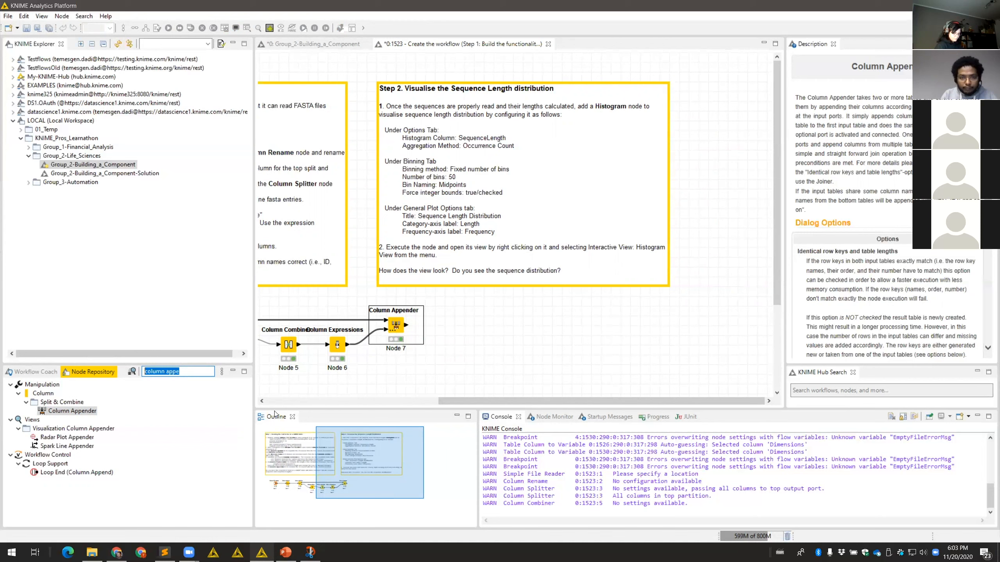
text(his)
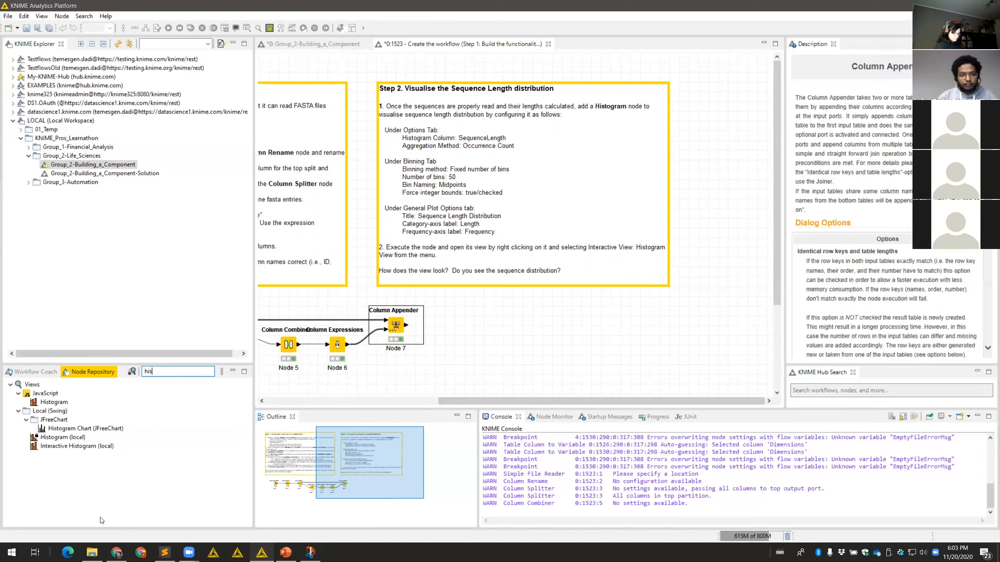
double_click(53, 402)
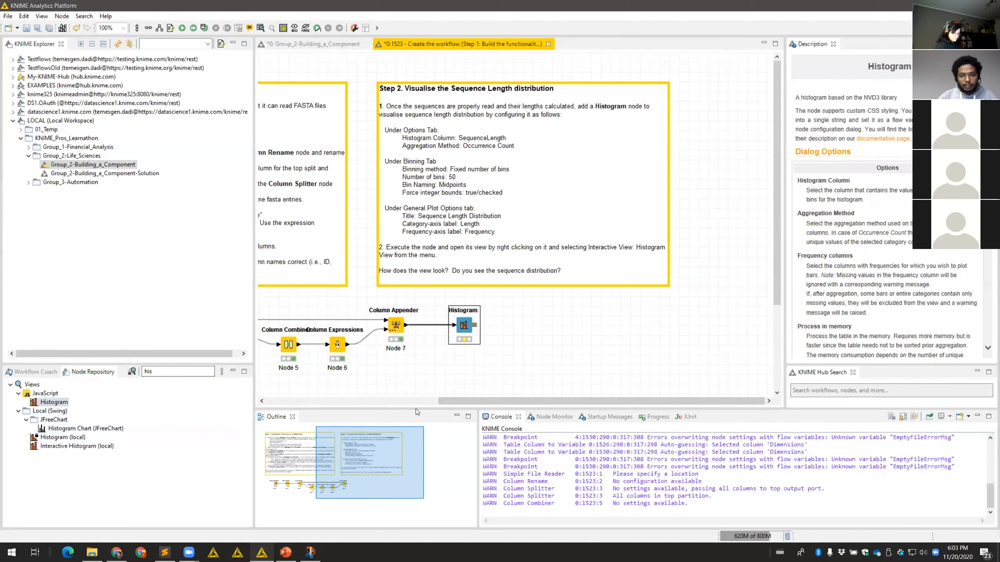
Open the Histogram configuration and set the binning to 50 fixed bins with midpoint naming and forced integer bounds
double_click(464, 331)
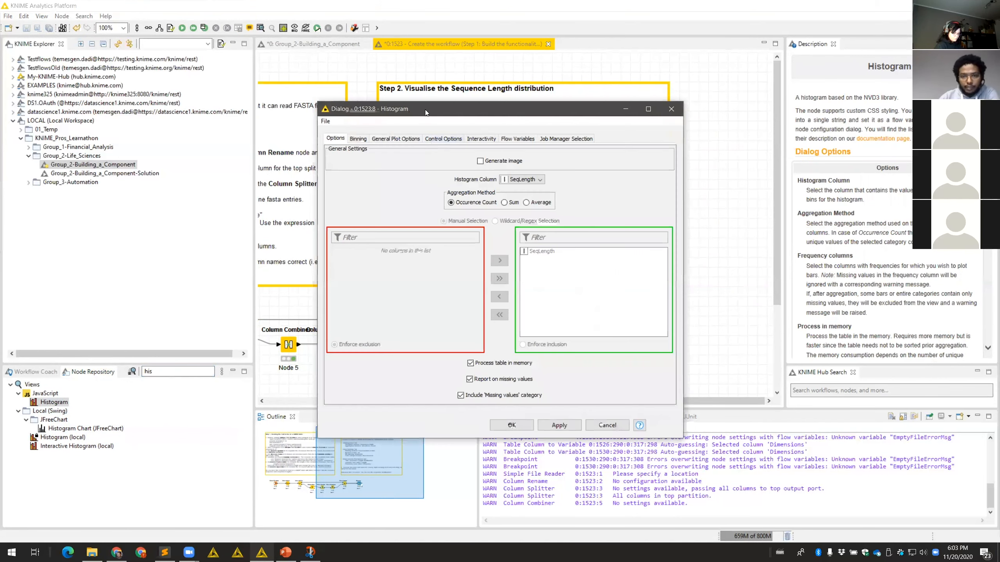
drag(426, 109, 129, 77)
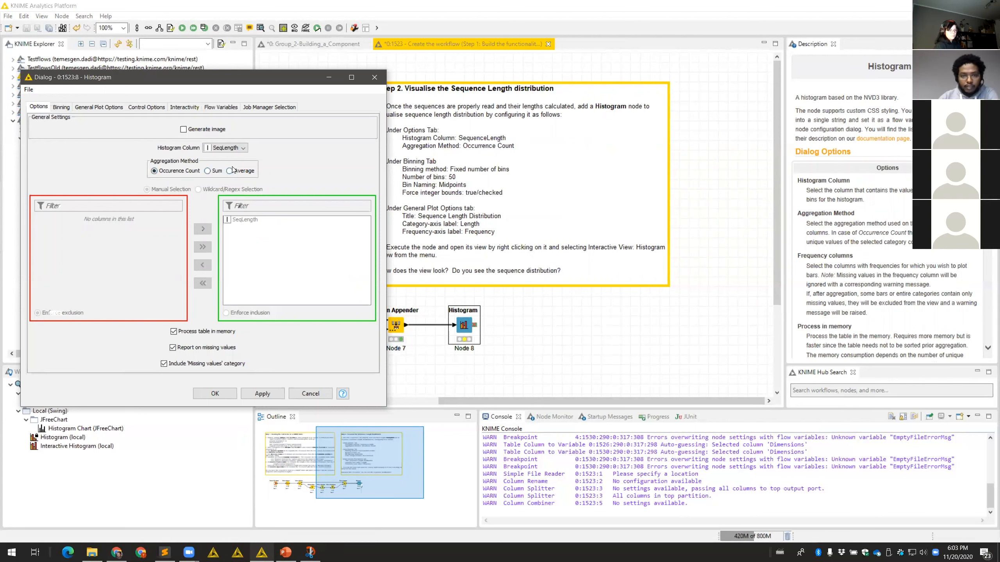
click(64, 108)
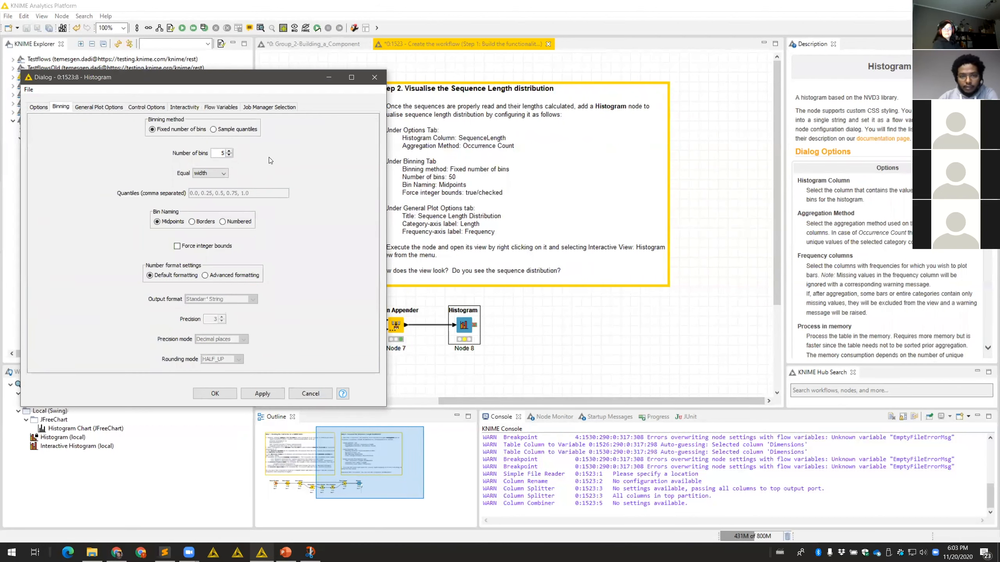
click(219, 153)
text(0)
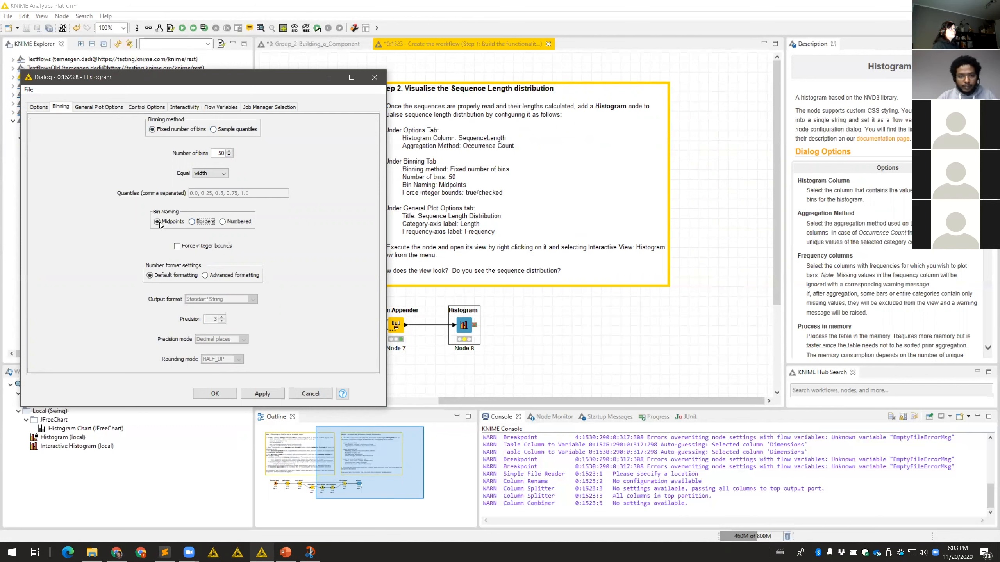
click(207, 247)
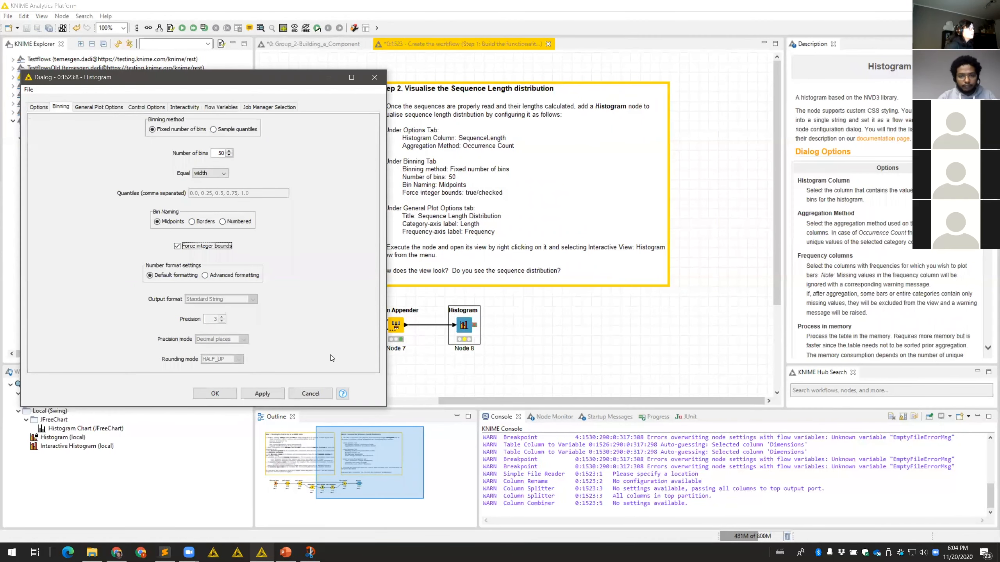
Set the histogram's title to "Sequence Length distributio" and accept the configuration
click(104, 109)
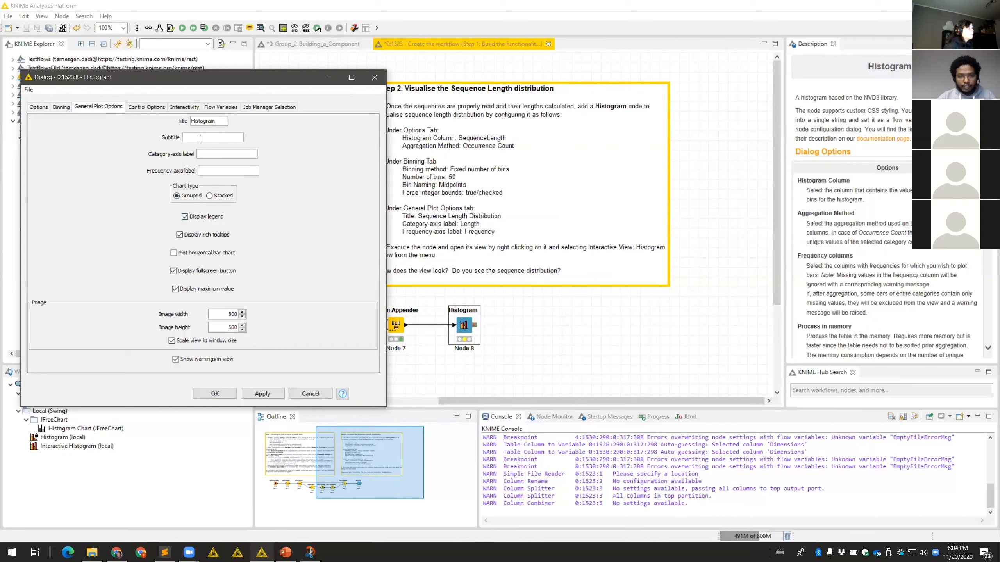
drag(224, 121, 141, 113)
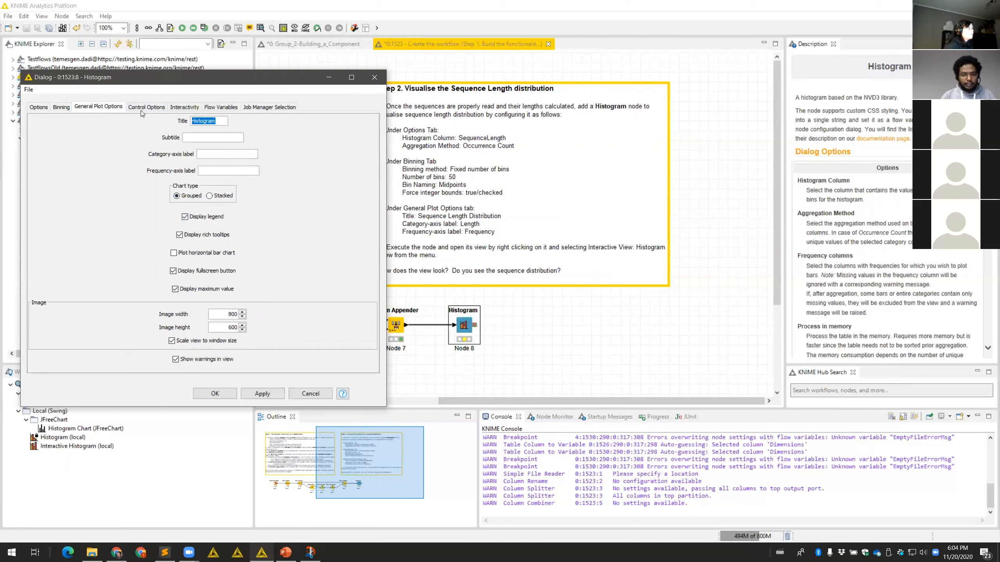
text(Seque)
text(nce Len)
text(gth destr)
text(ibution)
key(BackSpace)
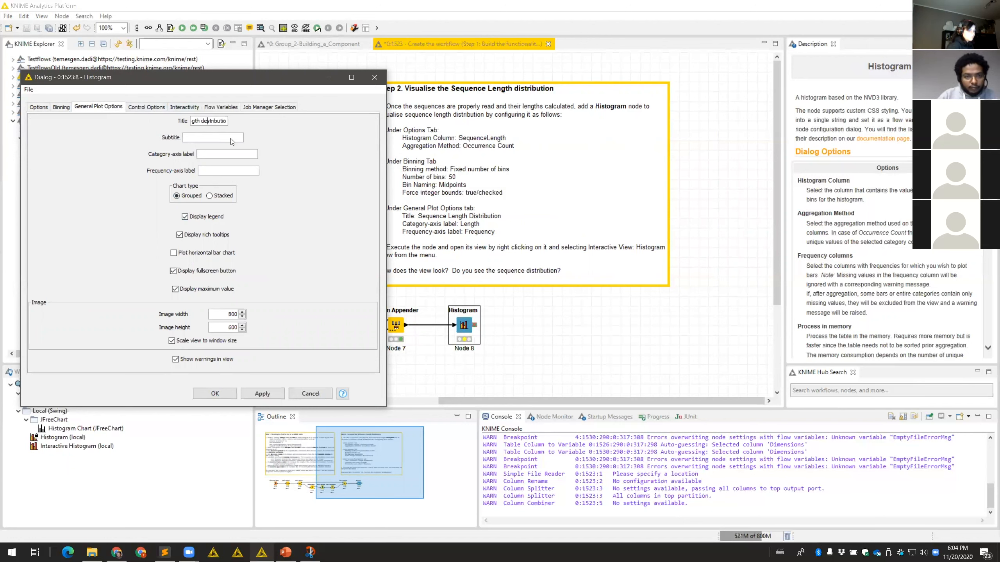
key(BackSpace)
text(i)
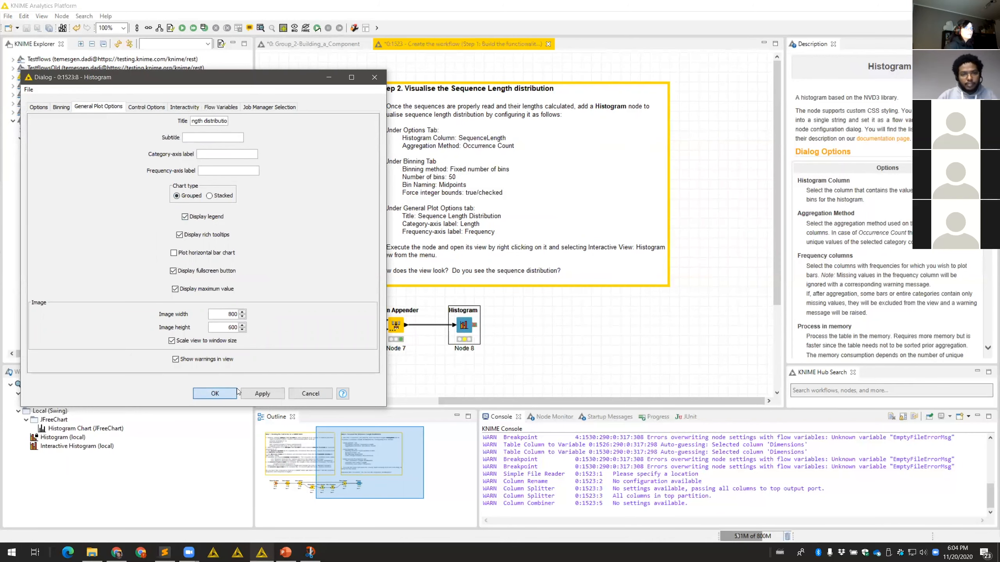
click(217, 392)
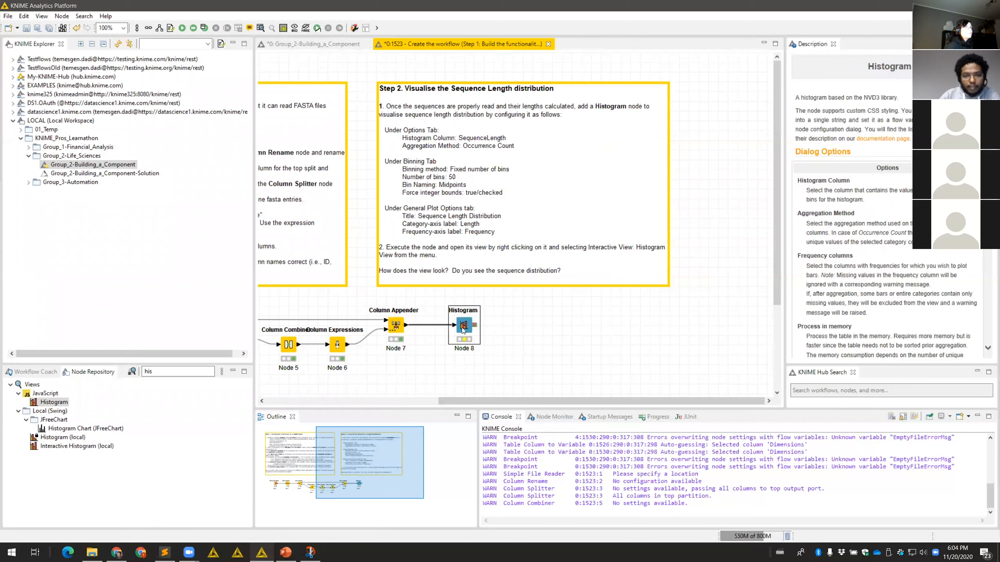
Reopen the Histogram configuration and label the category axis "Length" and the frequency axis "Frequency"
double_click(463, 325)
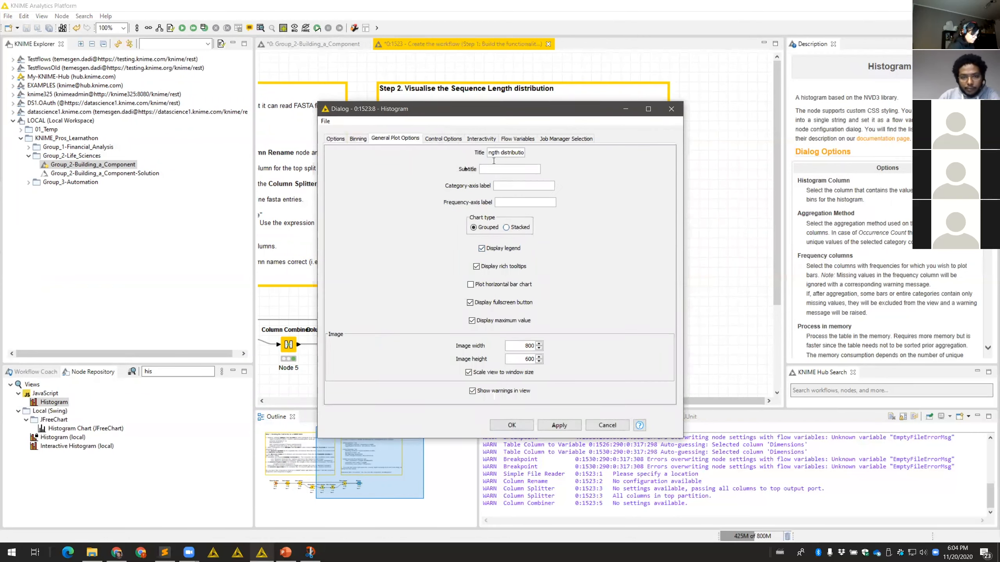
drag(508, 117, 670, 143)
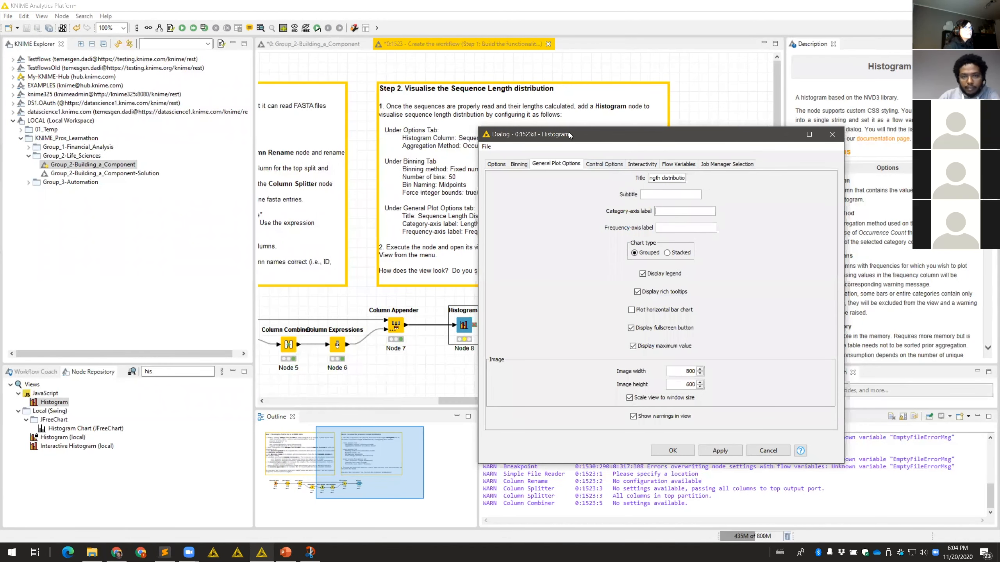
text(Len)
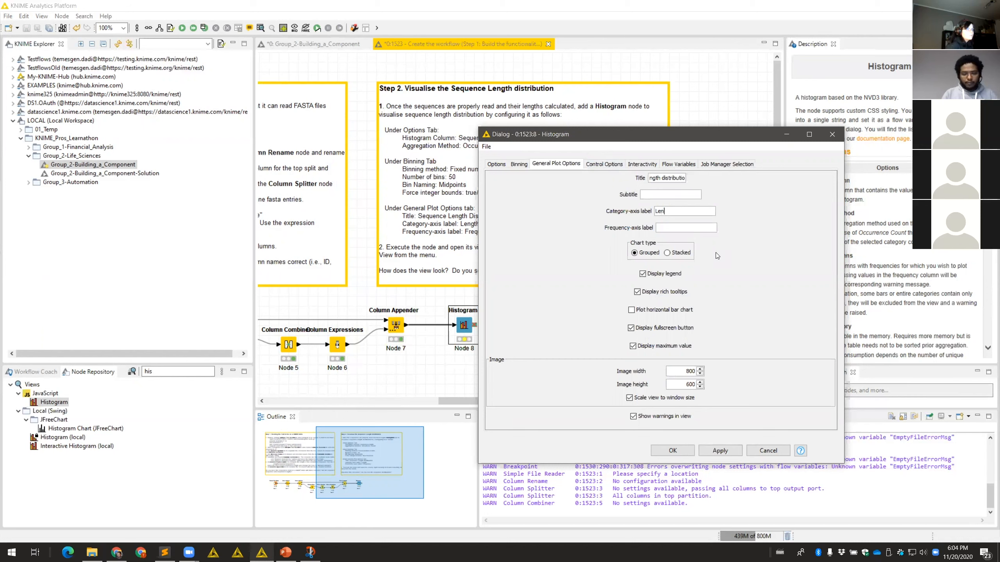
text(gth)
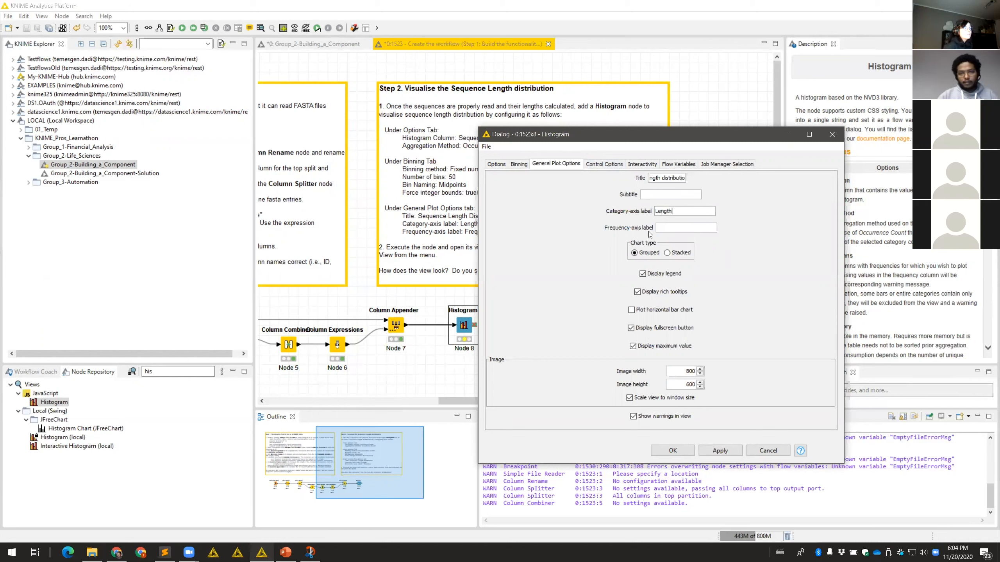
click(678, 48)
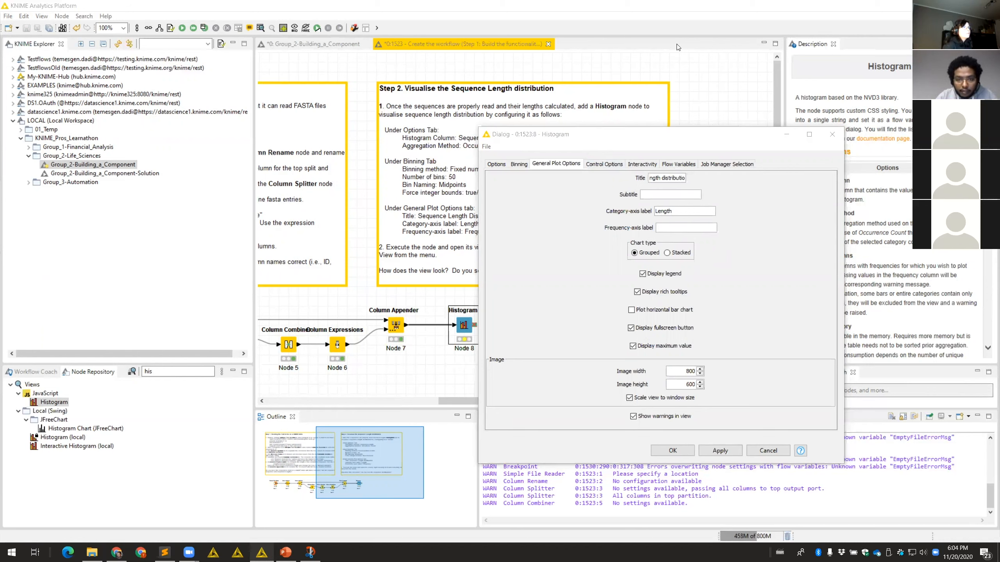
click(739, 238)
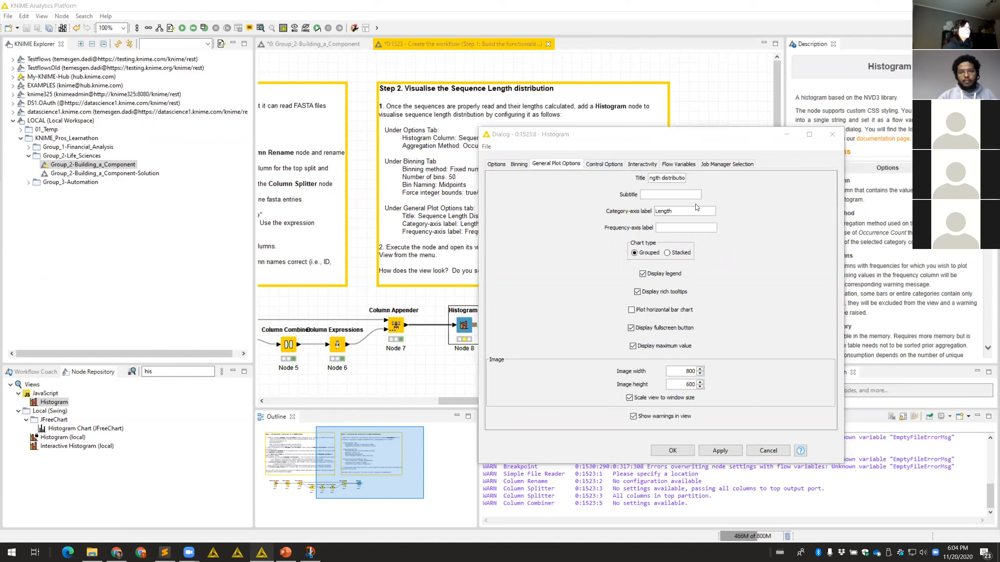
click(682, 230)
text(Frequency)
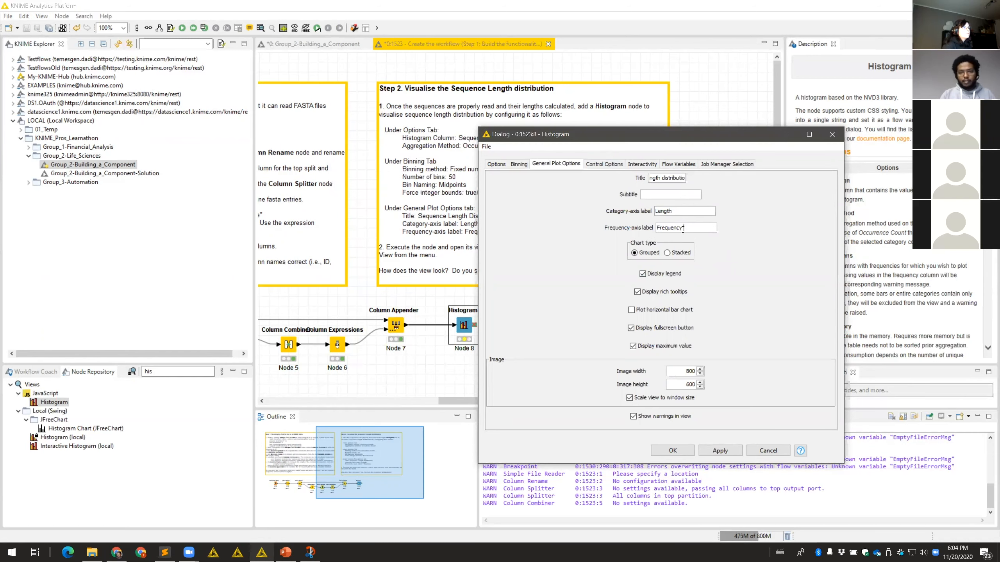
click(672, 451)
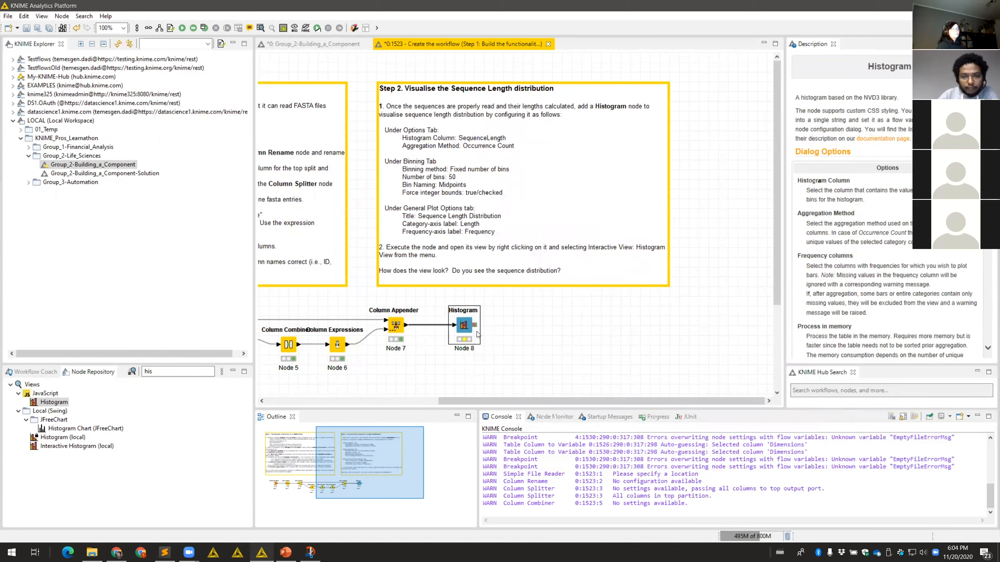
Execute the Histogram node with its interactive view, inspect the sequence length distribution and close the view
right_click(467, 327)
click(508, 110)
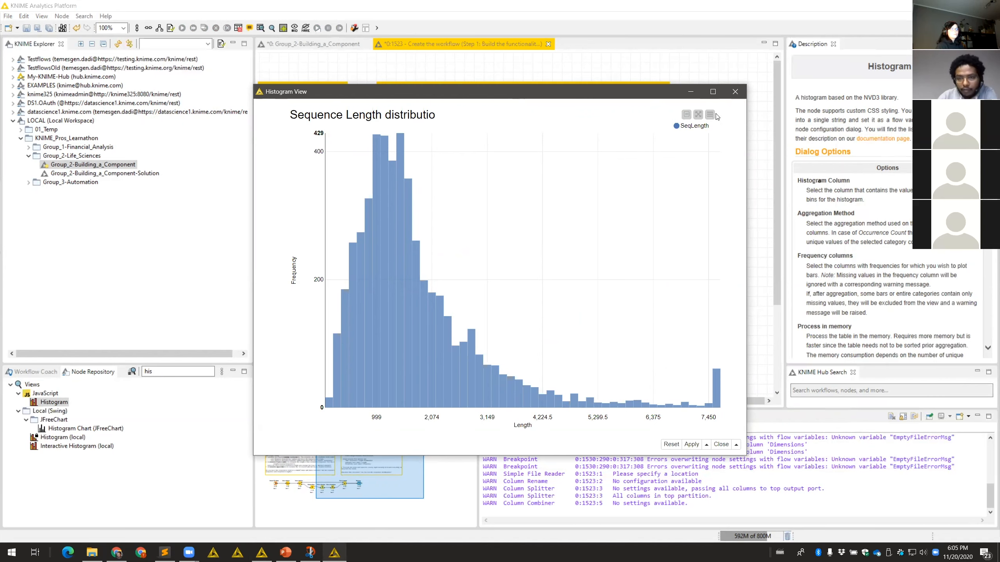
click(734, 93)
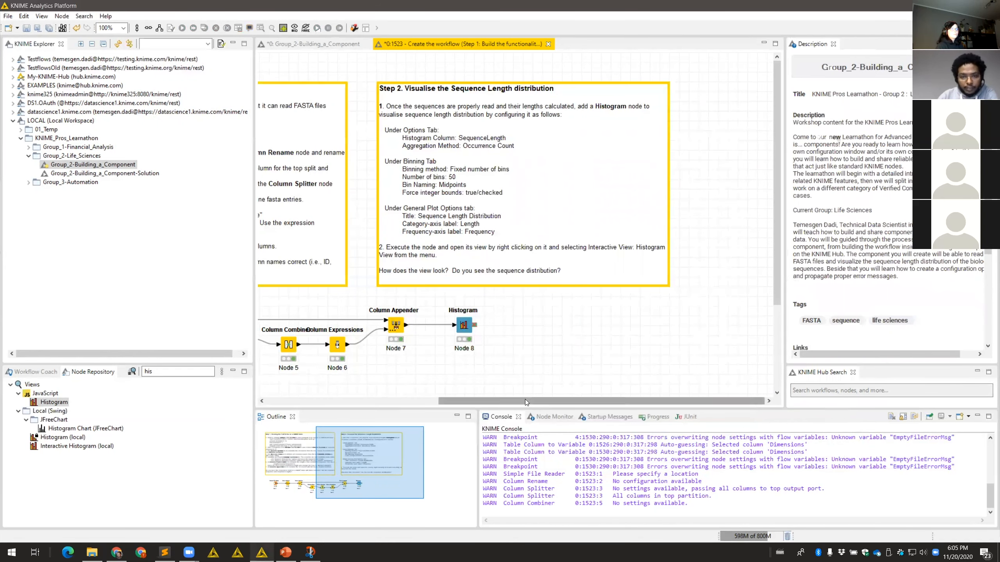
Save the workflow and move the Histogram node slightly farther away from the Column Appender
drag(323, 367, 394, 252)
key(ctrl+s)
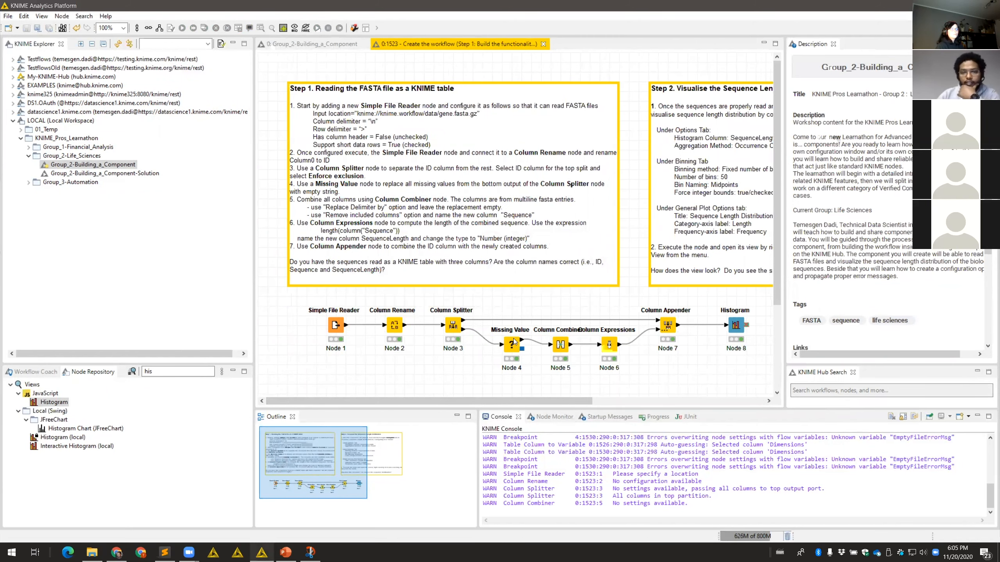
mouse_move(528, 401)
mouse_down()
mouse_move(586, 402)
mouse_move(551, 404)
mouse_up()
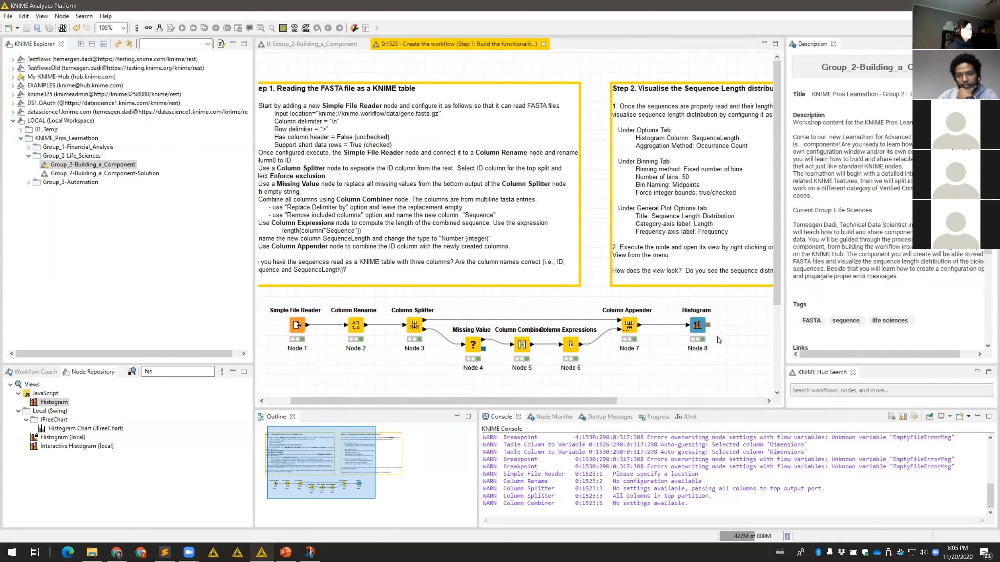
drag(683, 308, 691, 306)
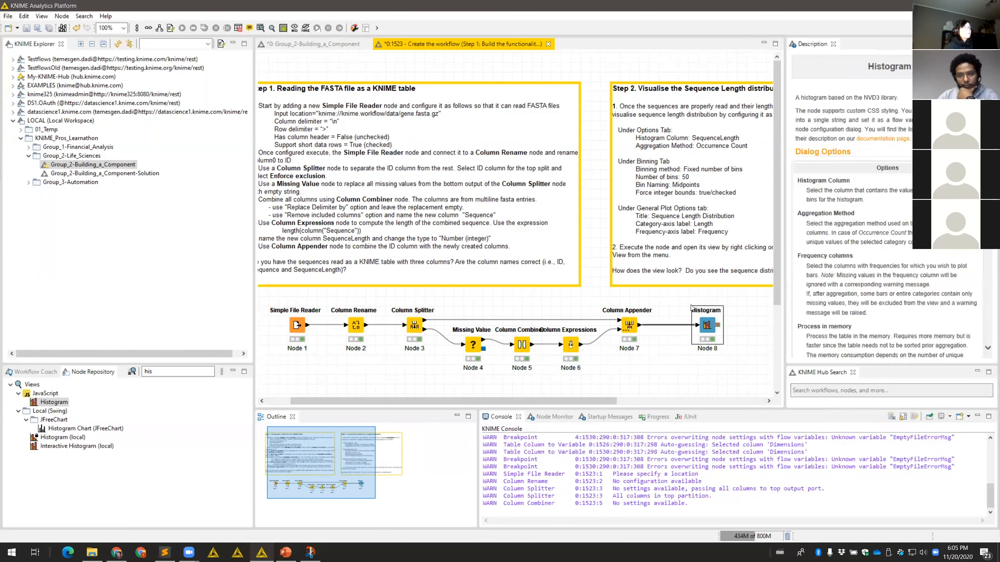
click(677, 375)
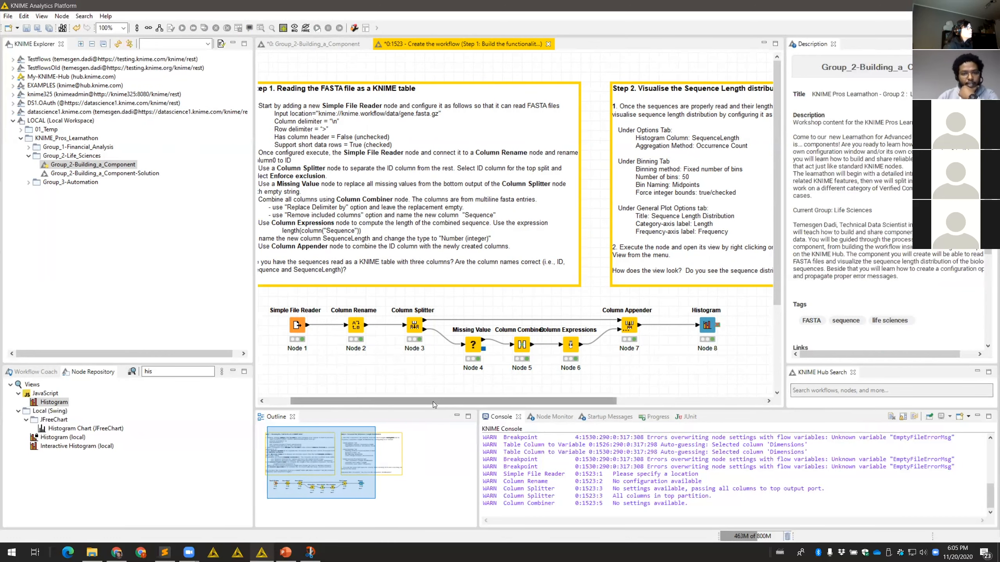
drag(432, 402, 394, 406)
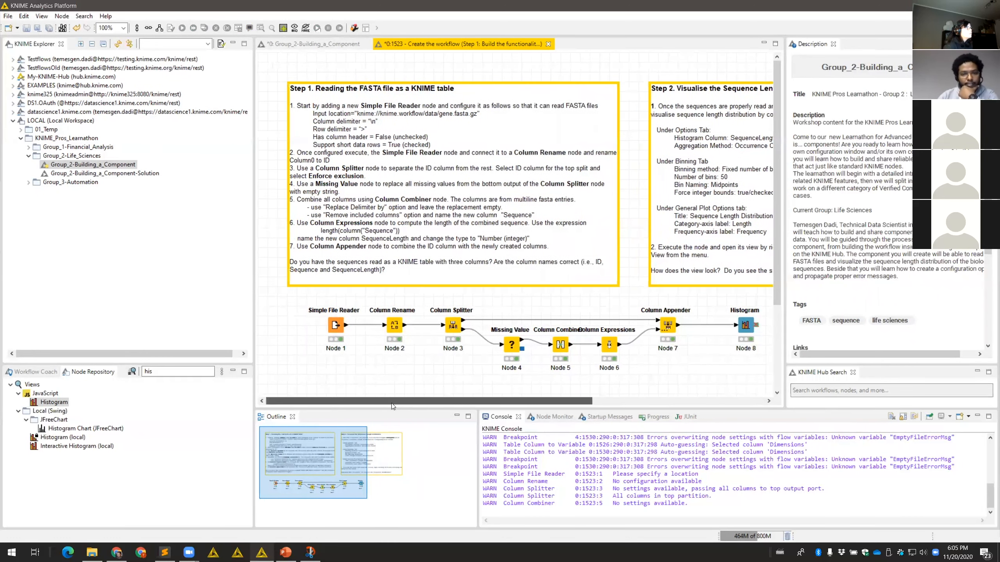
Return to the Group_2-Building_a_Component workflow and open its "Create a component" metanode for Step 2
click(320, 47)
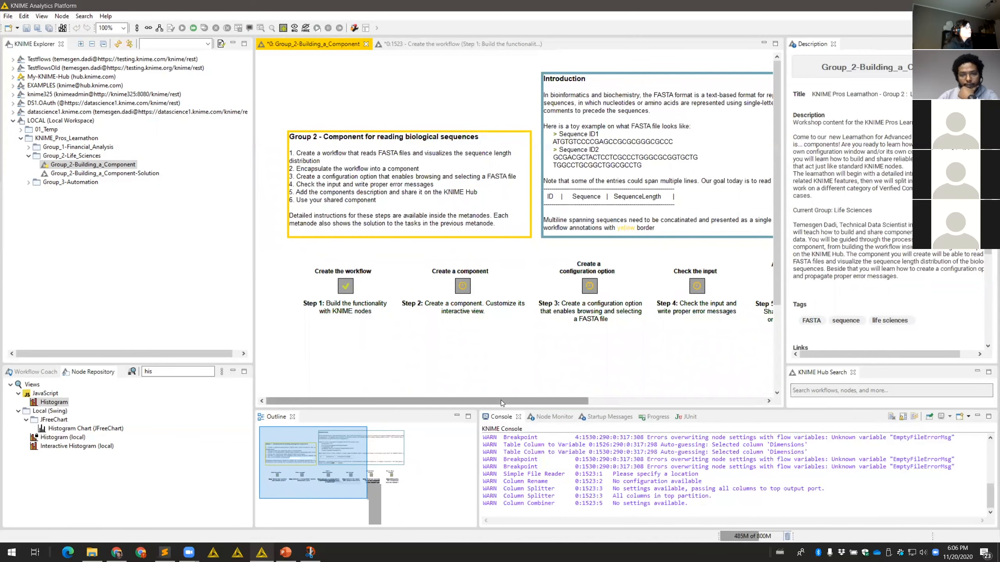
scroll(500, 400, right, 1)
double_click(450, 287)
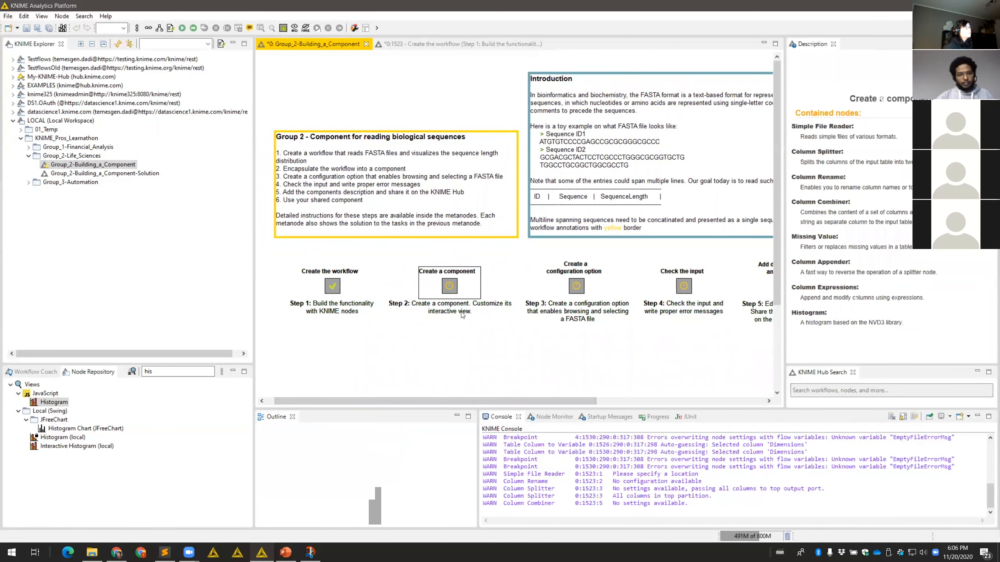
mouse_move(434, 397)
mouse_down()
mouse_move(450, 397)
mouse_move(443, 394)
mouse_up()
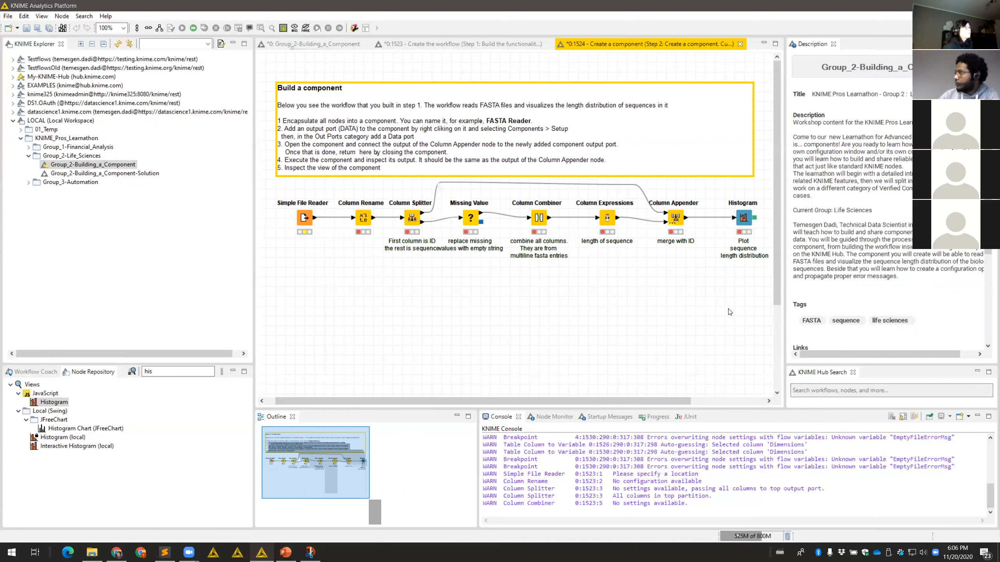
Encapsulate all nodes from Simple File Reader to Histogram into a component named "FASTA Reader"
drag(740, 295, 292, 197)
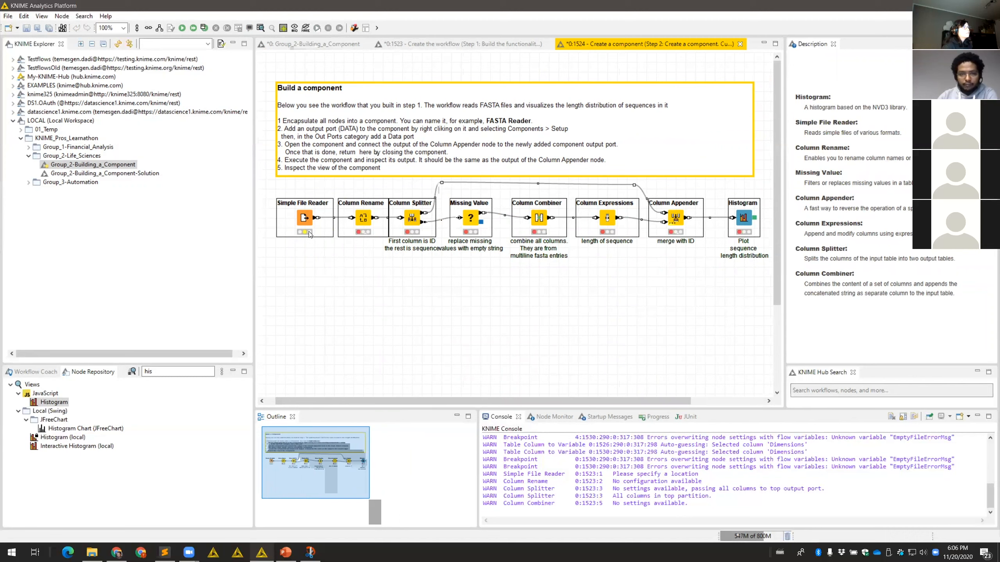
right_click(306, 217)
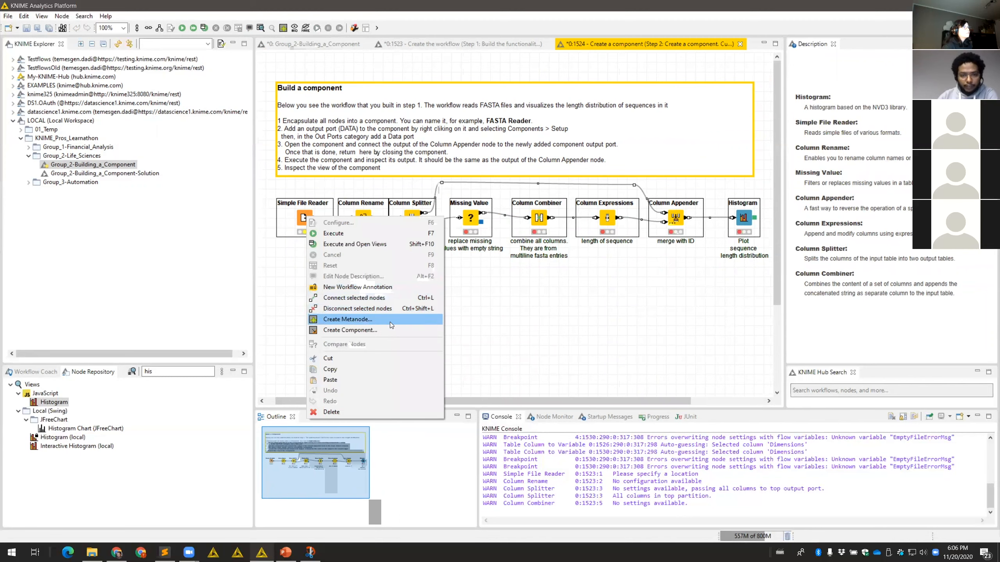
click(371, 331)
text(FA)
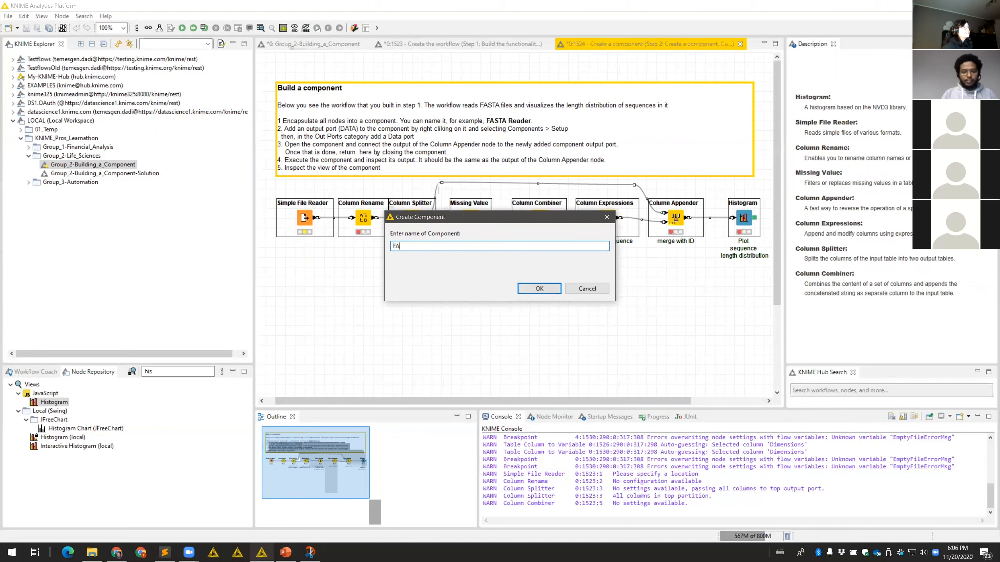
text(STA Reader)
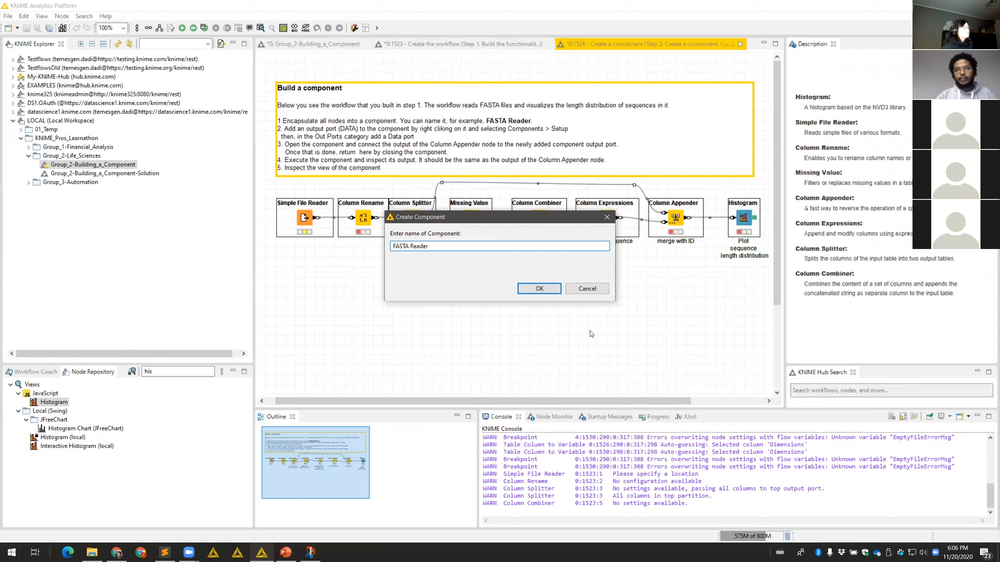
click(538, 288)
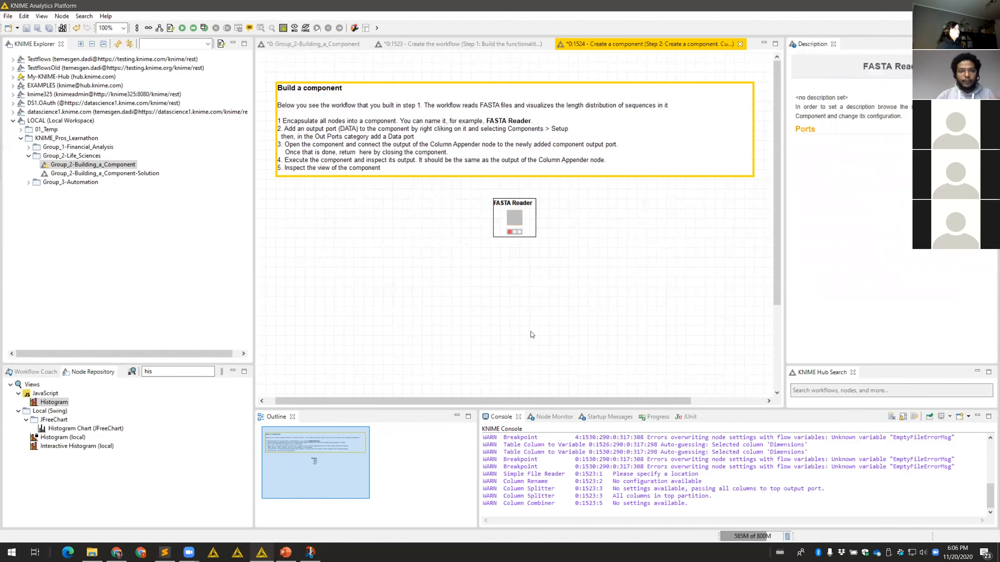
Move the FASTA Reader component toward the left below the instructions, and look through its inner workflow before closing it
drag(516, 220, 346, 221)
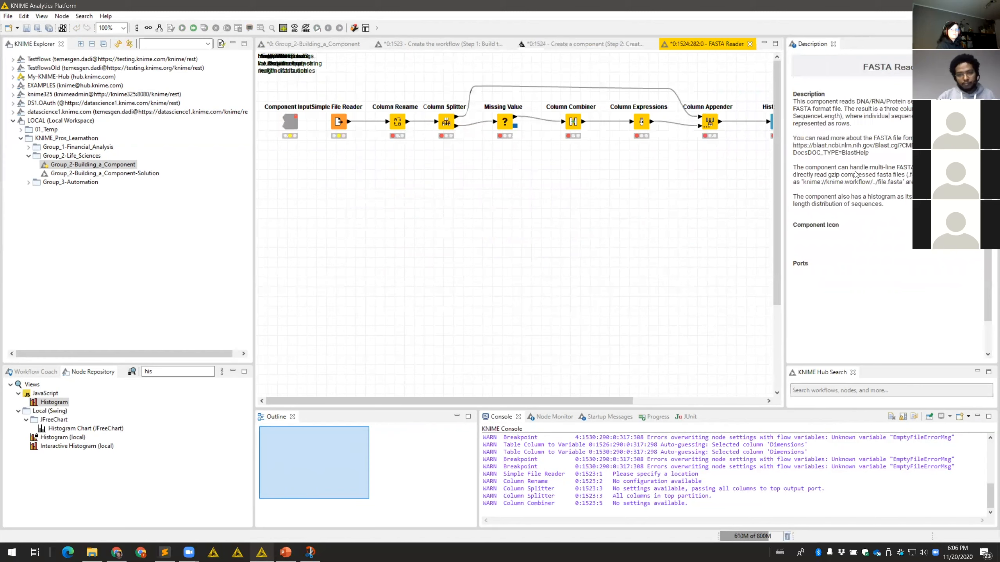
drag(618, 400, 750, 400)
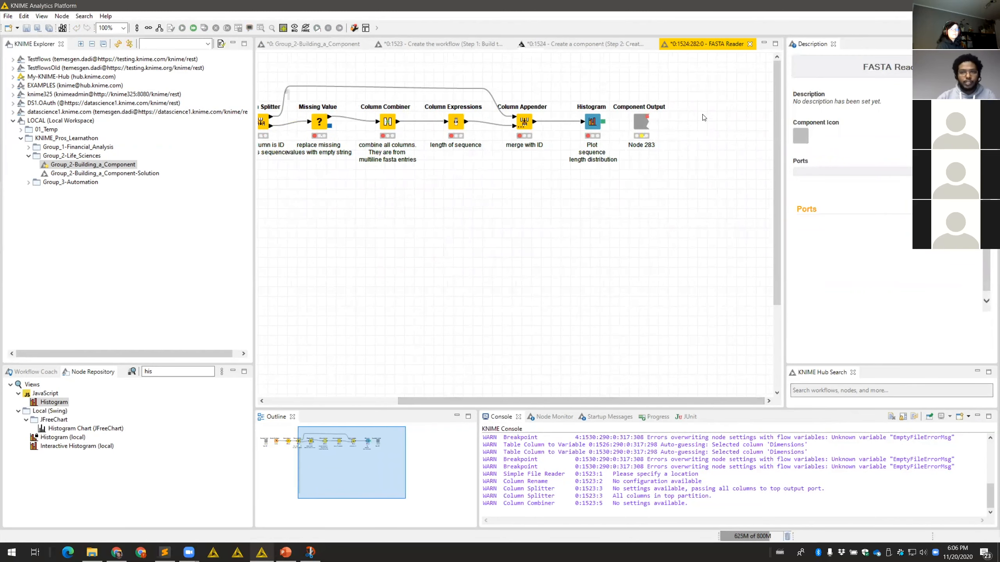
click(750, 44)
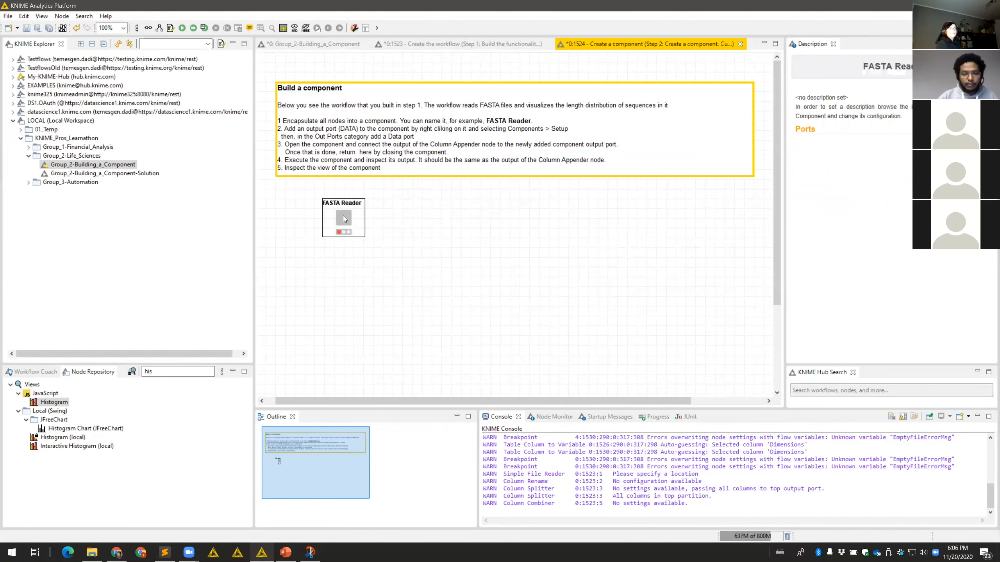
Add an output port of type Data to the FASTA Reader component's setup
right_click(345, 223)
mouse_move(442, 339)
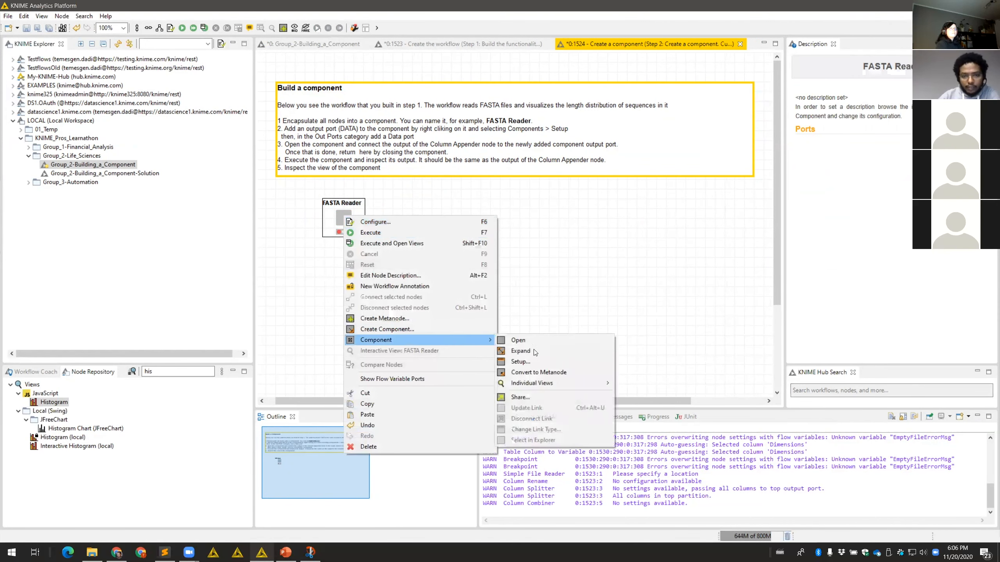
click(512, 363)
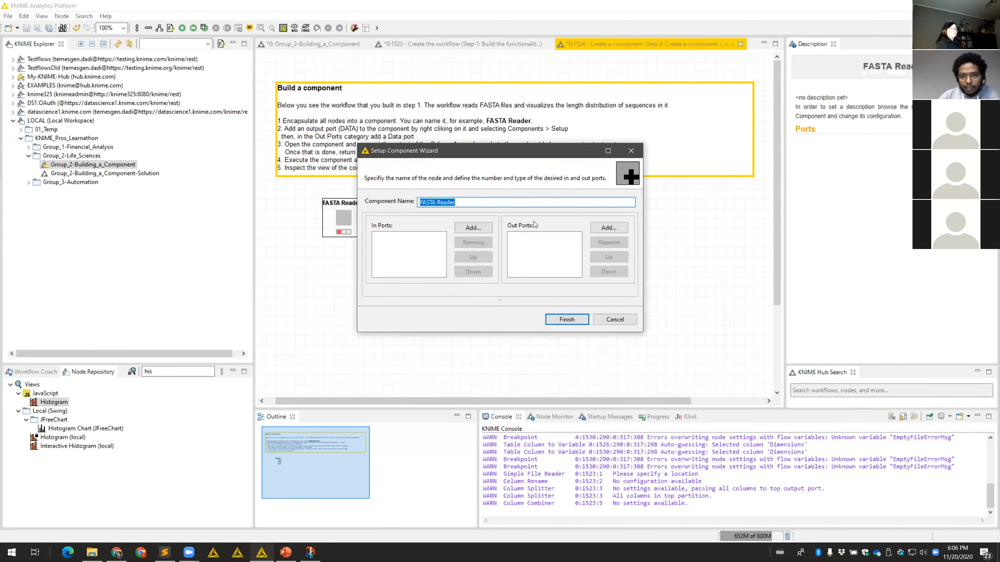
click(608, 229)
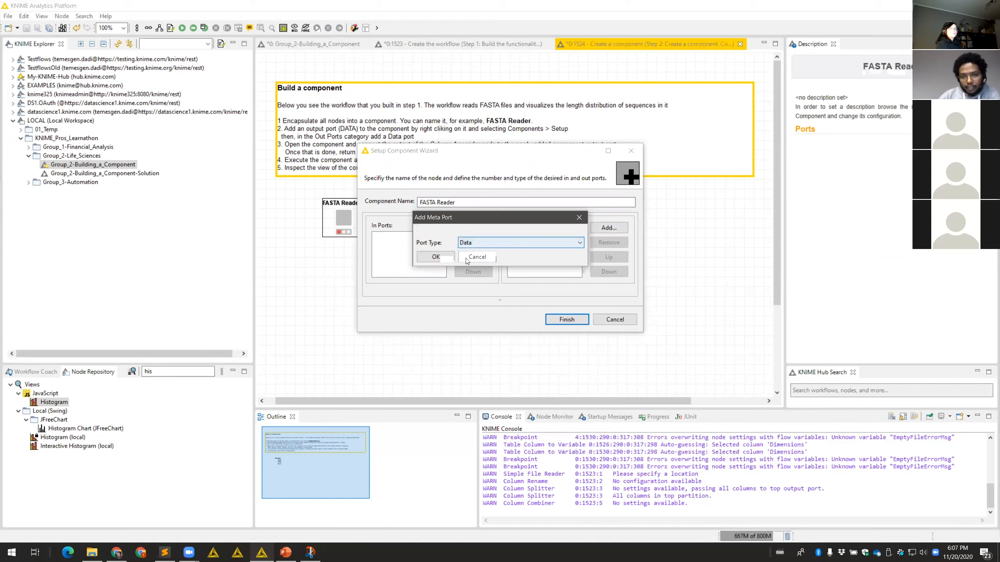
click(436, 257)
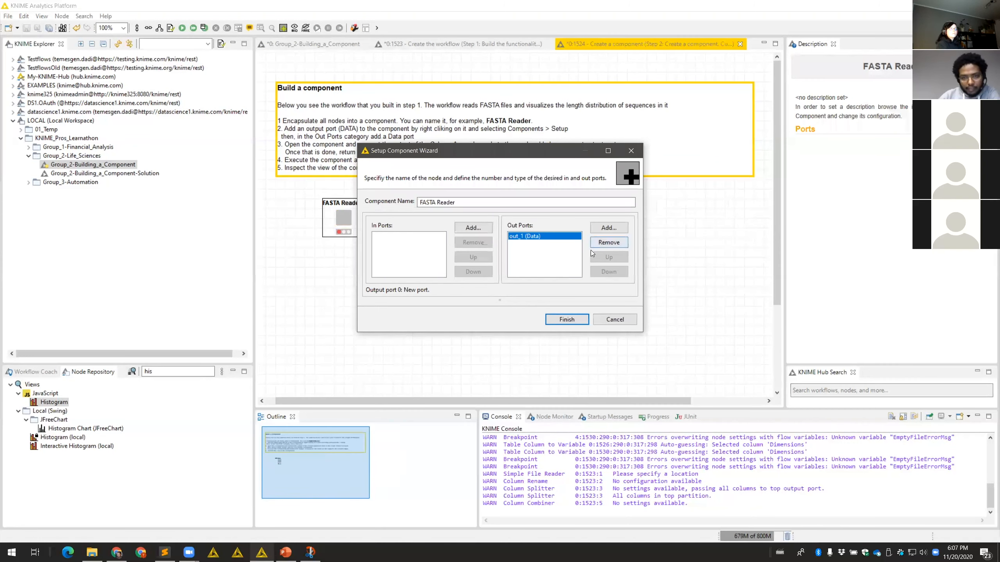
click(566, 320)
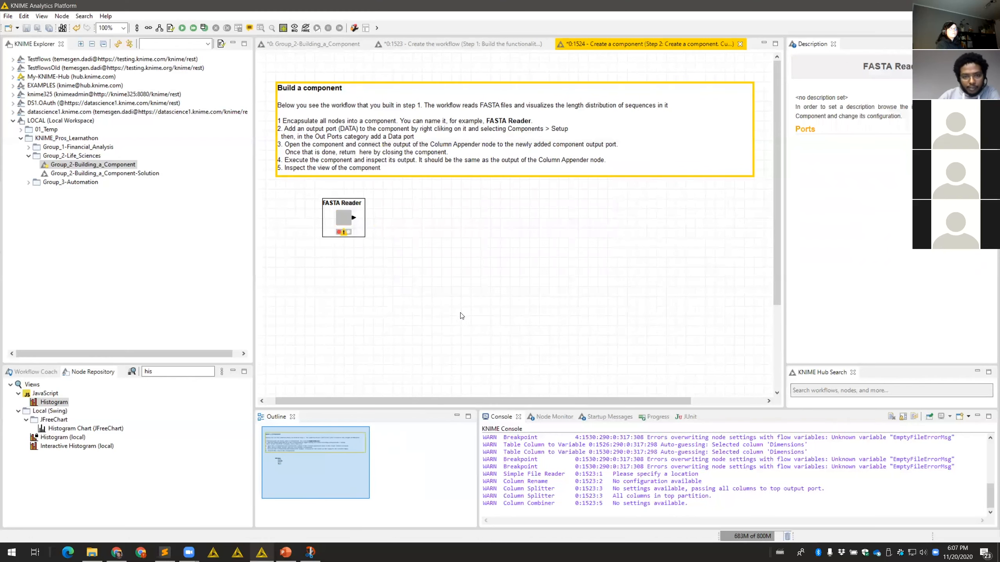
Inside the FASTA Reader component, connect the Column Appender to the Component Output, move the Histogram below the main row, save and close it
ctrl+double_click(344, 219)
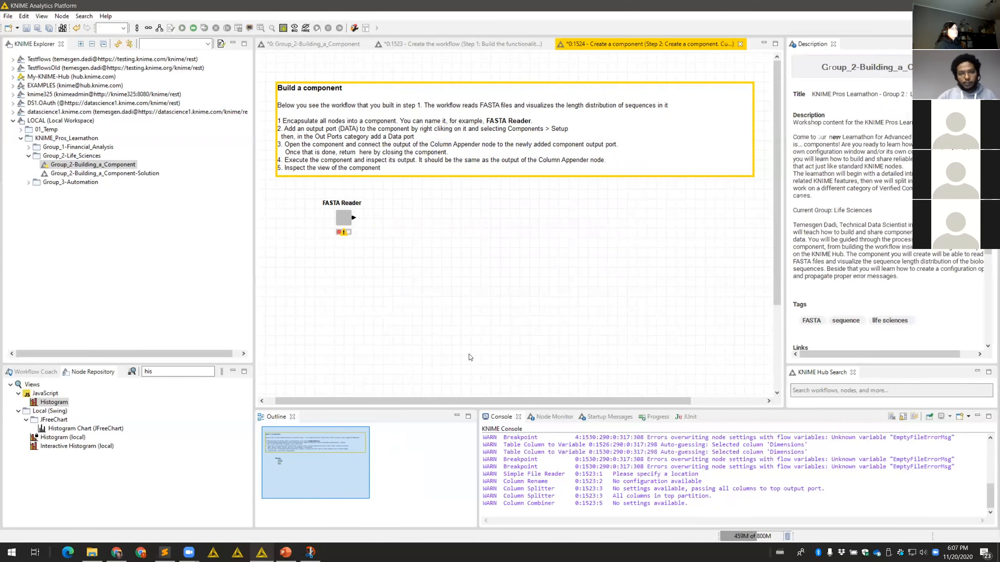
drag(510, 401, 642, 398)
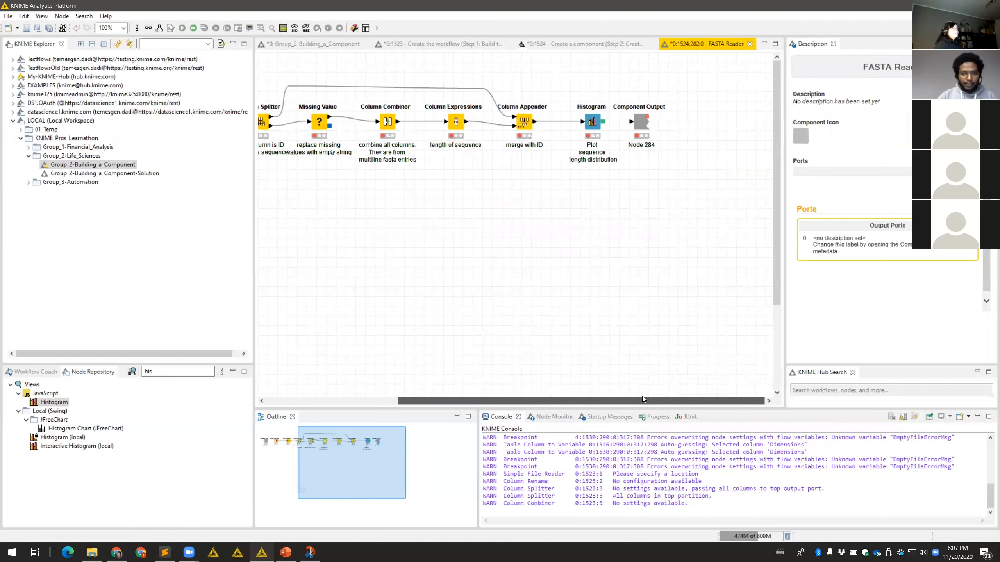
click(536, 124)
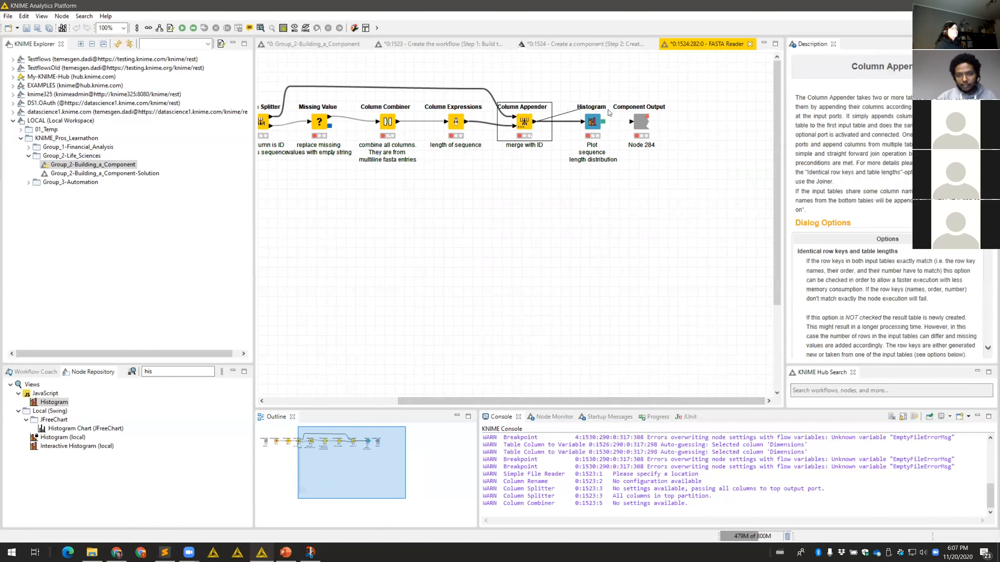
click(596, 133)
drag(599, 177, 601, 230)
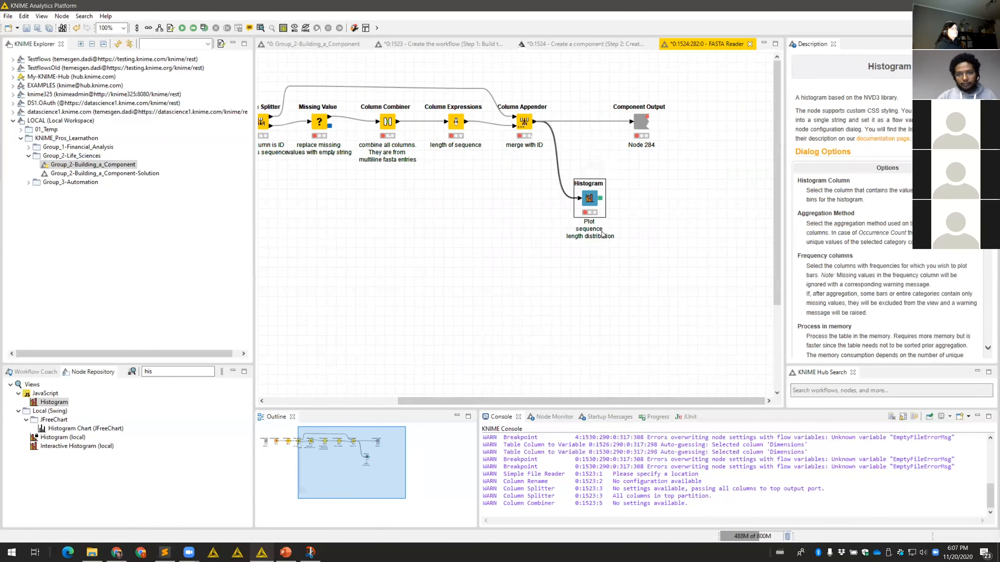
click(668, 211)
key(ctrl+s)
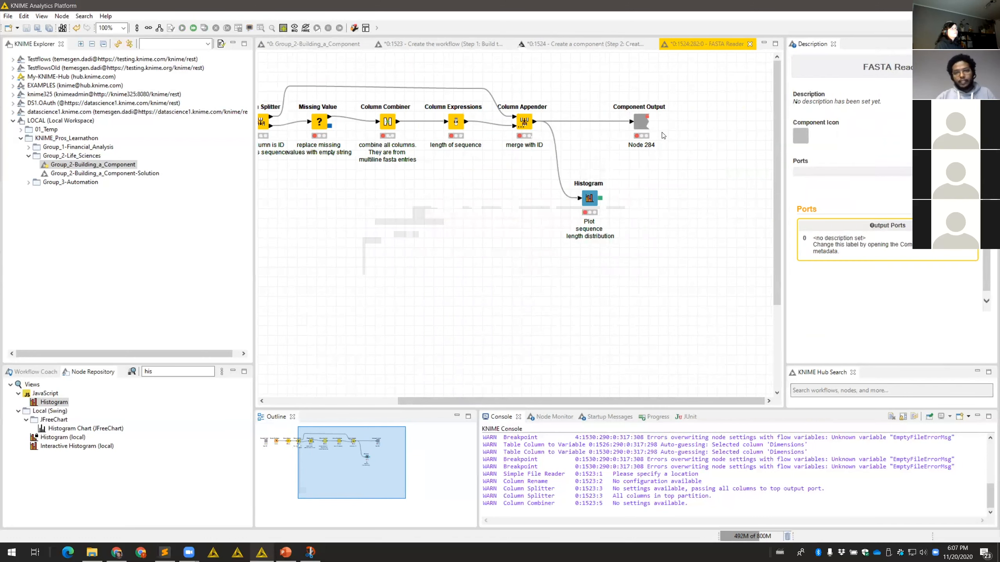
click(751, 45)
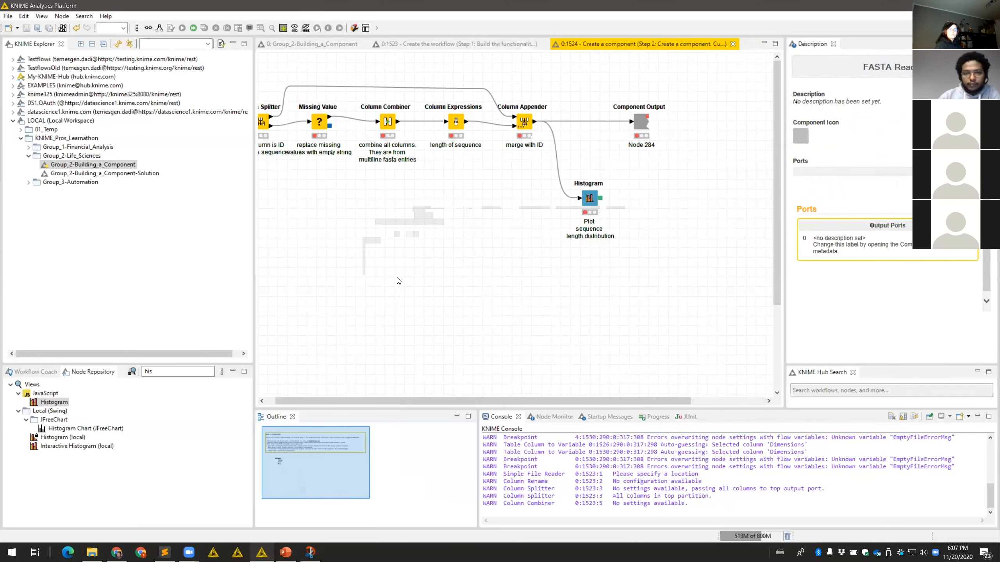
Execute the FASTA Reader component and inspect its output table
right_click(347, 217)
click(372, 234)
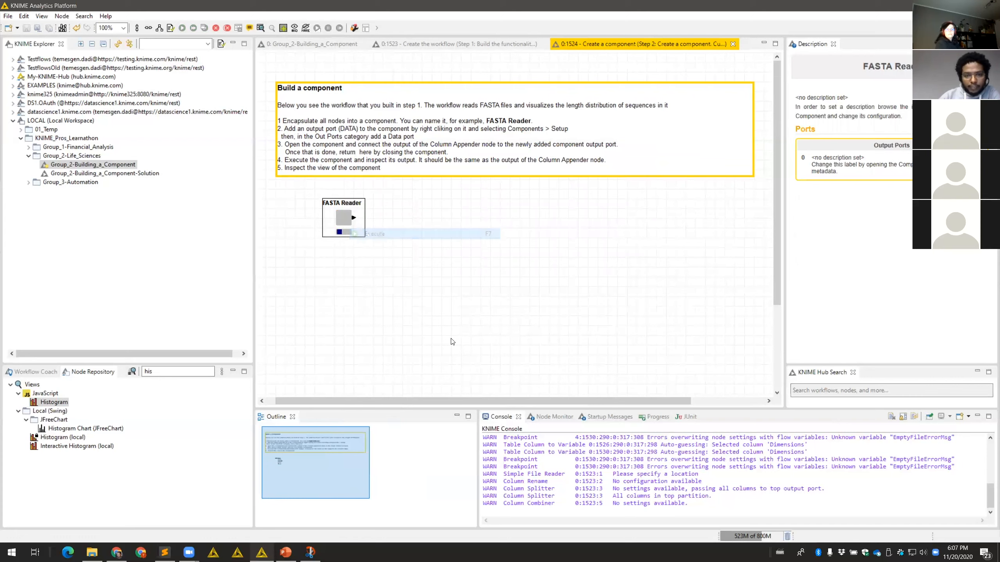
right_click(351, 218)
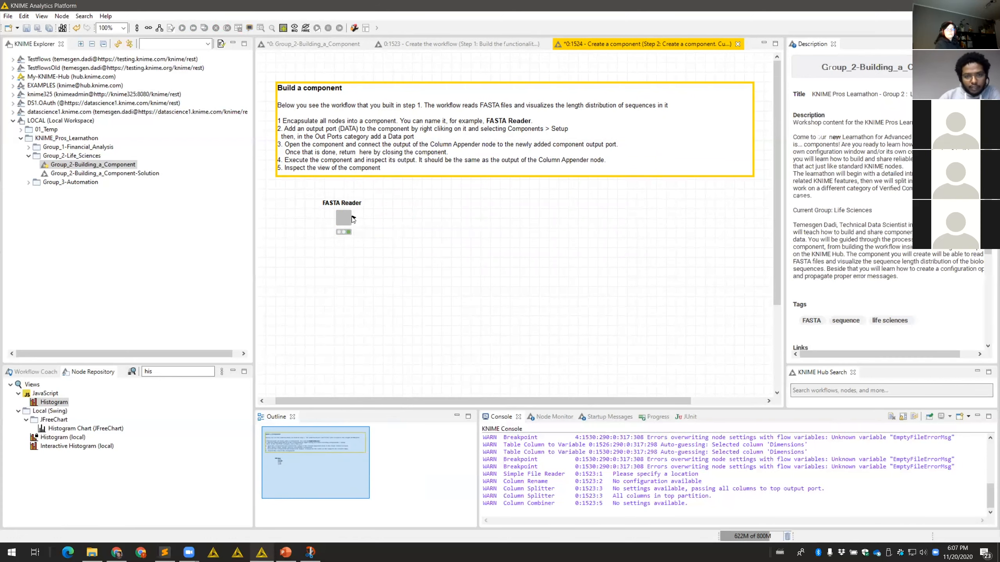
click(431, 459)
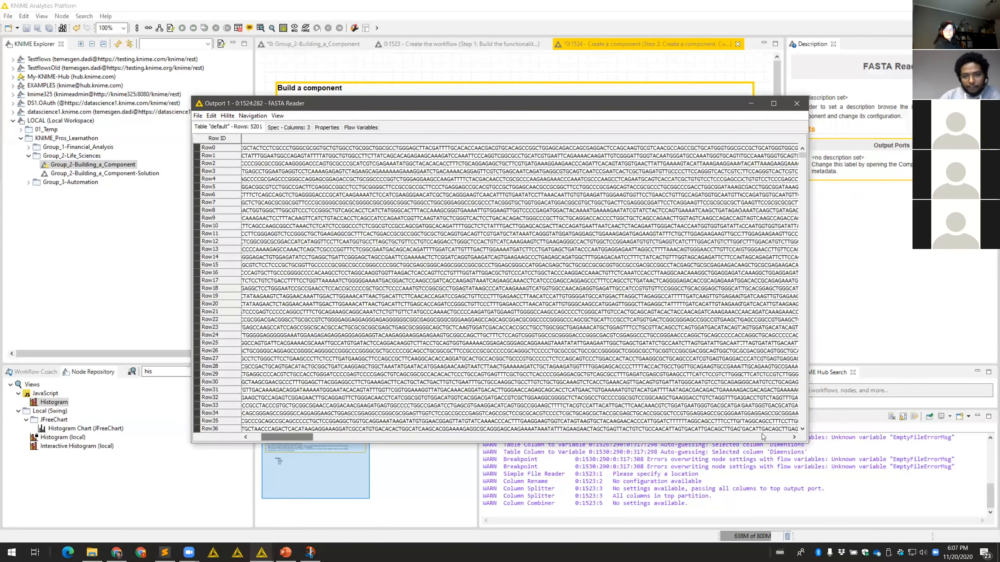
click(796, 103)
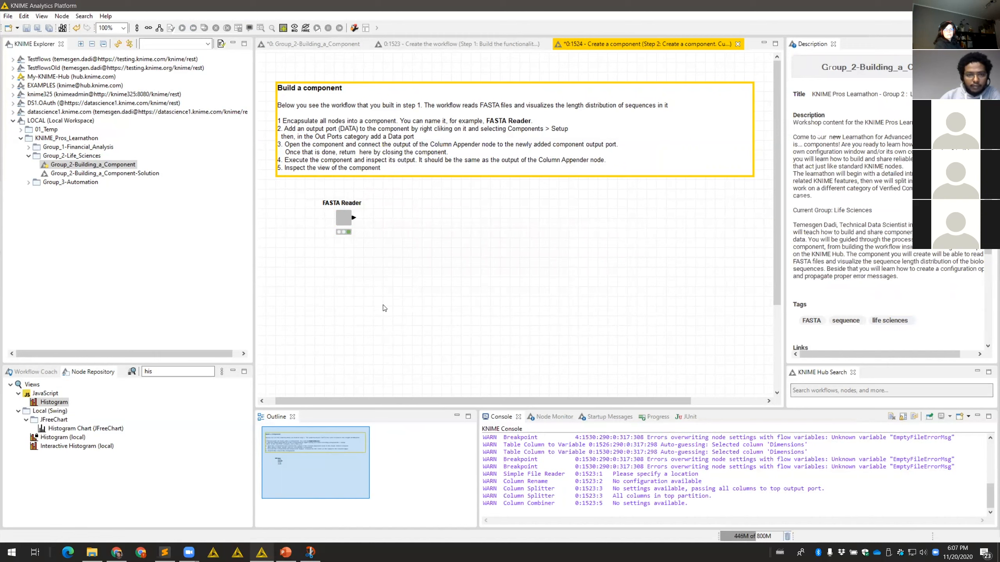
Inspect the sequence length histogram in the FASTA Reader component's interactive view, dismissing the Slack interruption, and close the view
right_click(345, 217)
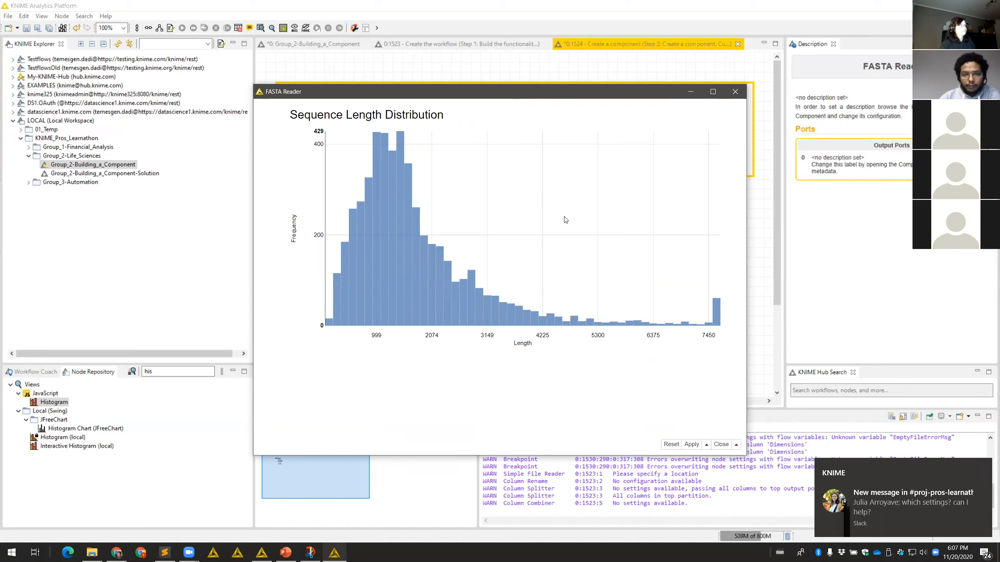
click(980, 477)
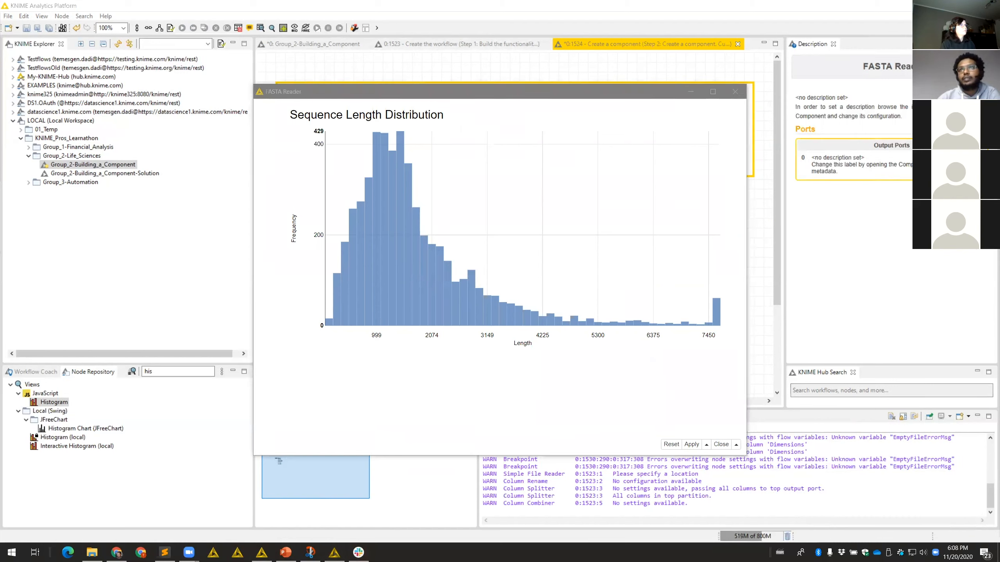
right_click(902, 553)
click(908, 547)
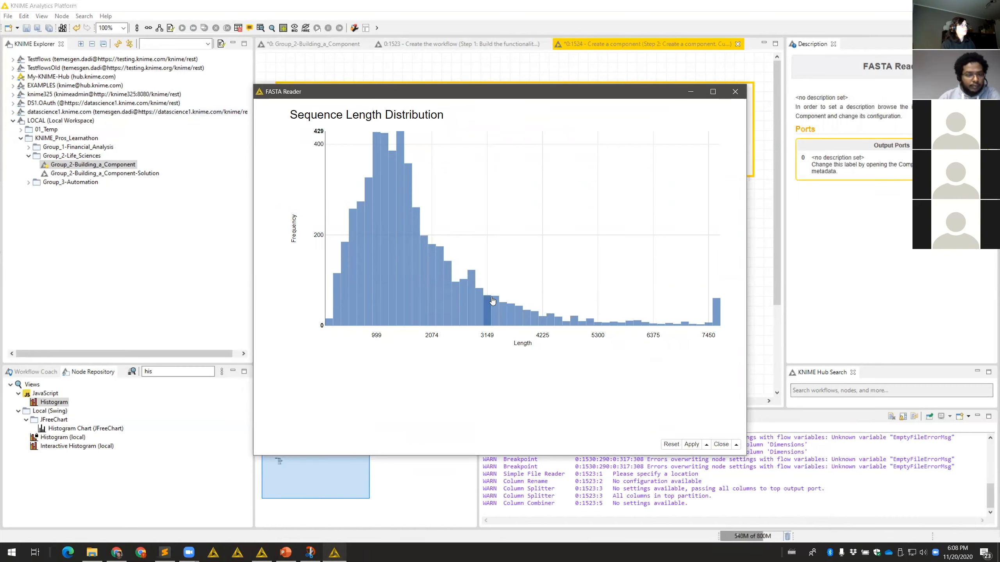
click(735, 93)
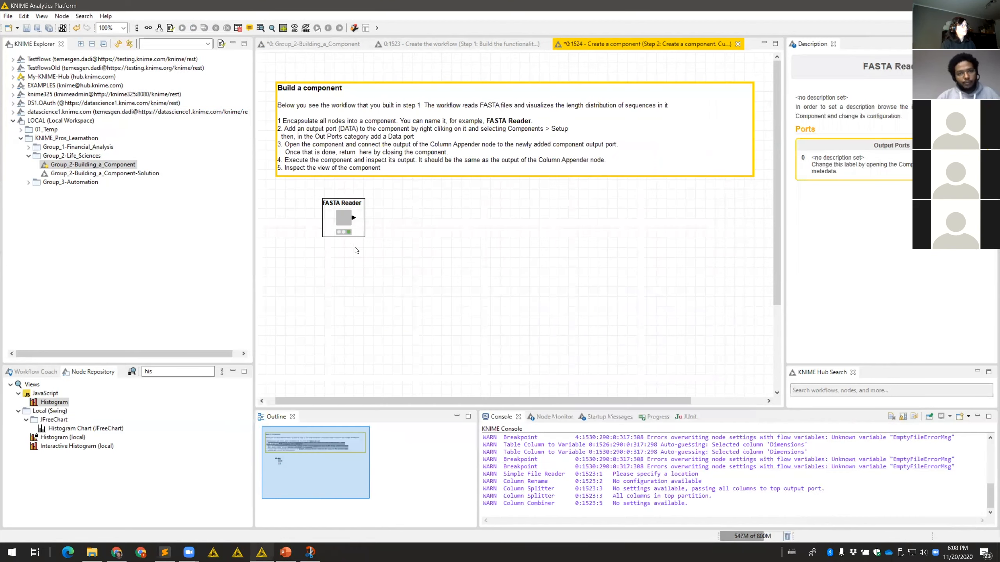
Open the FASTA Reader component, check the Histogram in its visual layout settings, and close the component without changes
ctrl+double_click(344, 218)
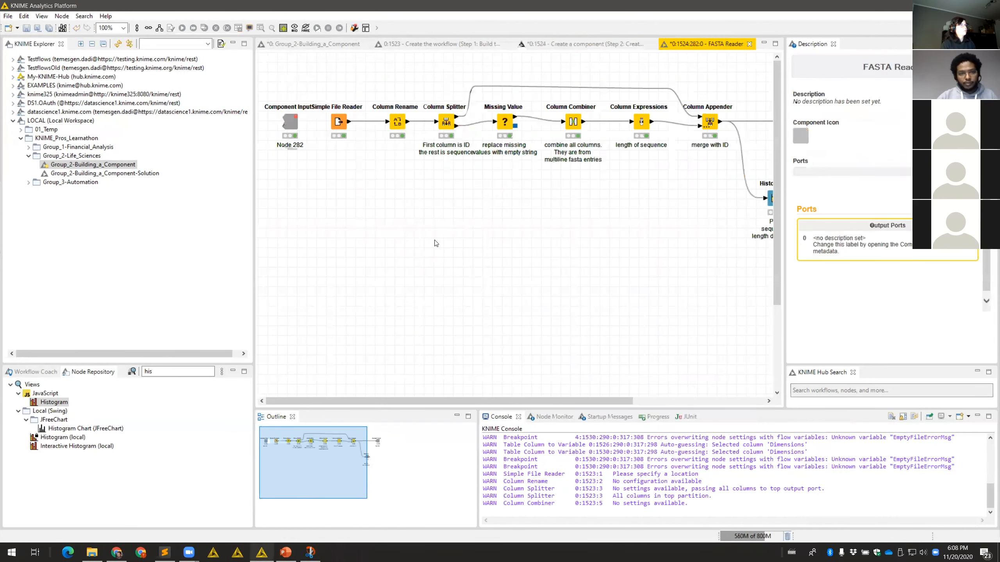
click(366, 27)
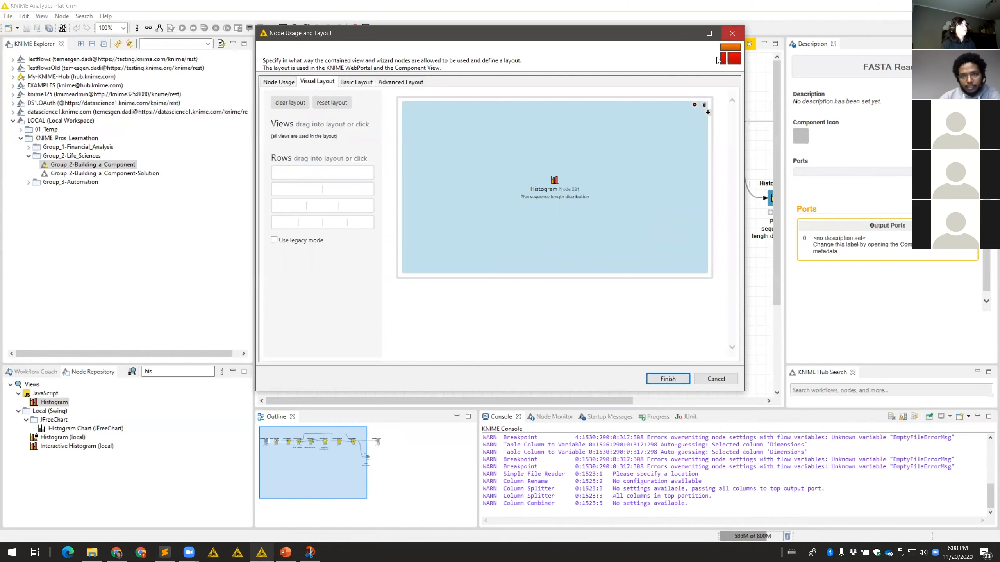
click(731, 33)
drag(483, 400, 606, 390)
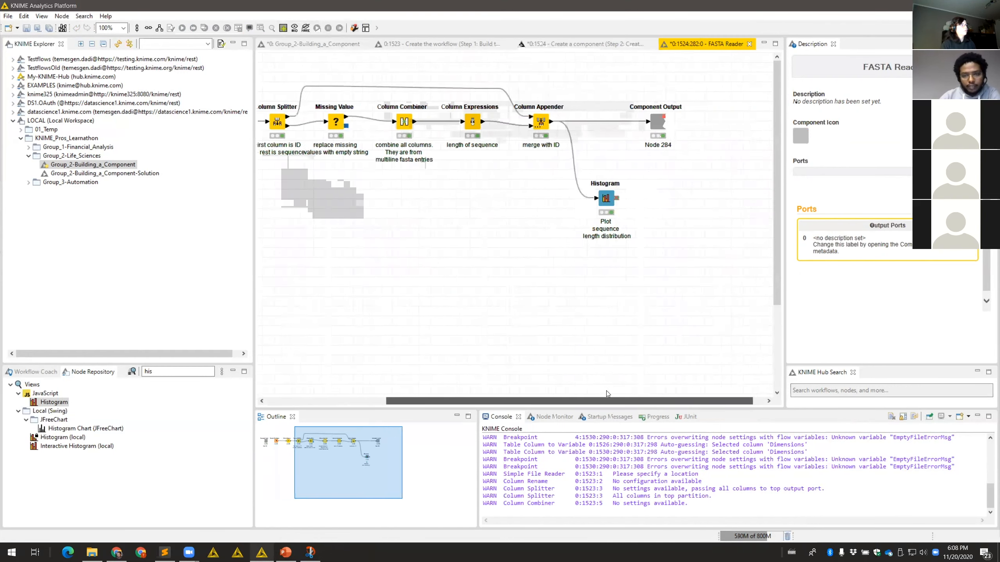
click(749, 43)
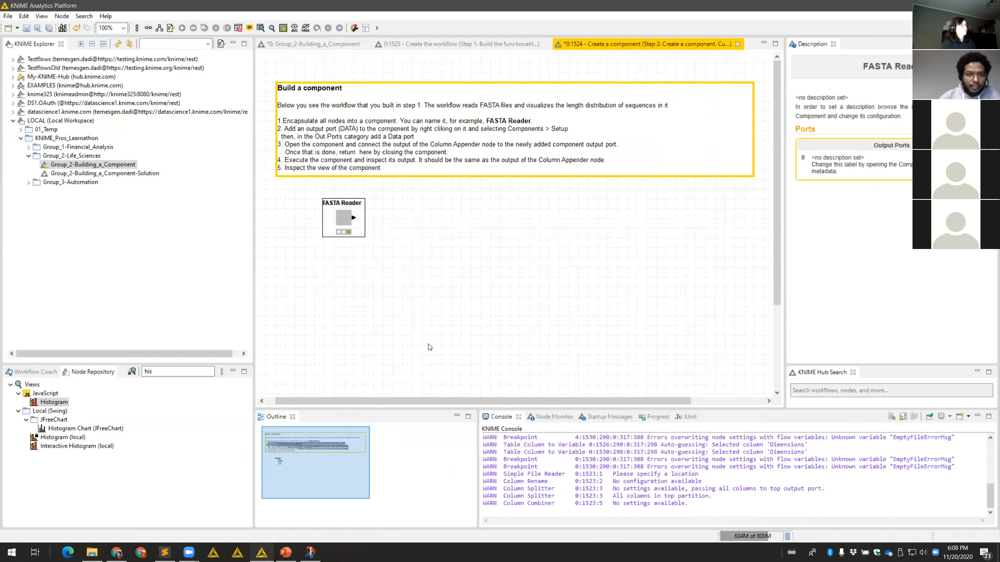
Close the "Create a component" metanode and review Steps 2 to 6 in the Group_2-Building_a_Component workflow
click(738, 44)
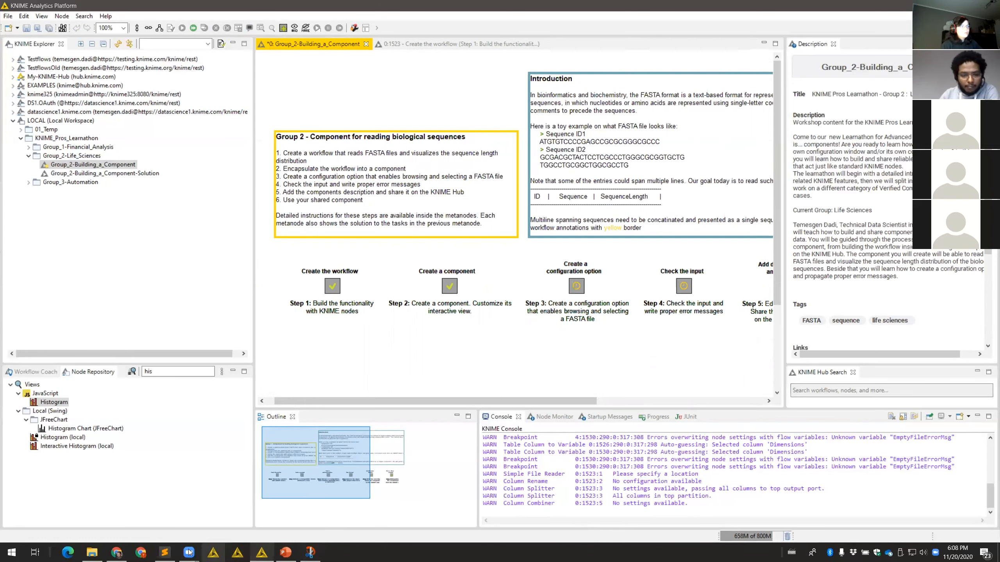
drag(499, 401, 645, 400)
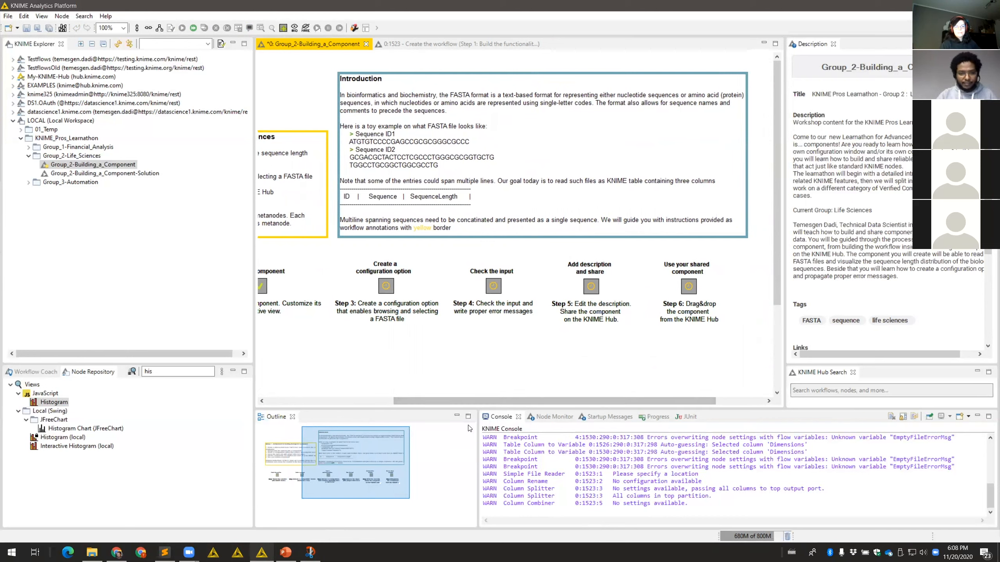
drag(440, 403, 414, 398)
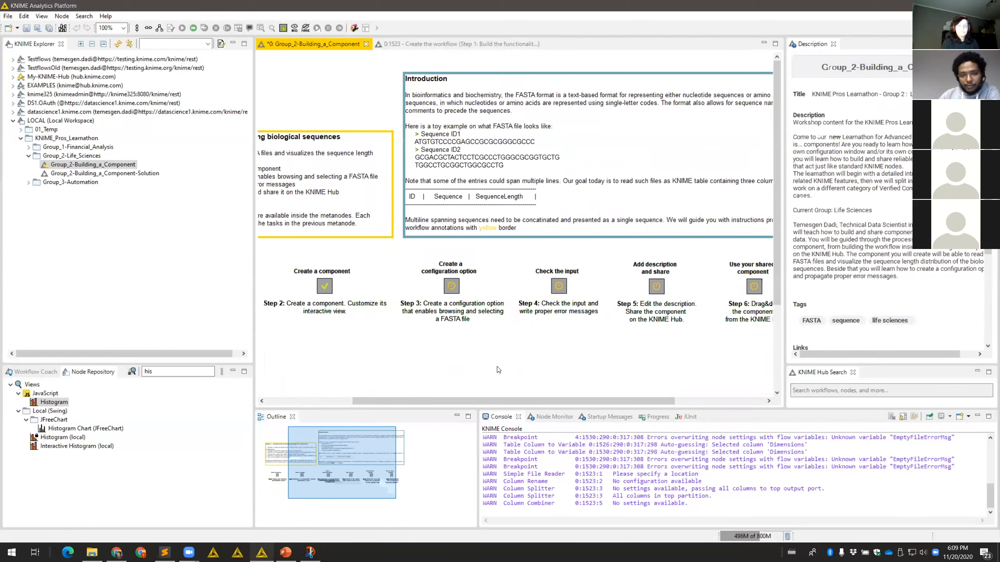
drag(453, 399, 406, 398)
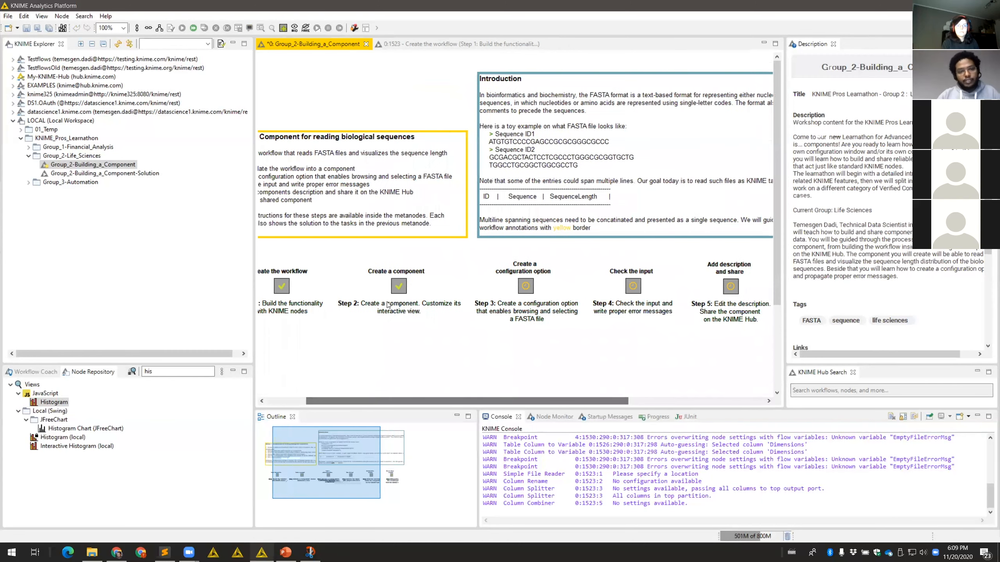
Open the FASTA Reader component inside the "Create a component" metanode and inspect the Simple File Reader's input location, closing its configuration without changes
double_click(389, 306)
click(401, 289)
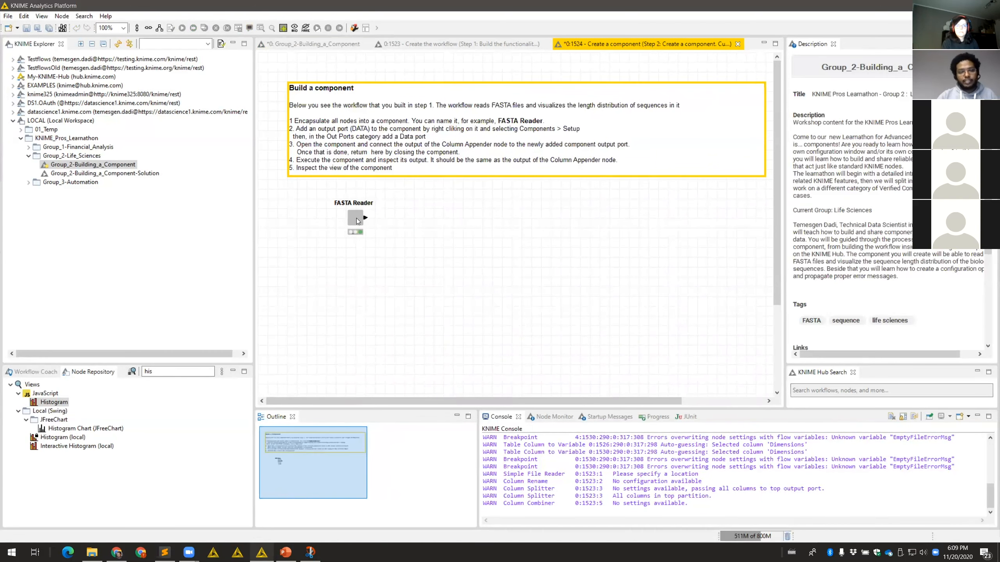
double_click(359, 219)
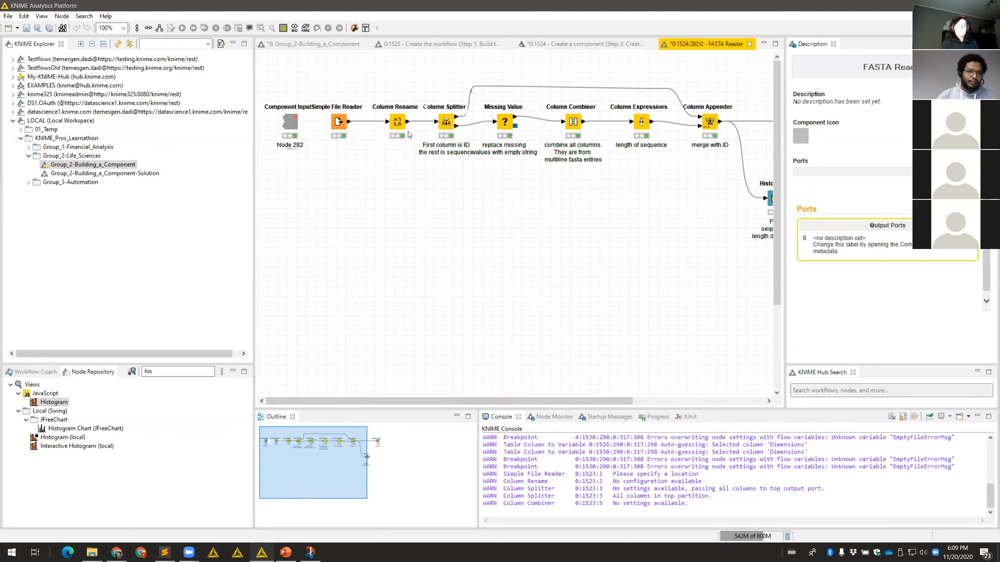
click(340, 123)
double_click(340, 122)
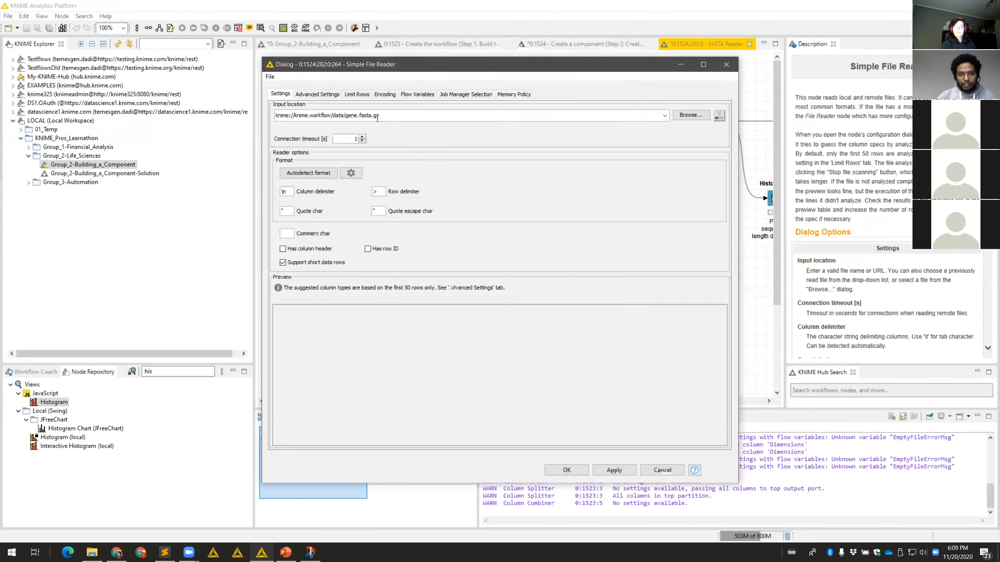
drag(414, 118, 256, 108)
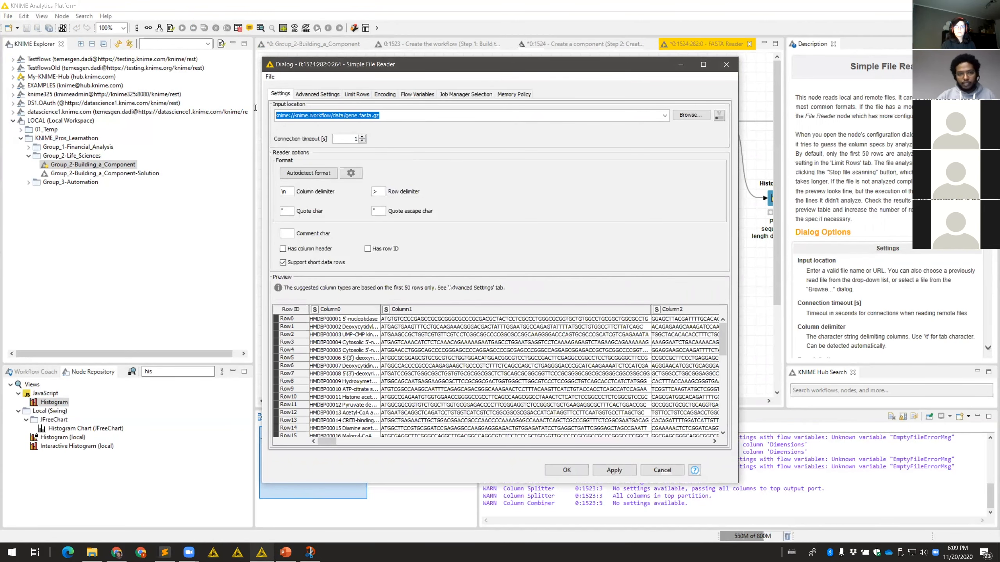
click(381, 116)
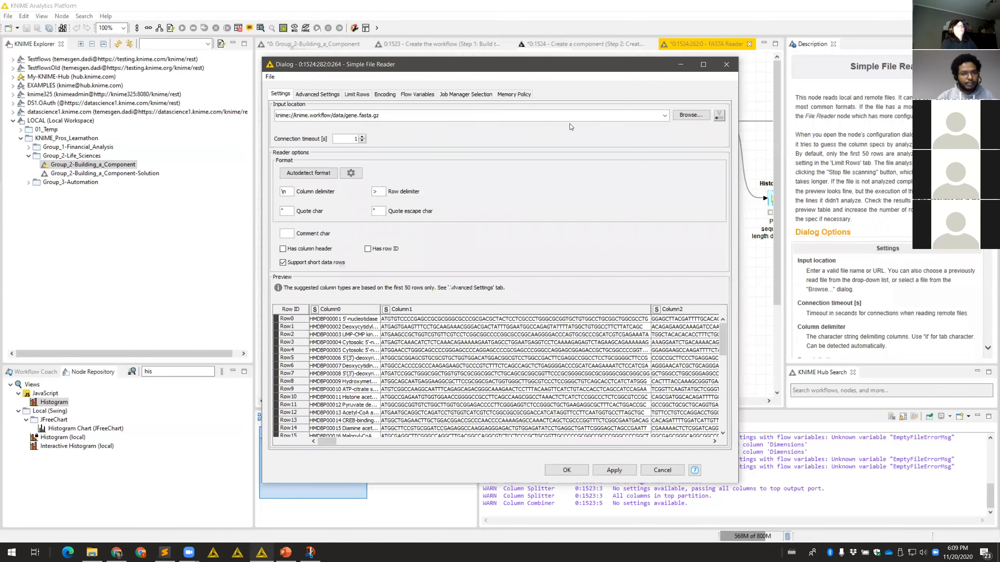
click(726, 65)
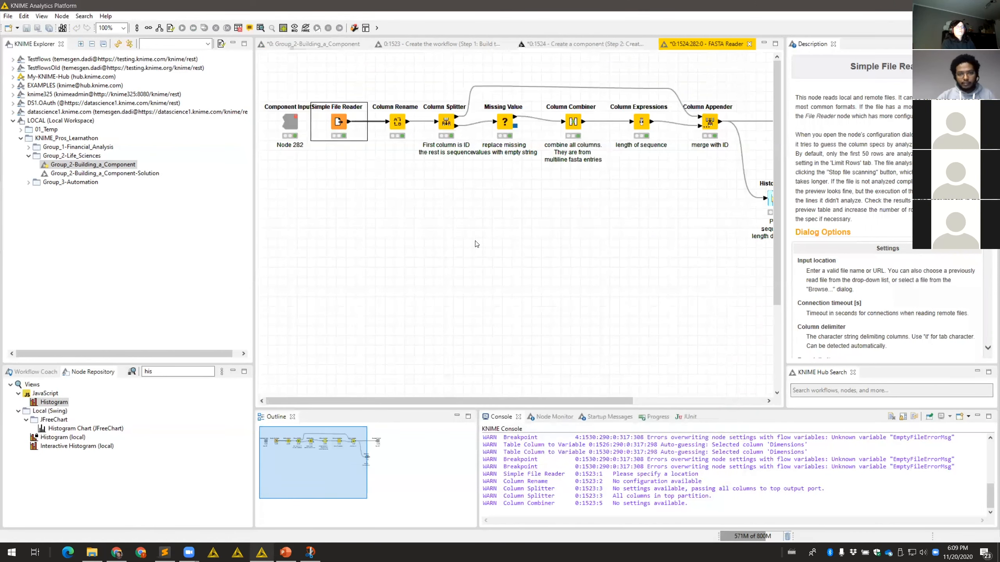
Recheck the Simple File Reader's hard-coded file path, and close its configuration, the FASTA Reader component and the "Create a component" metanode
double_click(339, 128)
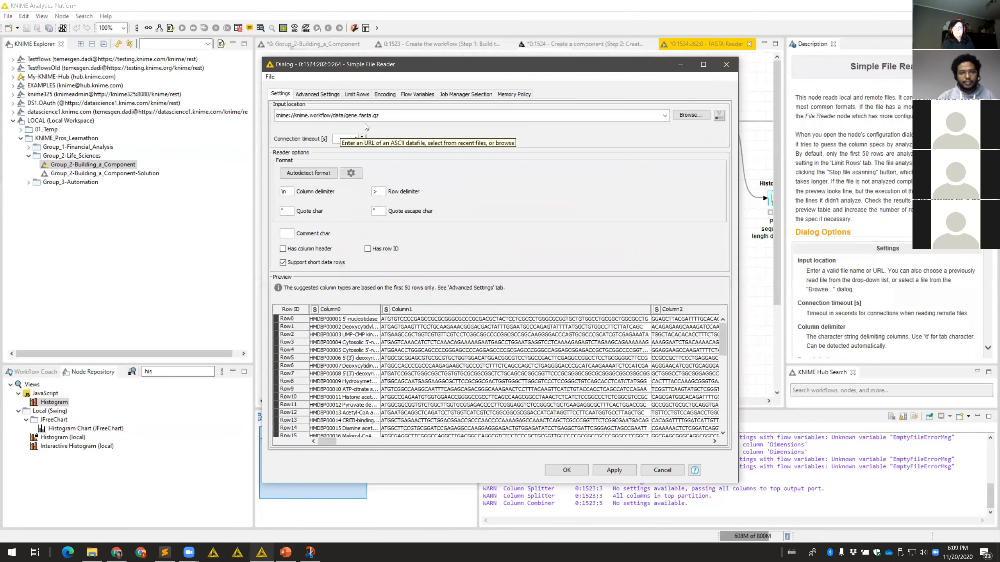
drag(401, 114, 272, 114)
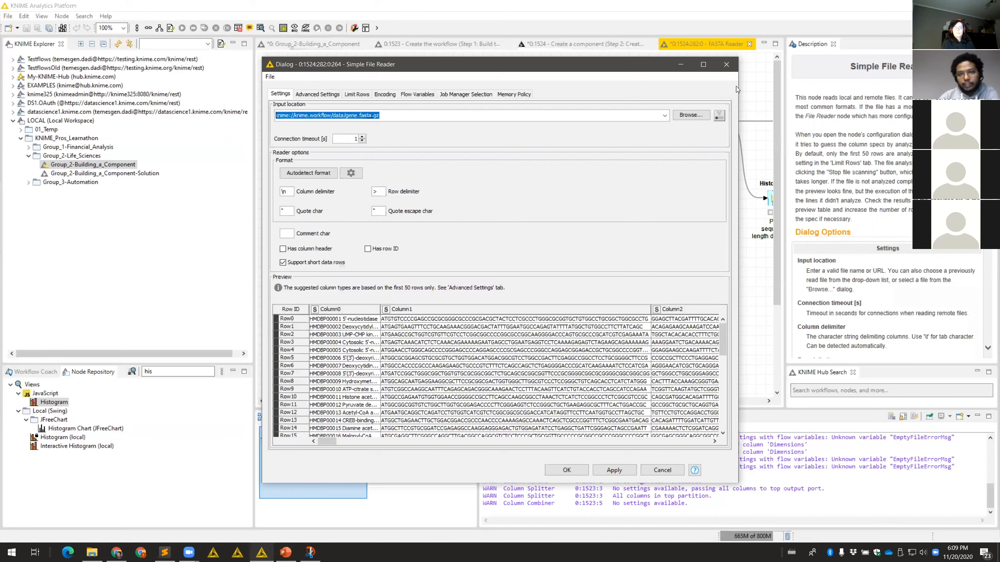
click(726, 64)
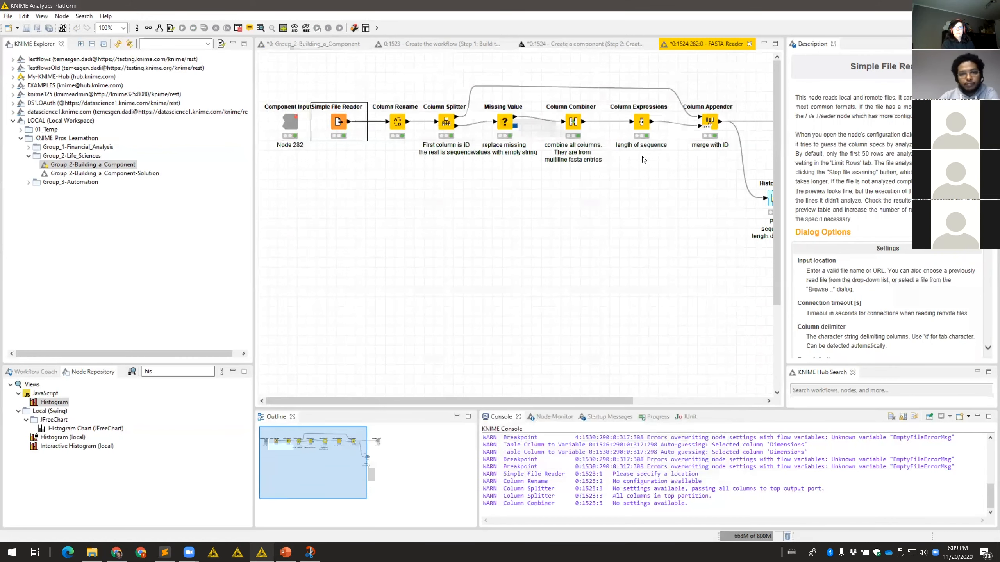
click(749, 44)
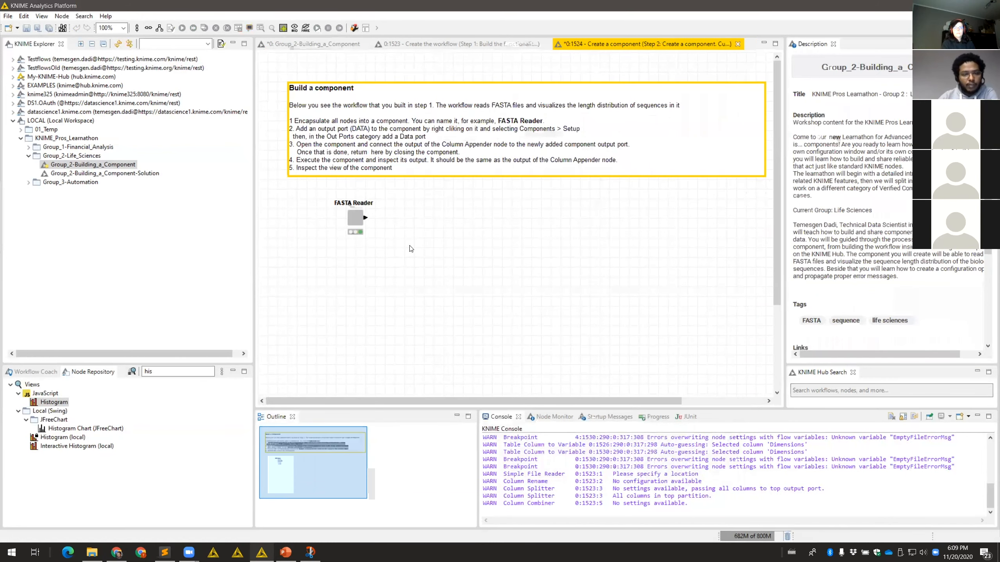
click(738, 44)
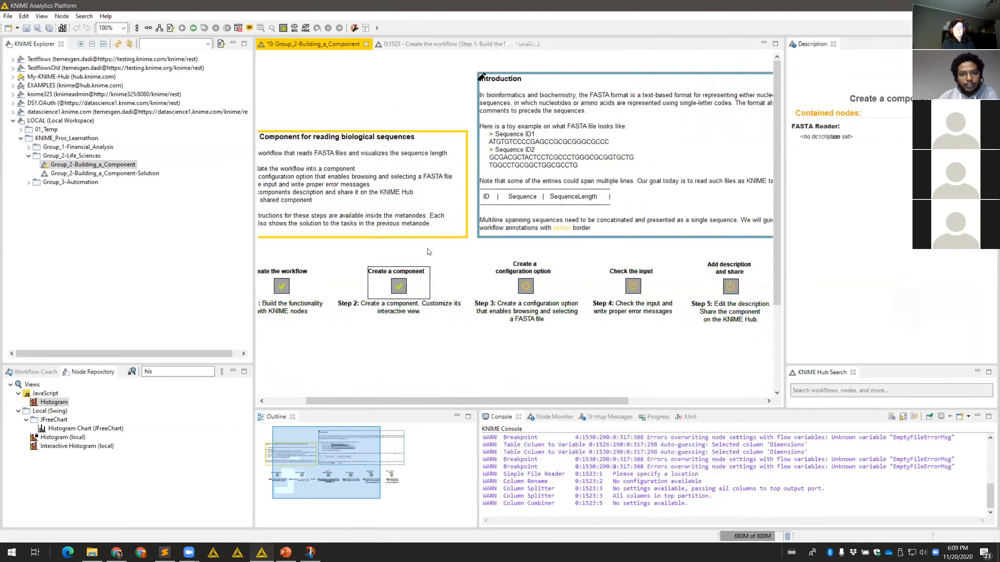
Open the Step 3 "Create a configuration option" metanode and the FASTA Reader component inside it
ctrl+click(527, 286)
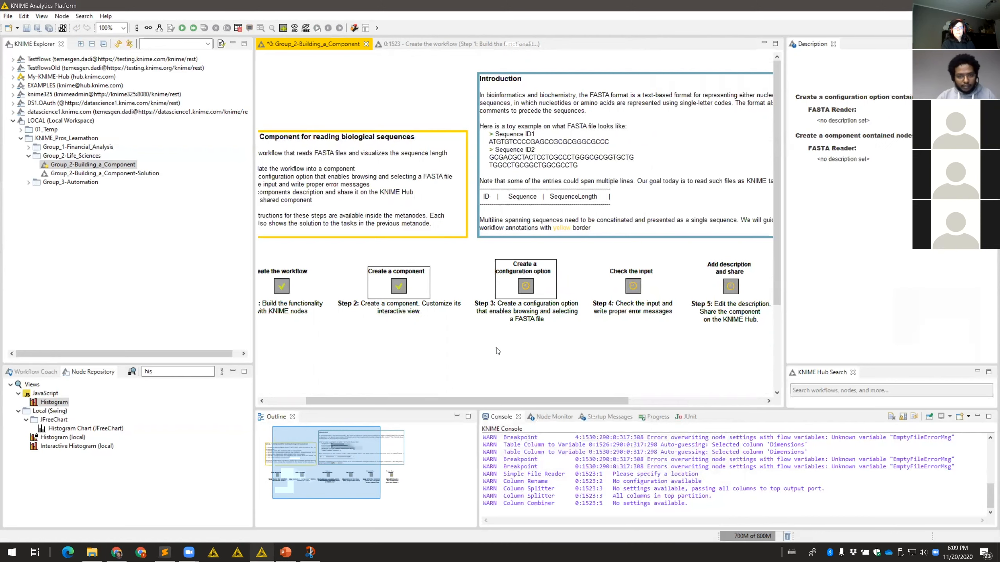
double_click(520, 290)
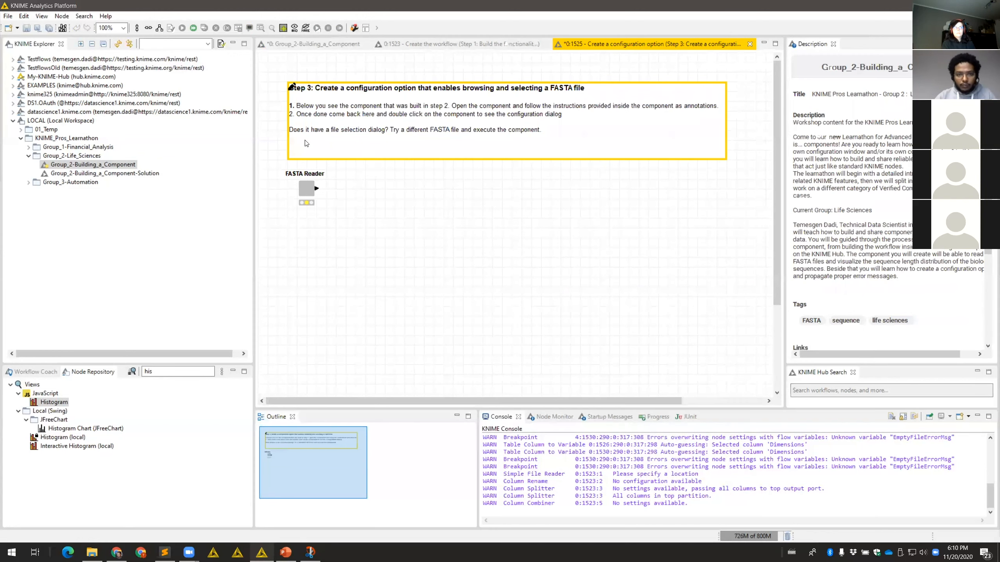
double_click(307, 185)
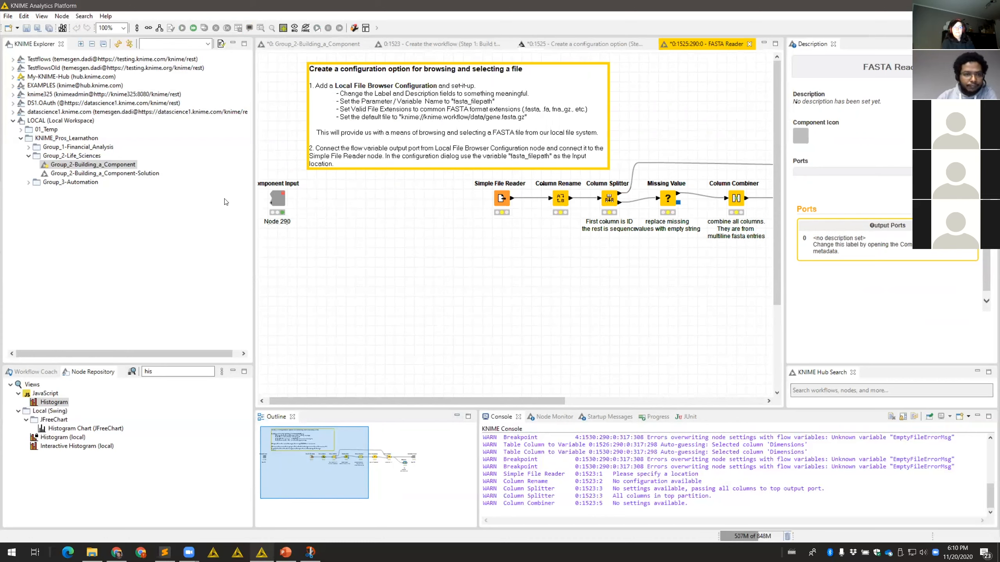
Find the Local File Browser Configuration node and add it between the Component Input and the Simple File Reader
click(151, 372)
key(BackSpace)
key(BackSpace)
key(BackSpace)
text(local file)
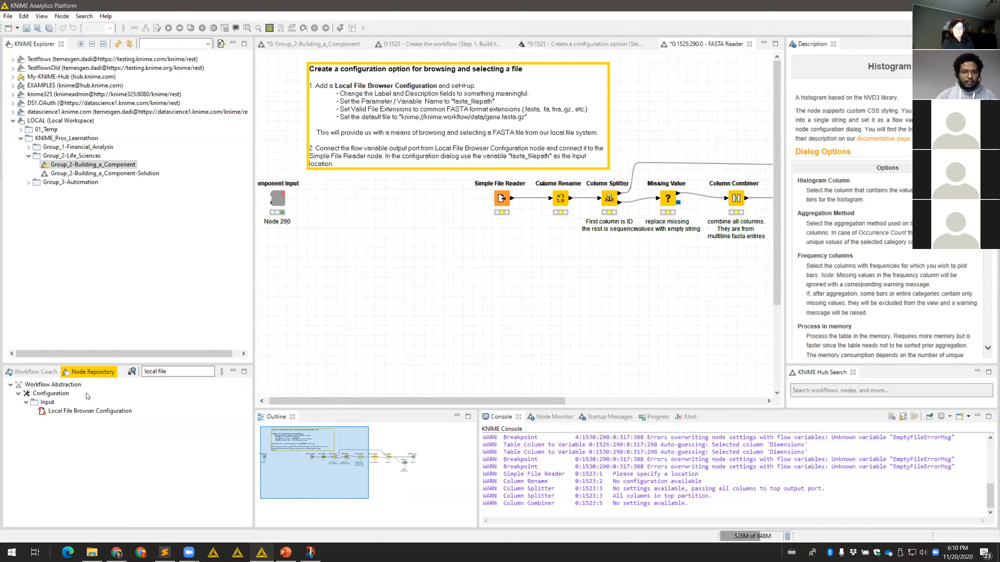
drag(89, 411, 381, 211)
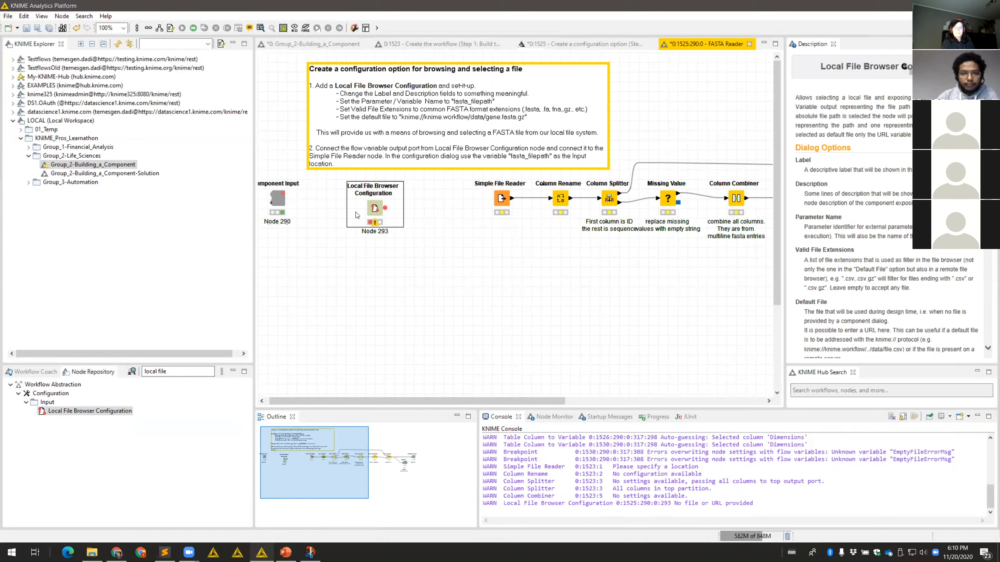
Configure the Local File Browser Configuration node with the label "Select a FASTA file"
double_click(381, 216)
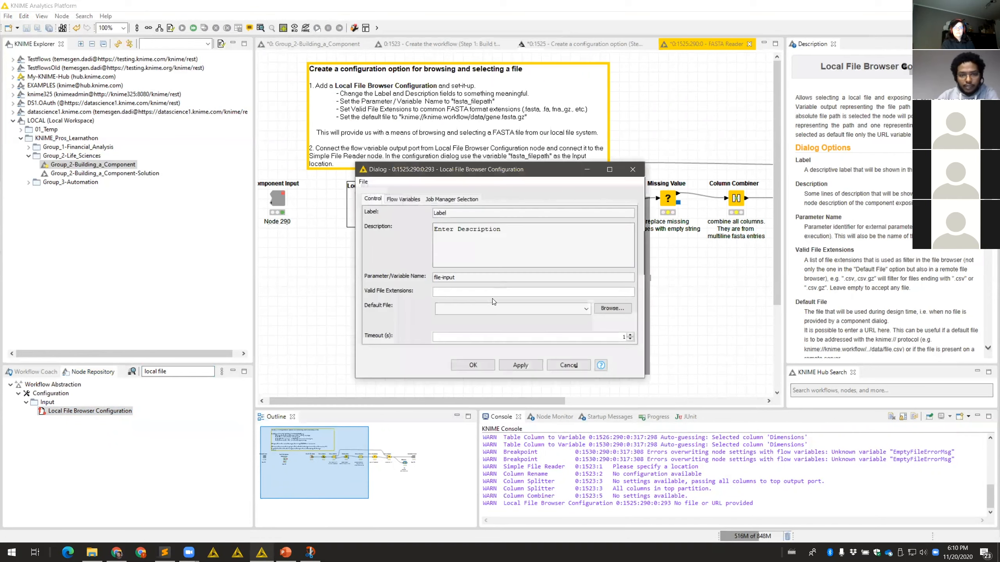
double_click(449, 213)
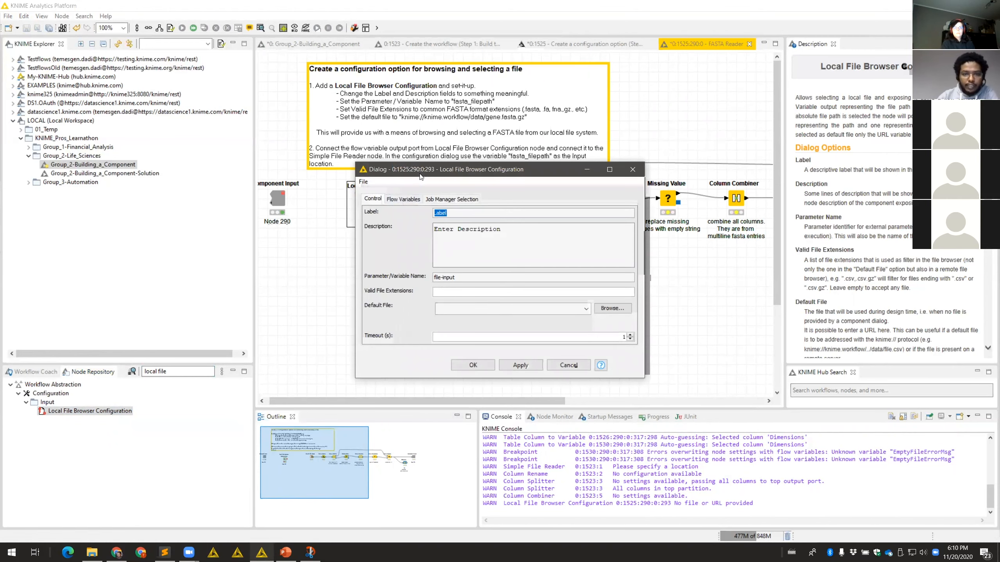
drag(420, 176, 451, 232)
text(Select)
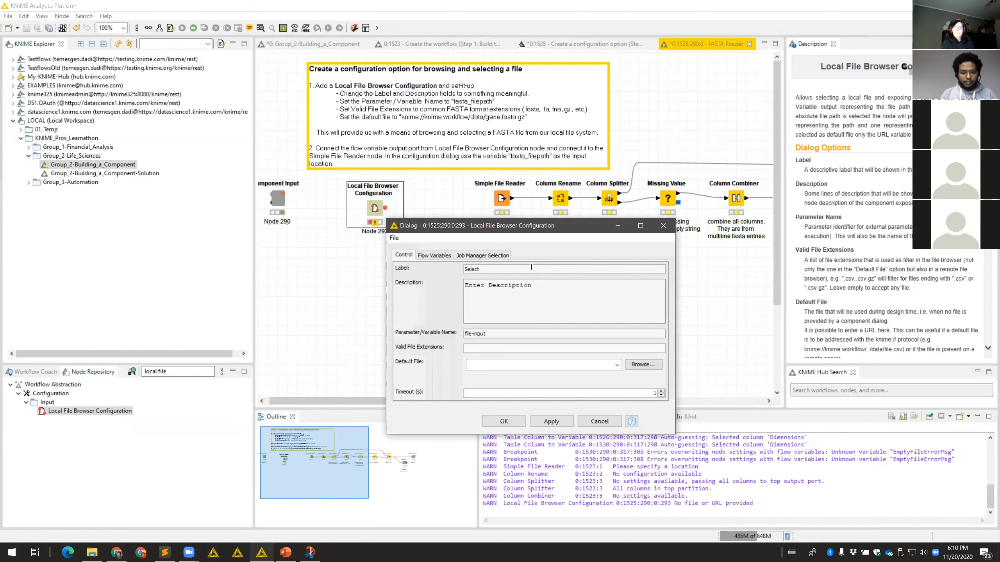
text( a F)
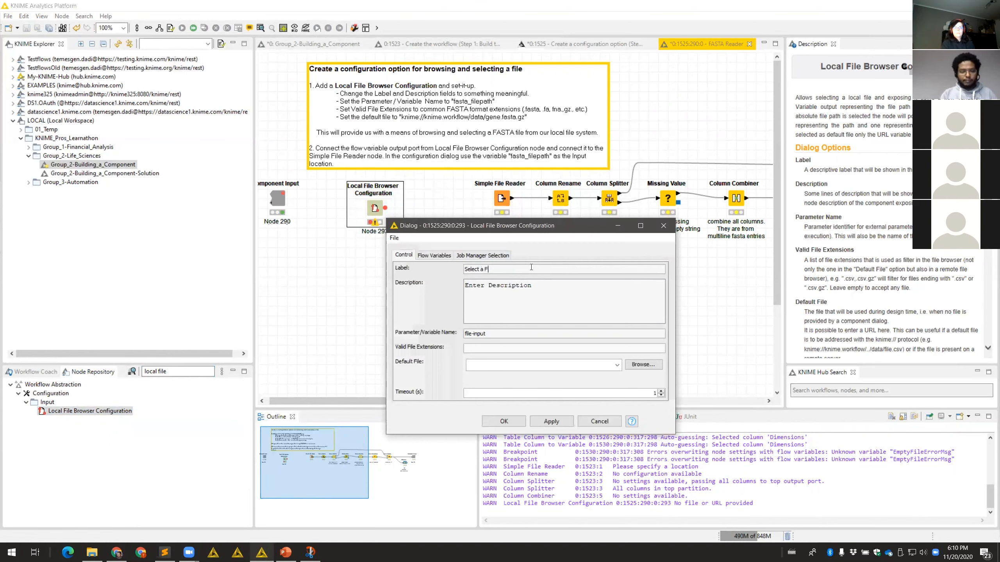
text(ASTA file)
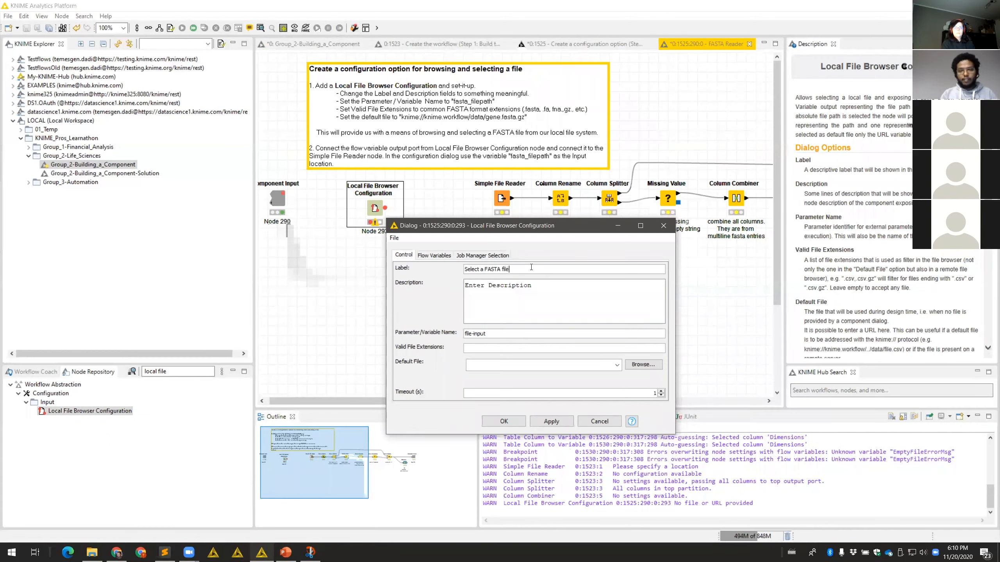
Set the node's description to "Select a FASTA file (.gz files are allowed)", reusing the label text
triple_click(508, 307)
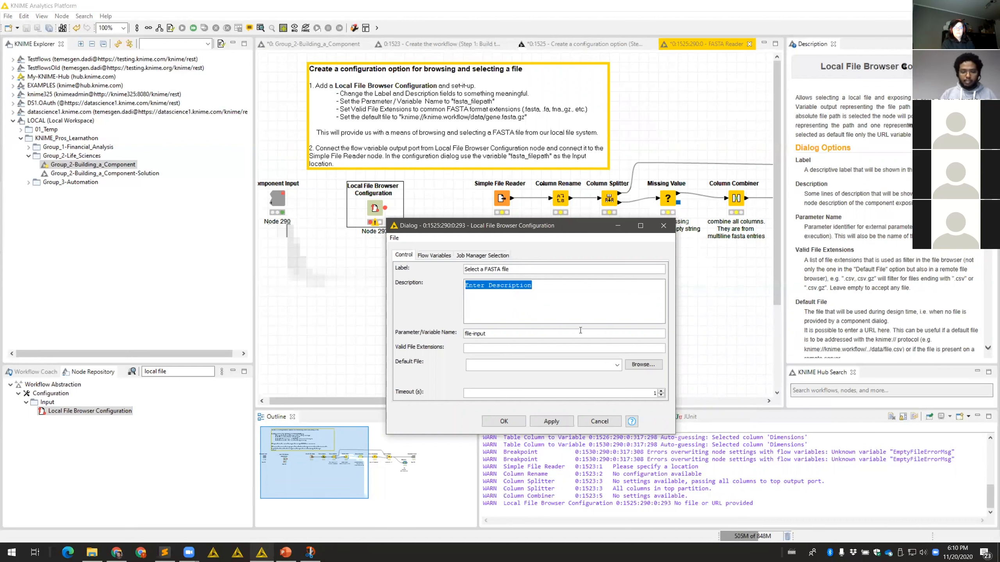
key(shift+Tab)
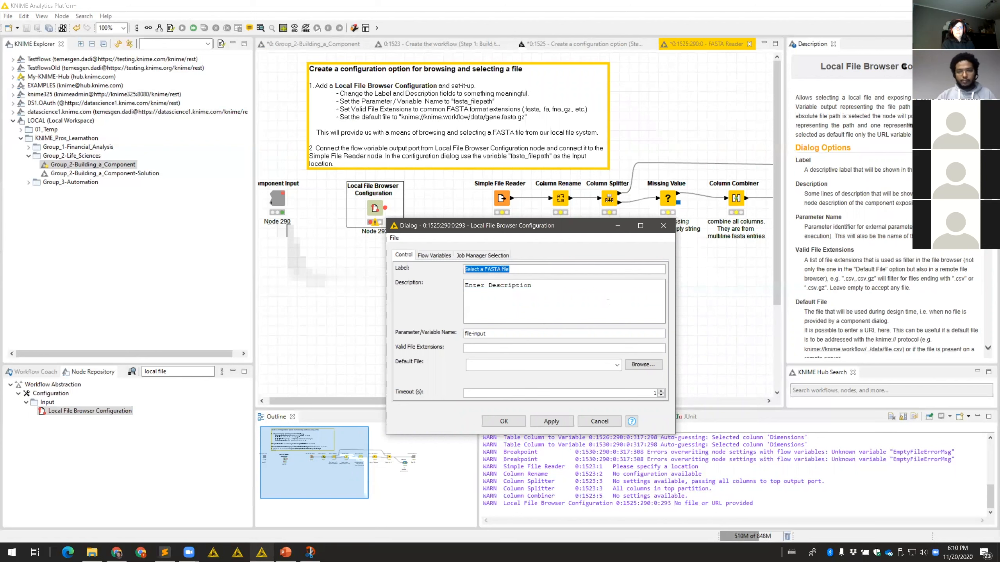
key(ctrl+c)
key(Tab)
key(ctrl+v)
text(()
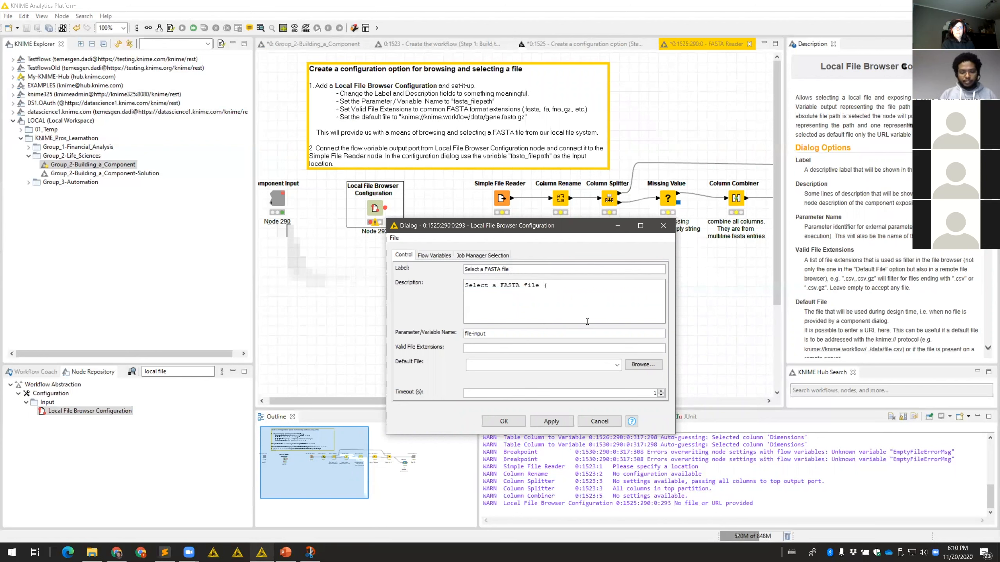
text(.gz files are a)
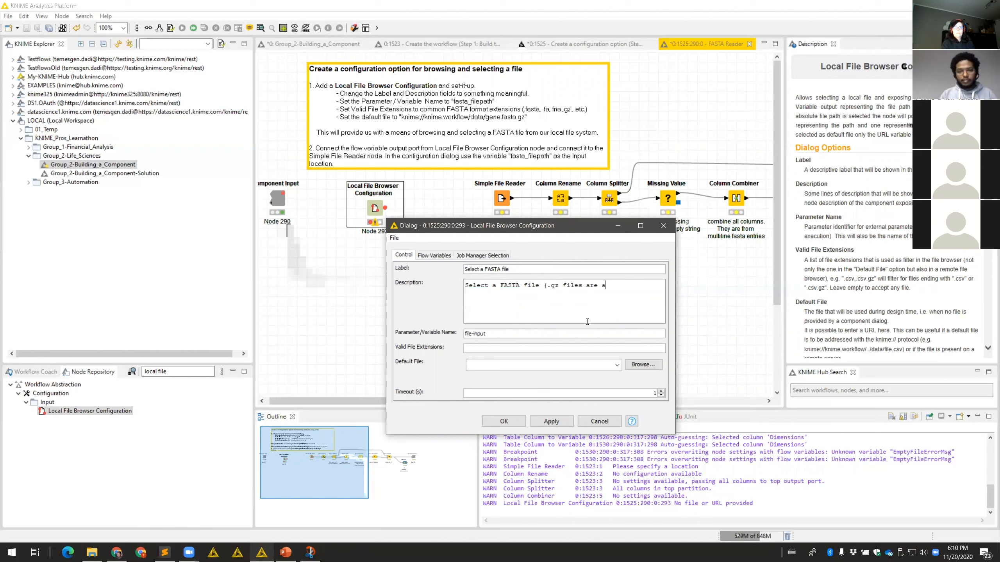
text(llowed)
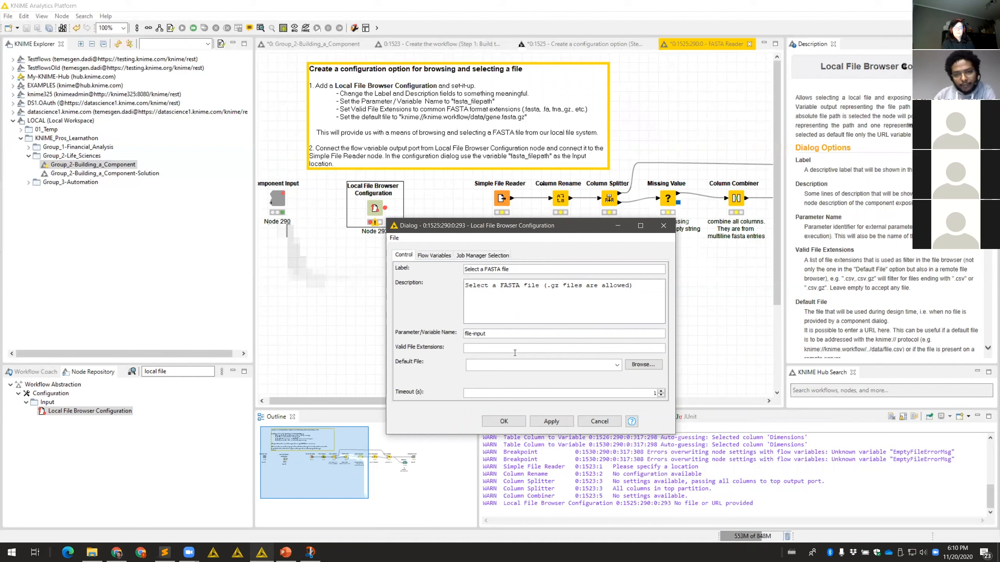
Set the valid file extensions to ".fasta, .fa, fna"
click(481, 348)
text(.fasta)
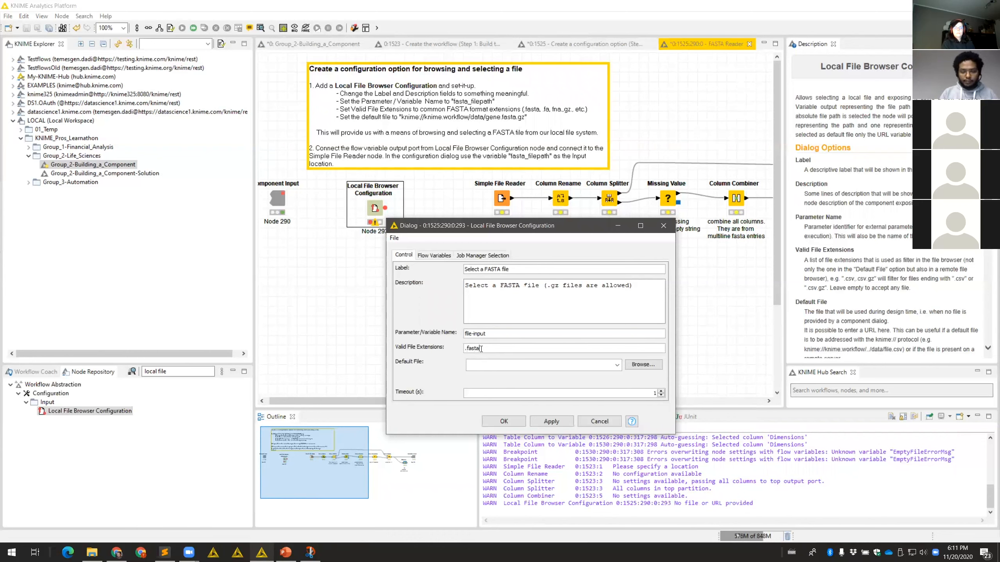
text(,.fa,)
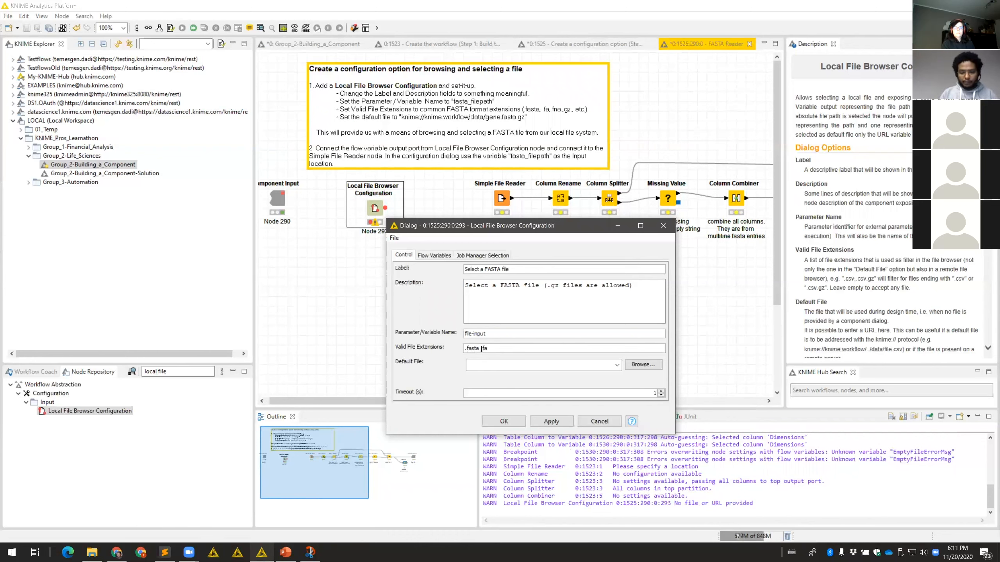
key(BackSpace)
key(BackSpace)
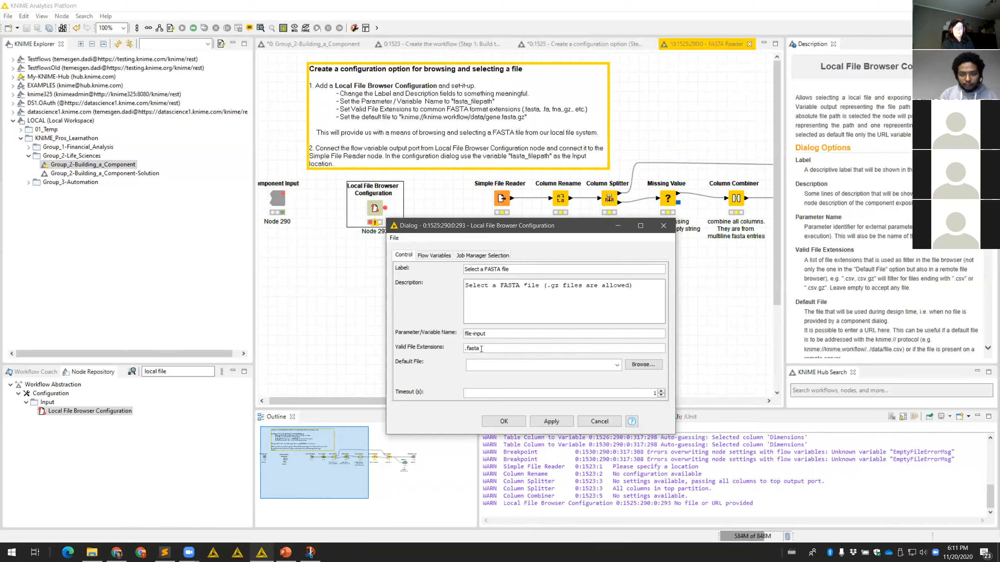
text(.f)
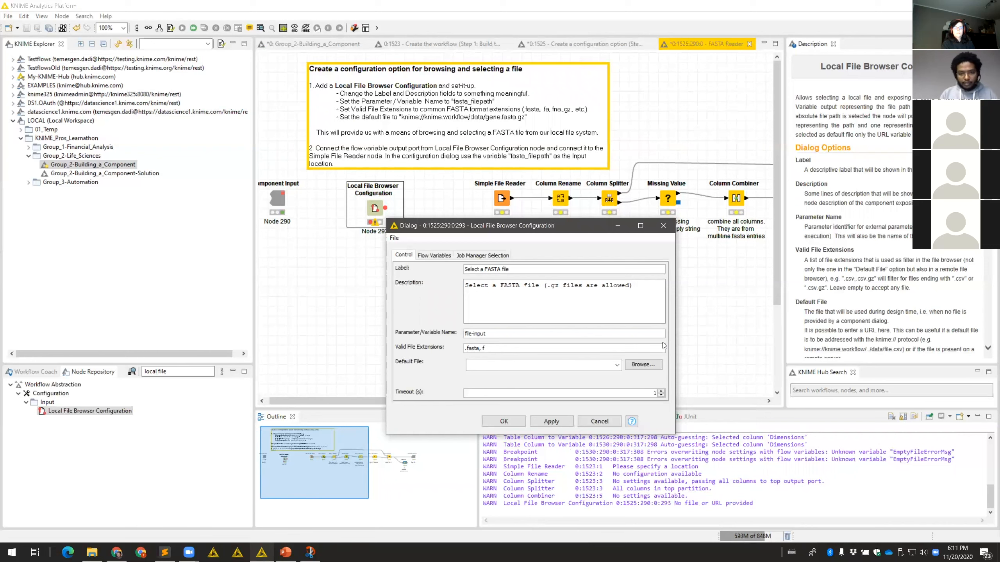
key(BackSpace)
text(.fa, fna)
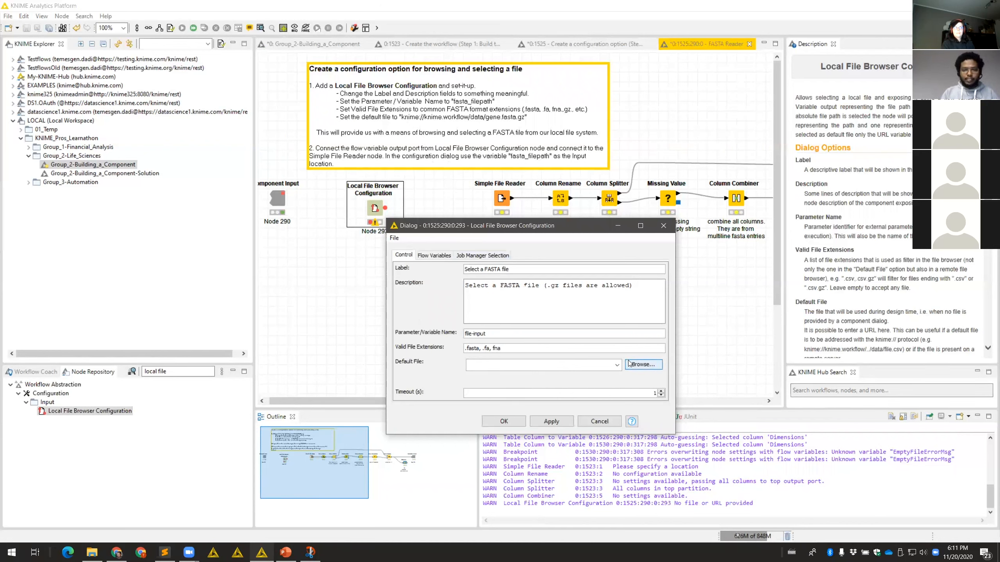
Set the default file to "knime://knime.workflow/data/gene.fasta.gz"
text(kn)
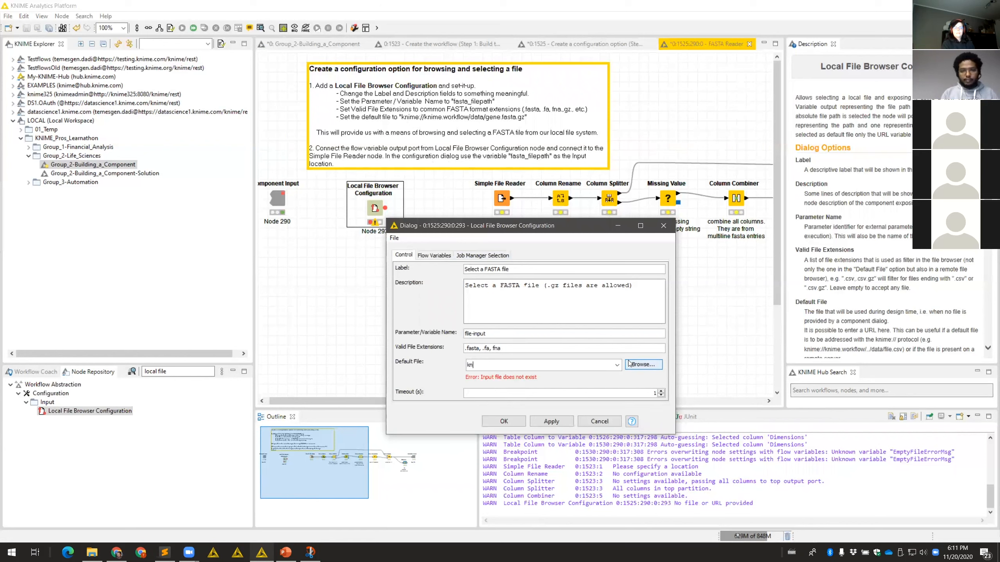
text(ime://knime.w)
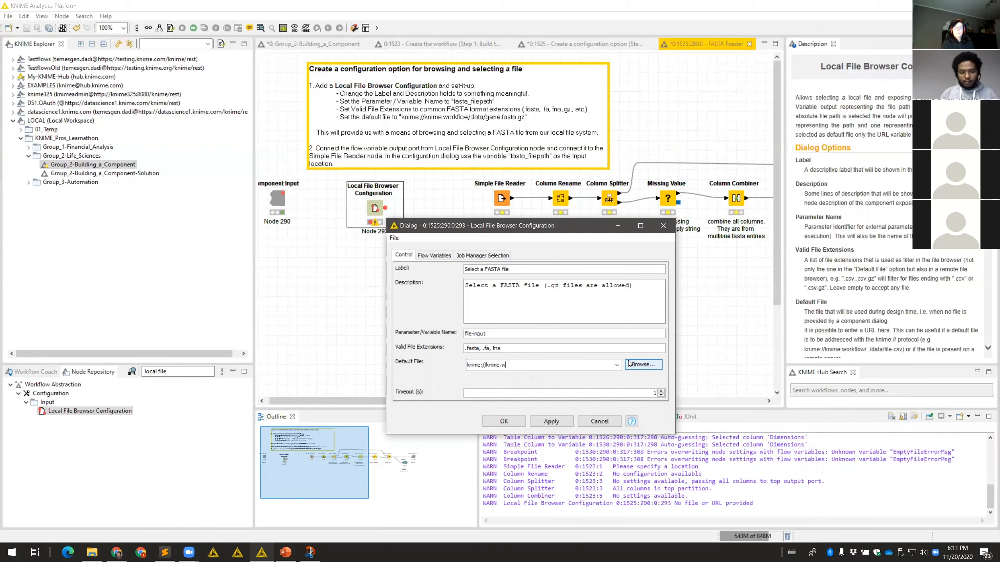
text(orkflow/da)
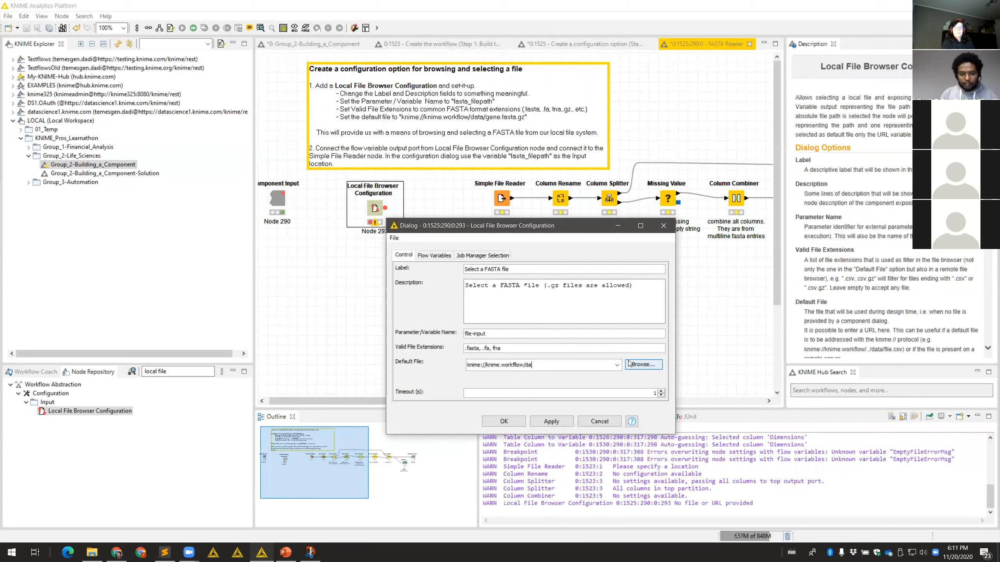
text(ta/gene.fasta.gz)
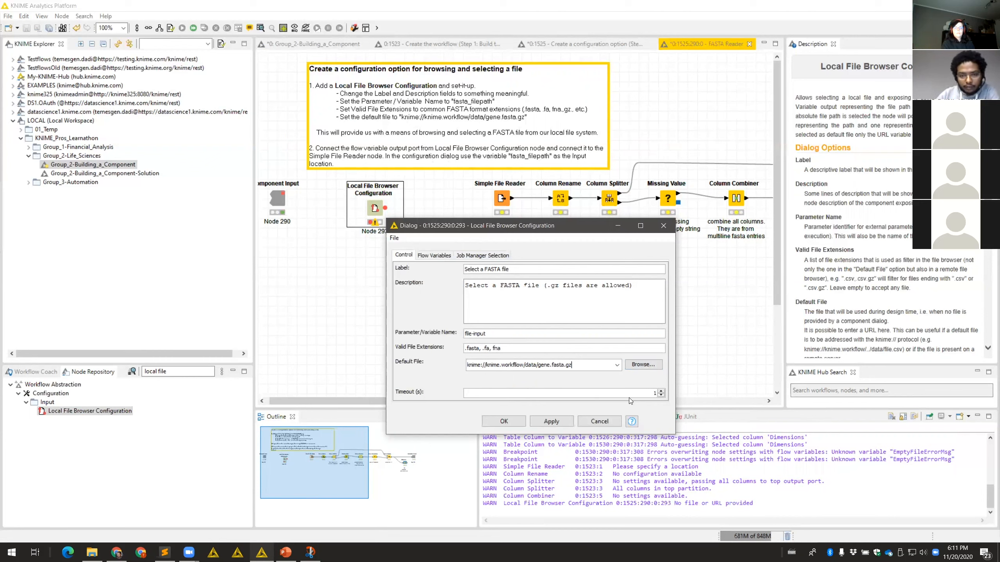
Extend the Local File Browser Configuration node's valid file extensions to ".fasta,.fa,.fna,.gz" and apply the settings
click(503, 421)
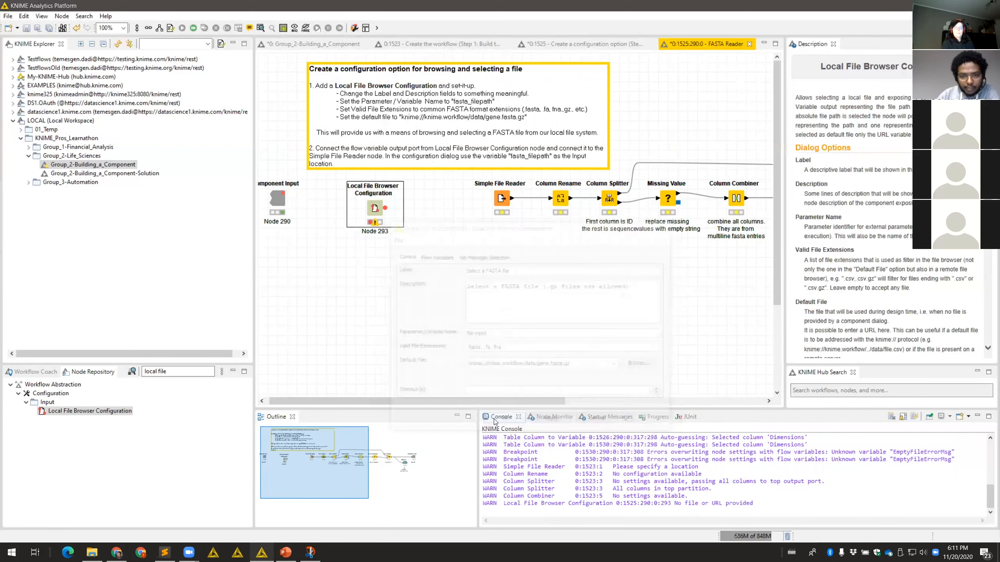
right_click(377, 215)
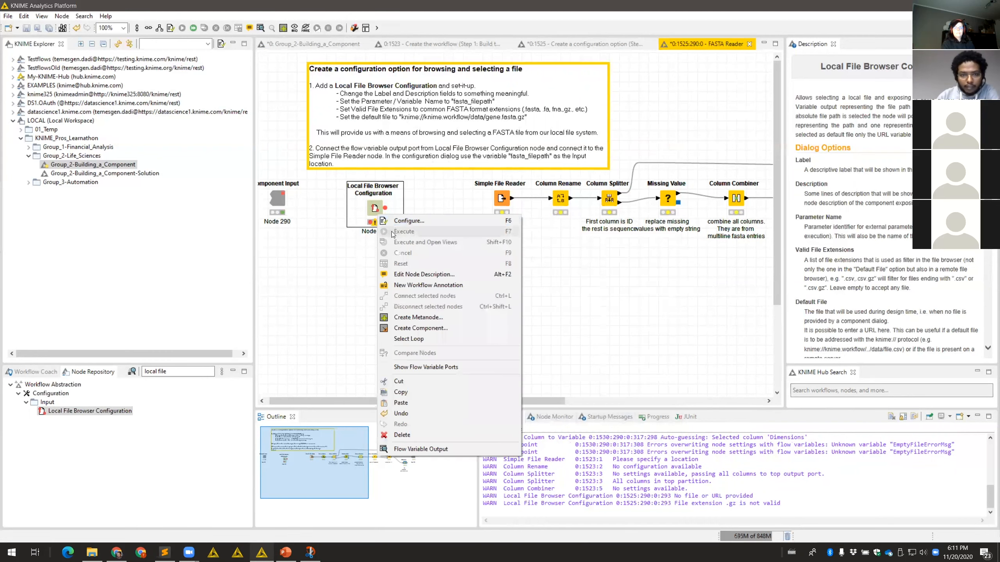
click(376, 209)
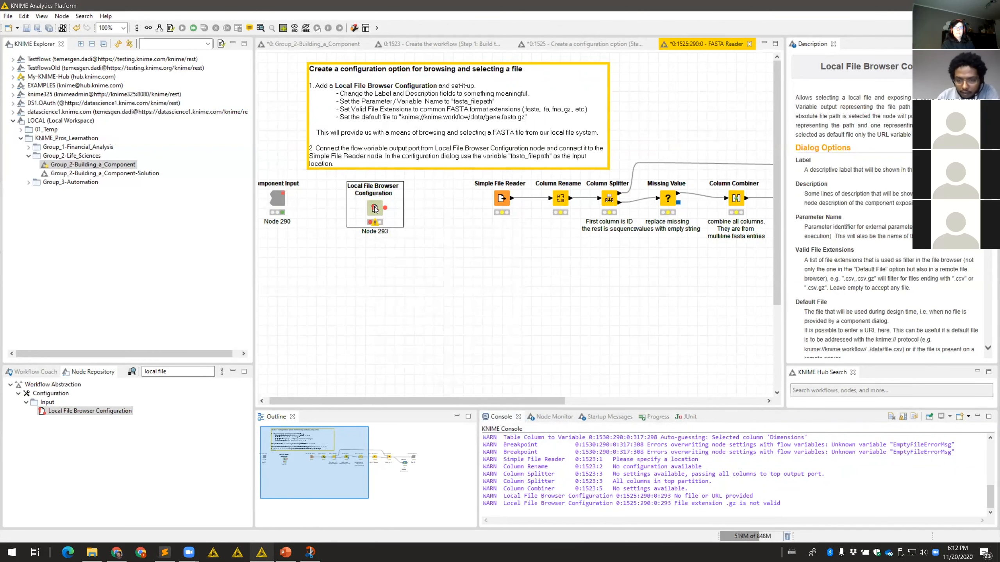
double_click(373, 209)
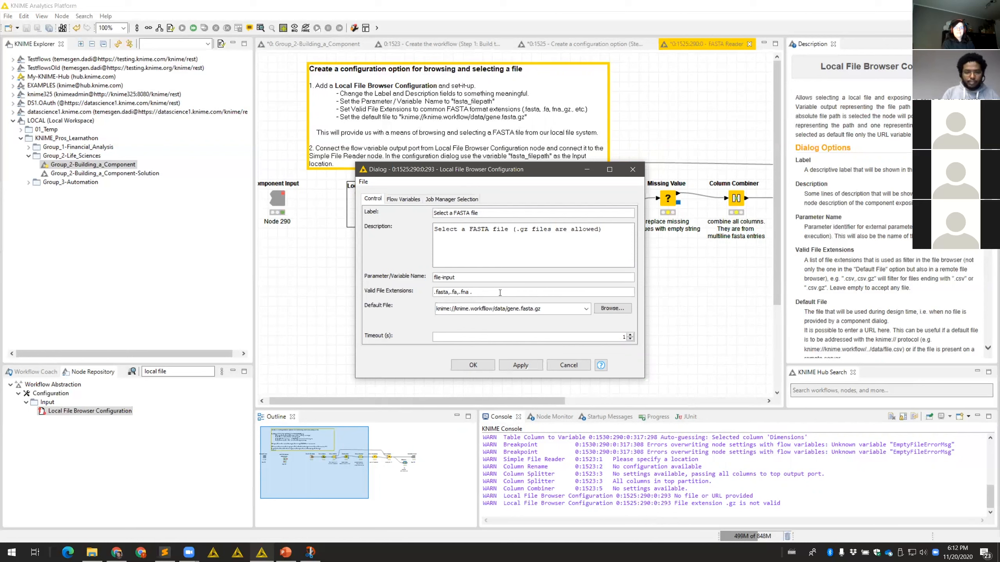
text(,)
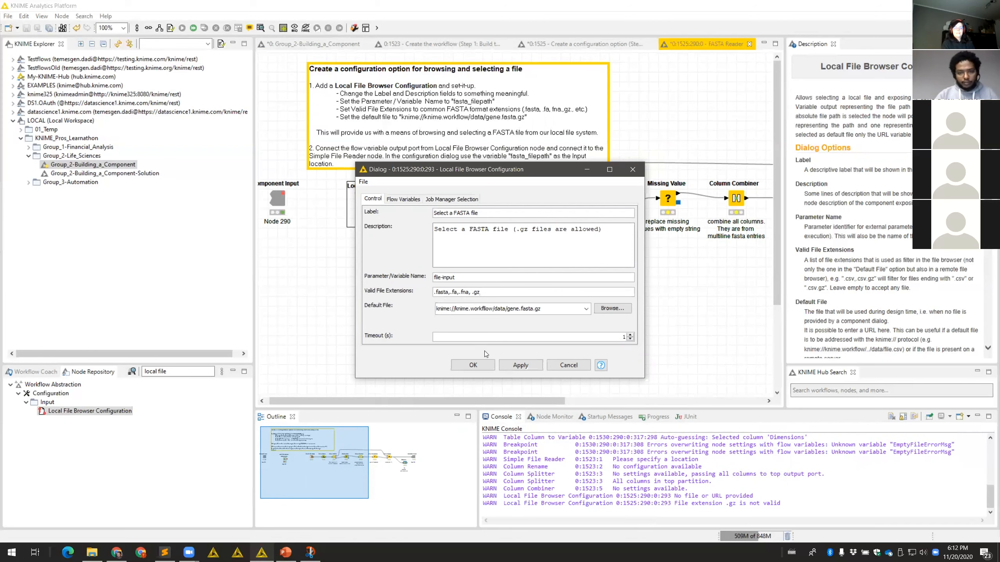
click(472, 365)
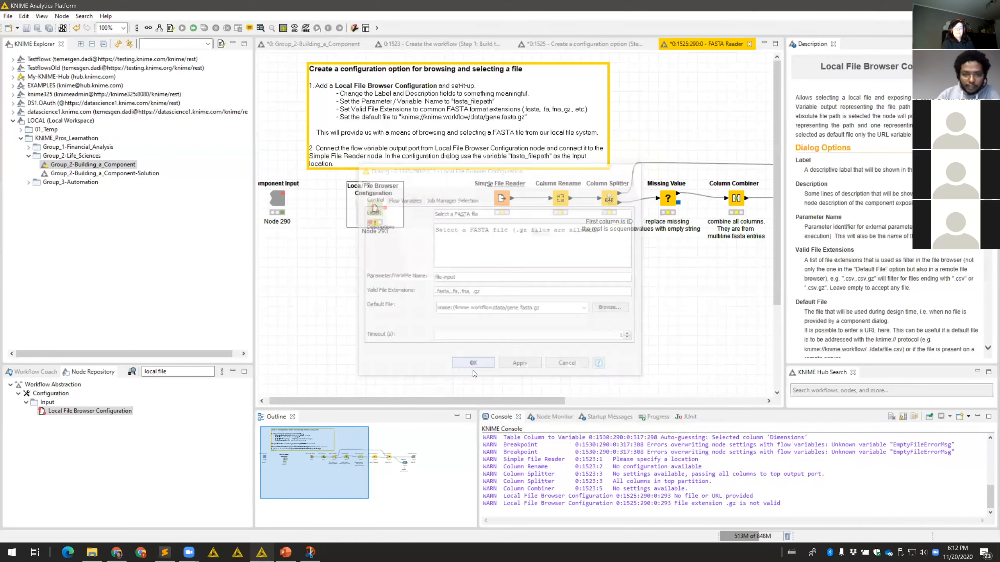
Try to execute the Local File Browser Configuration node
right_click(374, 213)
click(400, 228)
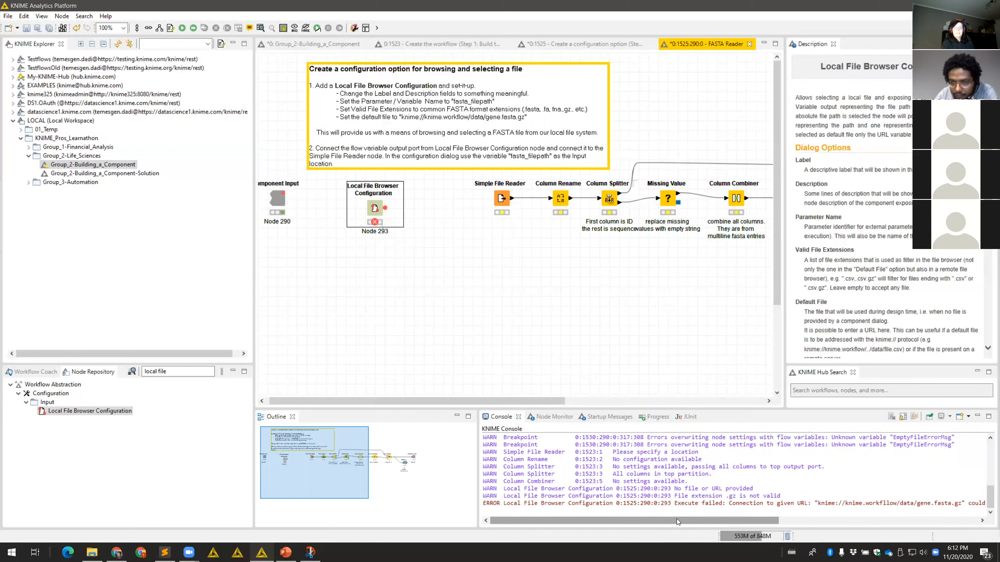
click(495, 265)
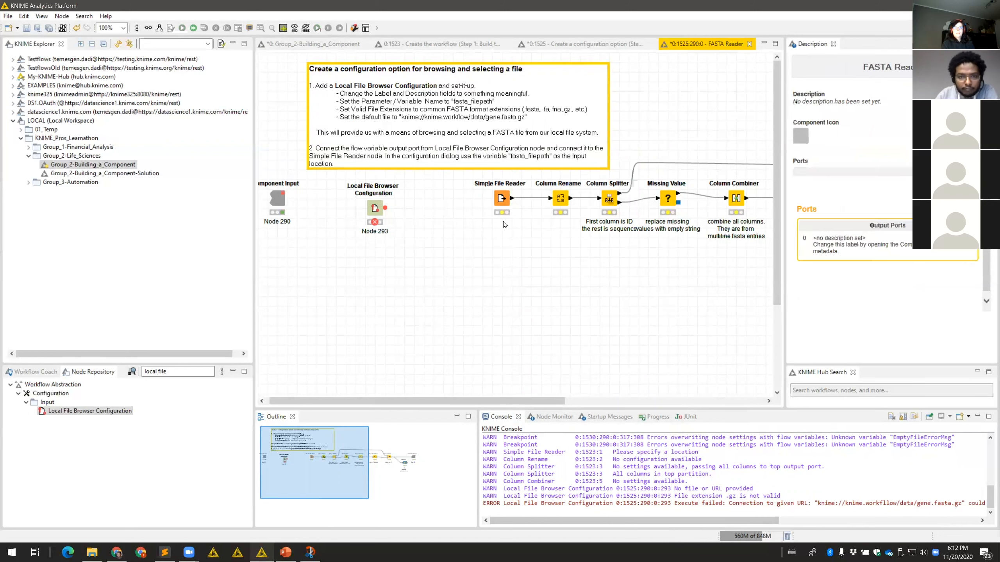
Correct the node's default file to "knime://knime.workflow/data/gene.fasta.gz" and execute the Local File Browser Configuration node
double_click(372, 209)
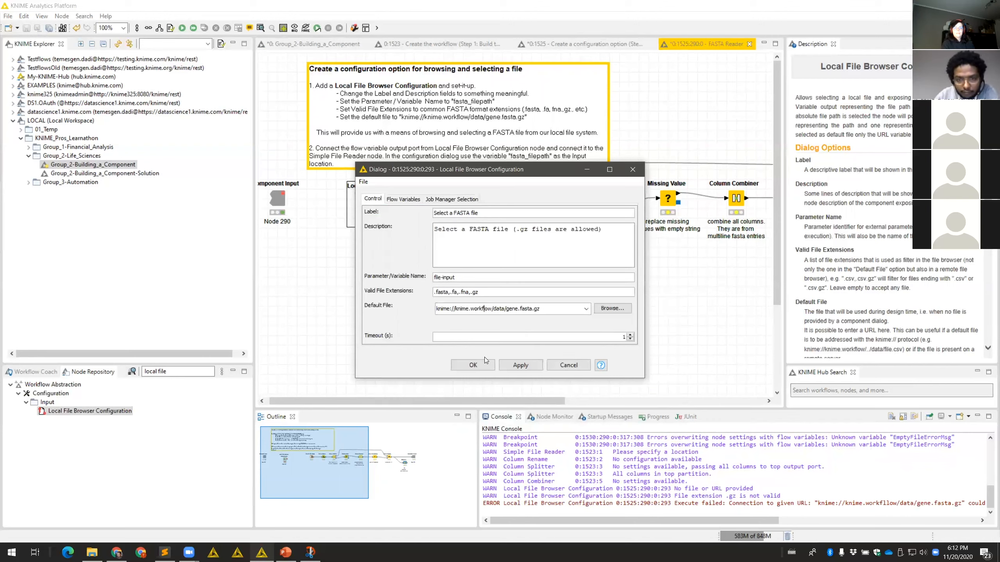
click(473, 365)
right_click(376, 206)
click(383, 224)
drag(387, 213, 486, 208)
click(415, 223)
right_click(377, 208)
click(366, 199)
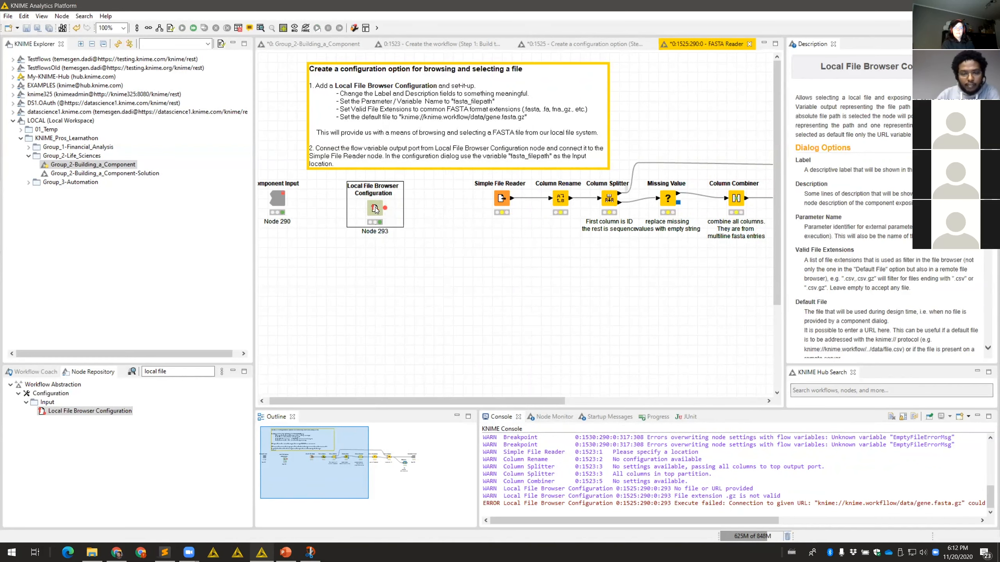
Inspect the flow variable output of the Local File Browser Configuration node
right_click(377, 208)
click(433, 444)
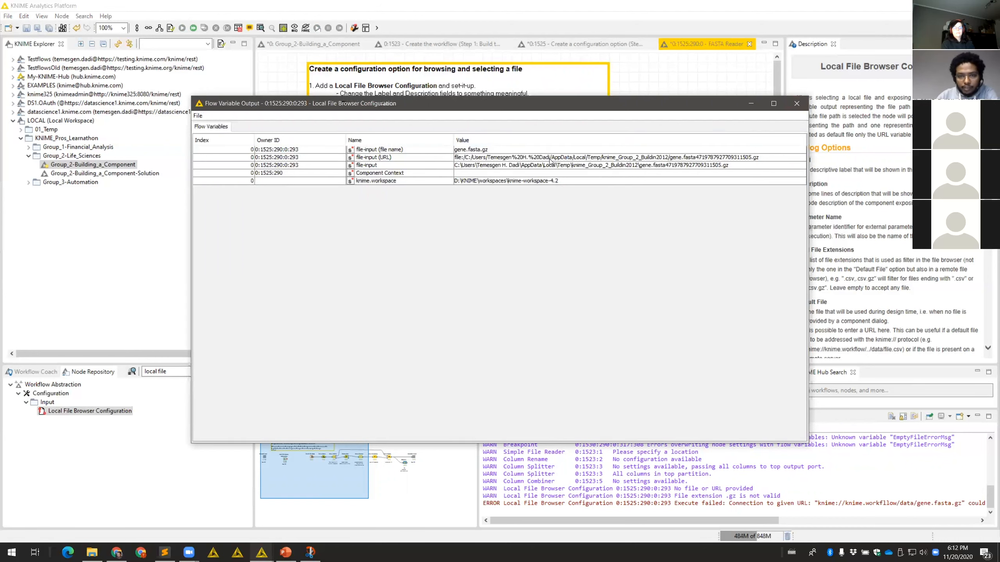
click(797, 103)
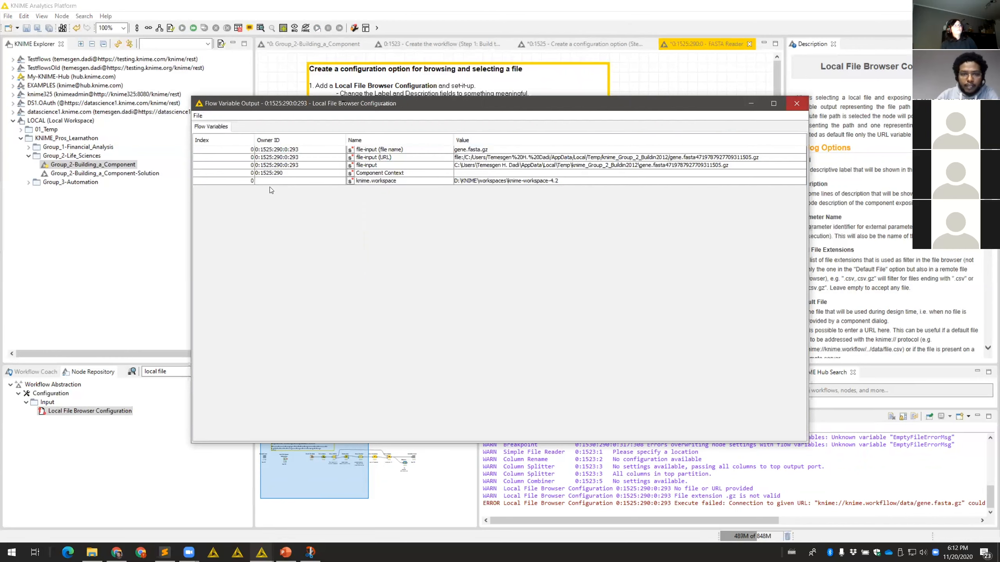
Set the Local File Browser Configuration node's parameter/variable name to "fasta_file_path" and accept the node reset
double_click(374, 208)
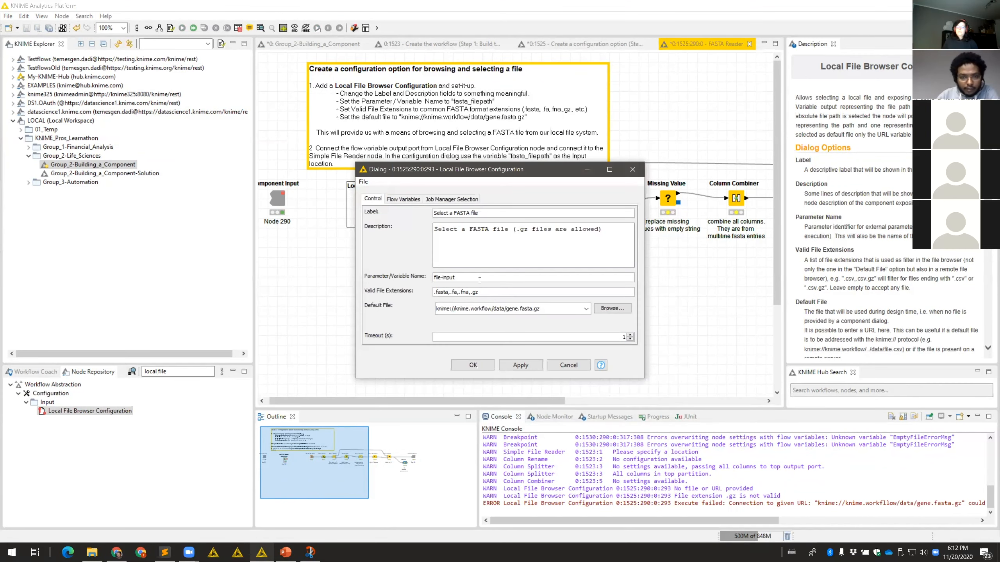
triple_click(470, 277)
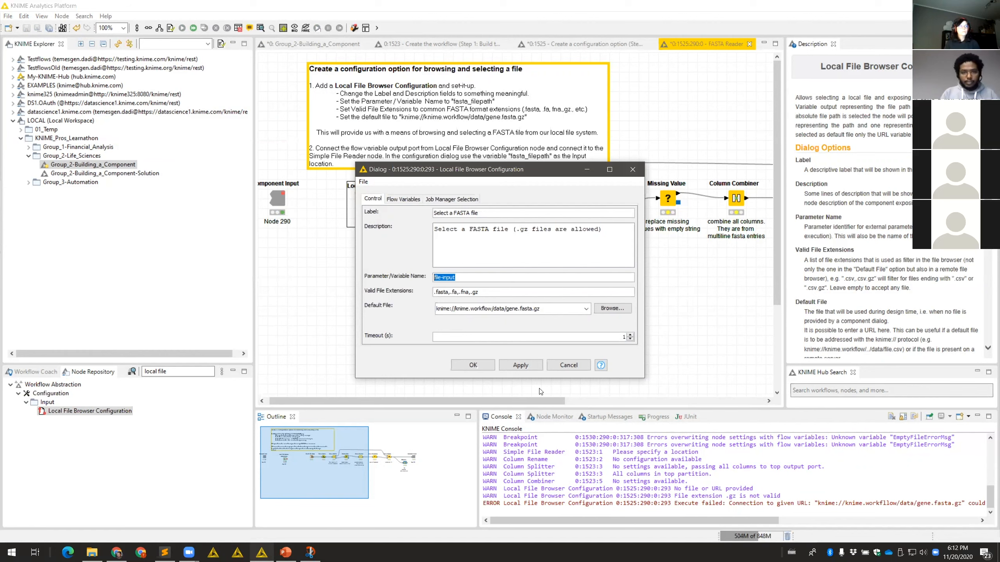
text(fa)
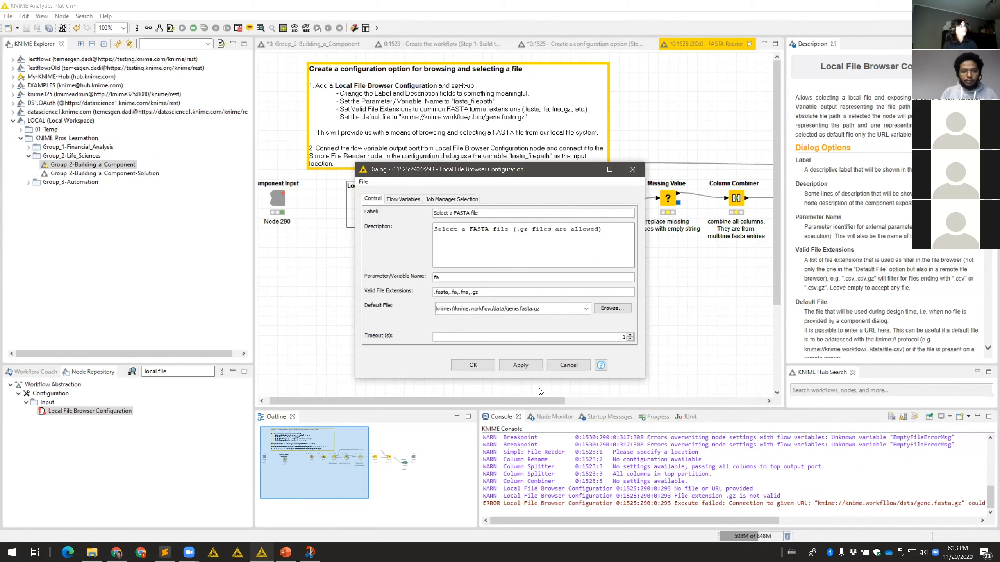
text(sta)
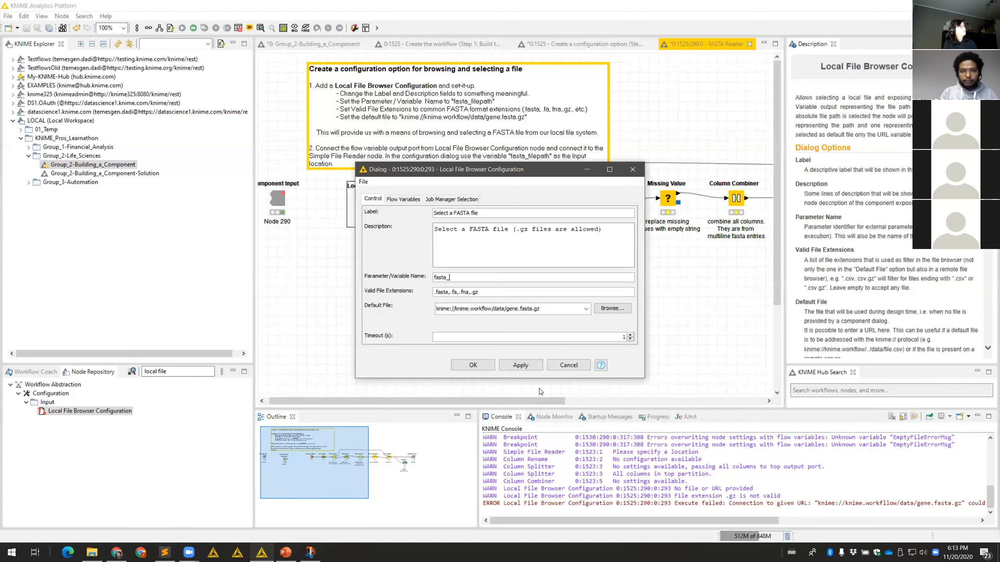
text(_file_path)
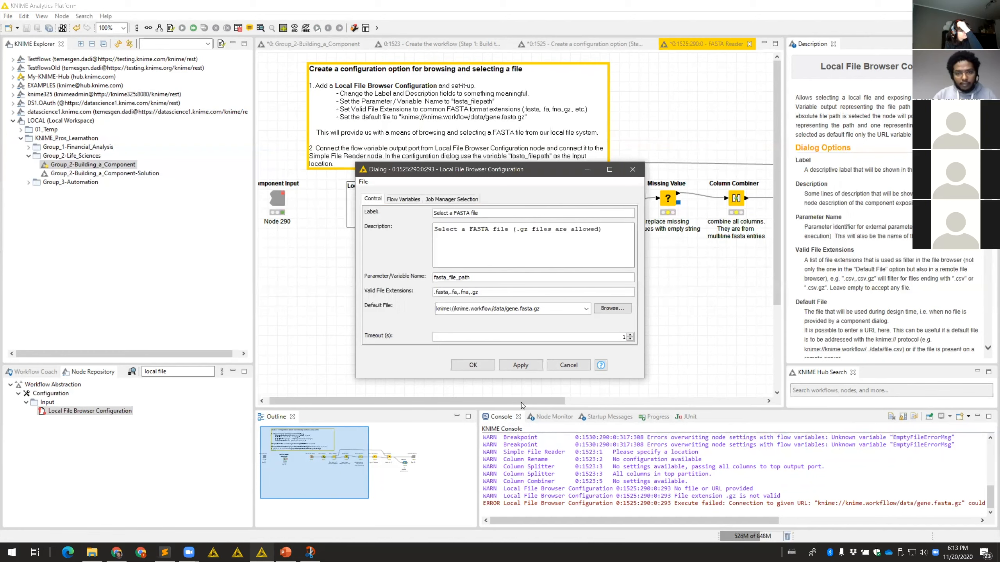
click(478, 368)
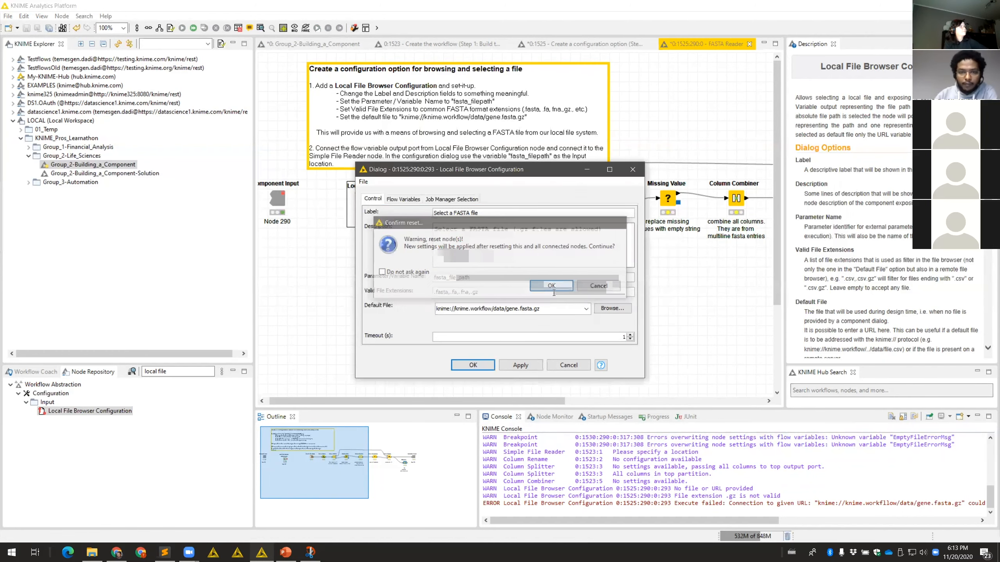
click(561, 298)
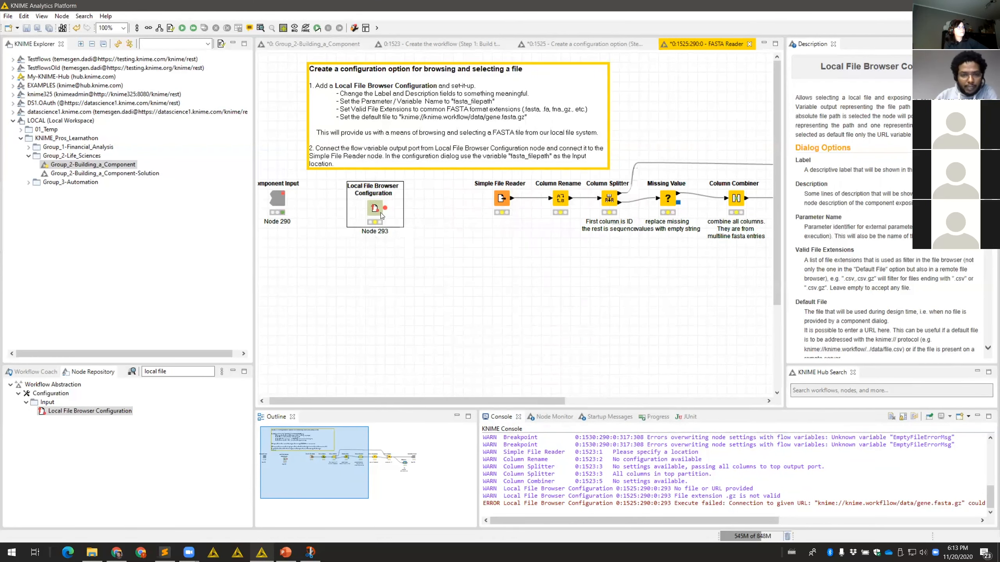
Connect the Local File Browser Configuration node's flow variable output to the Simple File Reader node
drag(388, 210, 504, 203)
Try to assign a flow variable directly to the Simple File Reader's input location
double_click(503, 201)
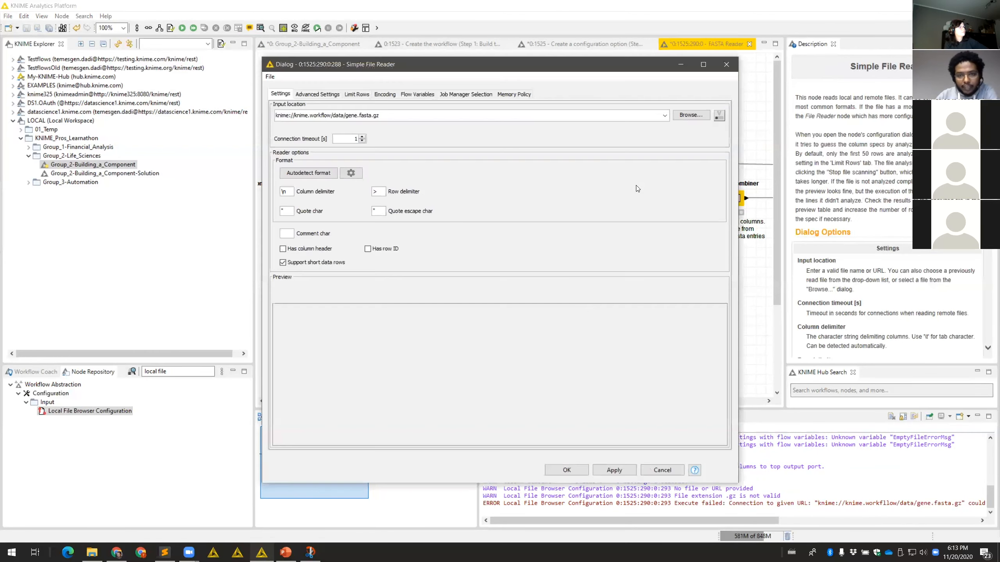
click(719, 115)
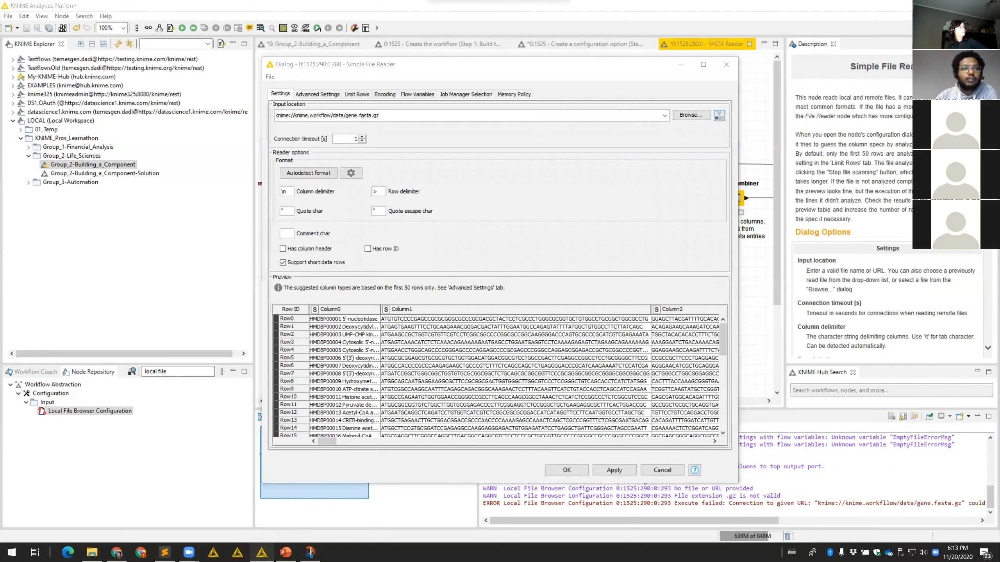
click(719, 119)
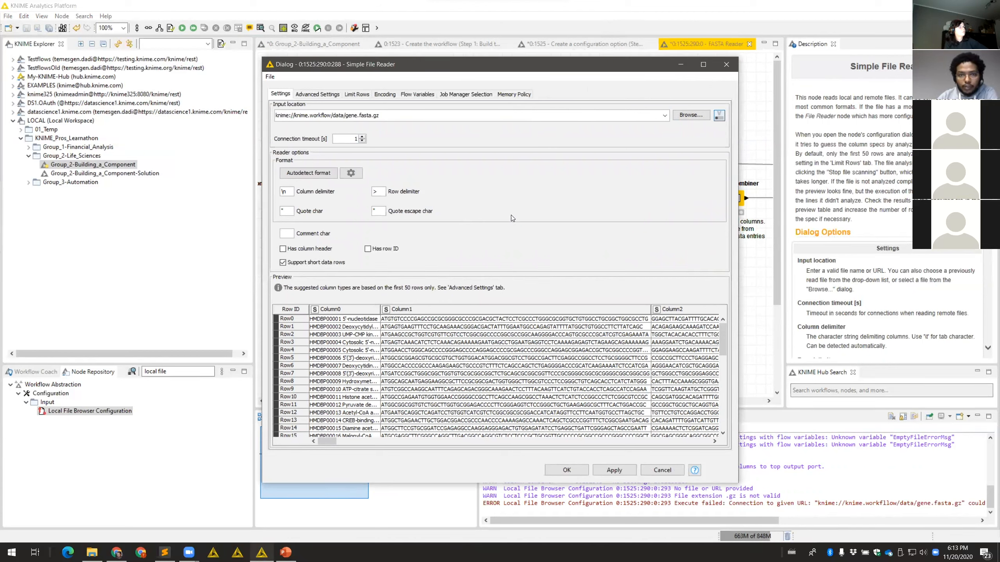
click(762, 265)
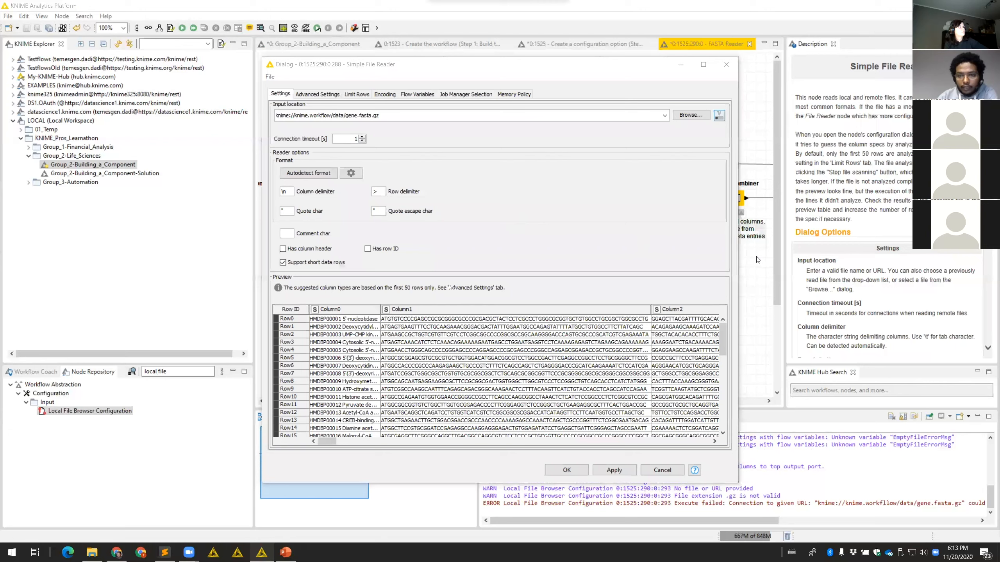
click(719, 123)
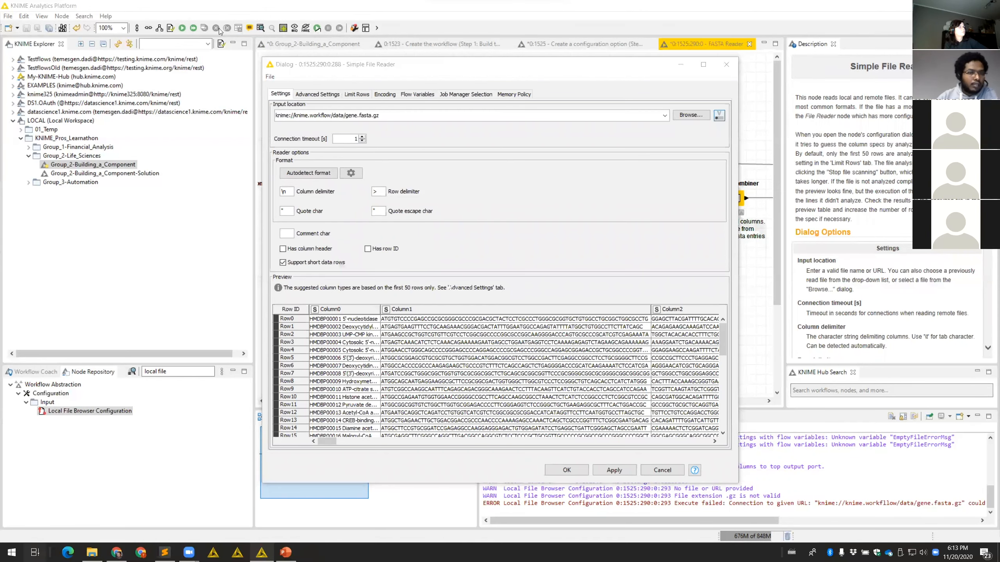
key(super+Tab)
key(super+Tab)
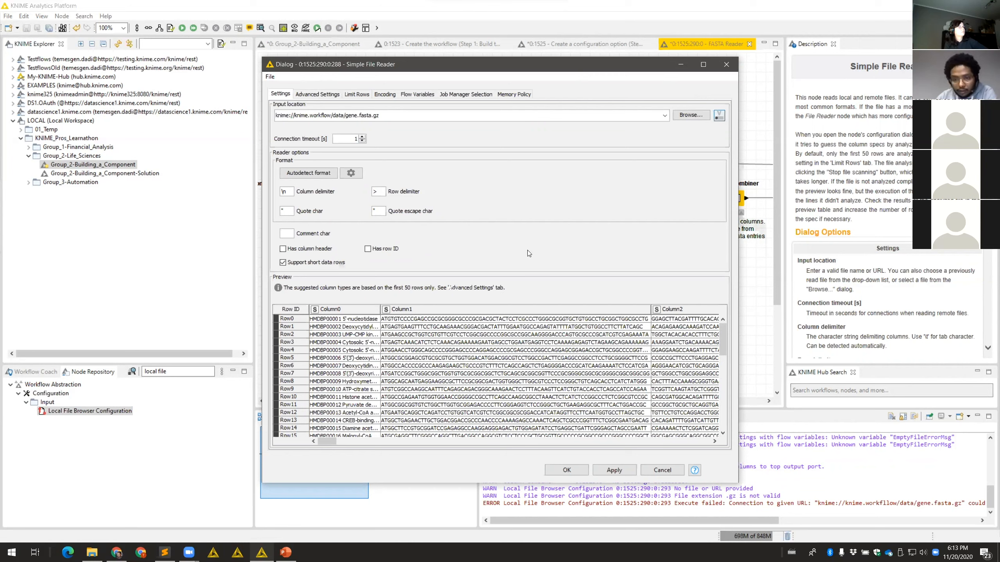
click(726, 64)
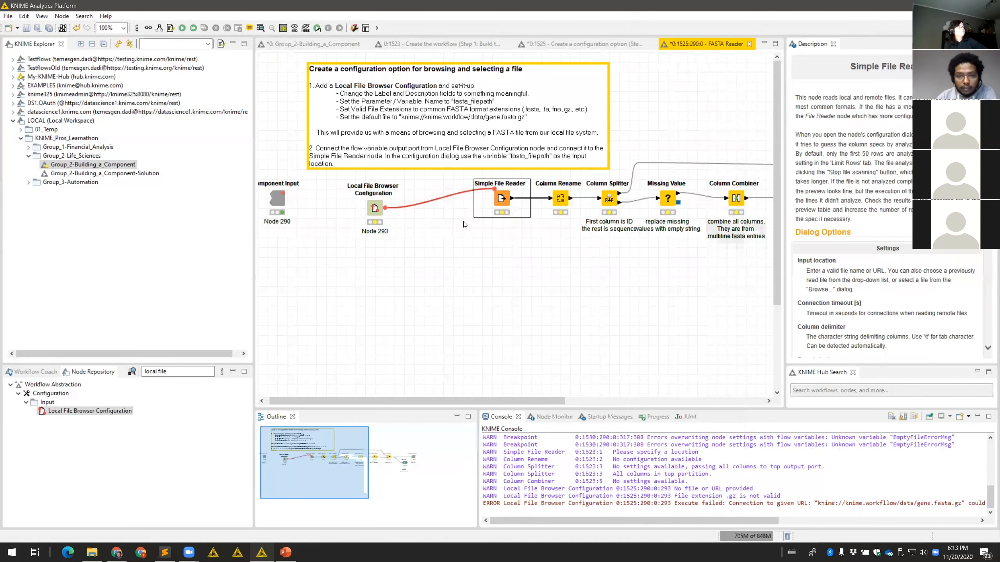
double_click(502, 198)
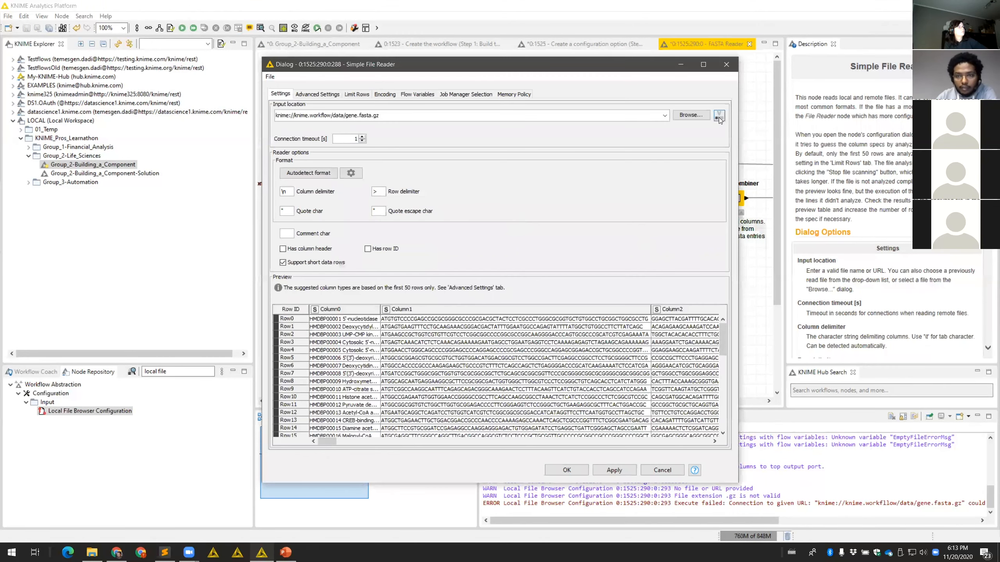
click(718, 116)
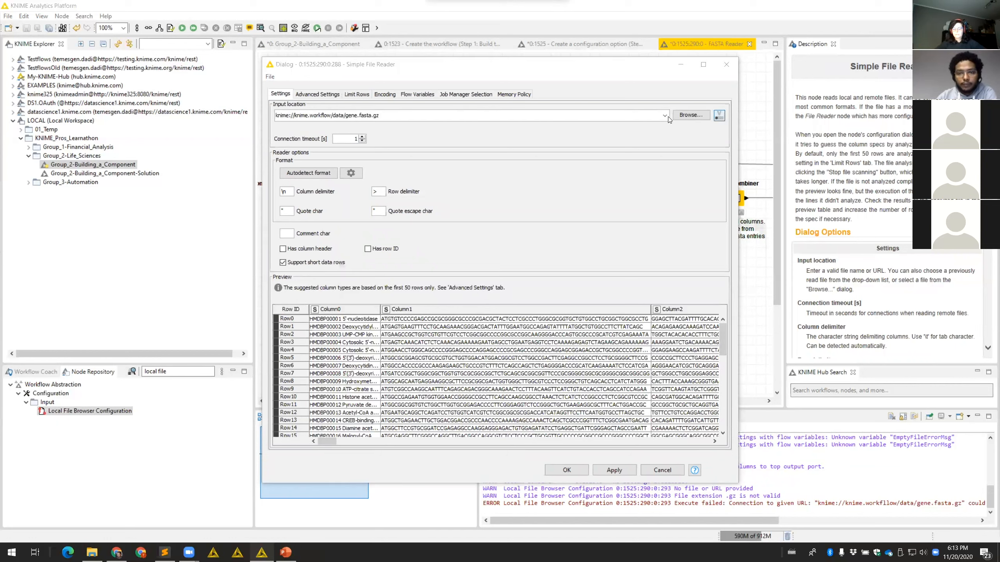
click(727, 64)
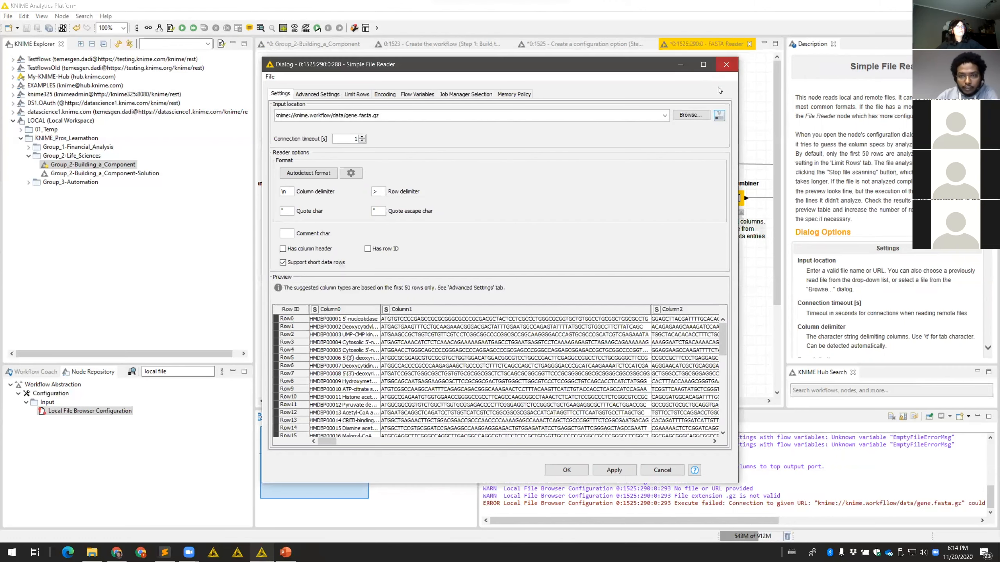
Control the Simple File Reader's file_location setting with the flow variable "fasta_file_path (URL)"
double_click(507, 201)
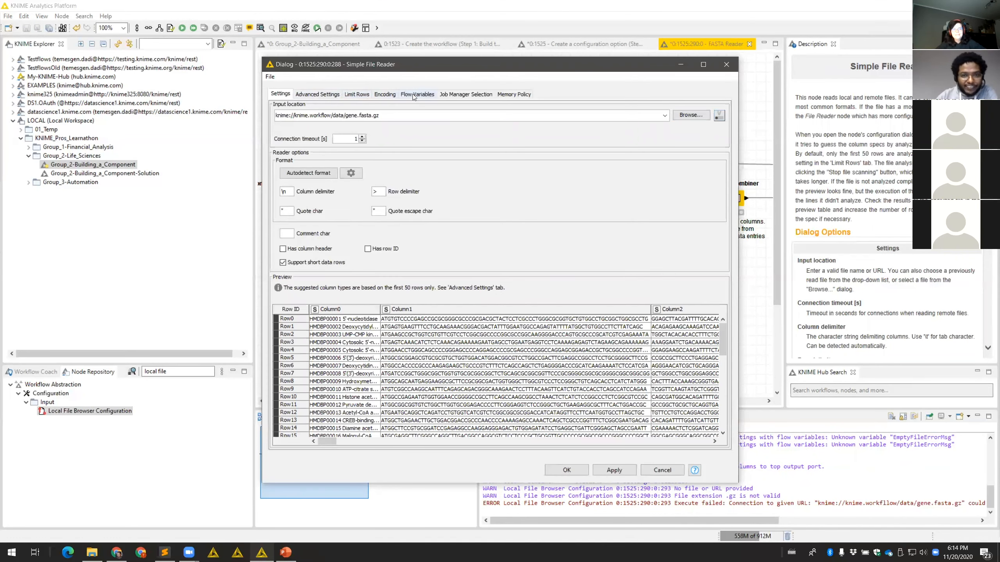
click(413, 95)
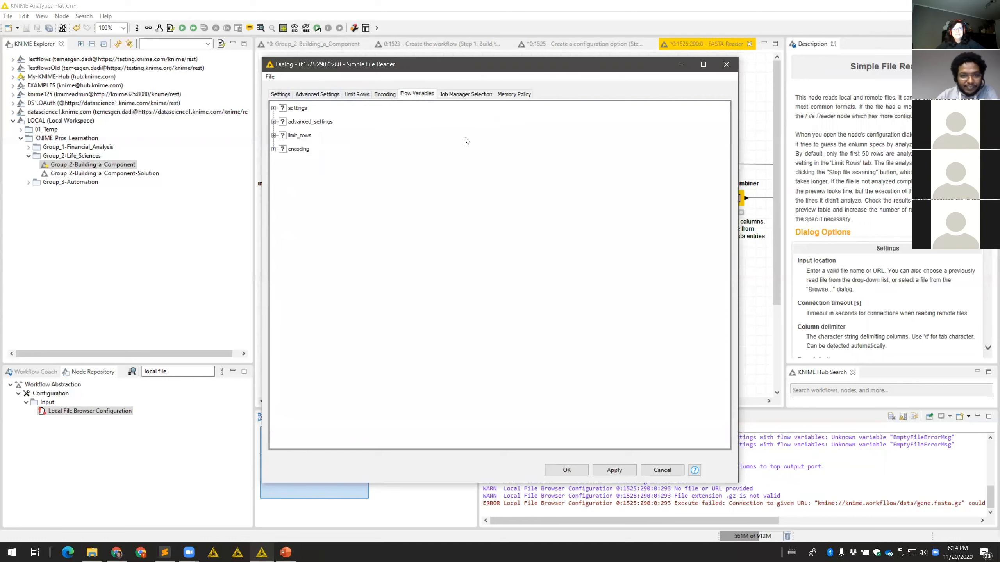
click(274, 108)
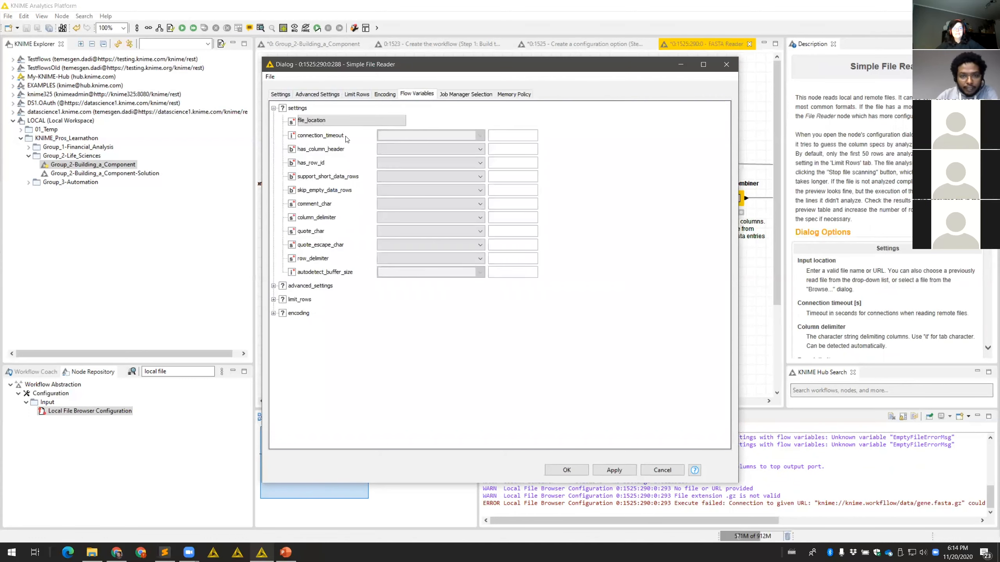
click(448, 123)
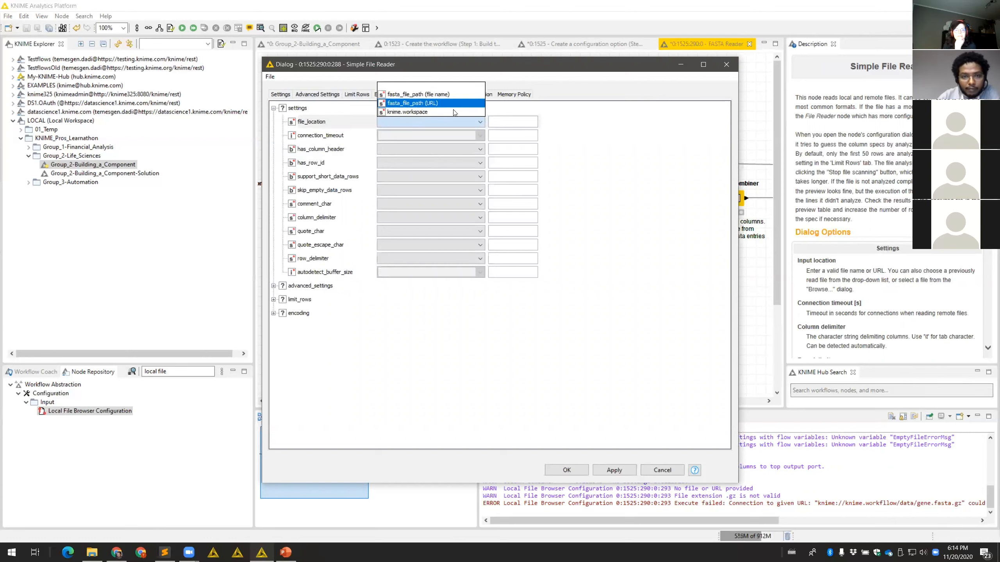
click(417, 103)
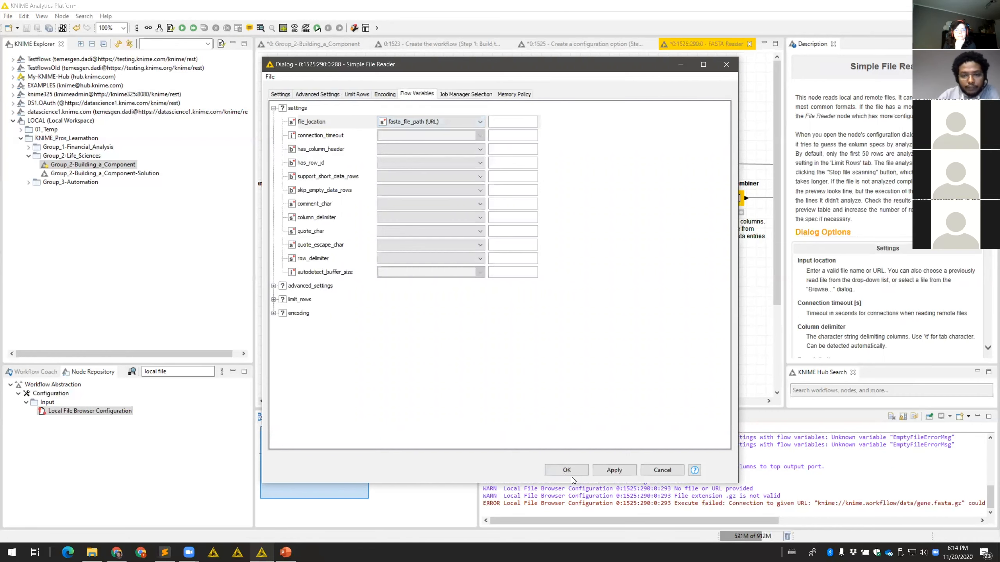
click(564, 470)
Review the Simple File Reader's input location and data preview in its configuration settings
double_click(501, 204)
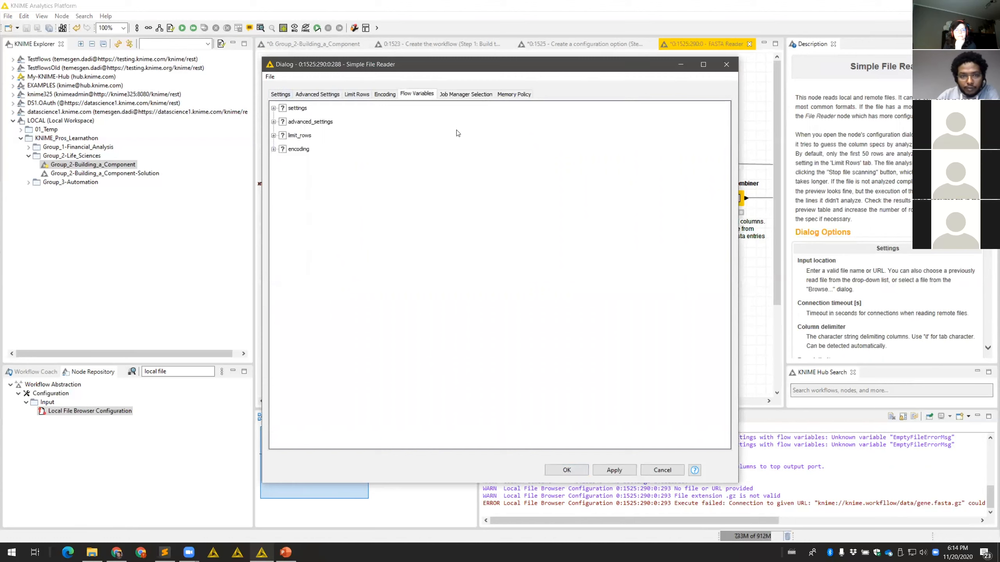
click(277, 97)
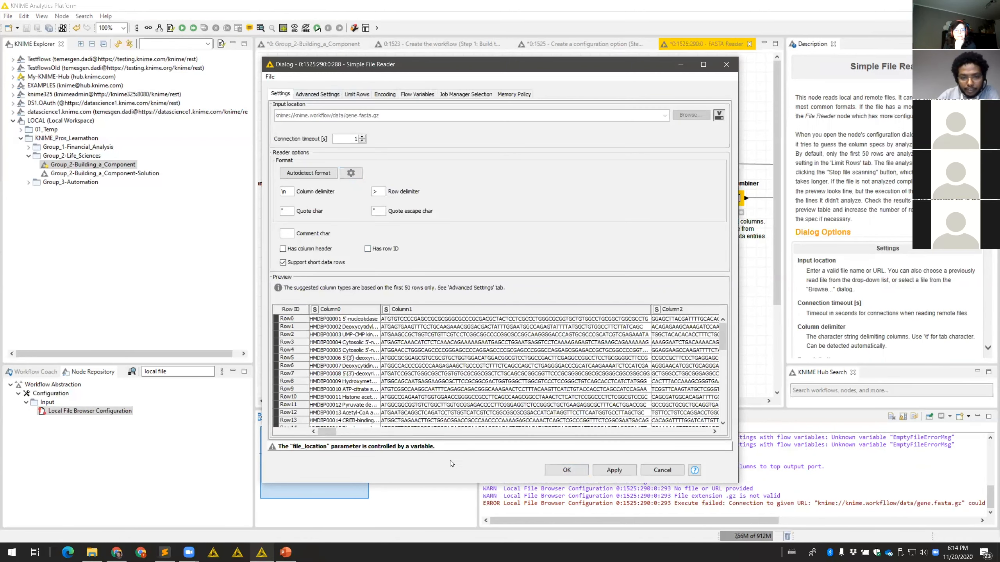
click(727, 64)
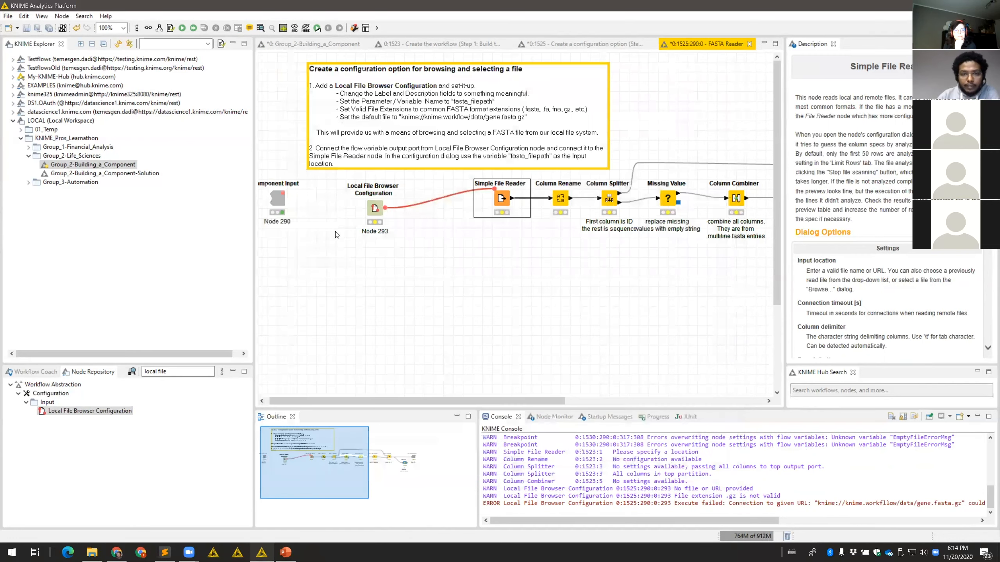
Execute the Simple File Reader, then save and close the FASTA Reader component's inner workflow
right_click(501, 199)
click(538, 218)
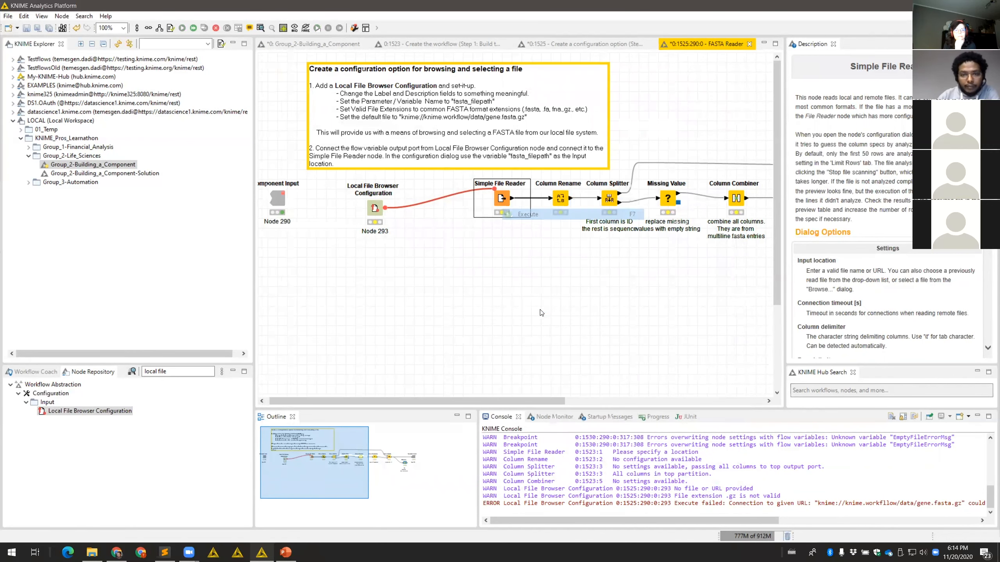
mouse_move(501, 401)
mouse_down()
mouse_move(556, 400)
mouse_move(498, 400)
mouse_up()
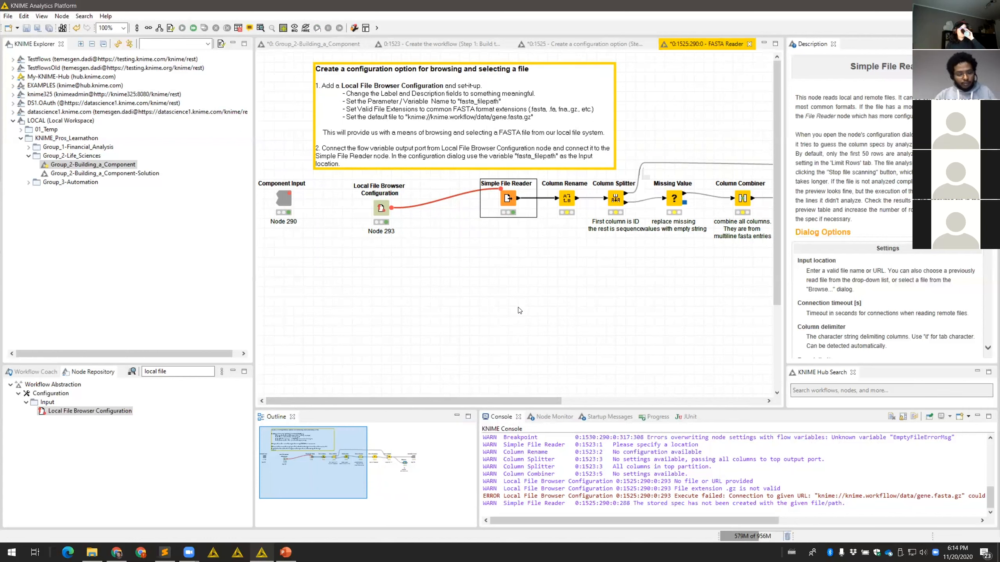
key(ctrl+s)
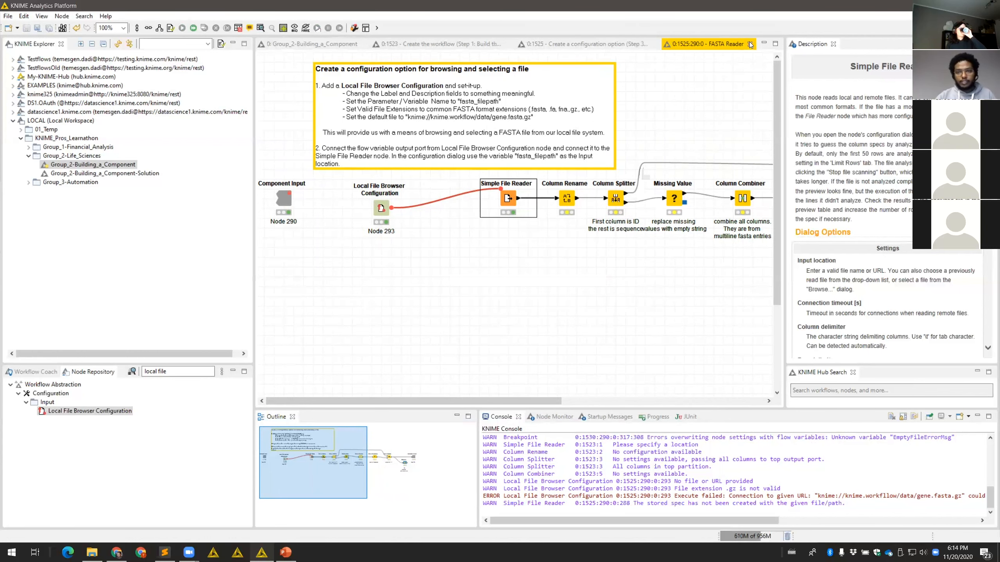
click(750, 43)
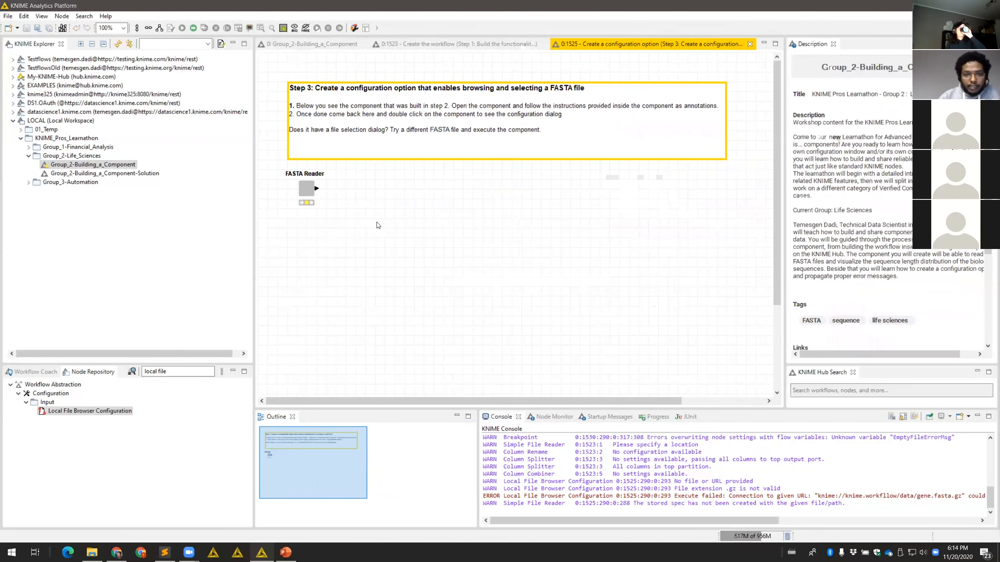
Choose protein.fasta from the data folder as the Step 3 FASTA Reader's input file and execute the component
double_click(306, 188)
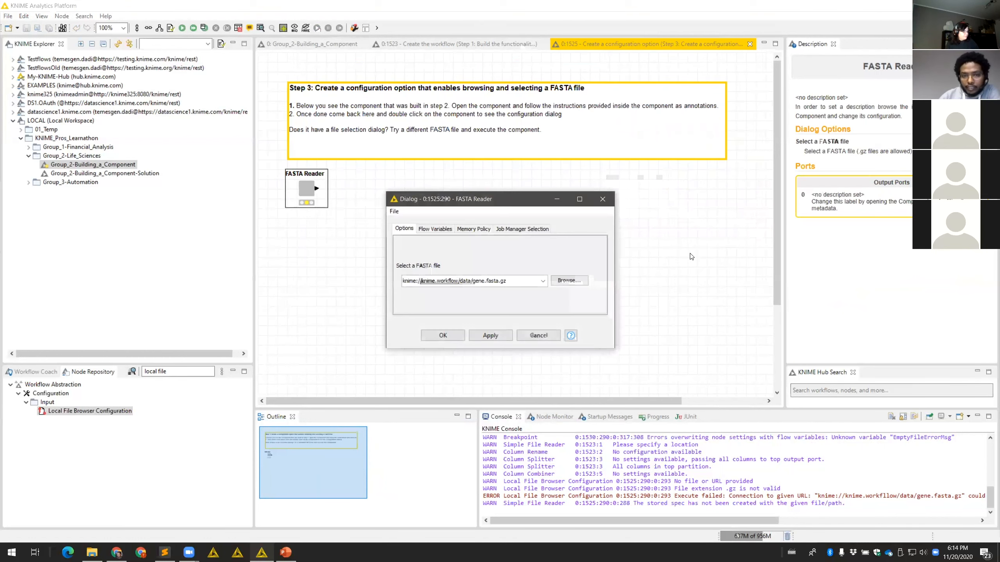
drag(459, 204, 457, 141)
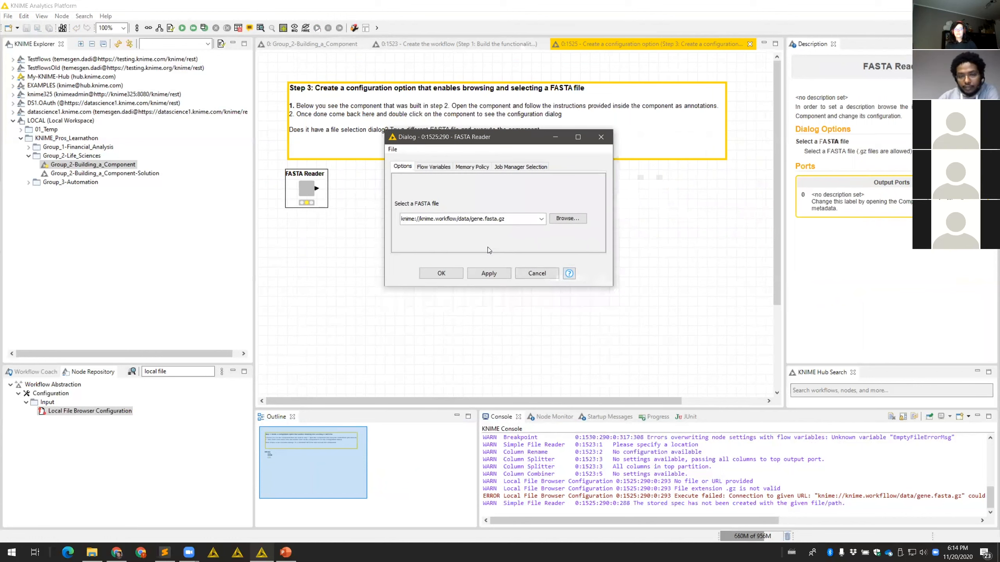
click(566, 223)
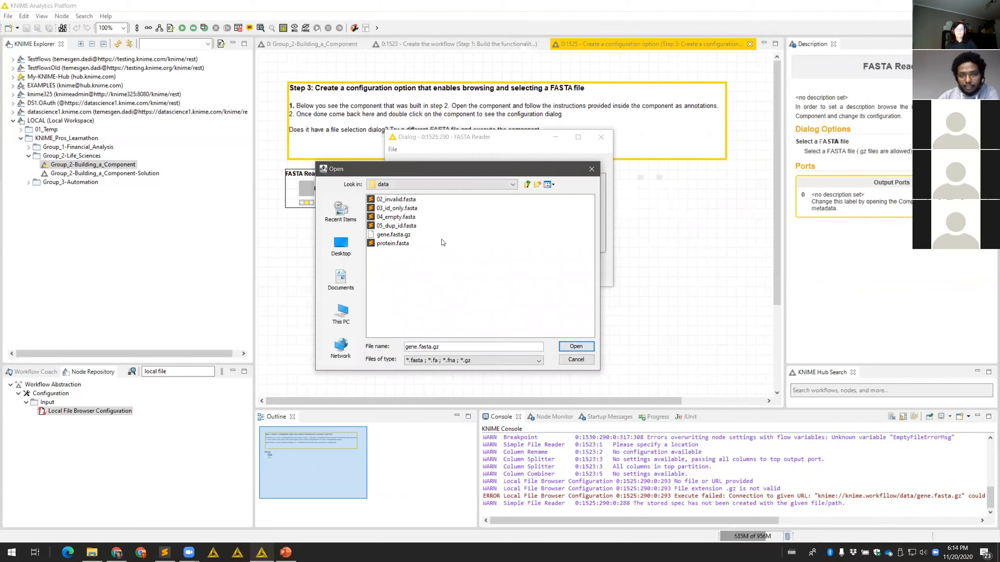
double_click(394, 244)
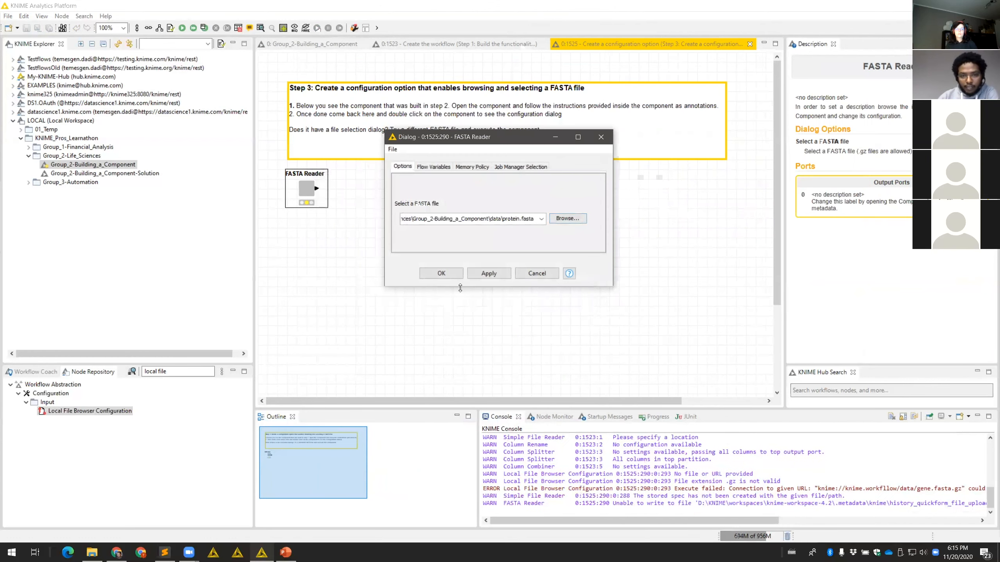
click(441, 273)
right_click(314, 191)
click(345, 208)
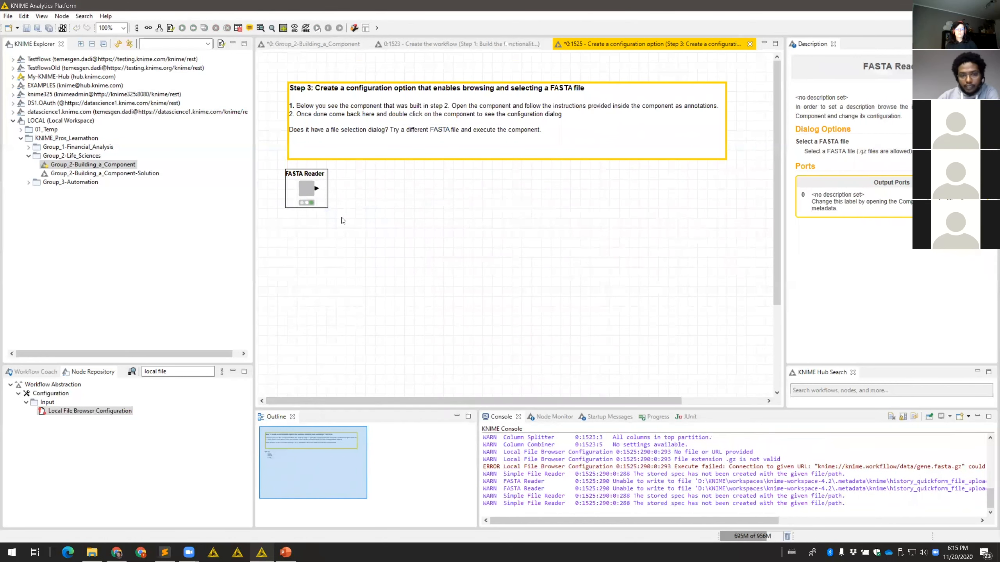
click(377, 265)
double_click(306, 190)
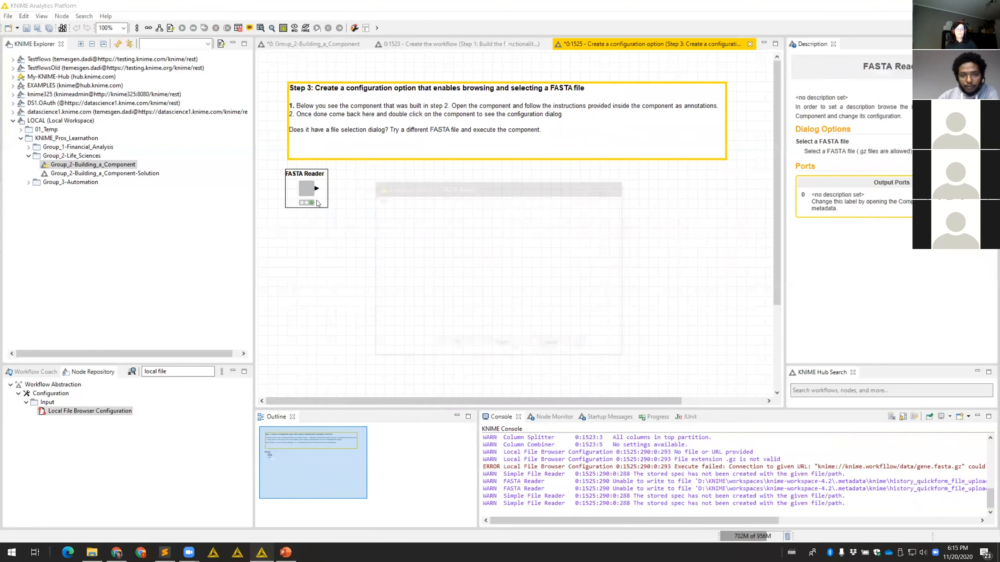
click(616, 187)
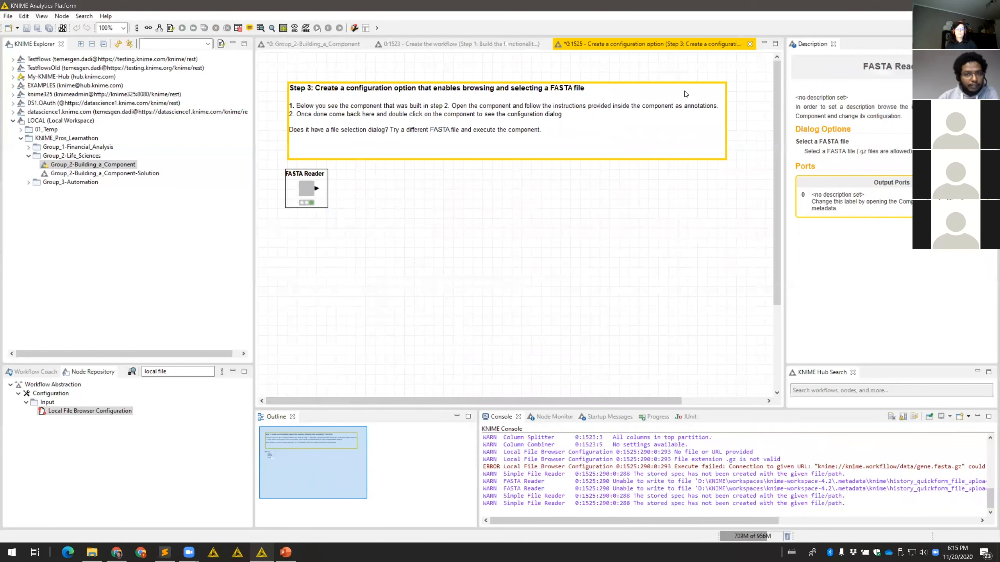
Close the Step 3 workflow and open the Step 4 "Check the input" metanode
click(750, 44)
drag(463, 400, 538, 402)
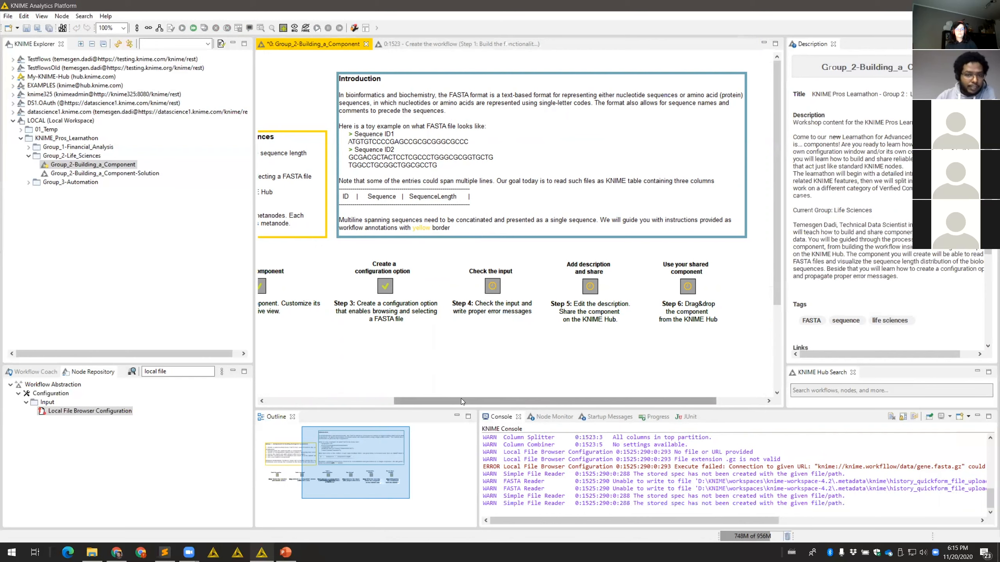
double_click(493, 287)
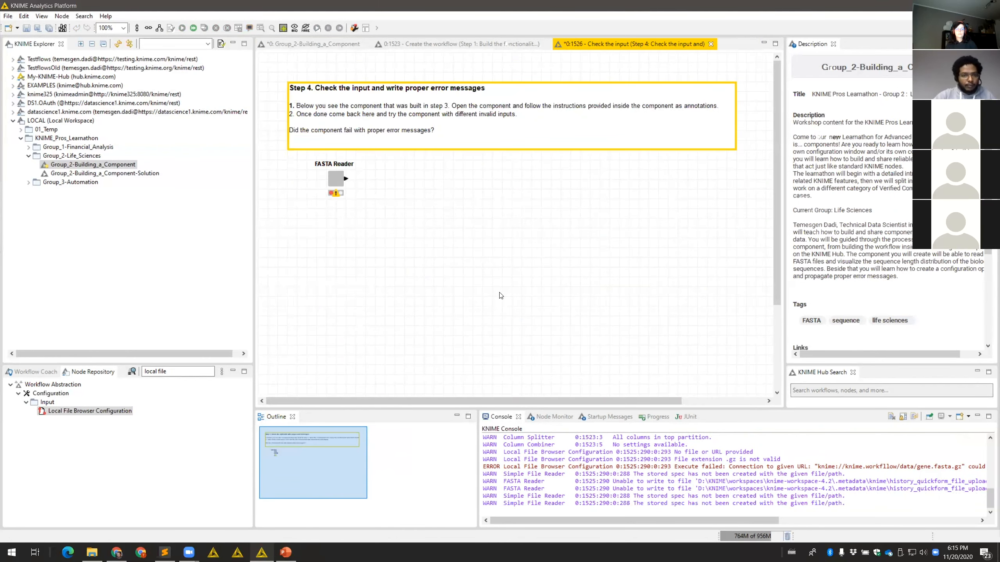
Choose 02_invalid.fasta as the Step 4 FASTA Reader's input file, execute the component and check its status message
double_click(340, 179)
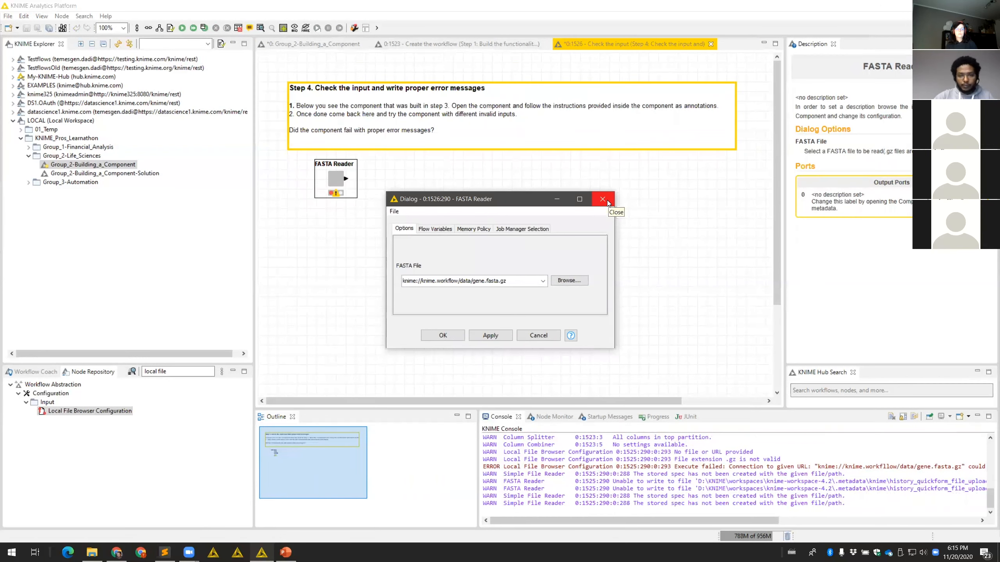
click(571, 283)
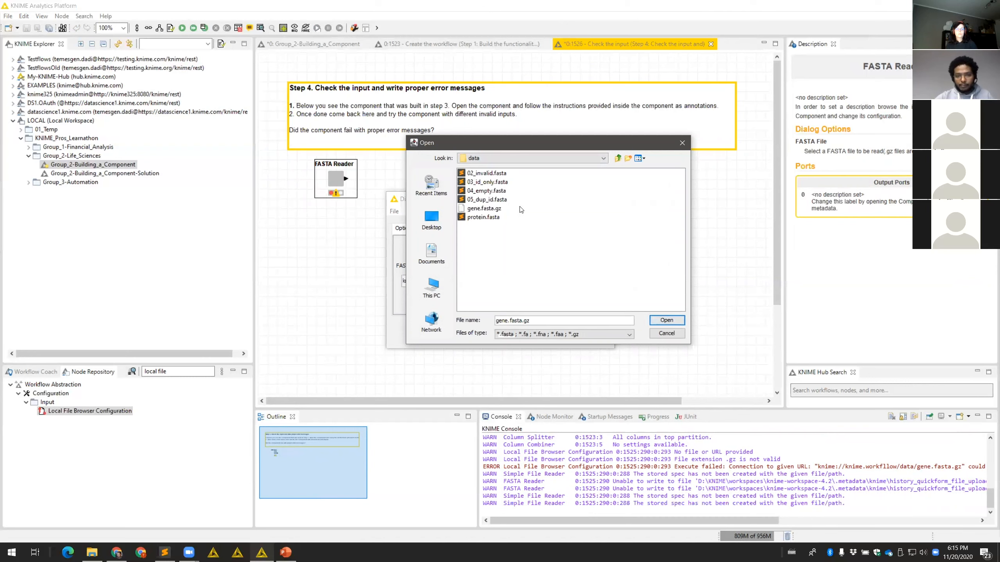
click(484, 173)
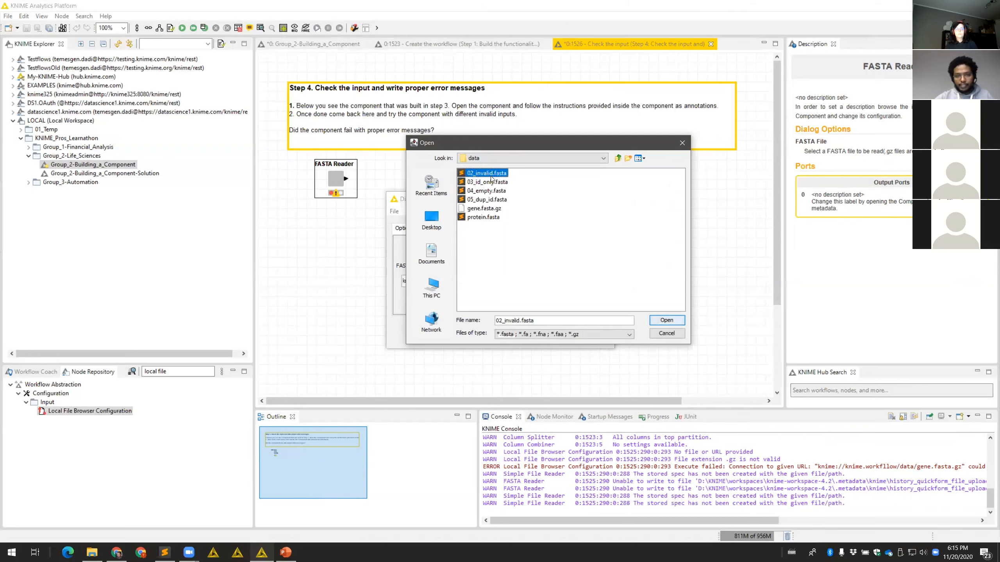
click(666, 320)
click(442, 335)
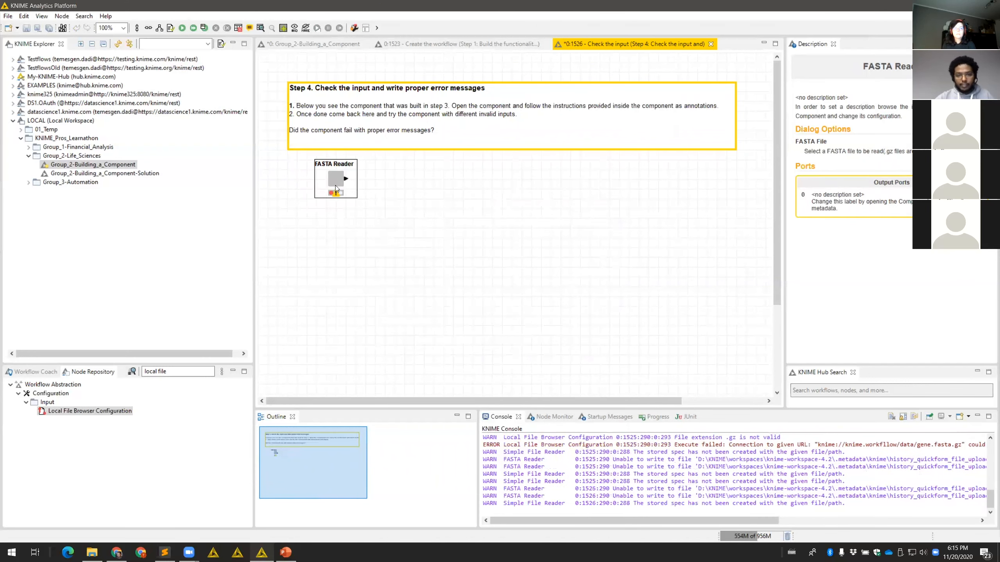
right_click(338, 188)
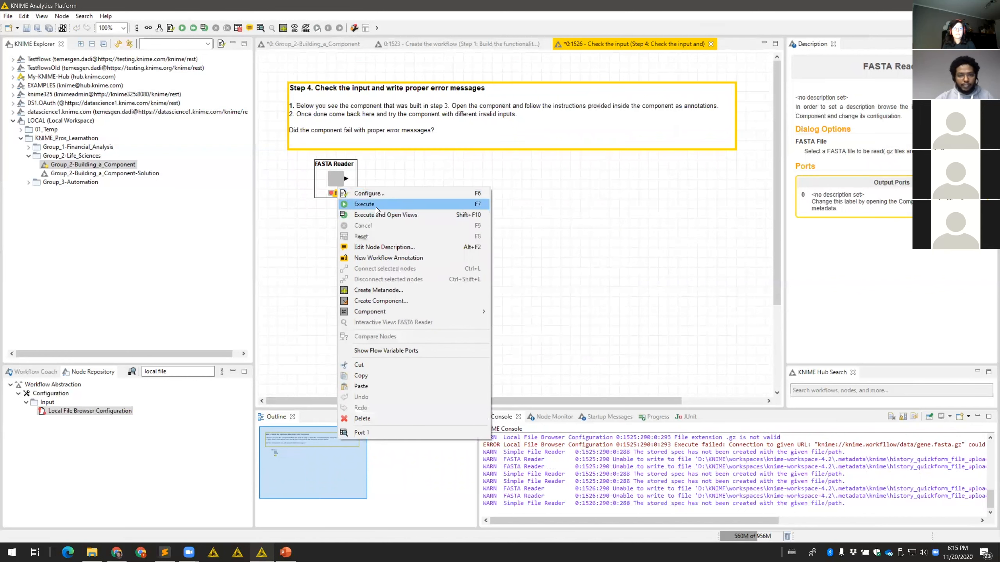
click(378, 205)
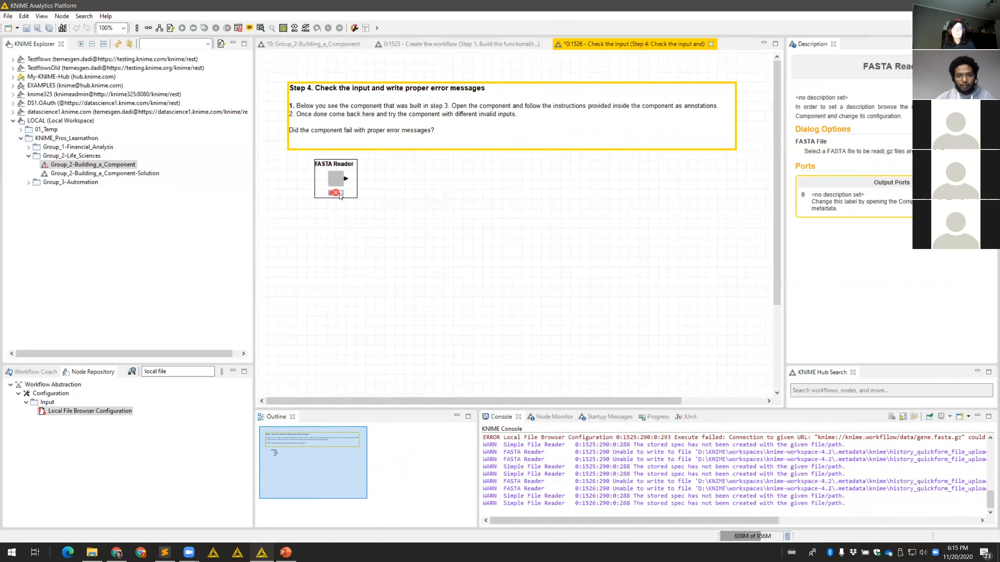
mouse_move(338, 196)
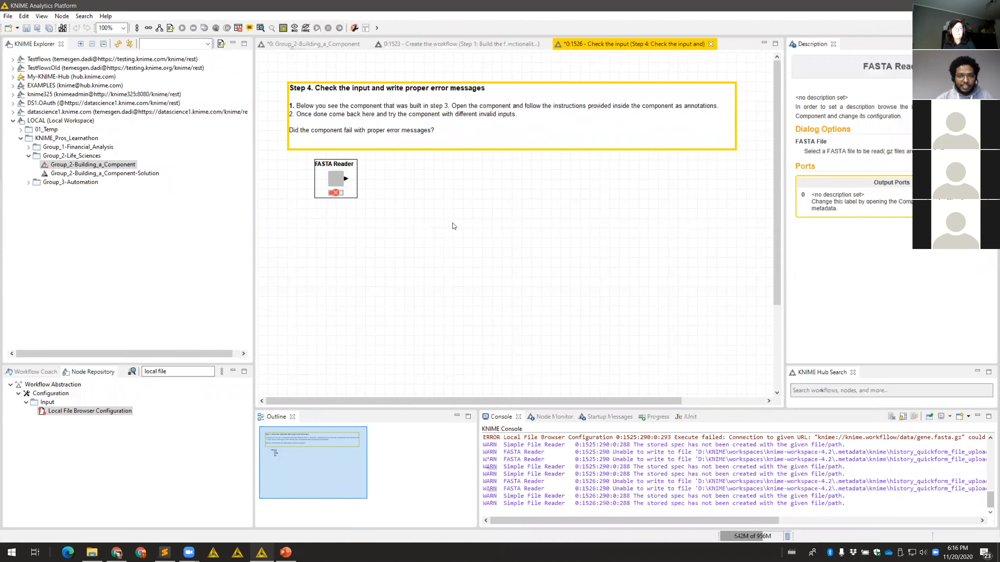
Open the FASTA Reader component and its inner Check Input metanode, and look over the error-handling instructions
ctrl+double_click(334, 181)
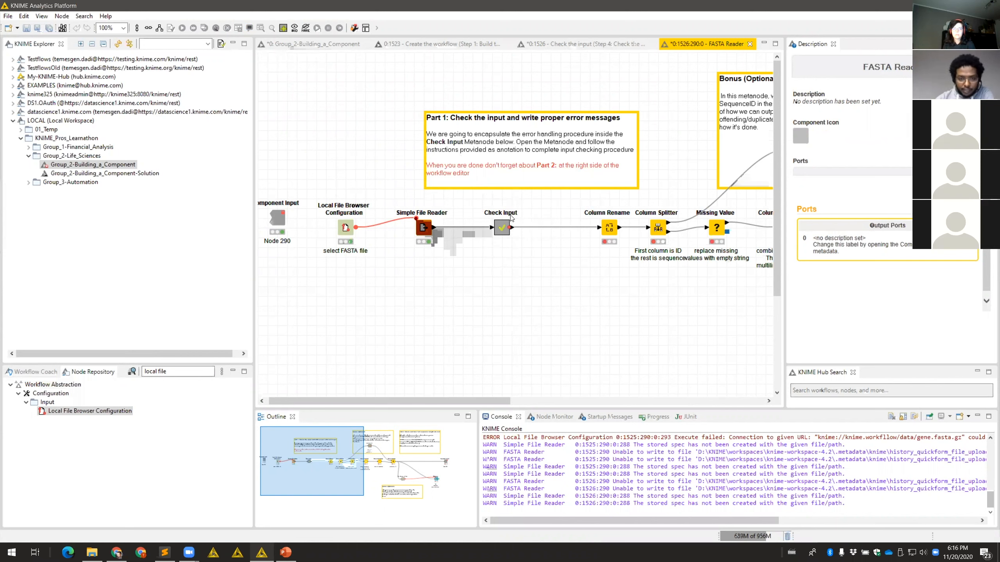
double_click(503, 228)
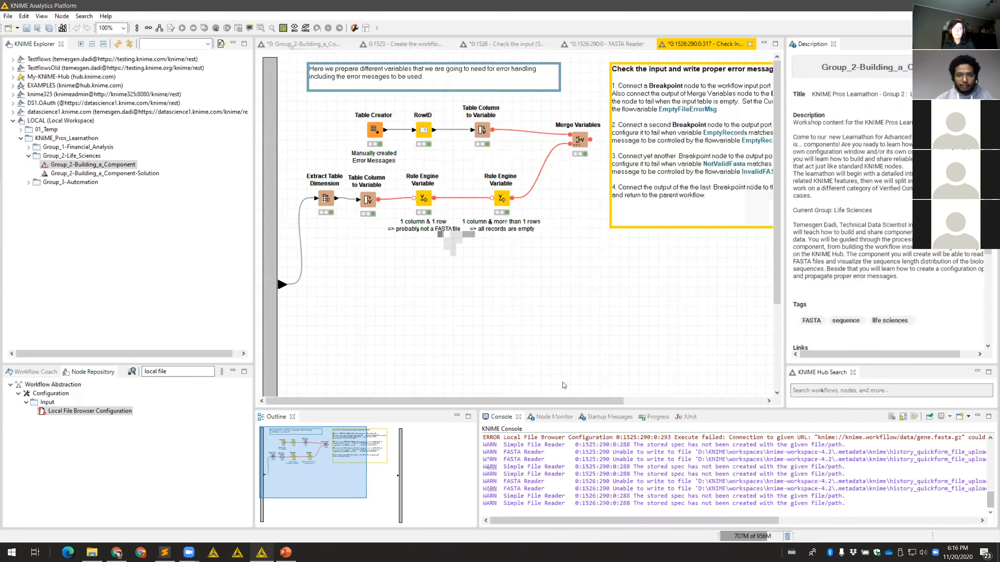
mouse_move(555, 400)
mouse_down()
mouse_move(720, 411)
mouse_move(627, 398)
mouse_up()
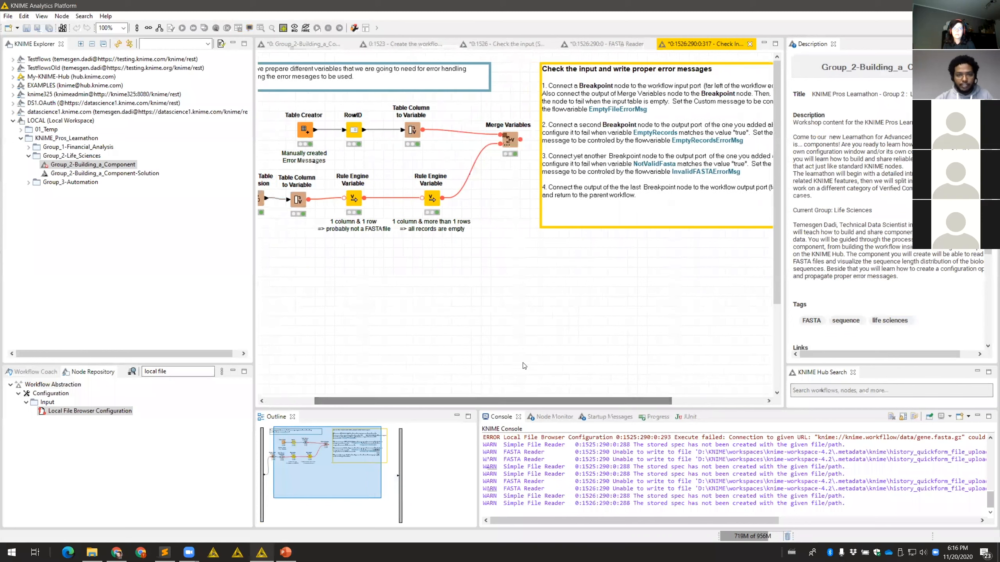
drag(499, 400, 433, 394)
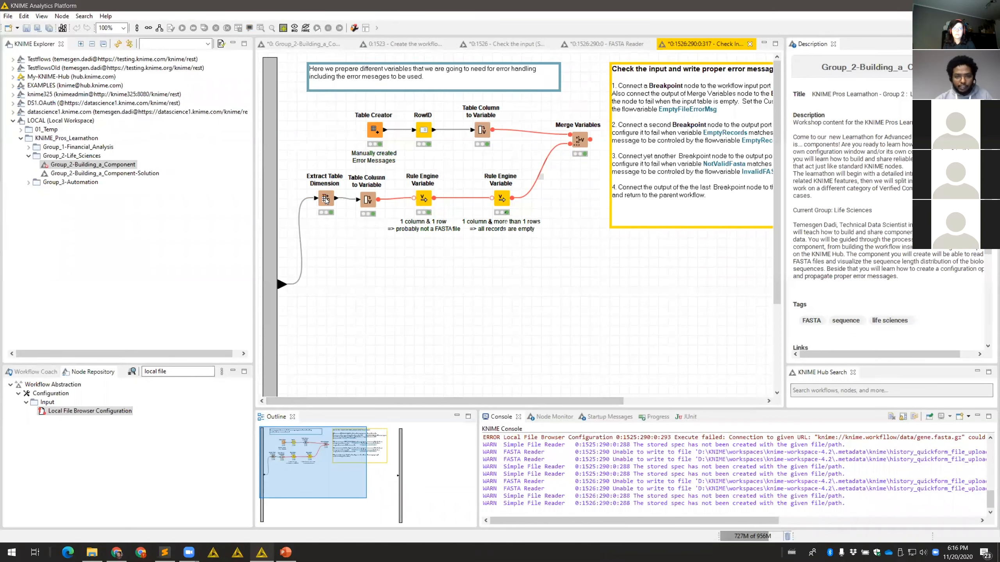
Inspect the flow variables output by the Table Column to Variable node that follows Extract Table Dimension
click(369, 200)
right_click(369, 202)
click(393, 436)
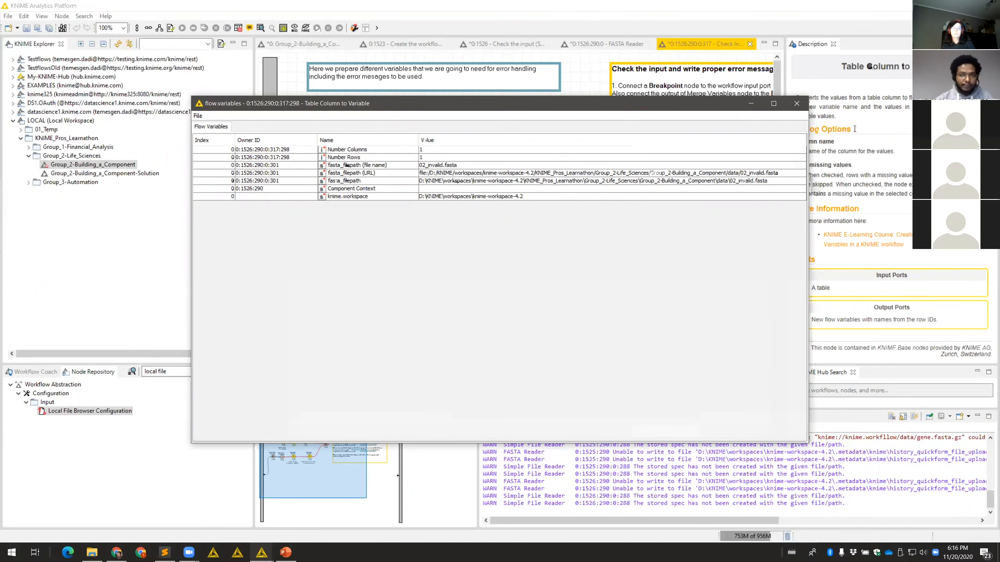
click(797, 105)
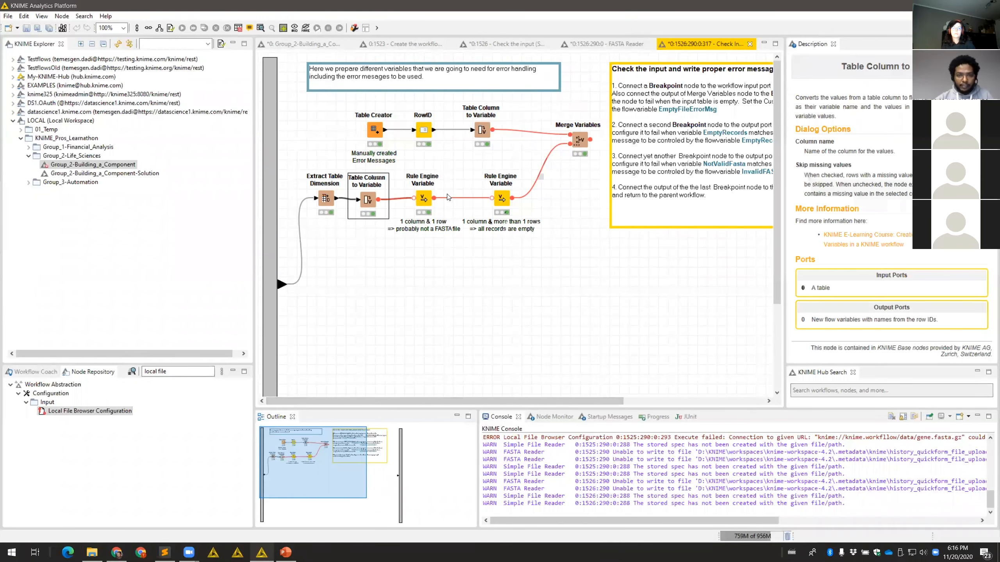
Open the Table Creator's settings, widen both columns to read the error message names and texts, and close the dialog unchanged
click(377, 132)
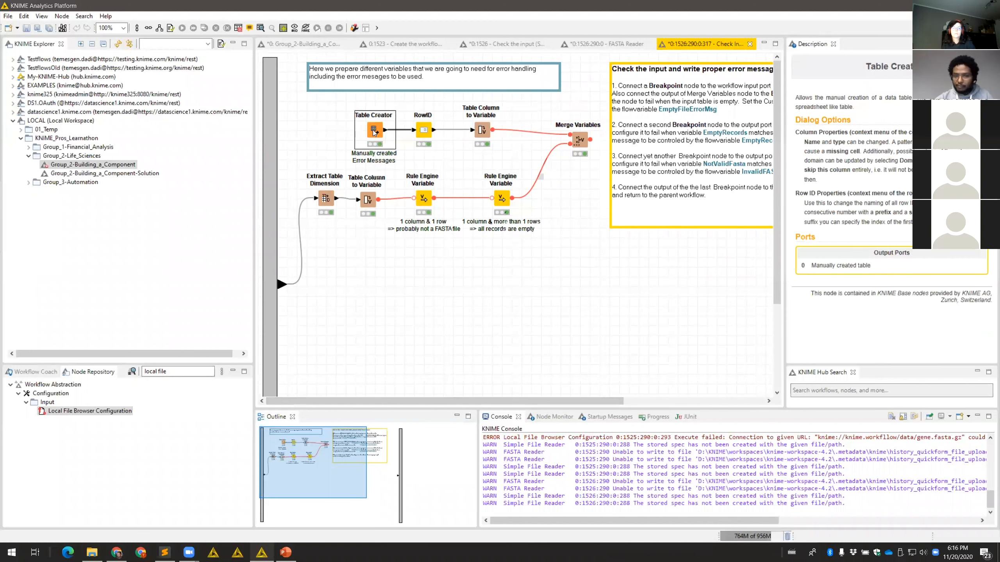
double_click(374, 132)
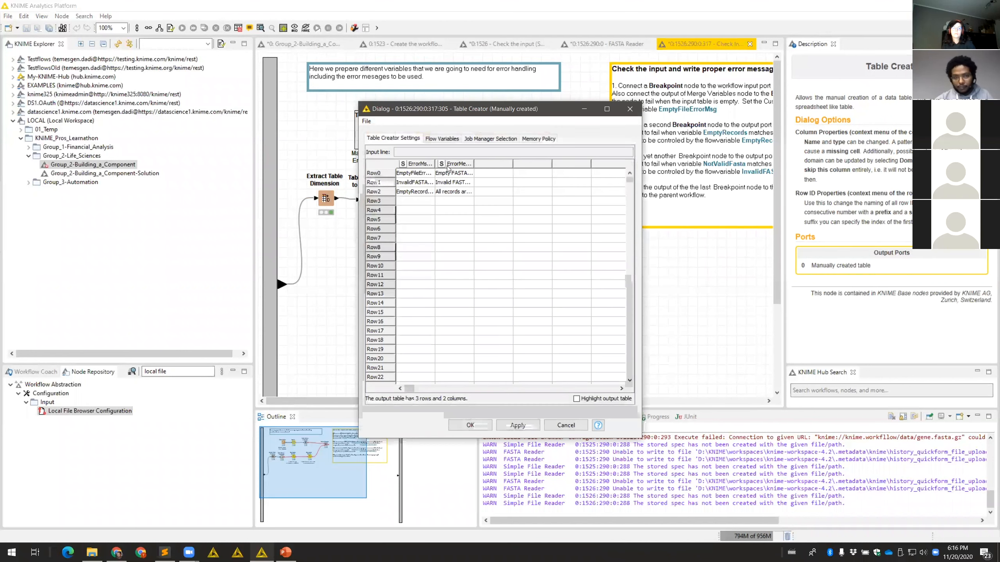
drag(434, 163, 475, 163)
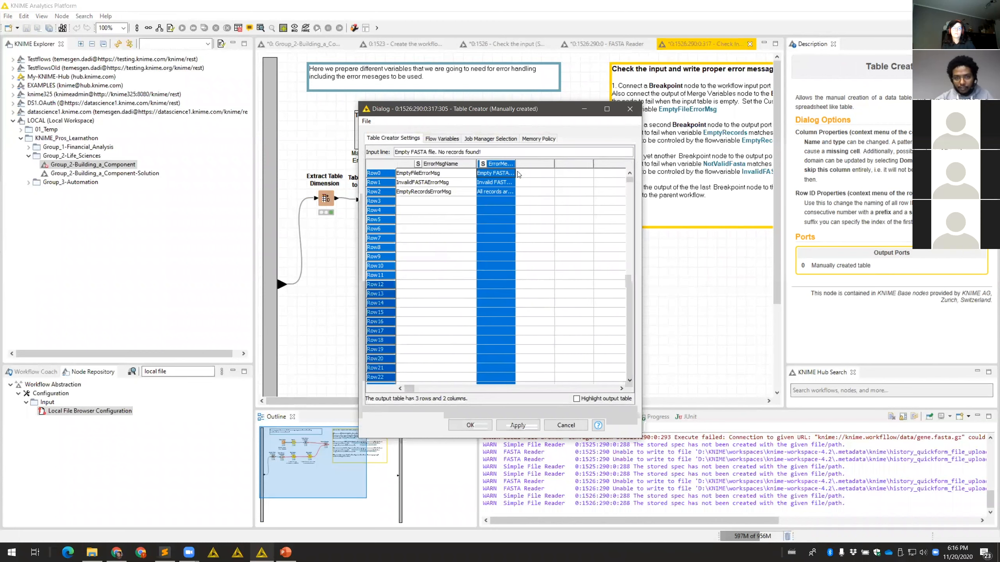
drag(514, 164, 598, 164)
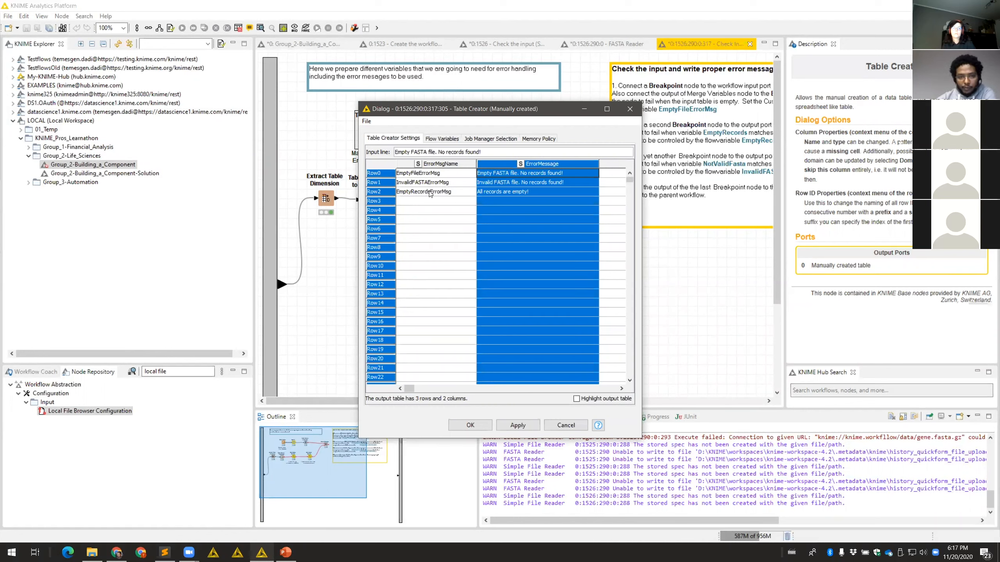
click(630, 109)
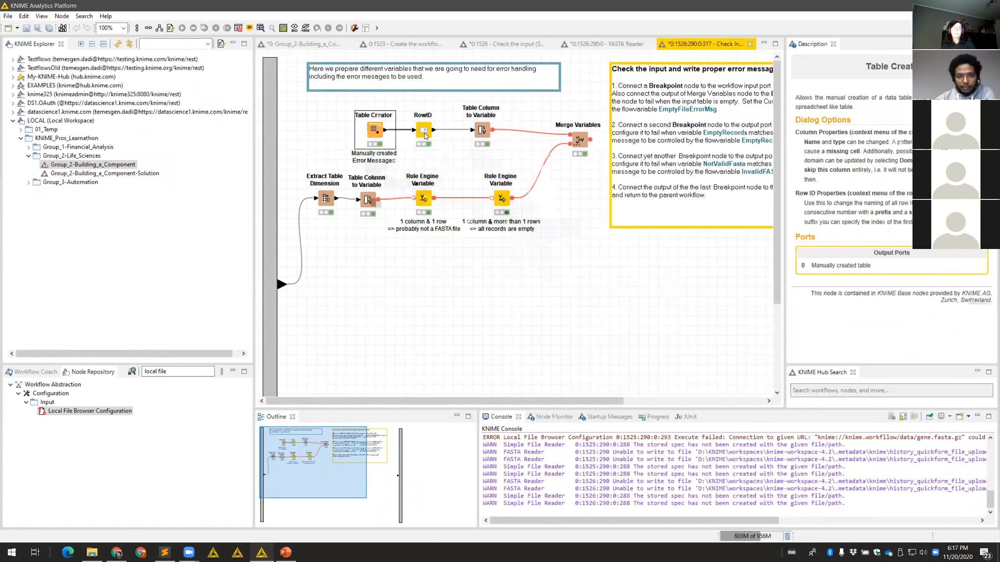
View the manually created output table of the Table Creator node and close it
right_click(377, 132)
click(451, 362)
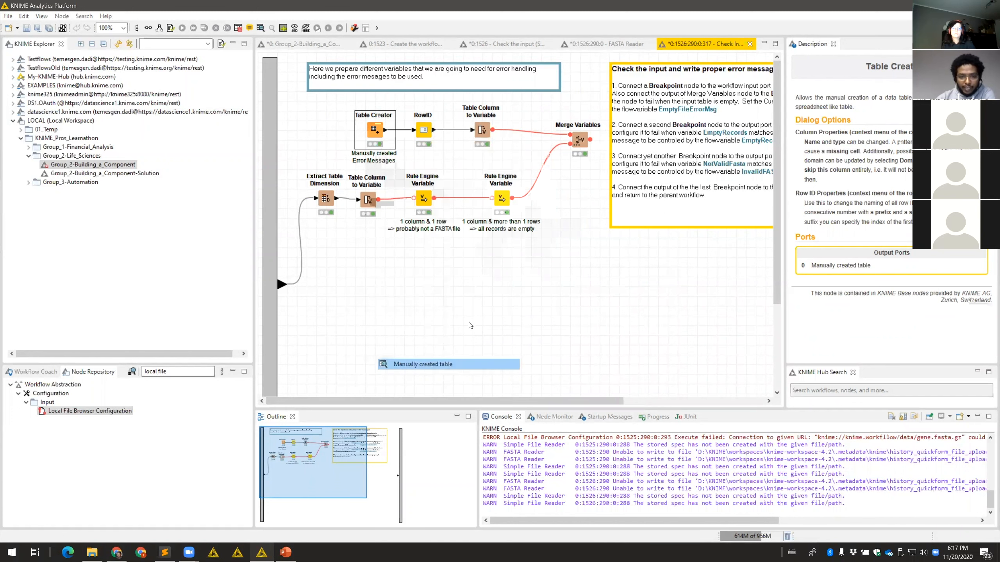
double_click(288, 139)
click(796, 103)
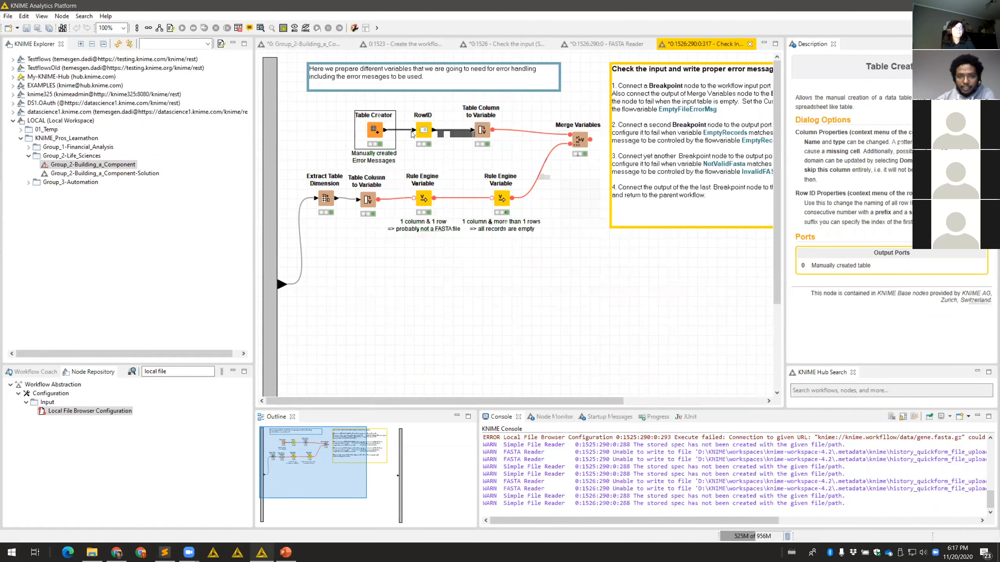
Inspect the names and values of the error message flow variables output by the Table Column to Variable node after RowID
right_click(481, 130)
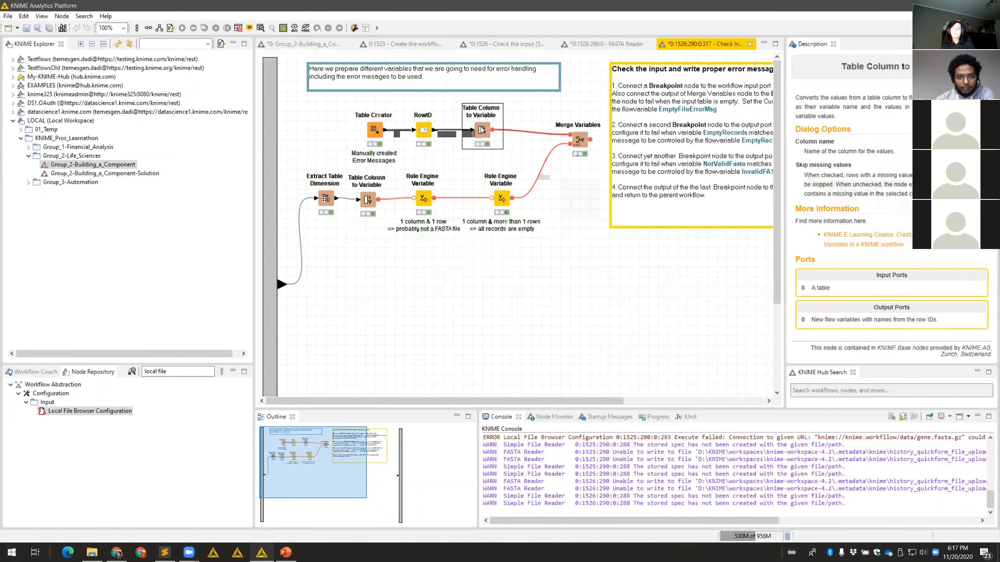
click(547, 364)
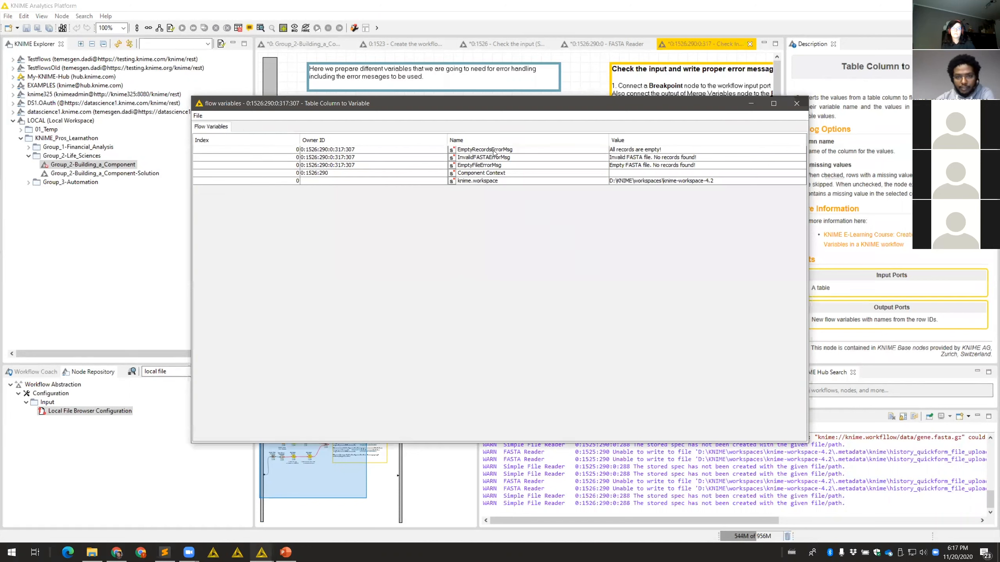
drag(495, 151, 506, 167)
drag(588, 169, 547, 169)
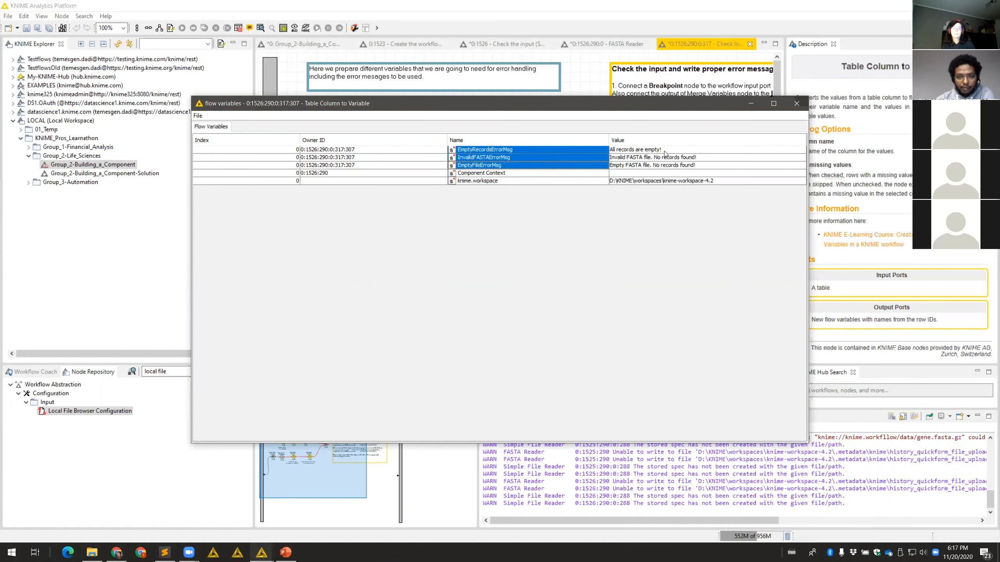
drag(664, 150, 712, 166)
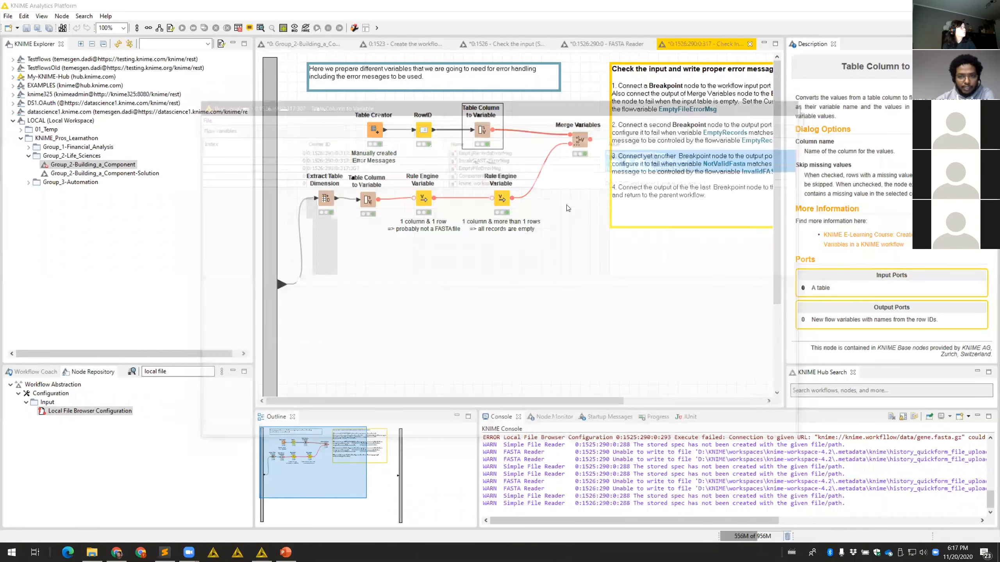
click(797, 103)
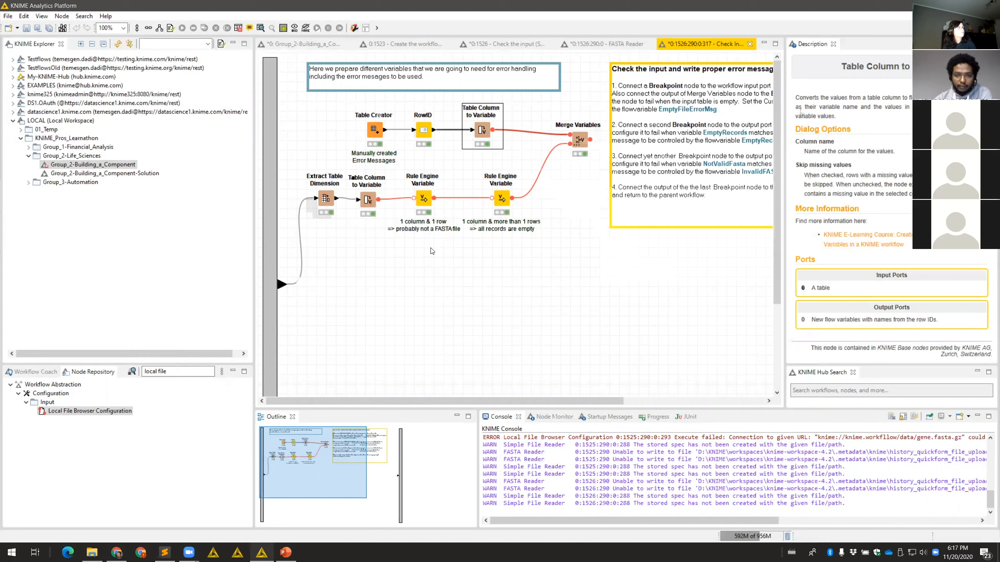
Shift the Table Column to Variable node that follows Extract Table Dimension slightly to line it up with its row
click(424, 236)
drag(371, 201, 375, 201)
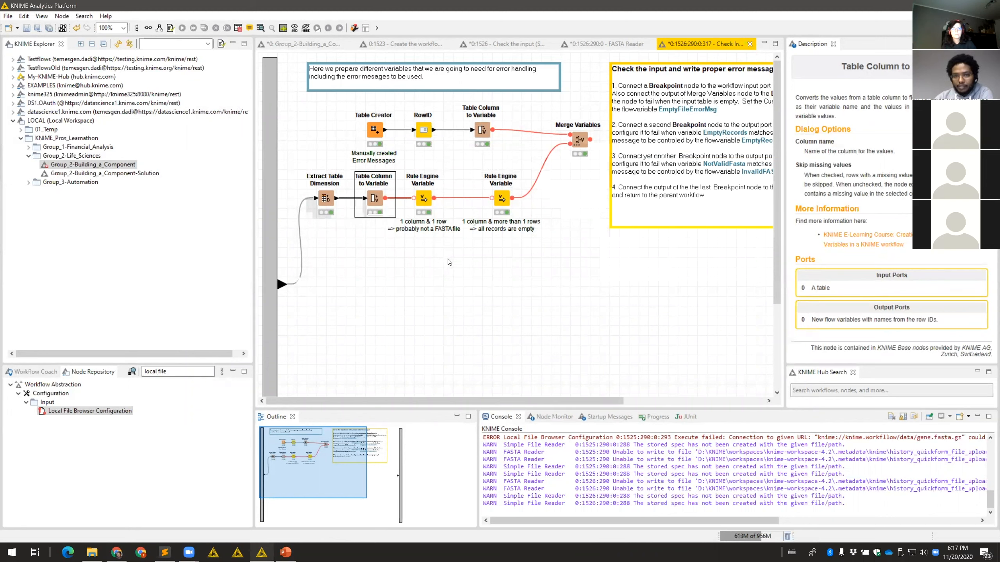
Review the rules and new flow variable name in the "1 column & 1 row" Rule Engine Variable node, and read the full Breakpoint instructions
double_click(423, 198)
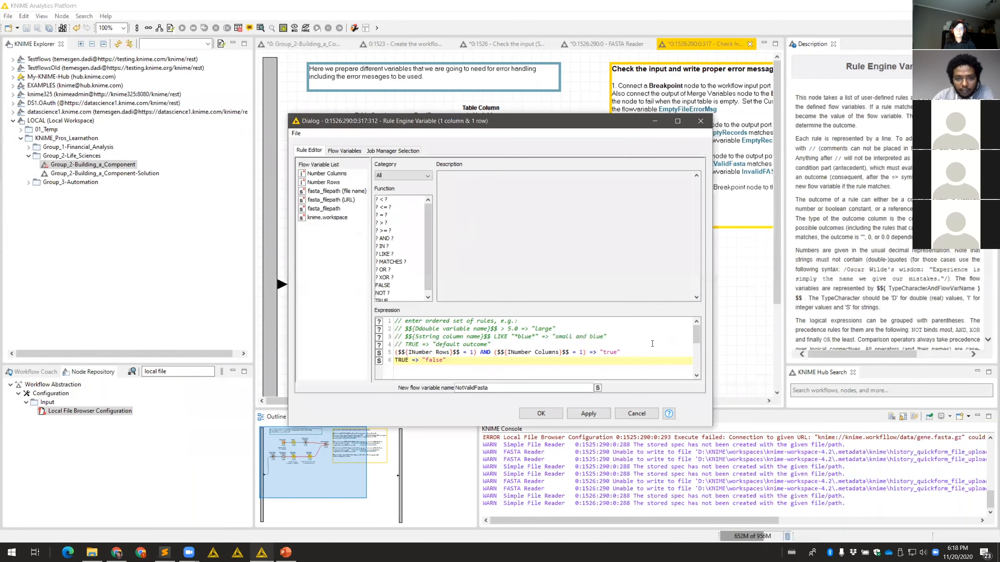
drag(514, 389, 453, 387)
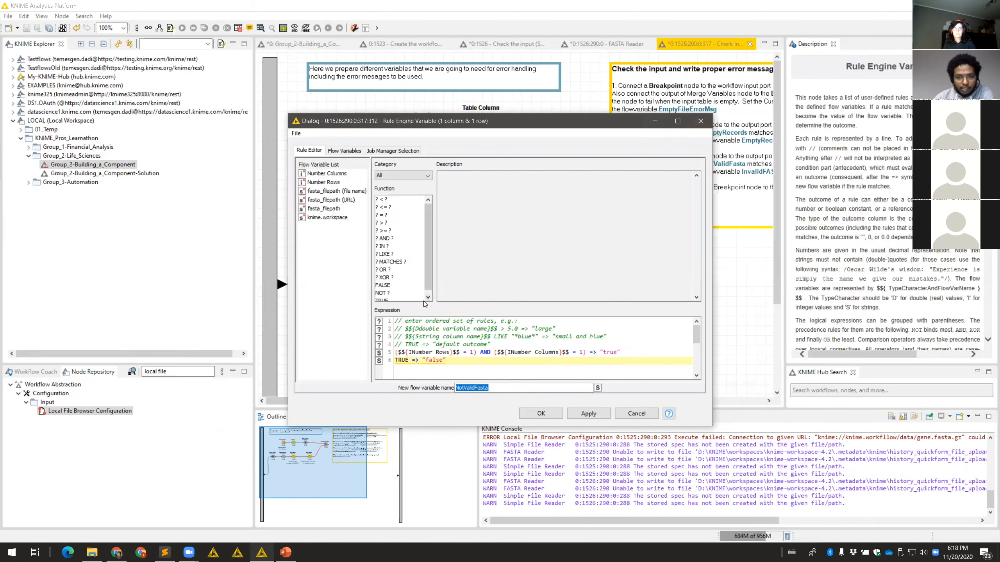
key(Escape)
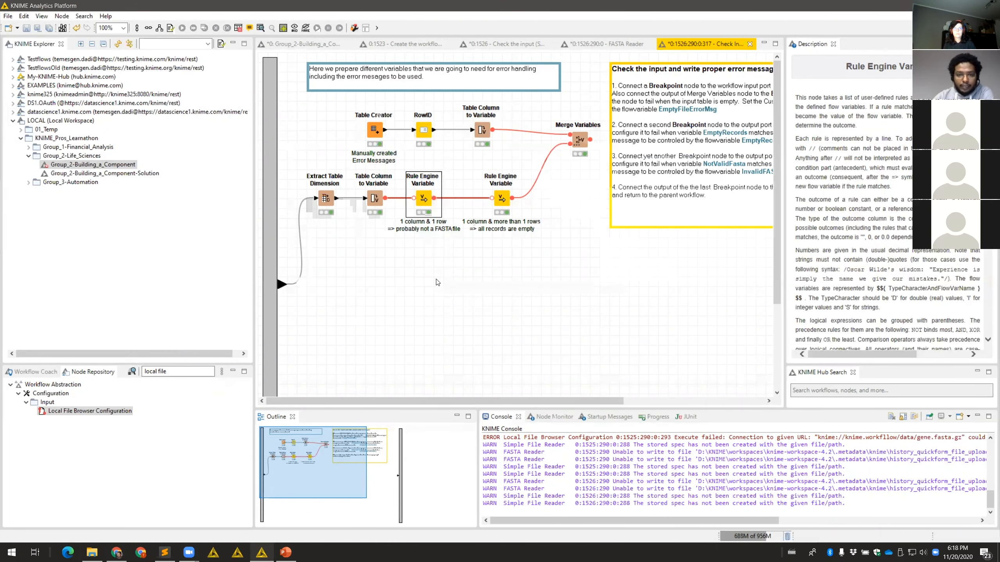
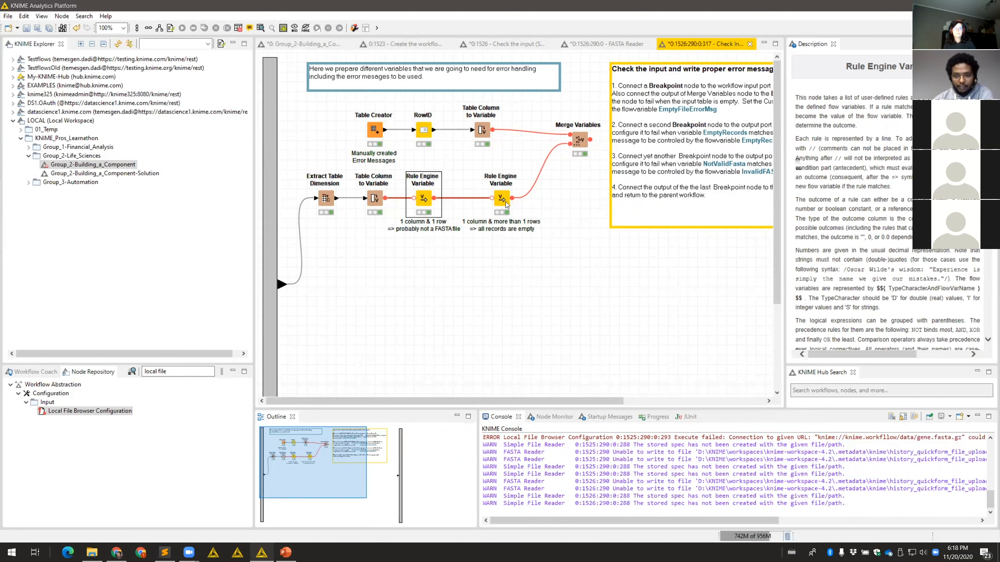
scroll(547, 402, right, 3)
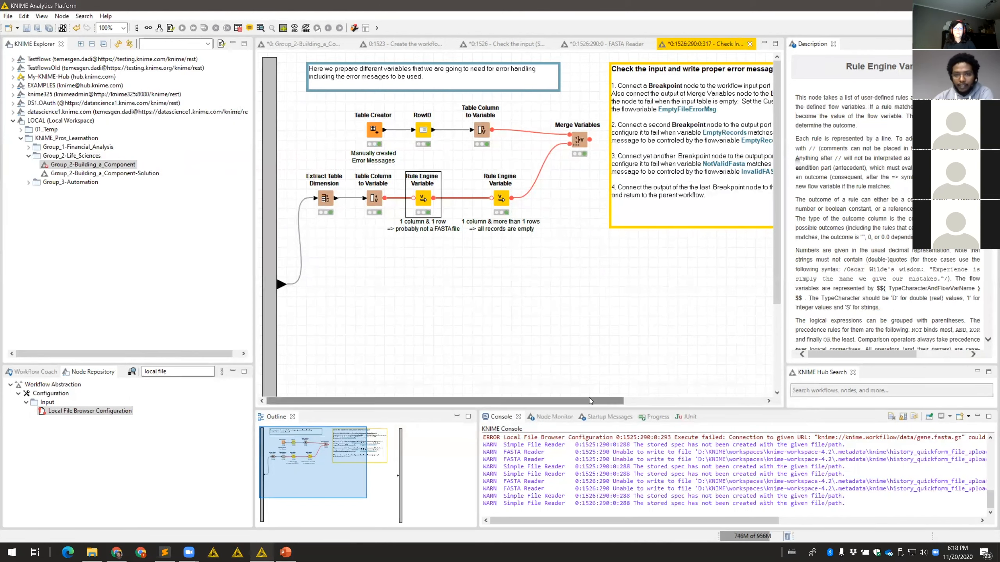
scroll(560, 364, left, 1)
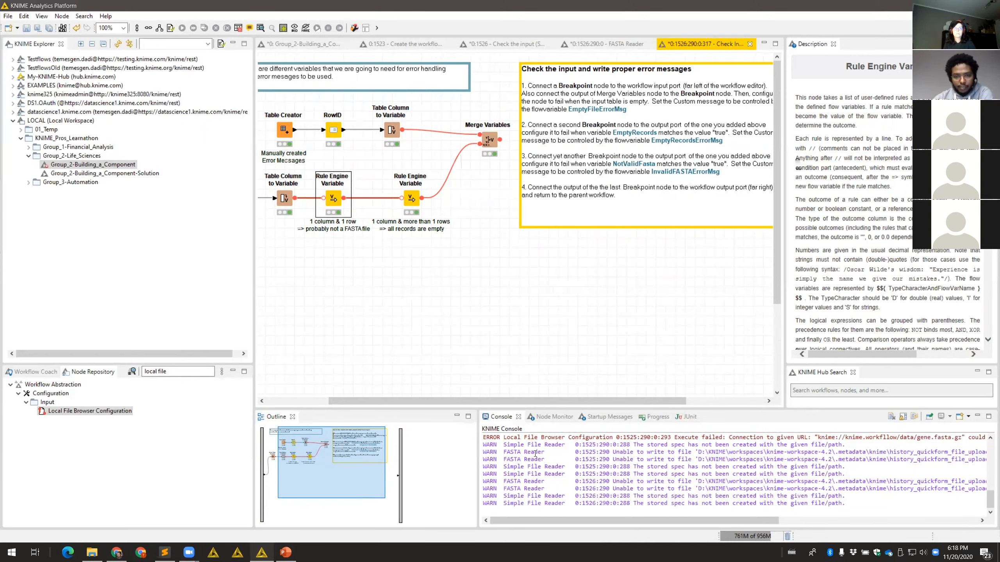
Find the Breakpoint node in the node repository and add it to the workflow below the instruction note
drag(530, 402, 609, 402)
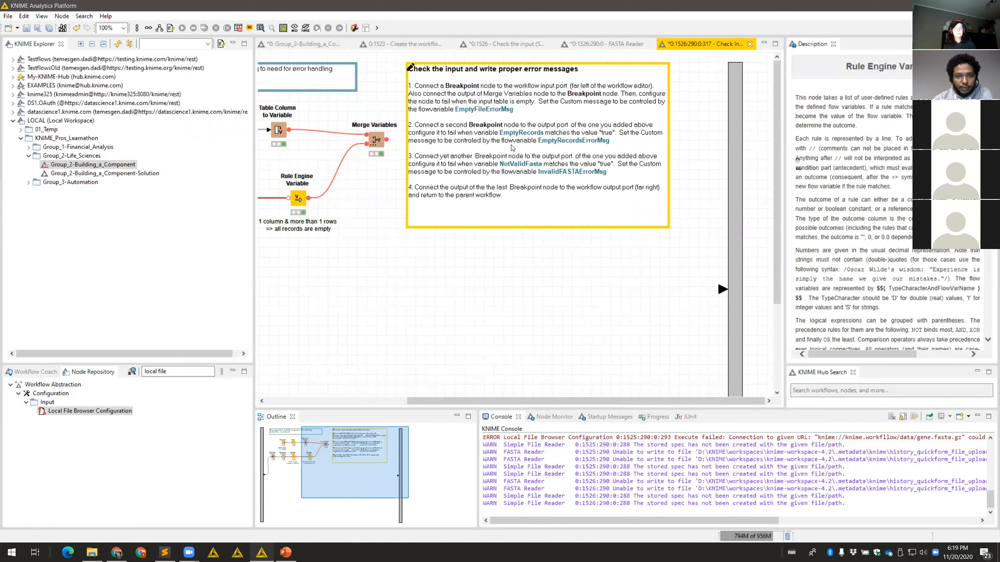
click(93, 372)
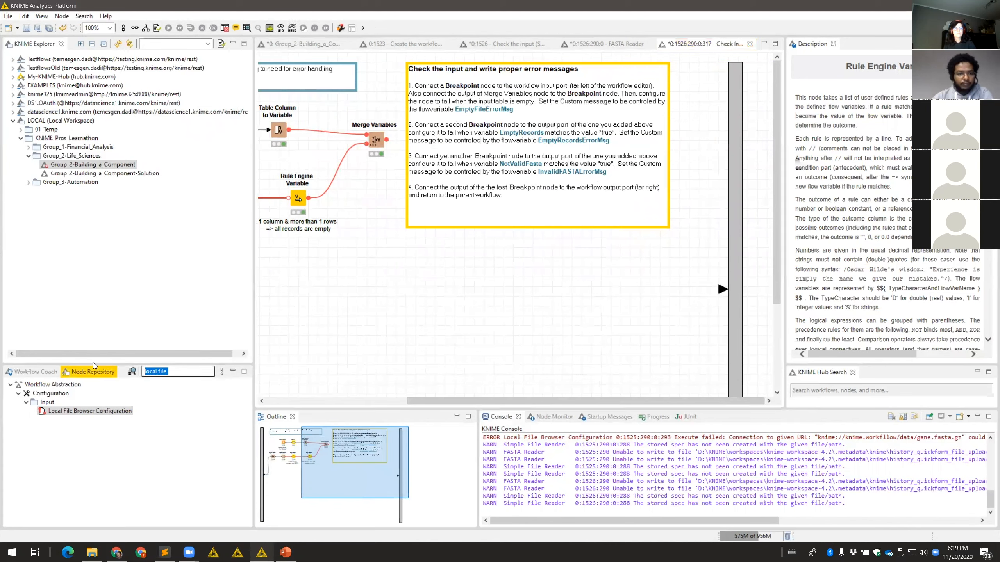
text(break)
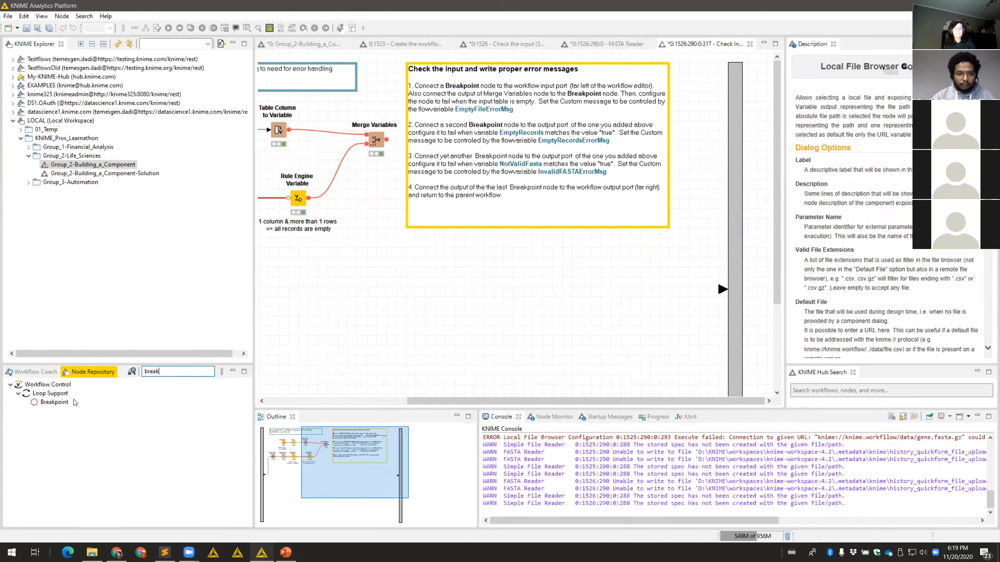
drag(75, 402, 465, 272)
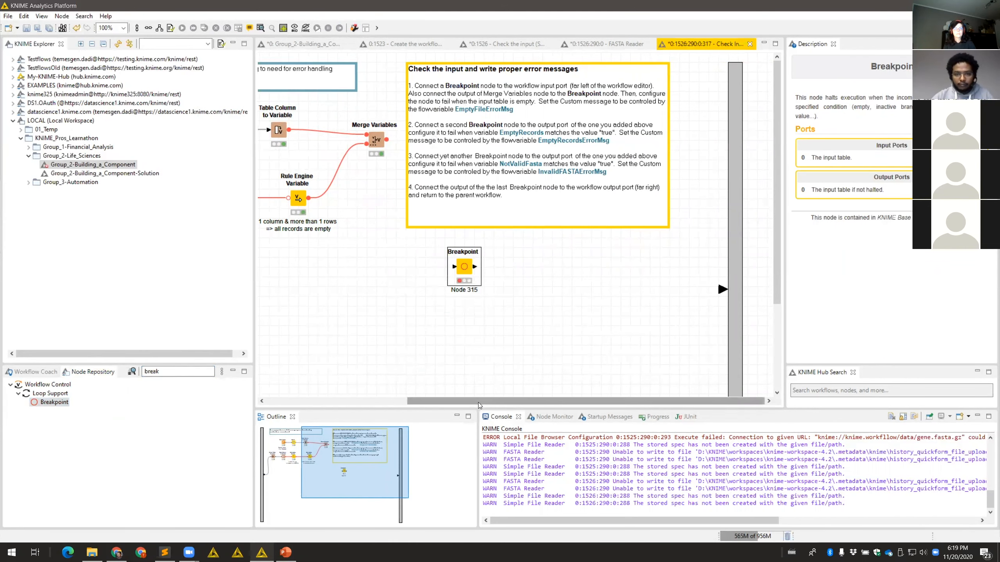
Connect the Breakpoint node's input to the workflow input port and to the Merge Variables output
drag(478, 402, 337, 402)
mouse_move(282, 284)
mouse_down()
mouse_move(650, 297)
mouse_move(665, 270)
mouse_up()
drag(665, 270, 615, 280)
drag(556, 402, 606, 401)
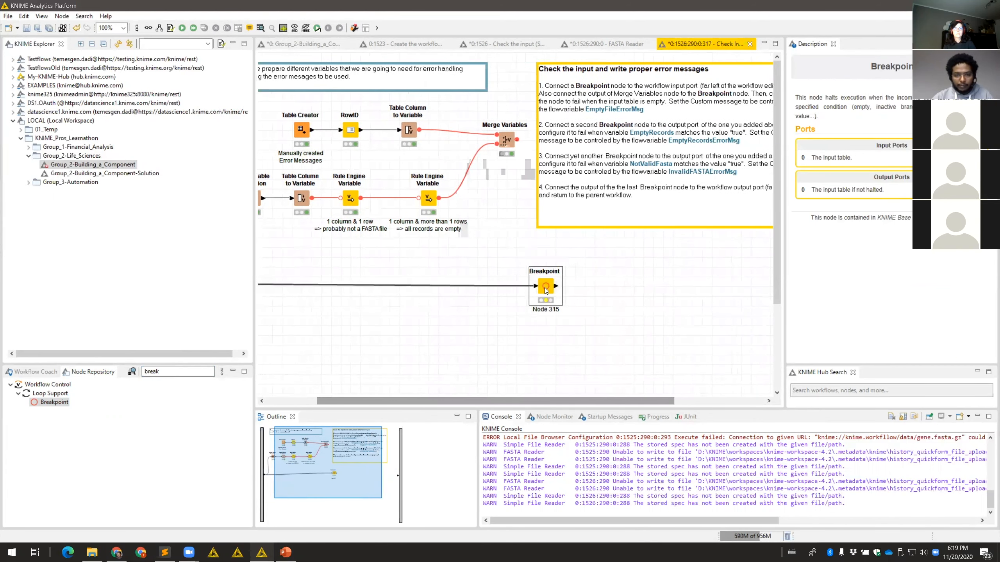
drag(562, 401, 633, 395)
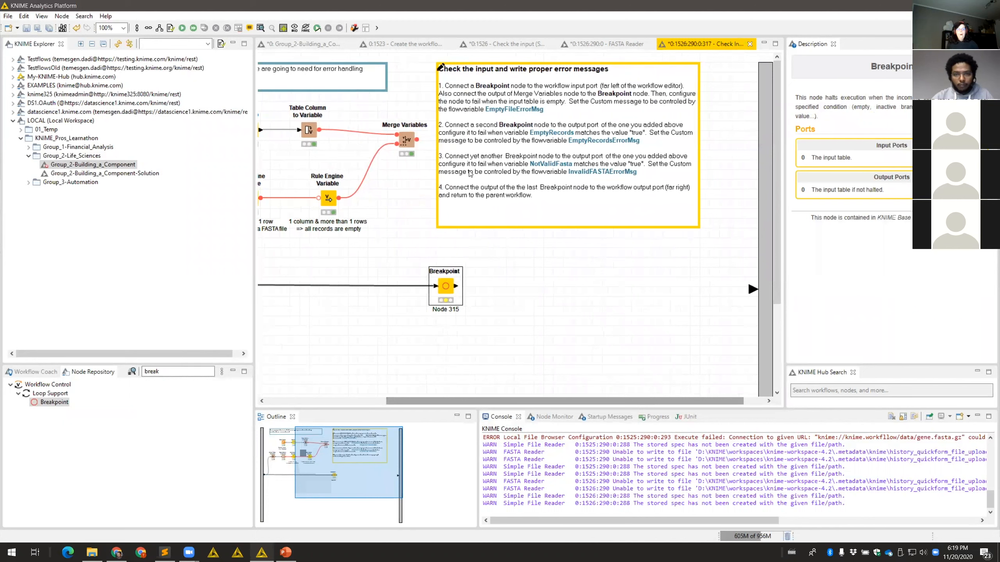
drag(417, 140, 438, 277)
Enable the Breakpoint for an empty table and assign the EmptyFileErrorMsg variable to its "Use custom error message" setting
double_click(446, 287)
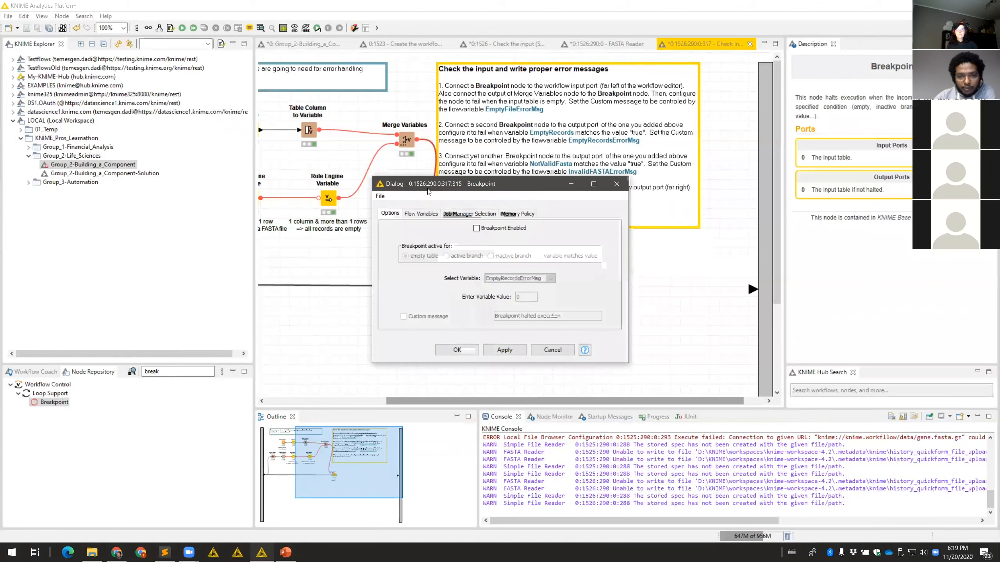
drag(429, 188, 534, 233)
click(598, 272)
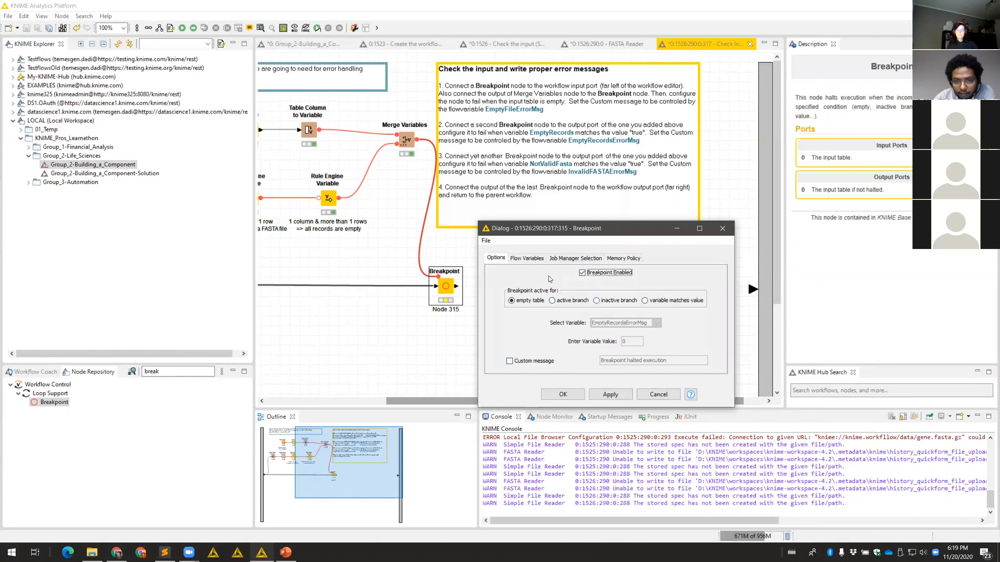
click(527, 259)
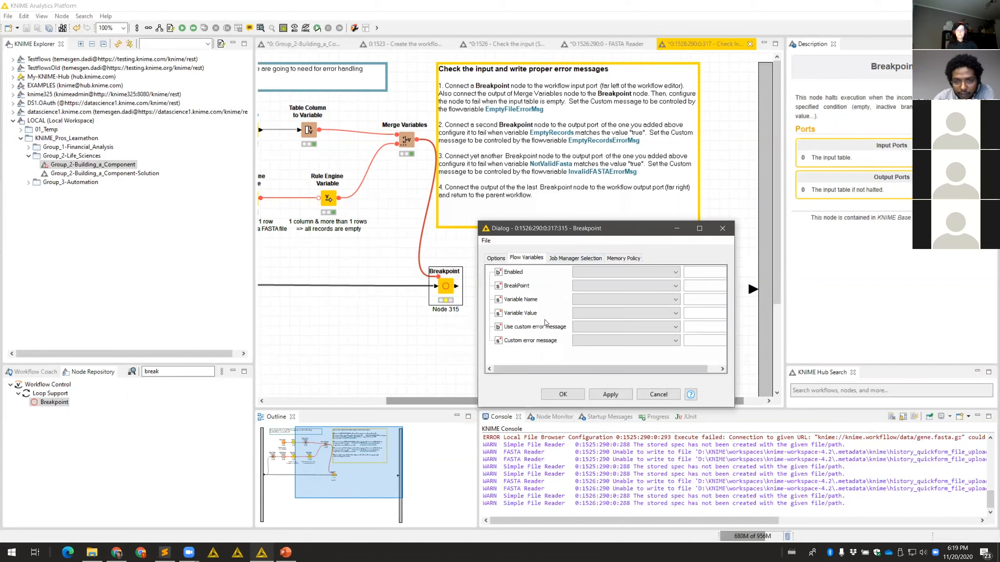
click(603, 328)
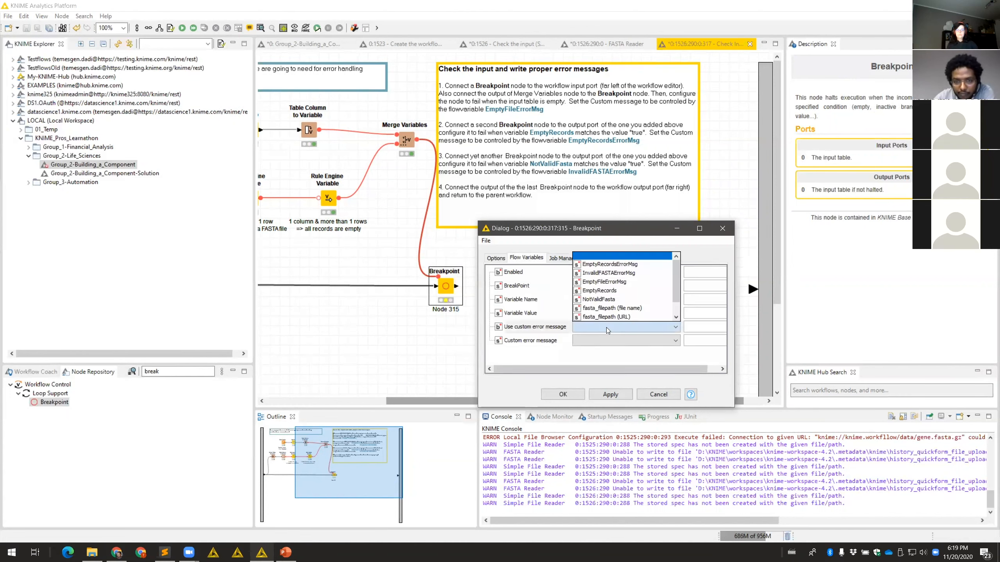
click(616, 282)
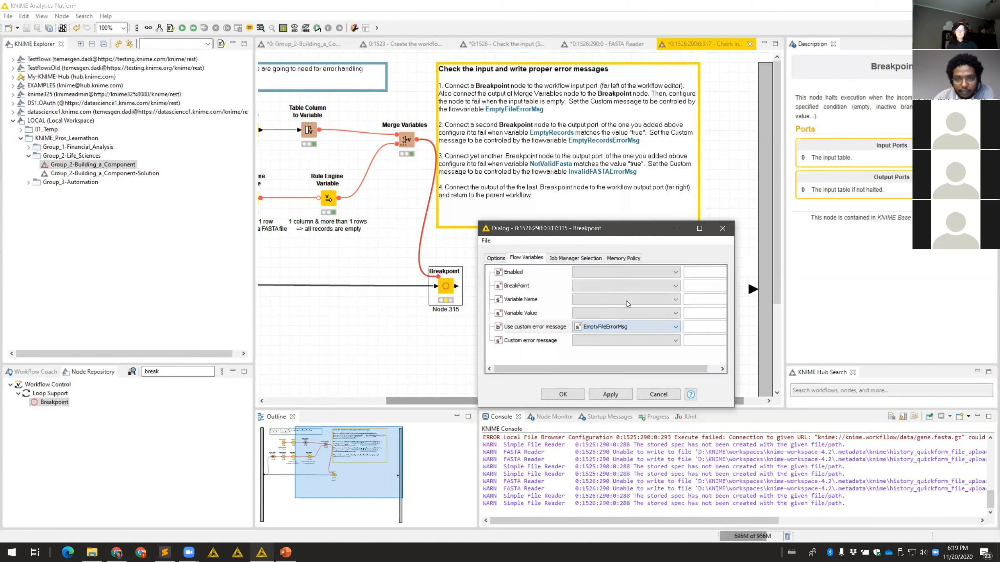
click(553, 394)
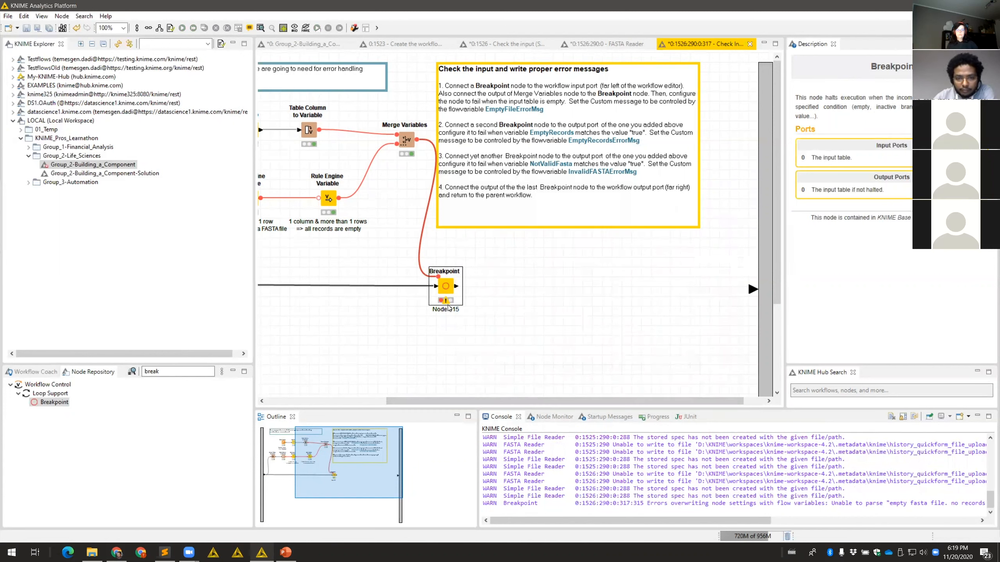
Turn on the Breakpoint's custom message and move the EmptyFileErrorMsg variable from "Use custom error message" to "Custom error message"
mouse_move(447, 303)
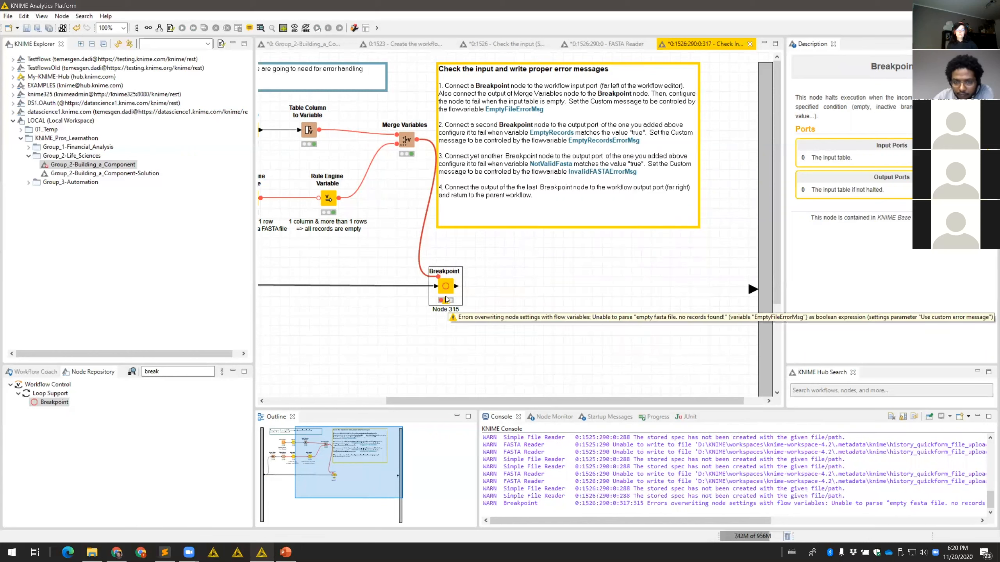
double_click(447, 288)
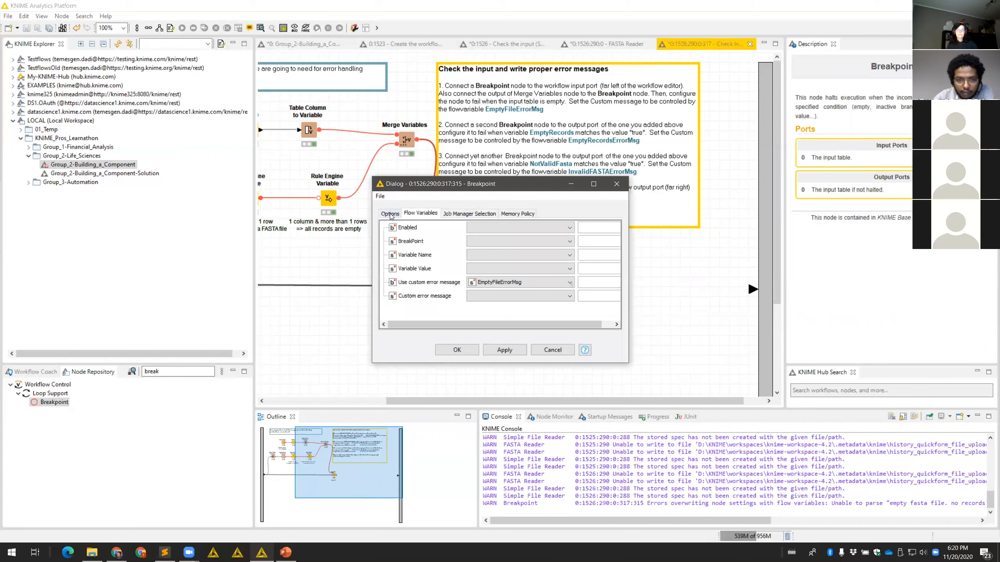
click(390, 214)
click(428, 309)
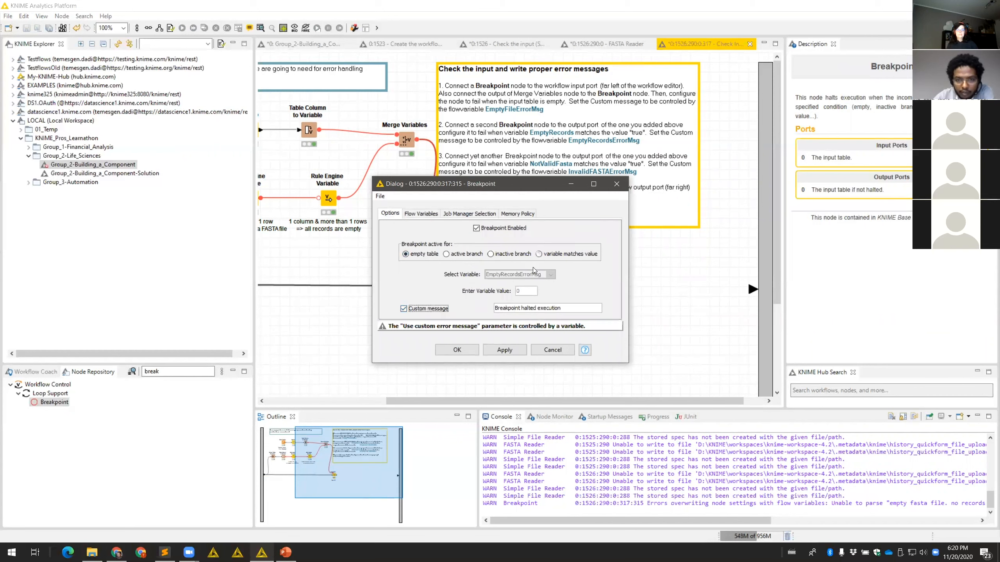
click(421, 216)
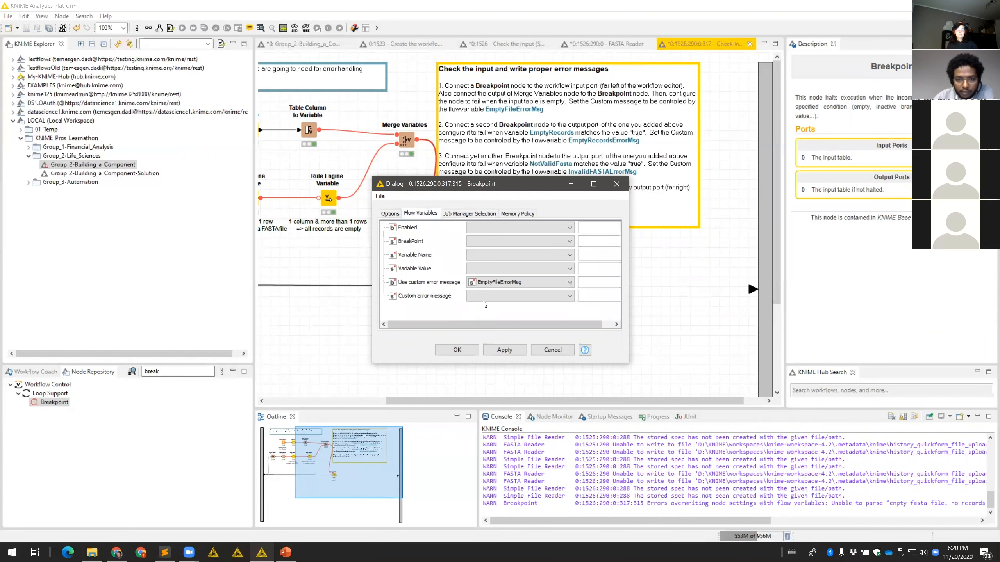
click(508, 282)
click(499, 211)
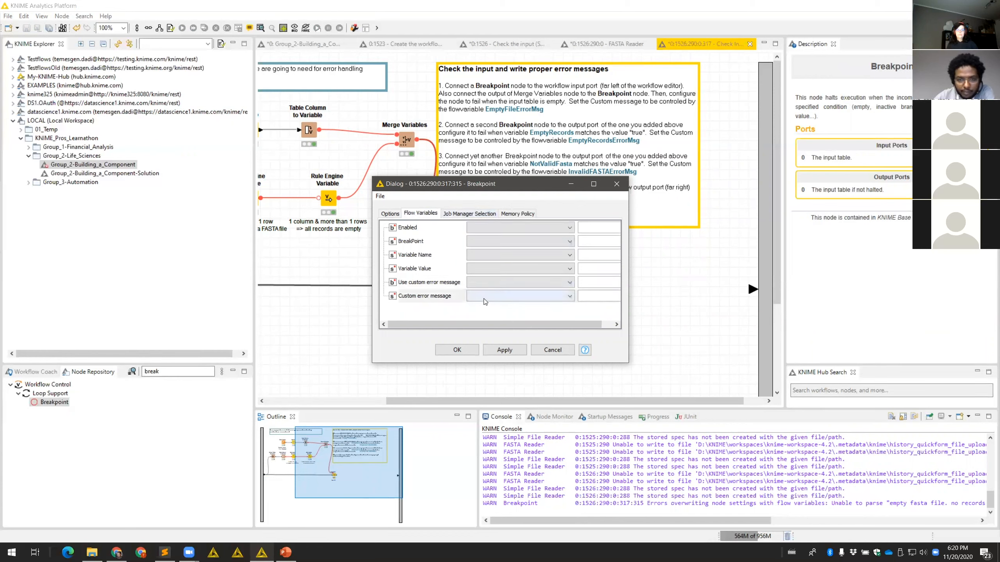
click(485, 296)
click(498, 251)
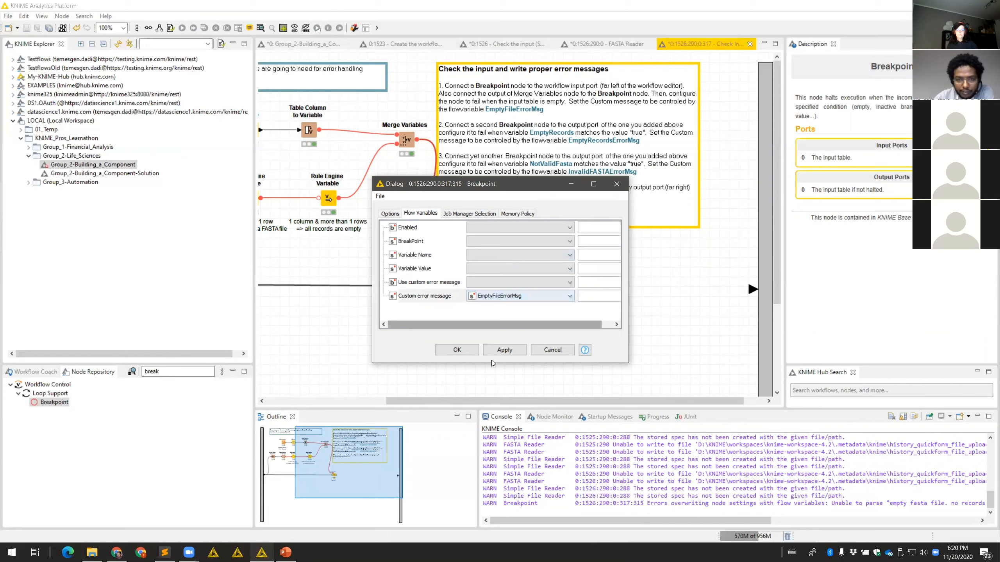
click(456, 349)
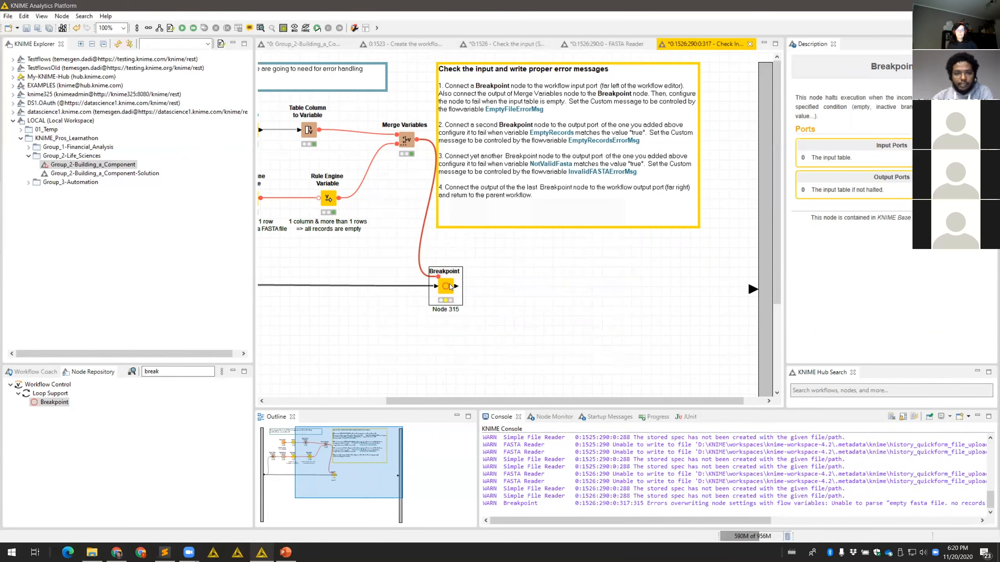
Duplicate the configured Breakpoint node and connect the copy to the first Breakpoint's output
key(ctrl+c)
key(ctrl+v)
drag(504, 346, 505, 286)
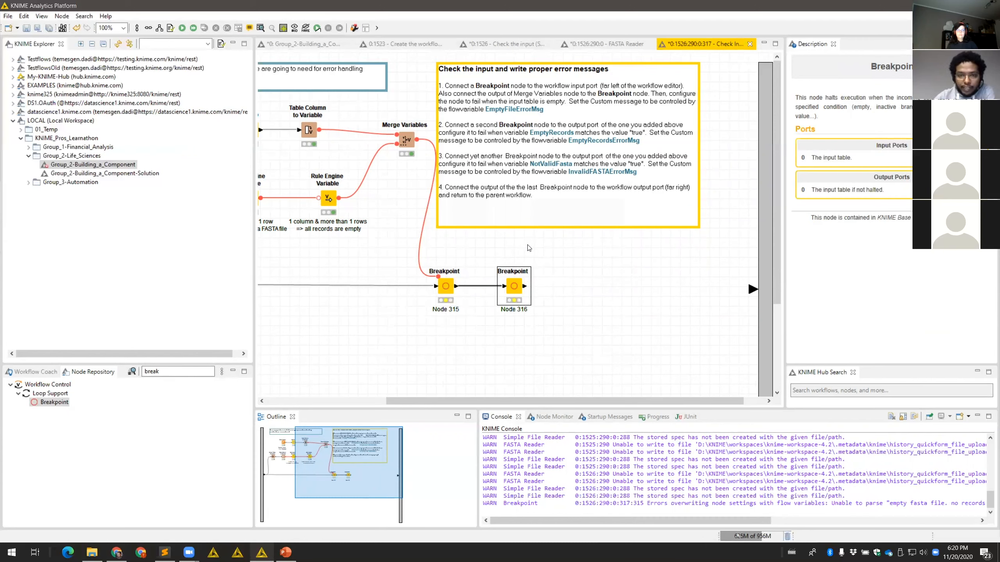
Set the second Breakpoint to halt when the variable EmptyRecords matches the value "true"
double_click(514, 287)
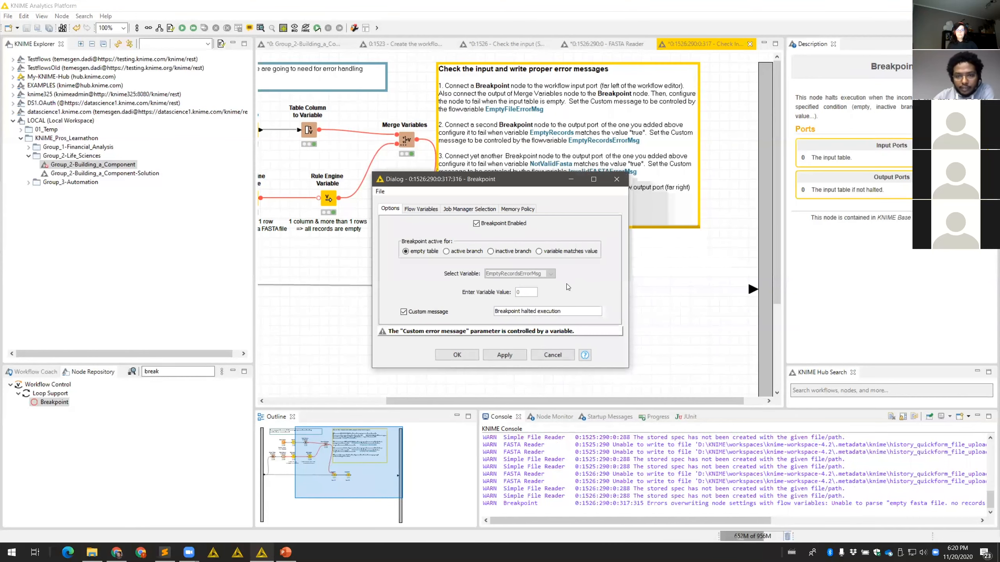
click(577, 252)
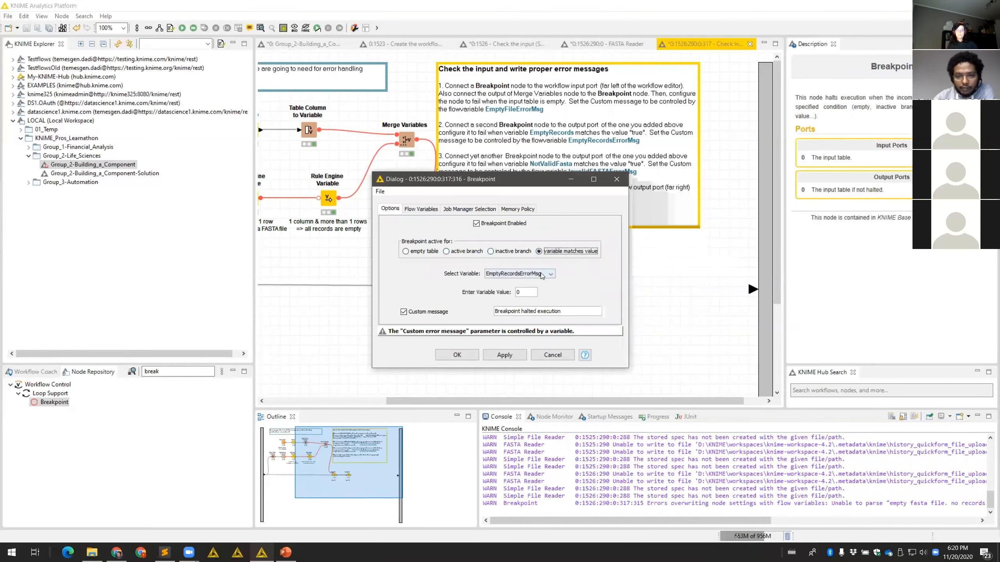
click(542, 275)
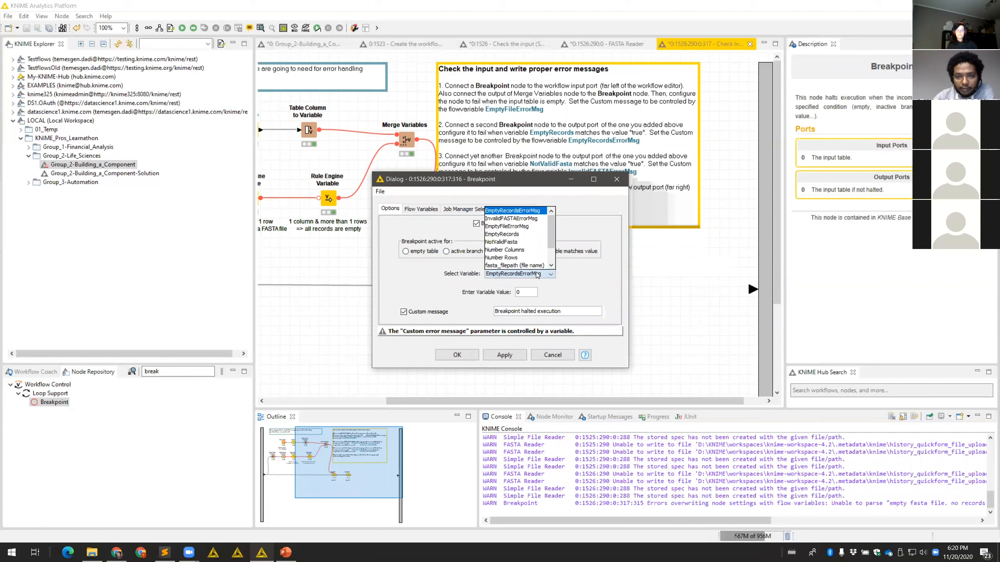
click(511, 234)
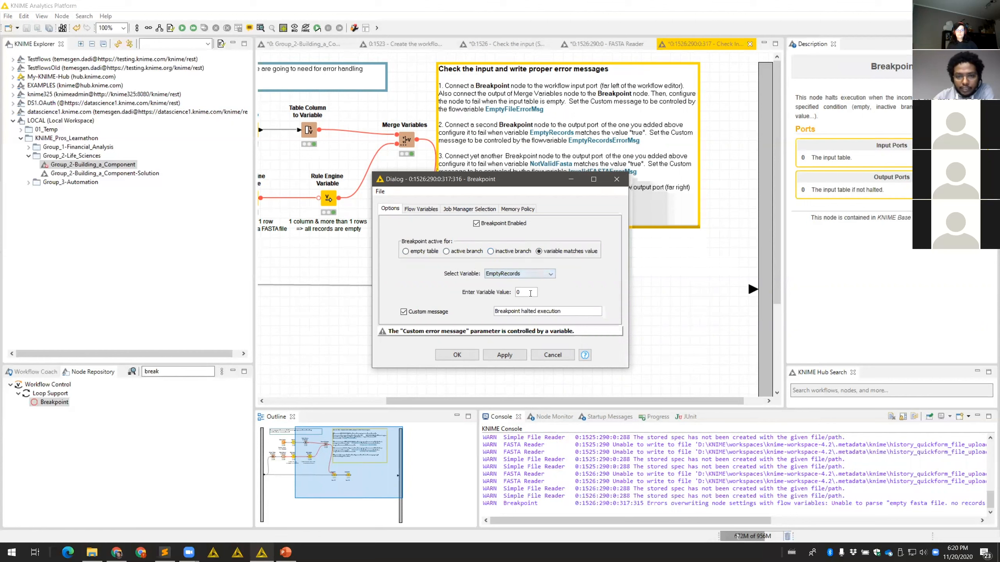
text(true)
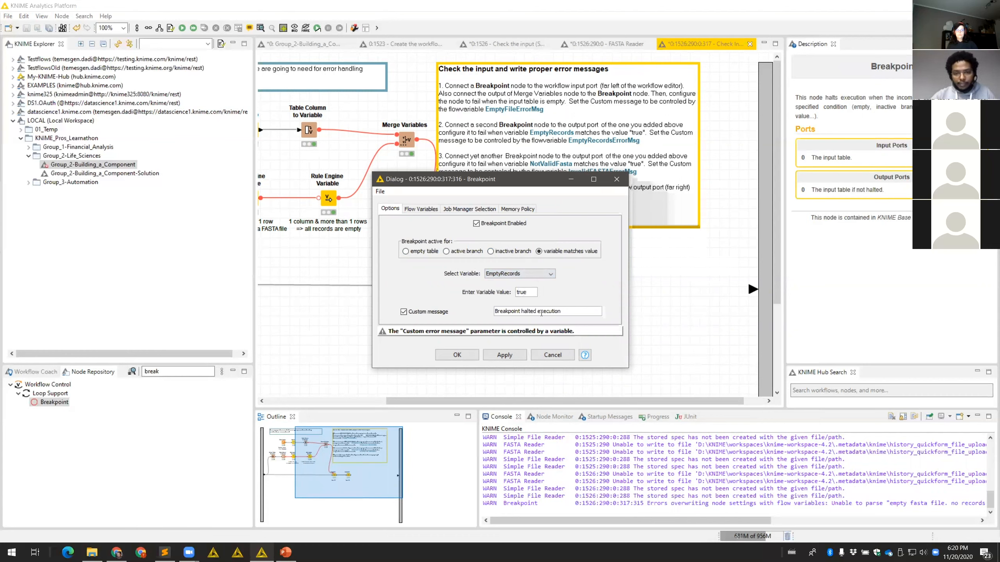
Control the second Breakpoint's custom error message with the EmptyRecordsErrorMsg variable and execute the node
click(433, 210)
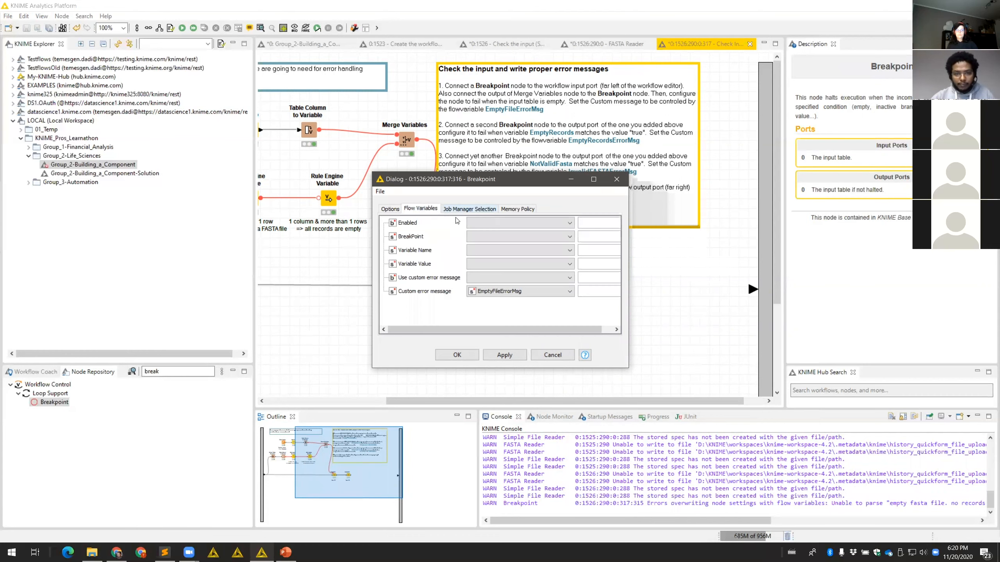
click(518, 293)
scroll(528, 261, up, 1)
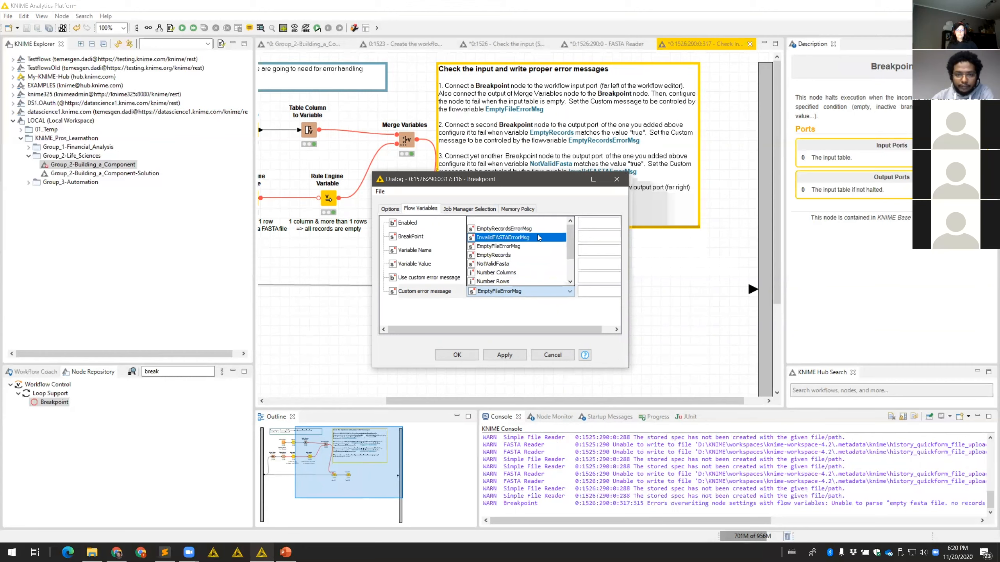
click(504, 228)
click(475, 359)
right_click(512, 287)
click(531, 300)
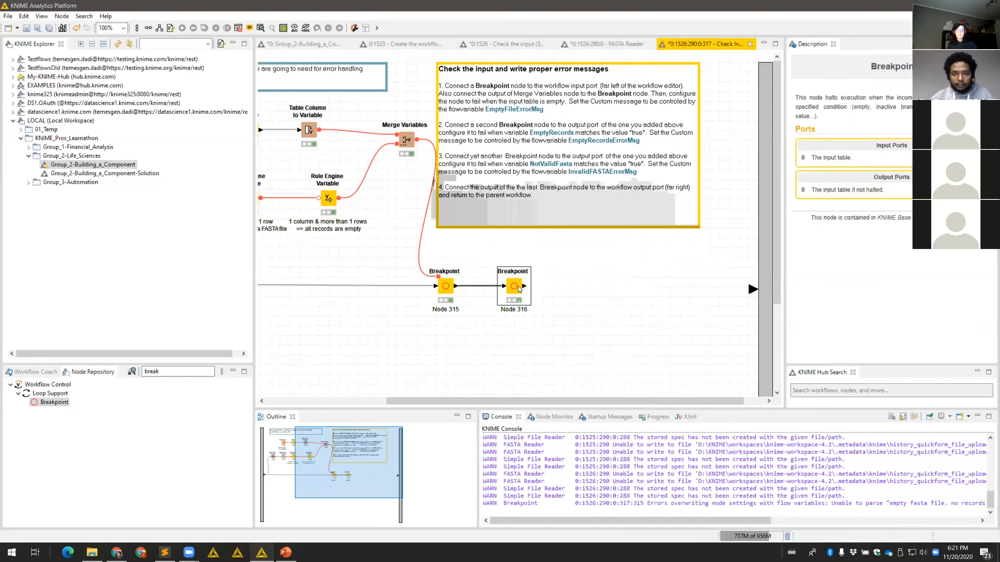
Duplicate the second Breakpoint, connect the copy to its output, and select NotValidFasta as the copy's variable to match
click(583, 326)
mouse_move(572, 345)
mouse_down()
mouse_move(582, 287)
mouse_move(507, 288)
mouse_up()
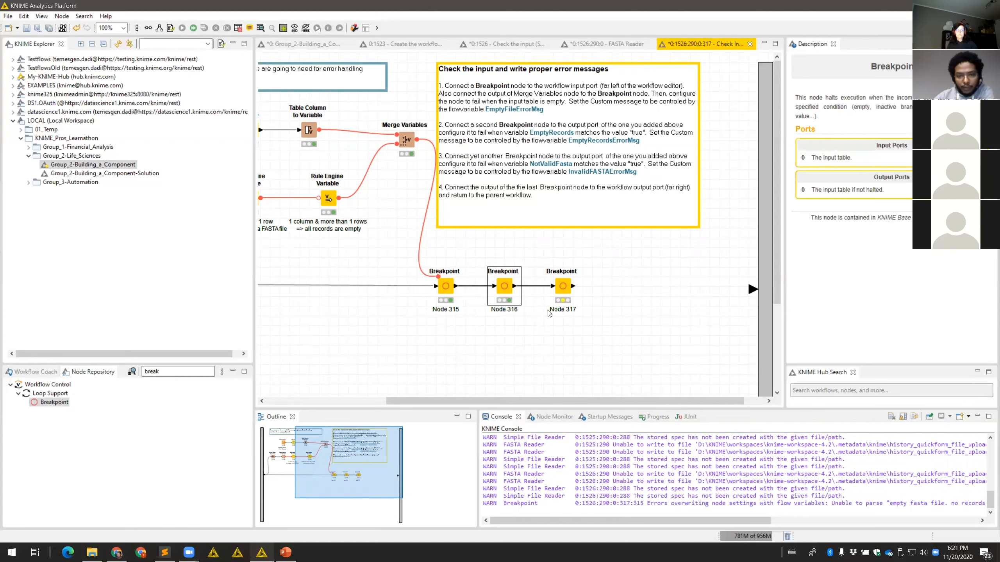
double_click(566, 292)
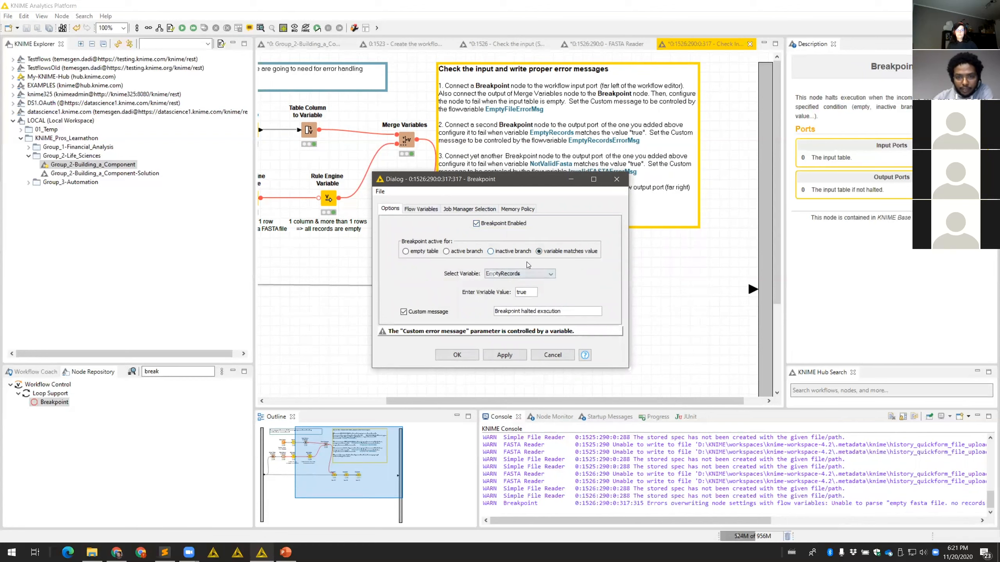
click(526, 276)
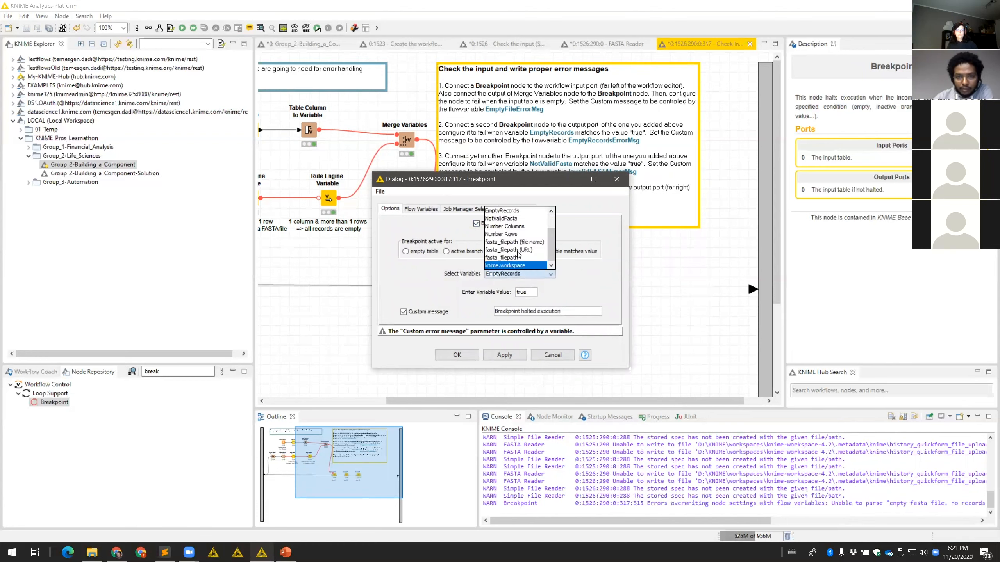
click(524, 218)
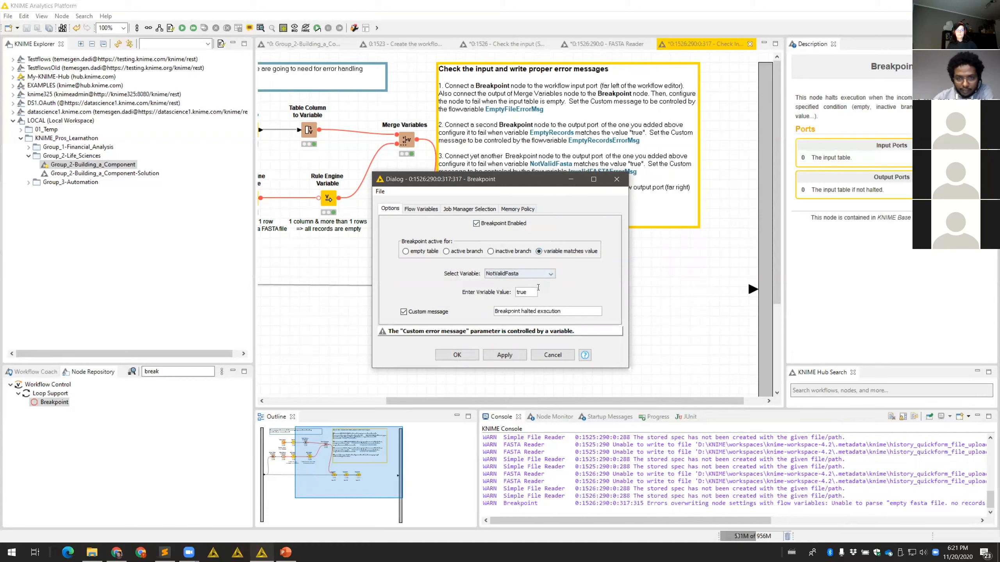
Control the third Breakpoint's custom error message with the InvalidFASTAErrorMsg variable and apply the configuration
click(421, 209)
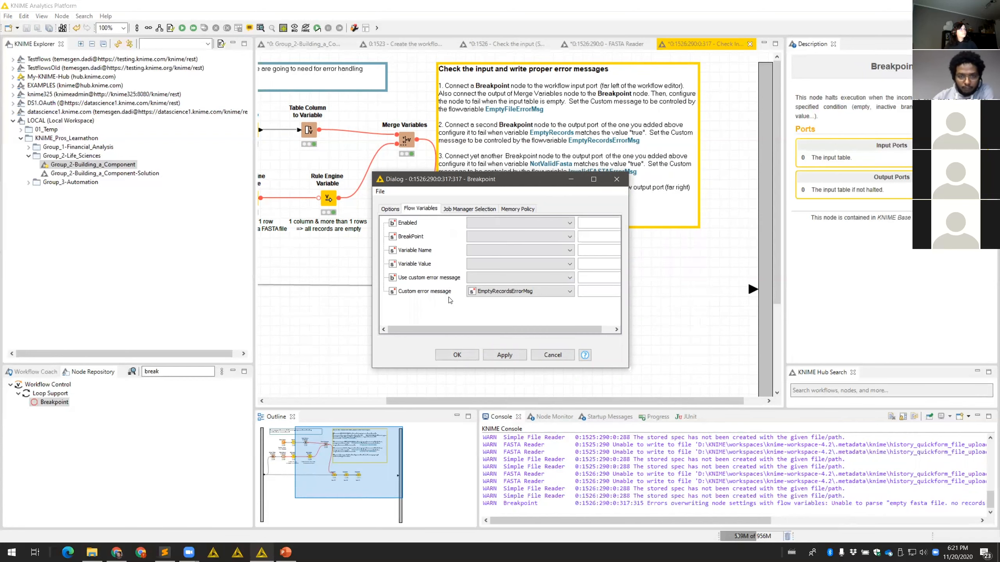
click(517, 292)
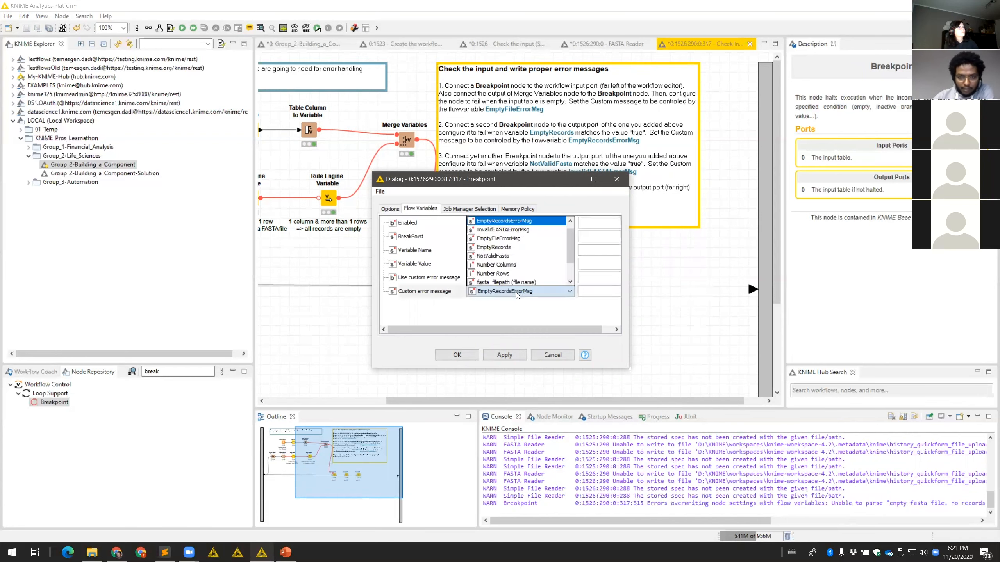
click(511, 230)
click(456, 354)
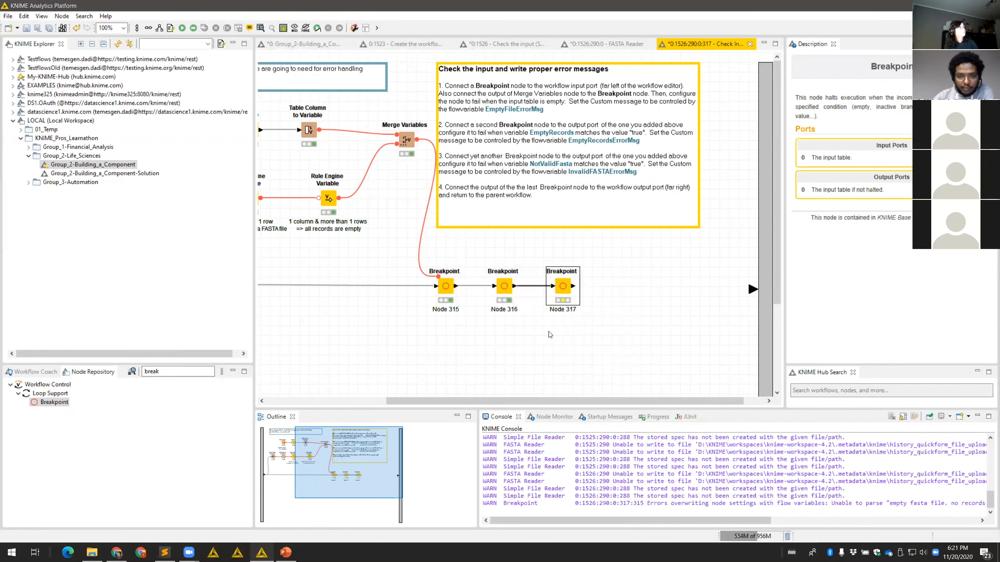
Execute the third Breakpoint node and inspect the output table of the second Breakpoint
right_click(563, 283)
click(598, 301)
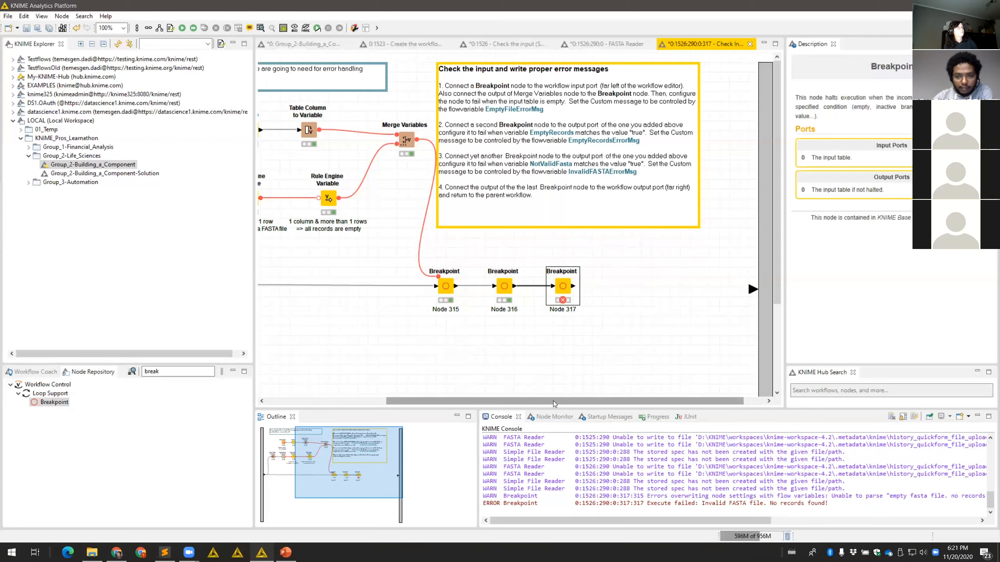
right_click(505, 286)
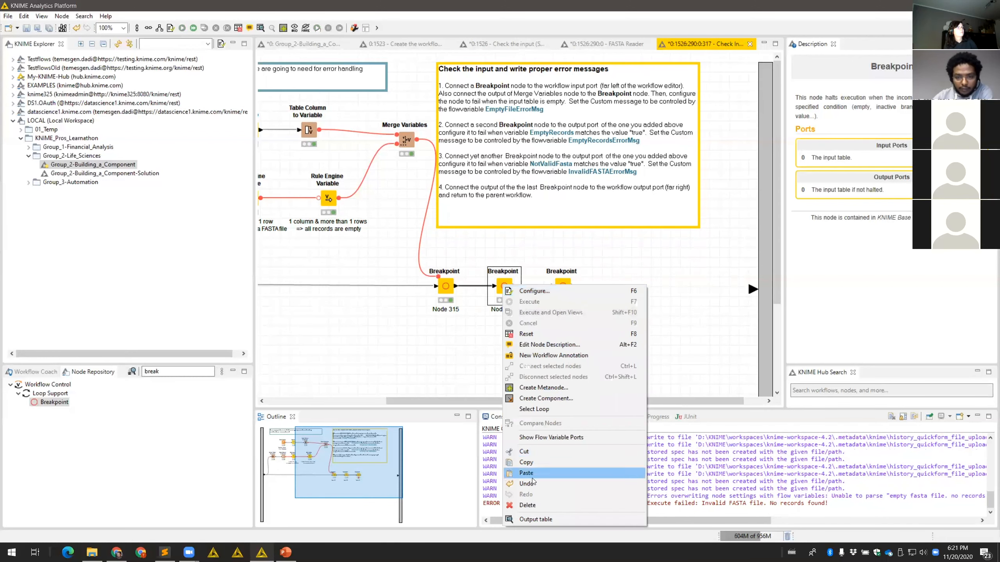
click(555, 520)
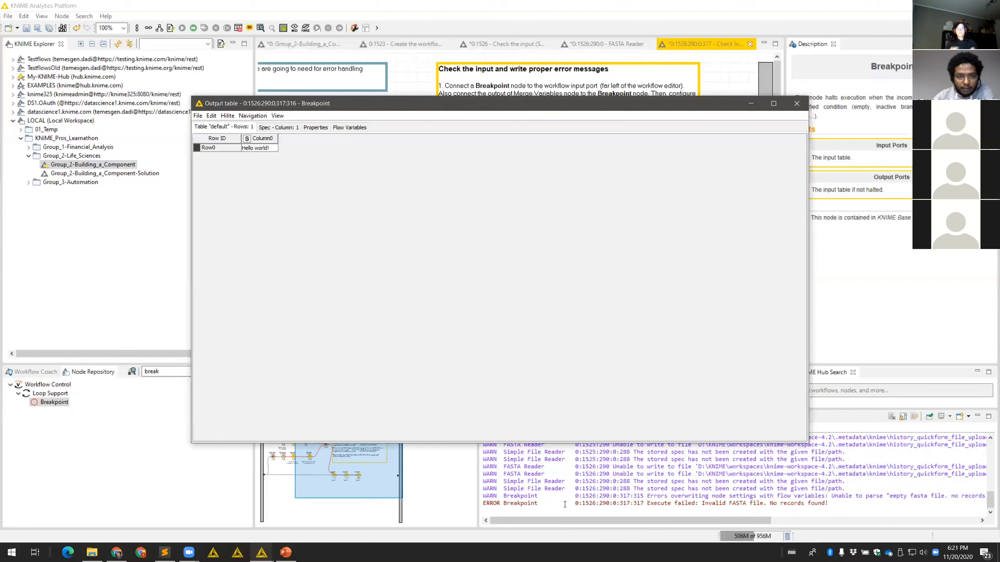
click(797, 103)
click(569, 355)
Connect the third Breakpoint's output to the Check Input metanode's output port, save, and return to the parent workflow
scroll(551, 345, right, 2)
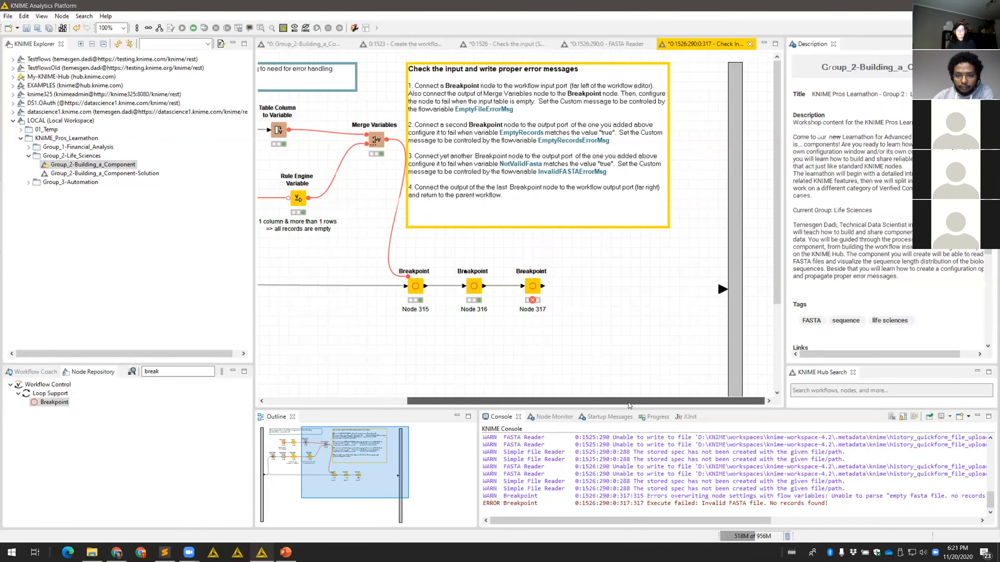
double_click(534, 287)
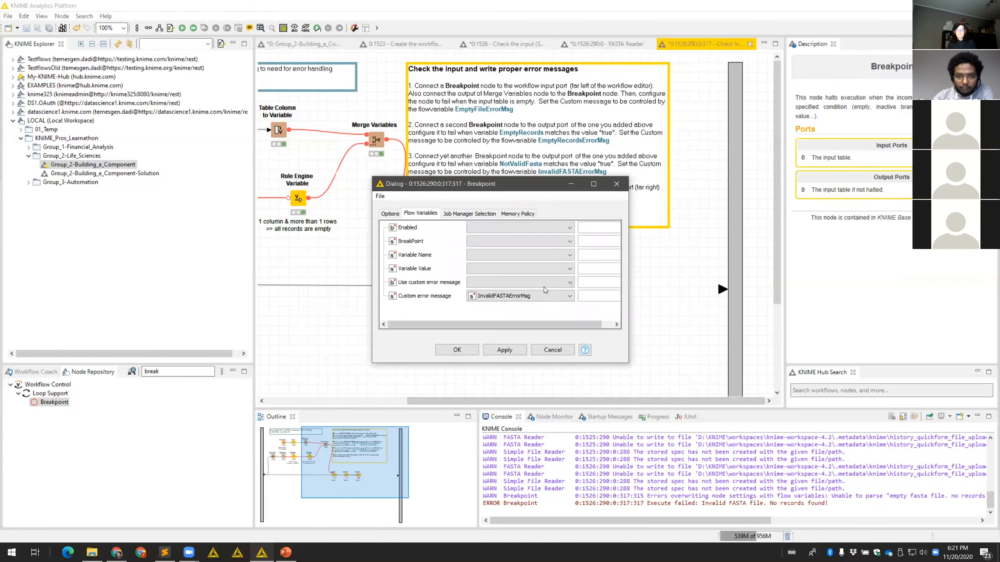
click(616, 184)
drag(543, 286, 722, 289)
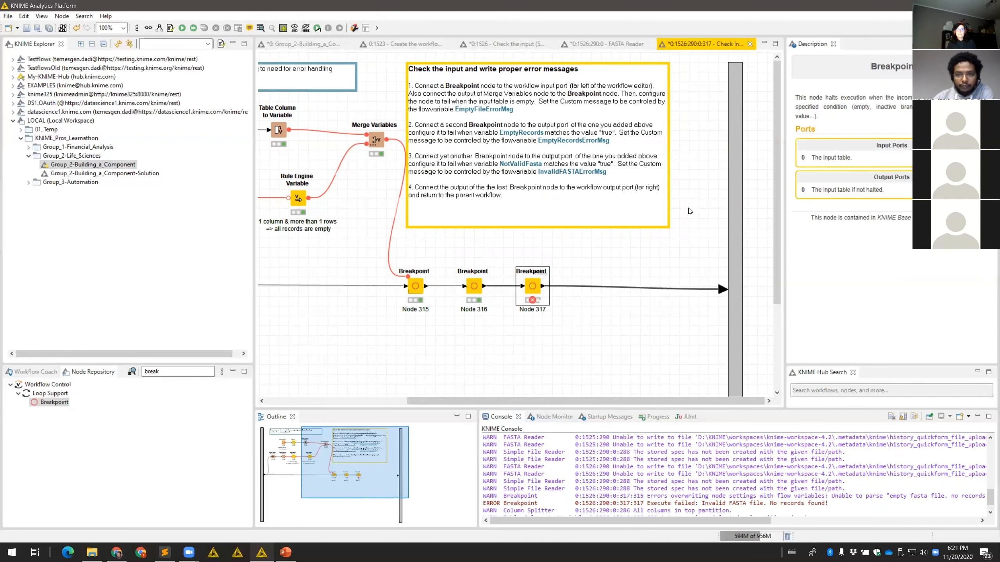
key(ctrl+s)
click(750, 44)
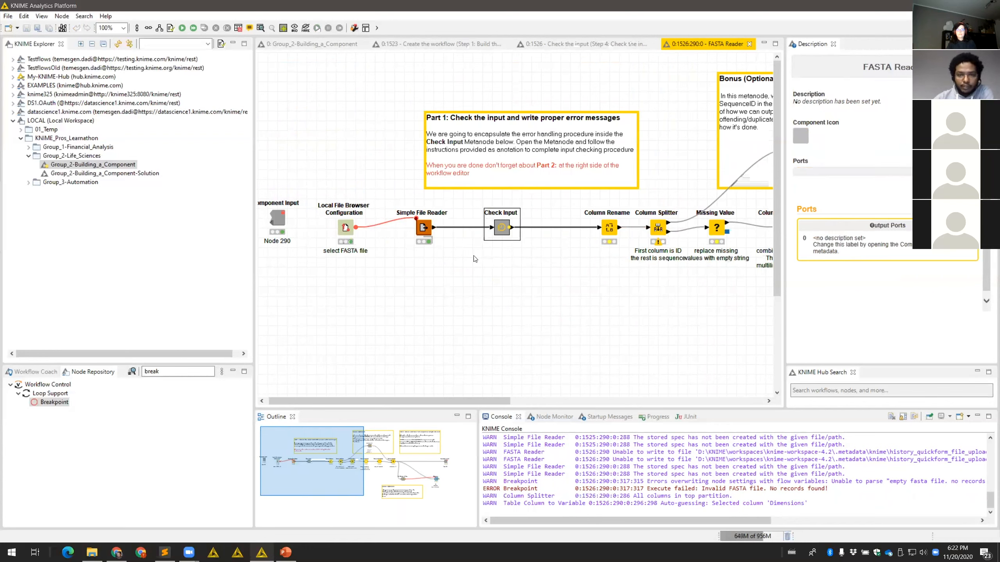
Execute the Check Input metanode and check which file the Local File Browser Configuration node currently uses
drag(540, 275, 470, 230)
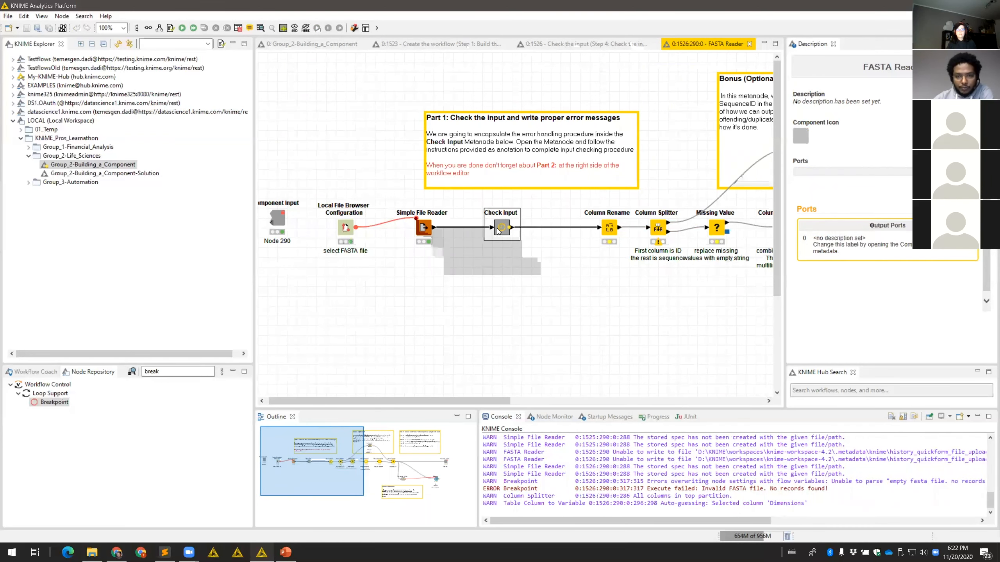
mouse_move(454, 400)
mouse_down()
mouse_move(544, 396)
mouse_move(463, 398)
mouse_up()
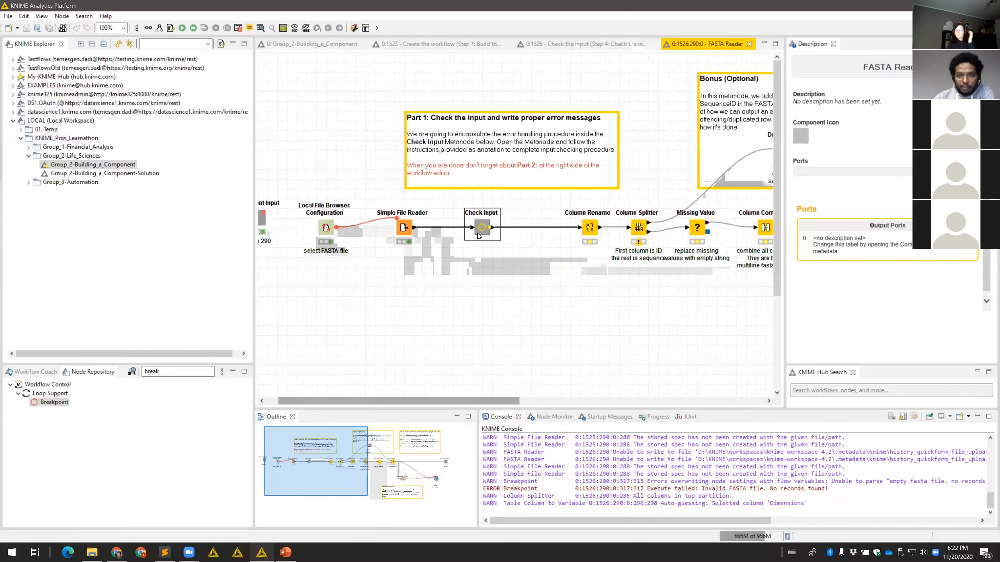
right_click(477, 233)
click(491, 301)
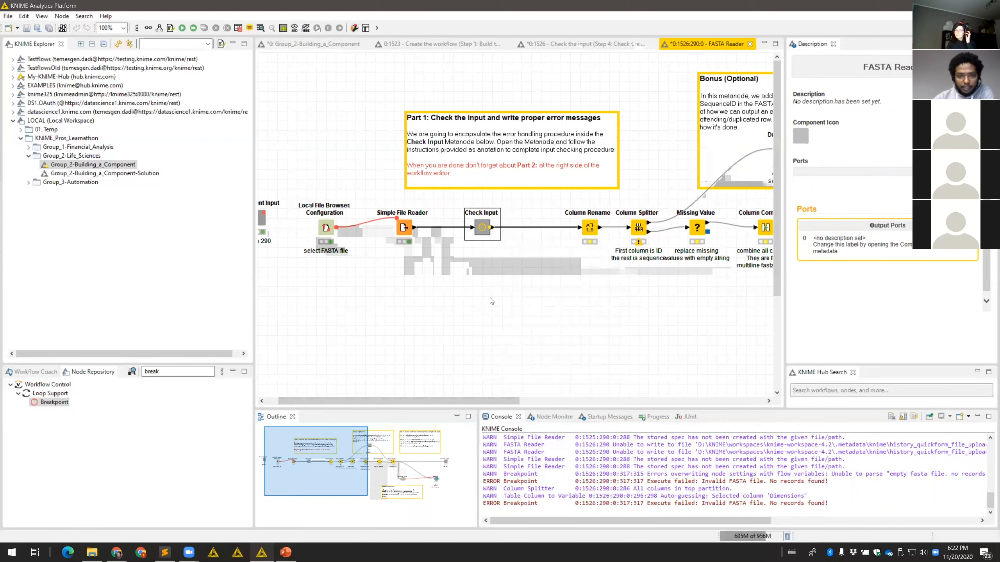
double_click(325, 228)
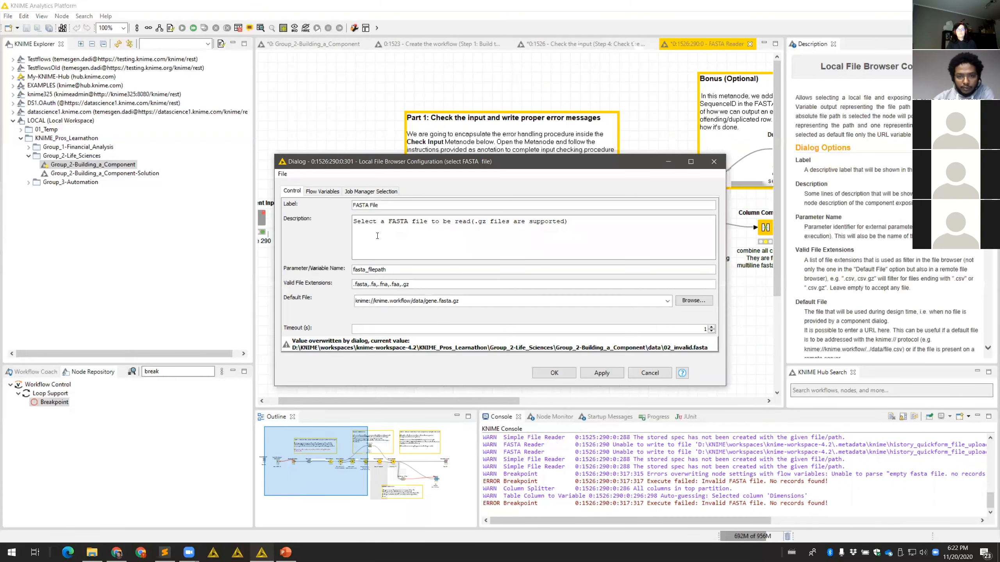
click(713, 161)
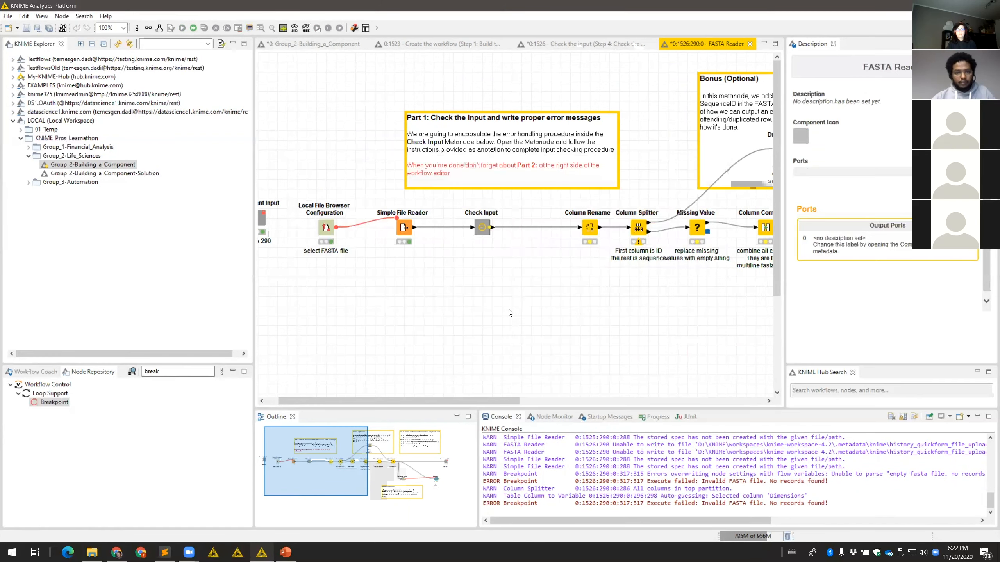
Return to the Step 4 workflow, set the FASTA Reader's FASTA file to gene.fasta.gz from the data folder, and execute the component
click(749, 43)
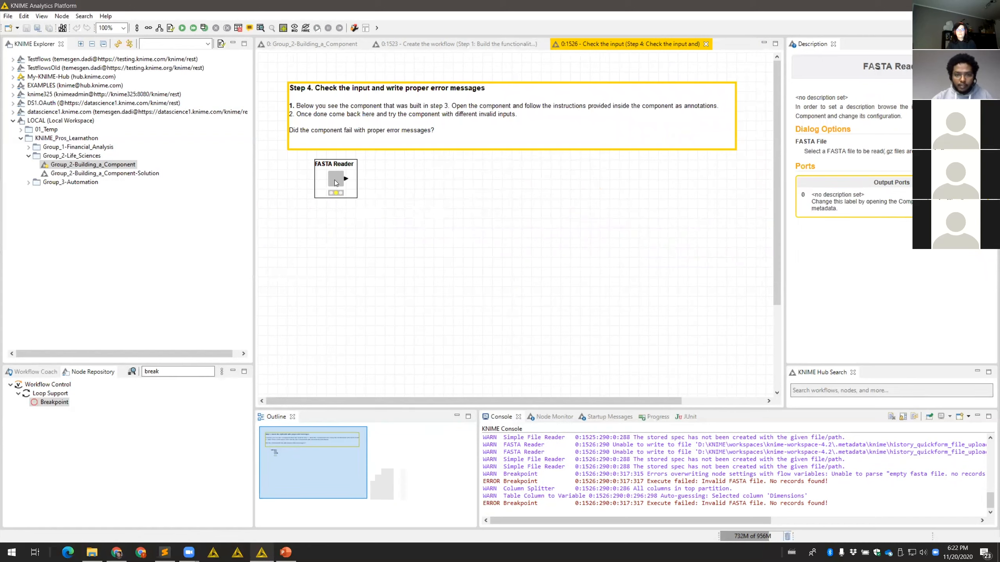
click(363, 194)
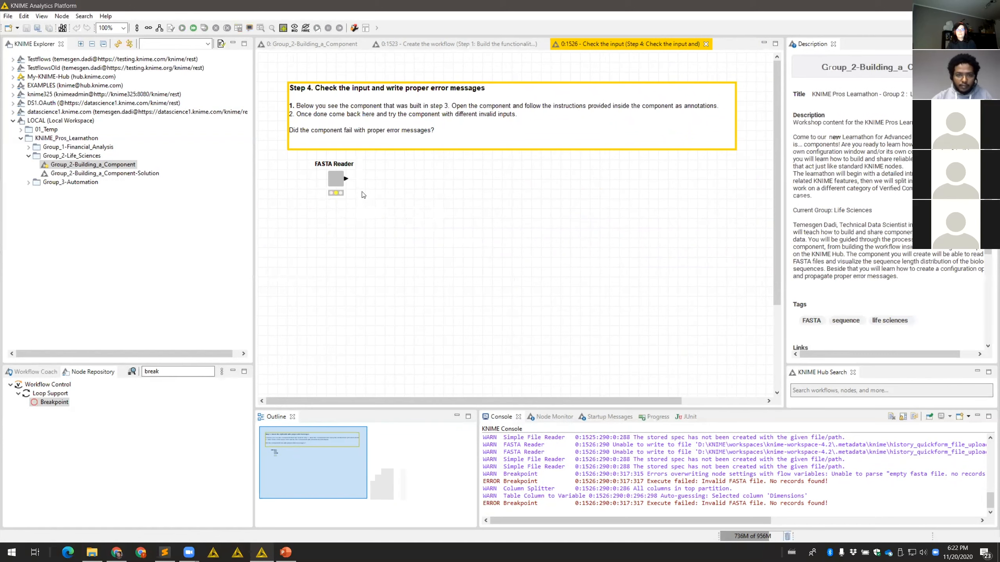
double_click(337, 179)
triple_click(502, 283)
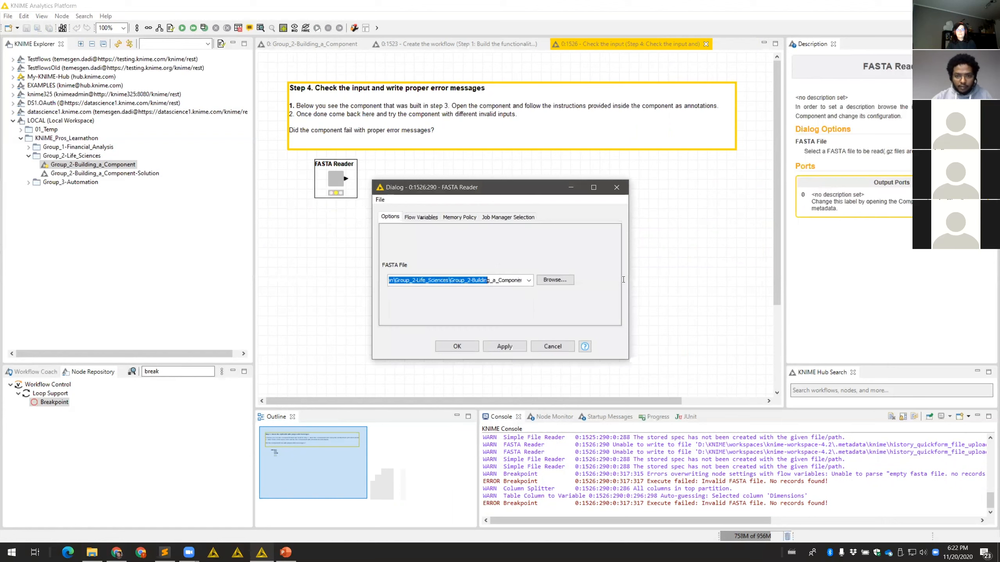
click(499, 280)
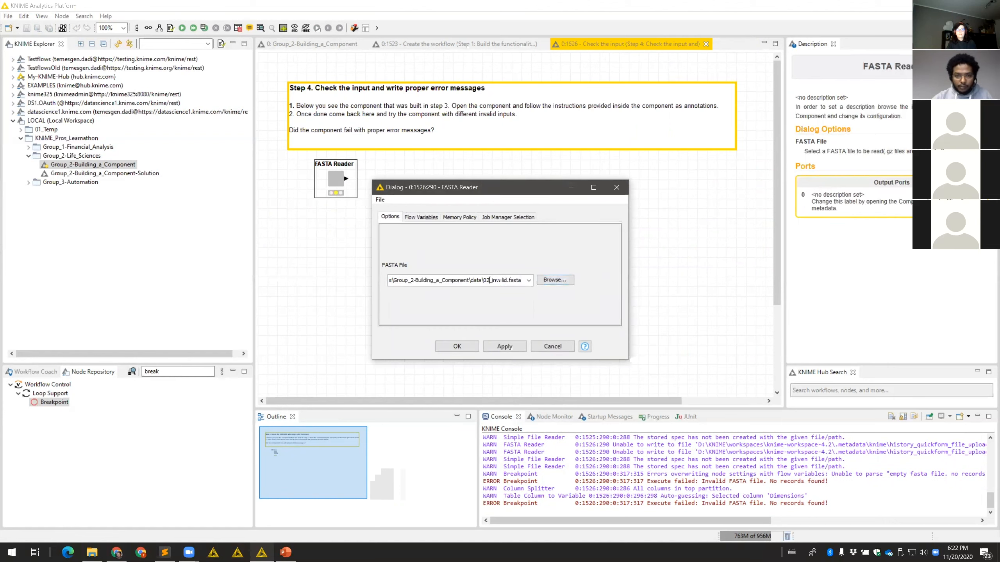
click(556, 280)
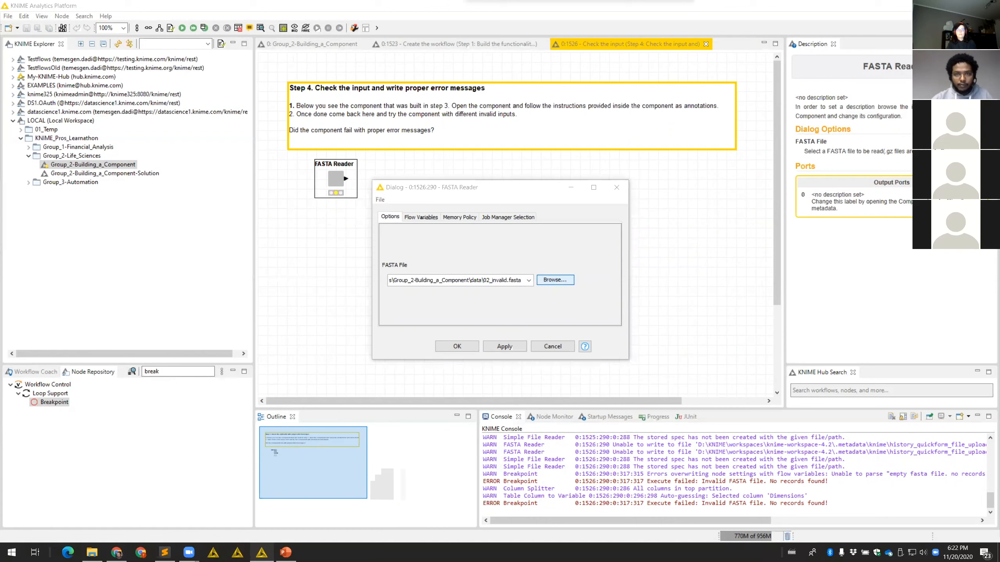
double_click(516, 115)
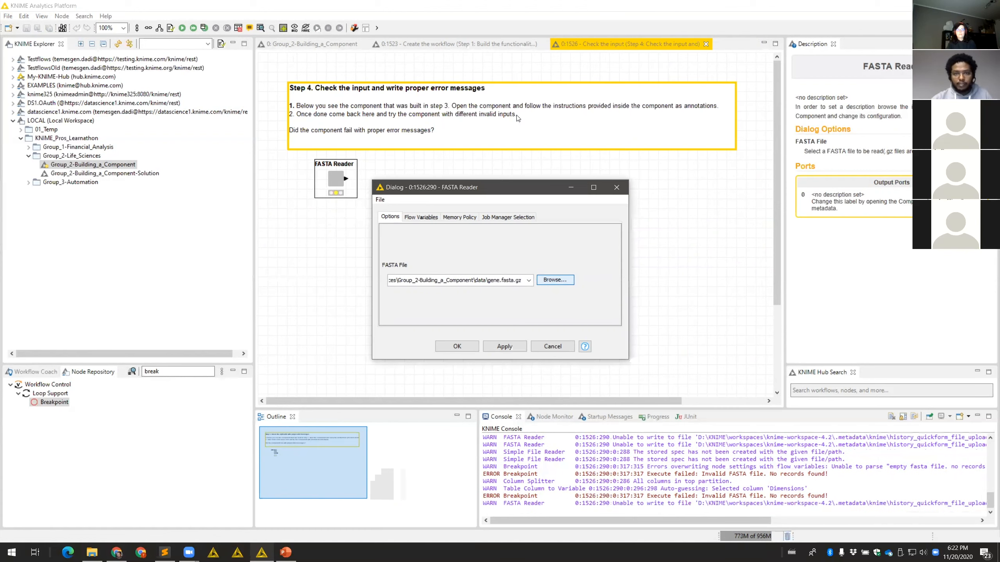
click(457, 346)
right_click(337, 176)
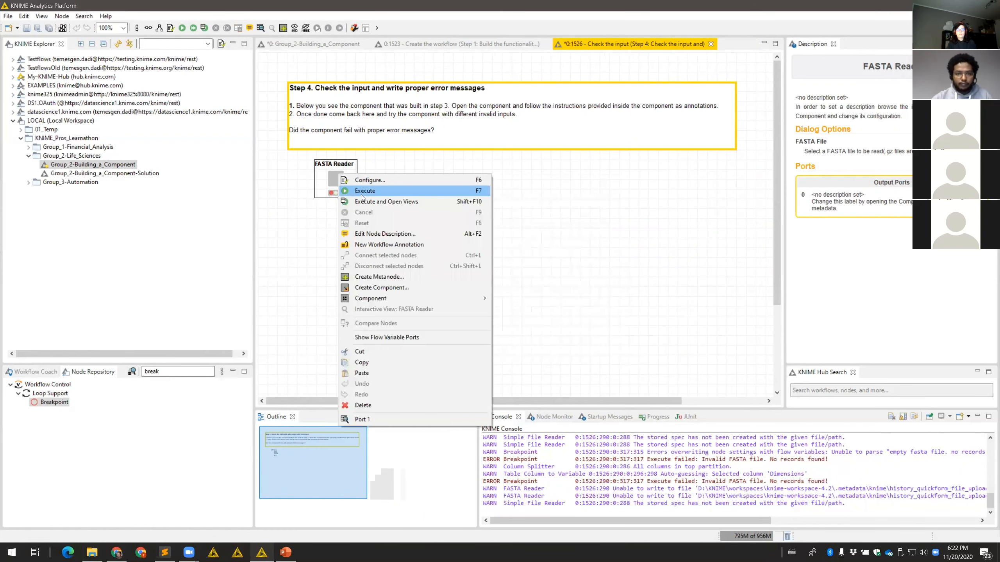
click(366, 191)
Open the FASTA Reader component and check the execution status of the three Breakpoints inside Check Input
ctrl+double_click(333, 177)
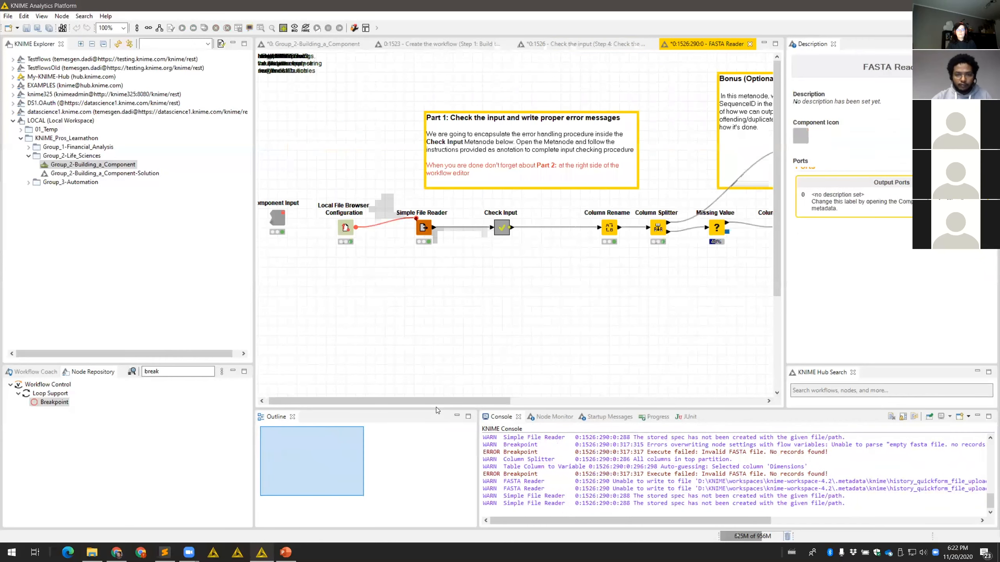
drag(448, 401, 492, 401)
double_click(407, 227)
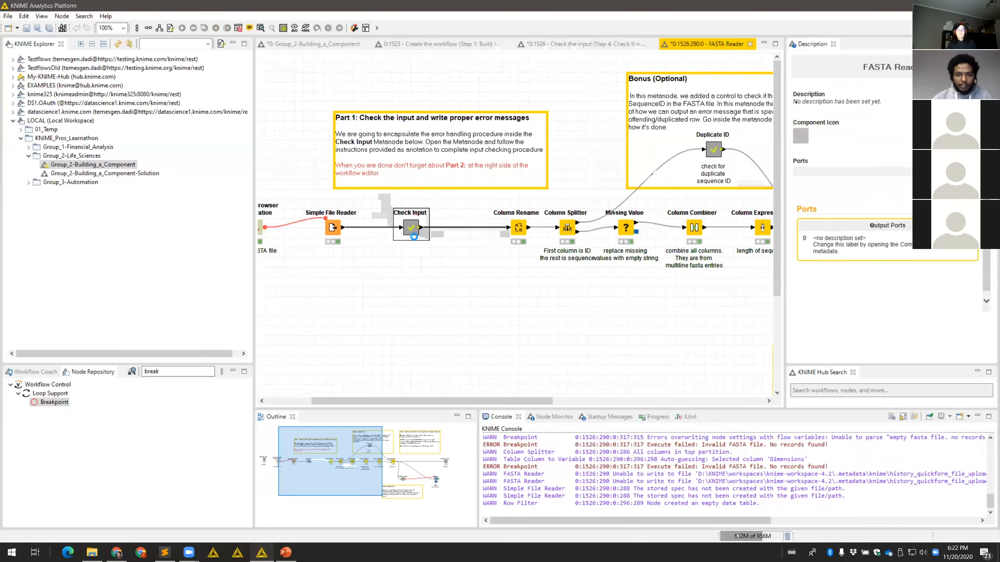
drag(616, 399, 716, 399)
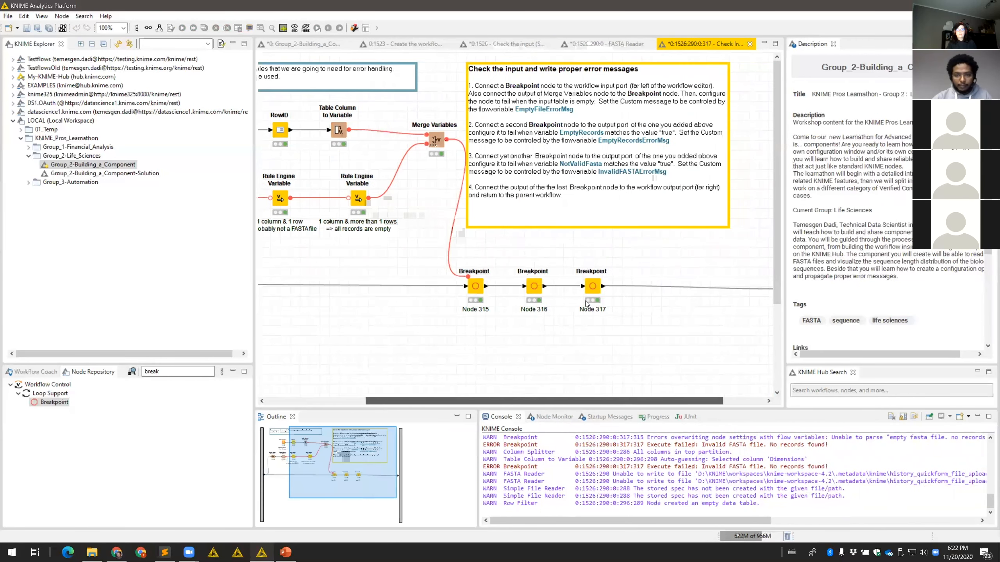
click(749, 44)
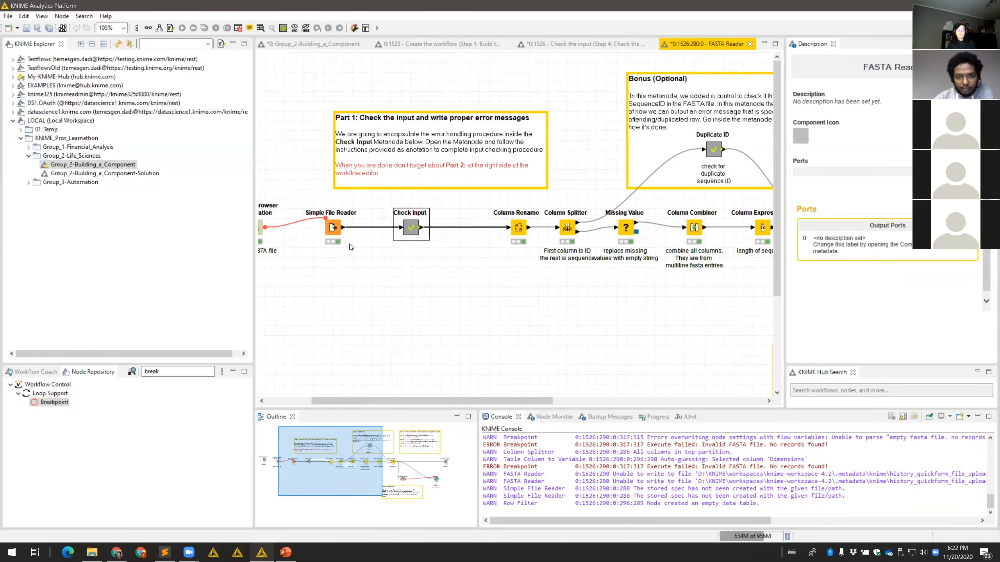
Look over the nodes following Check Input and review the metanode's variable preparation and Breakpoint chain
drag(492, 398, 557, 397)
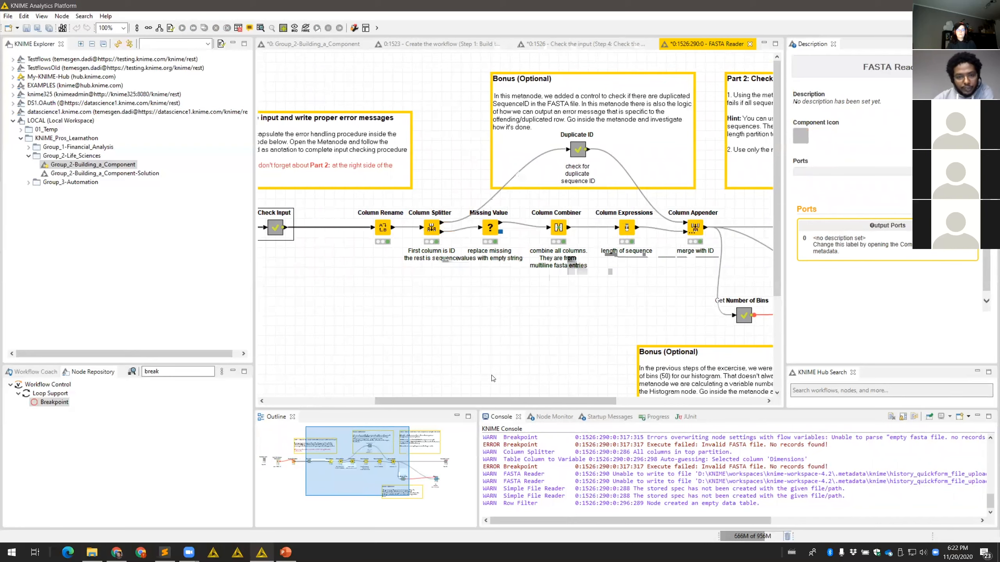
drag(485, 400, 431, 400)
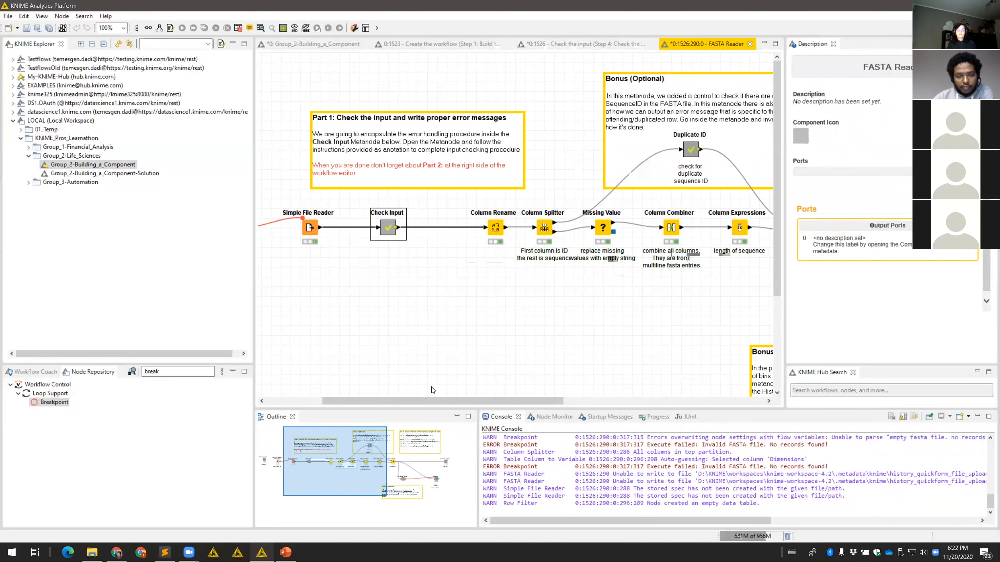
drag(498, 402, 462, 346)
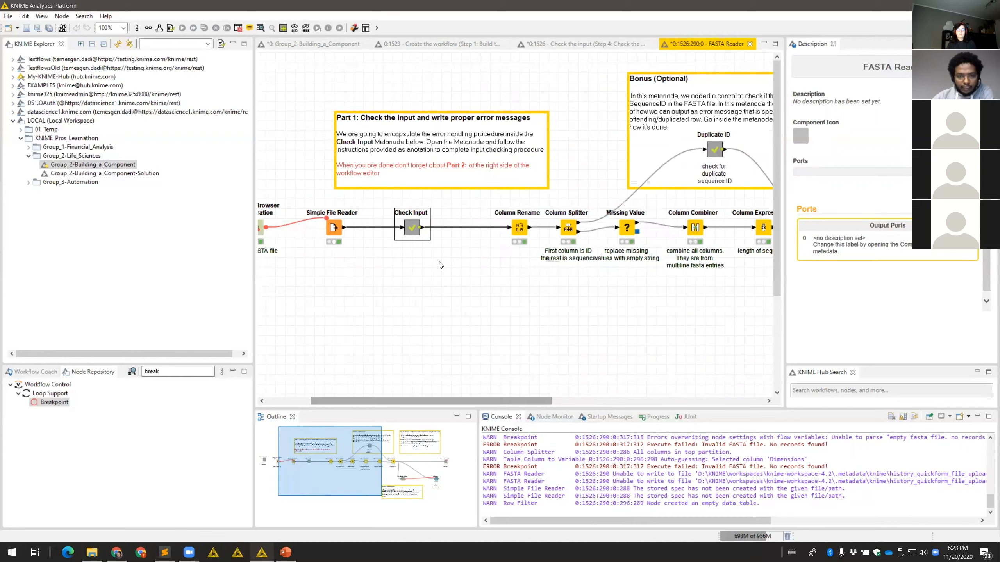
double_click(414, 232)
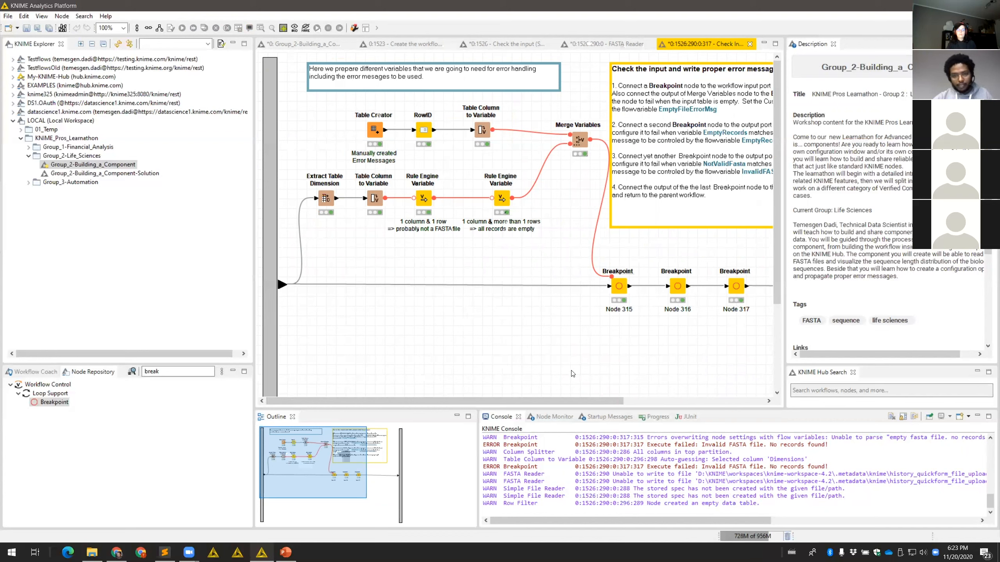
drag(570, 400, 667, 401)
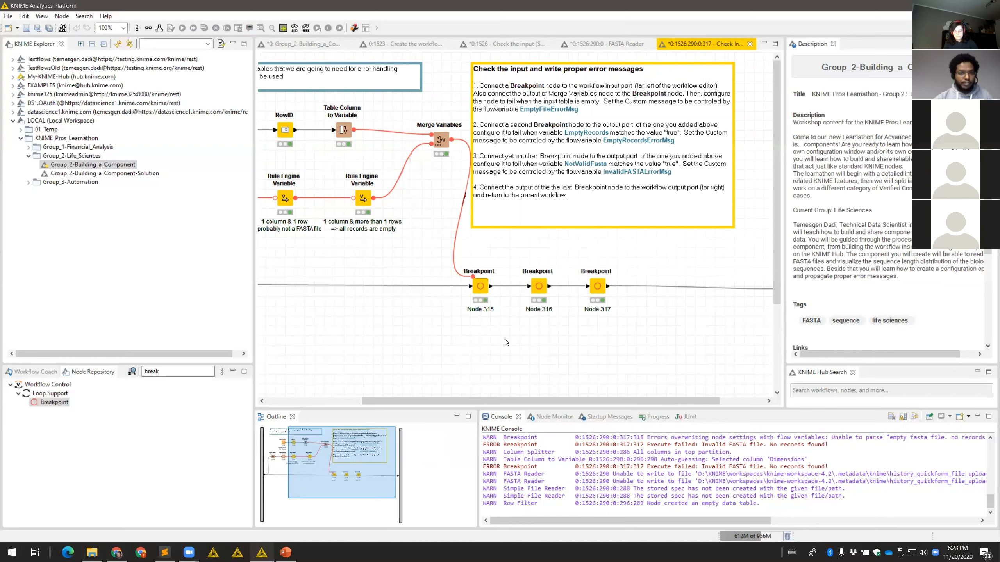
click(750, 44)
Open the Duplicate ID metanode and examine the Duplicate Row Filter's output table, widening the duplicate-type column
drag(434, 401, 559, 401)
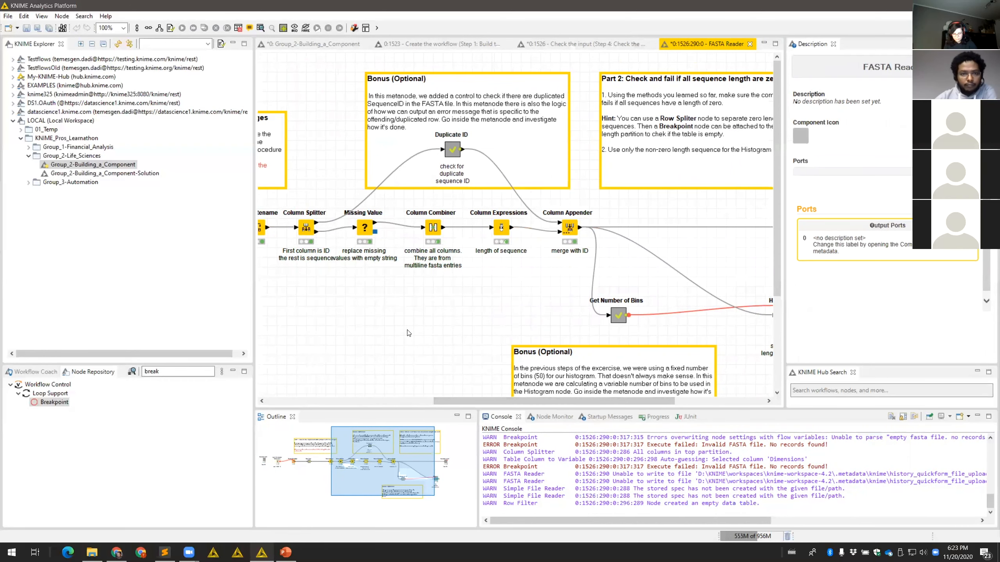
drag(458, 401, 407, 397)
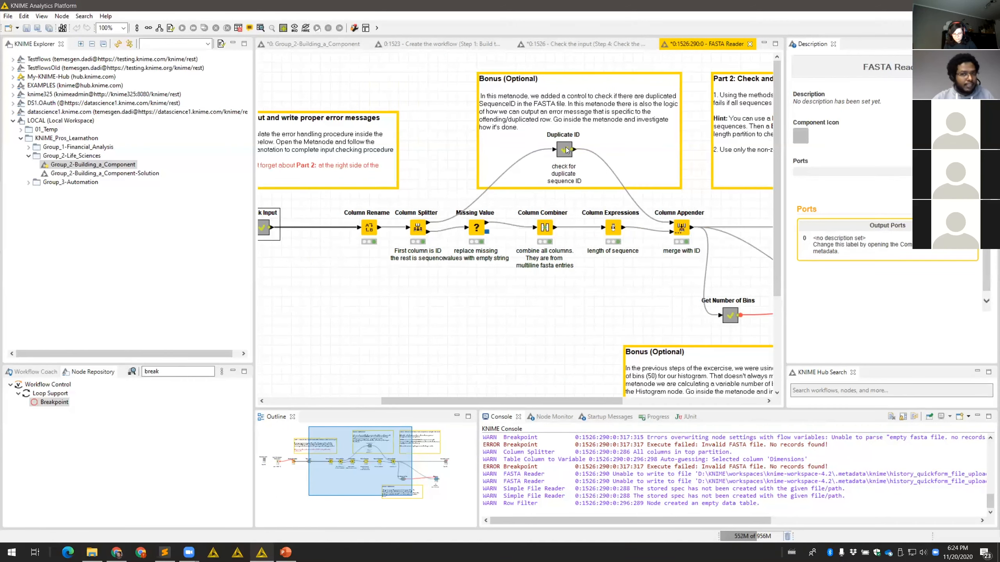
double_click(565, 149)
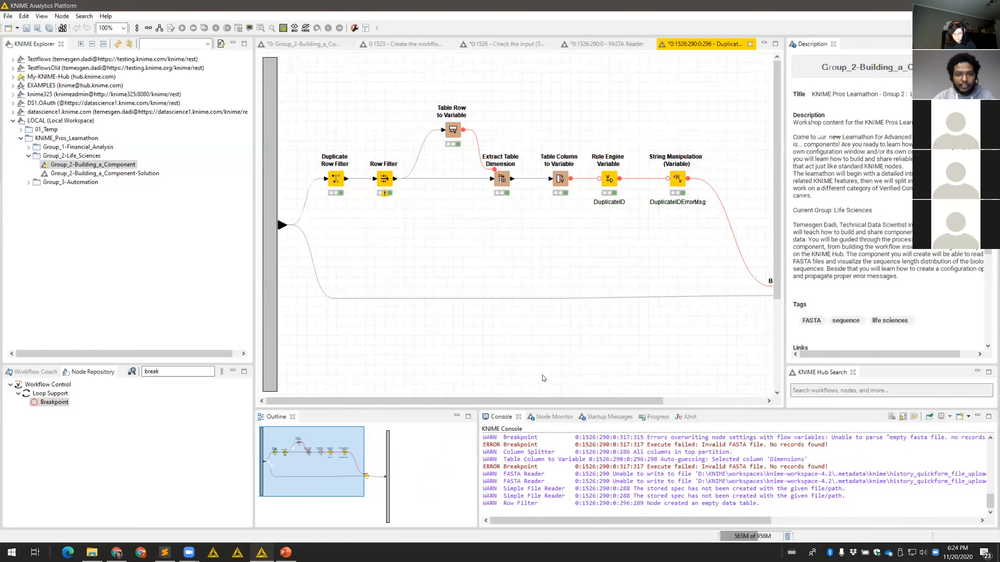
mouse_move(481, 402)
mouse_down()
mouse_move(494, 402)
mouse_move(471, 390)
mouse_up()
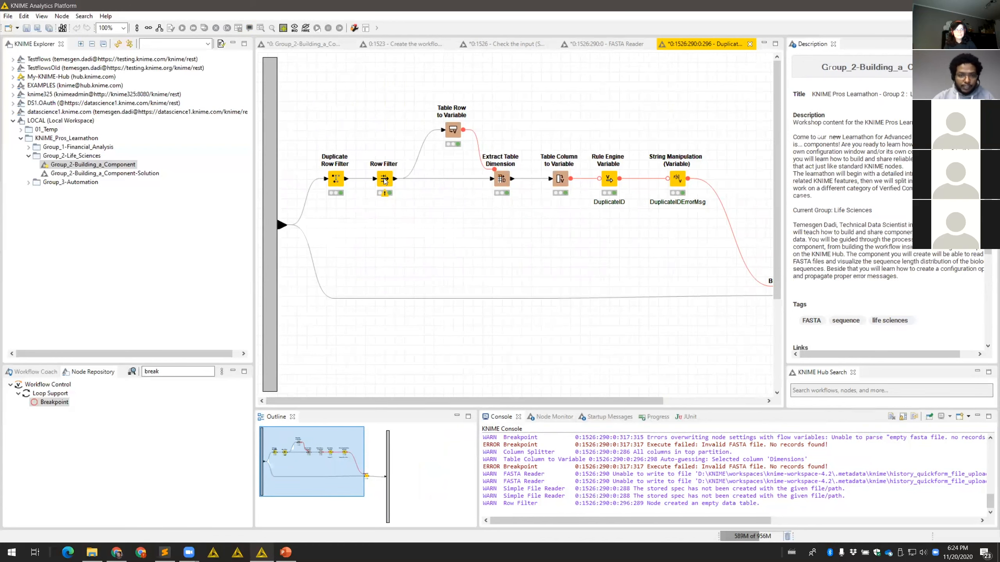
right_click(339, 180)
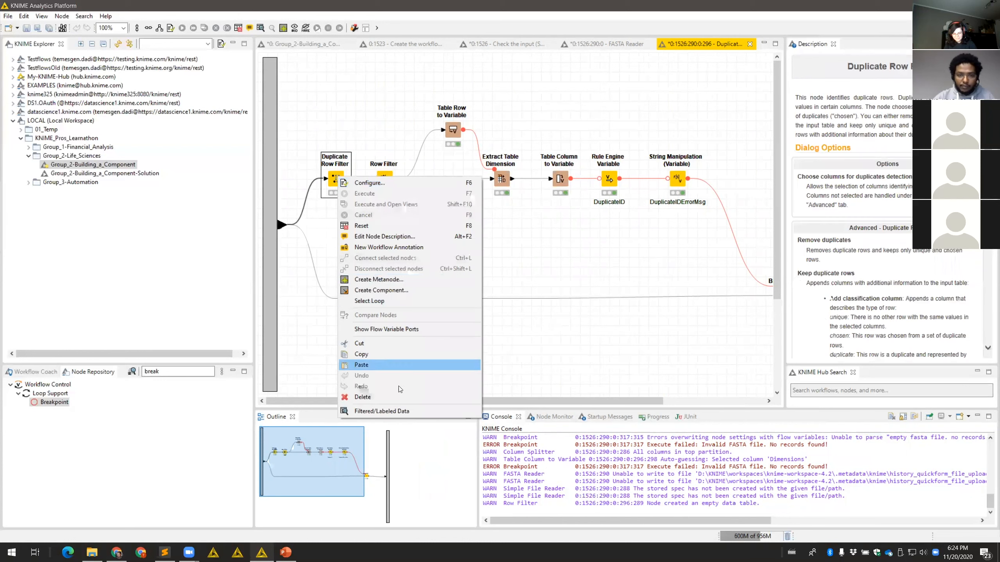
click(403, 411)
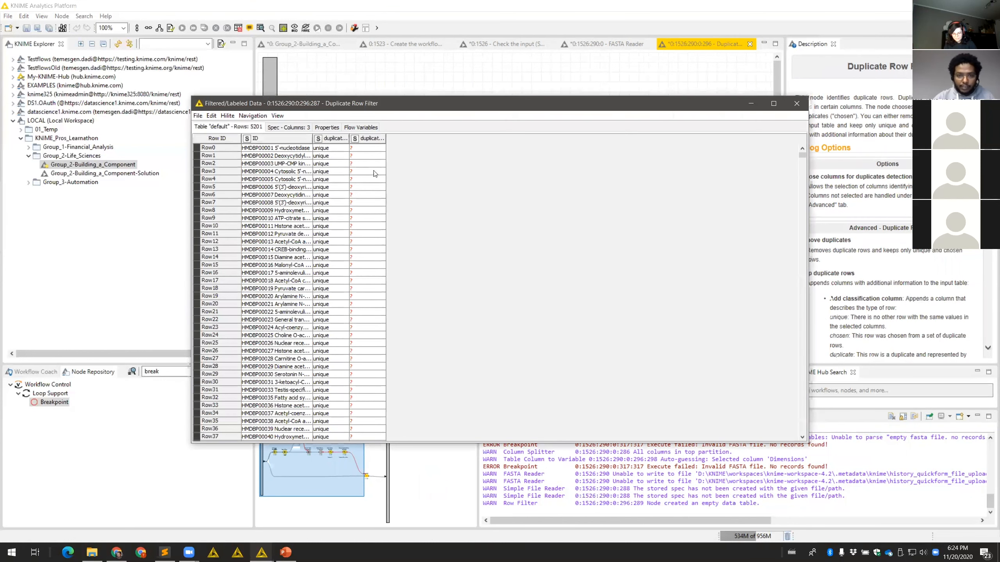
drag(349, 138, 374, 139)
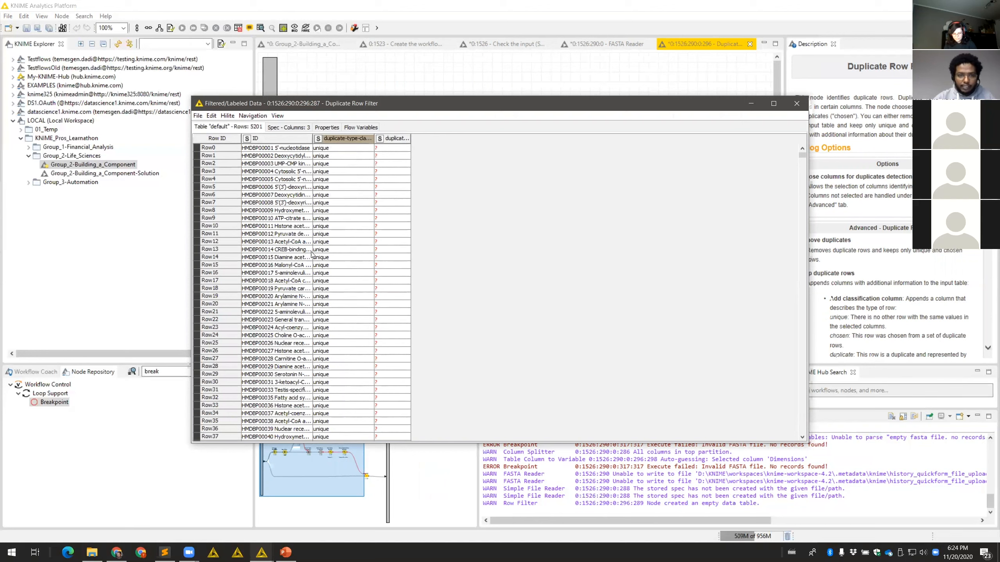
Close the output table and review the settings of the Row Filter and Table Row to Variable nodes in the Duplicate ID metanode
click(796, 104)
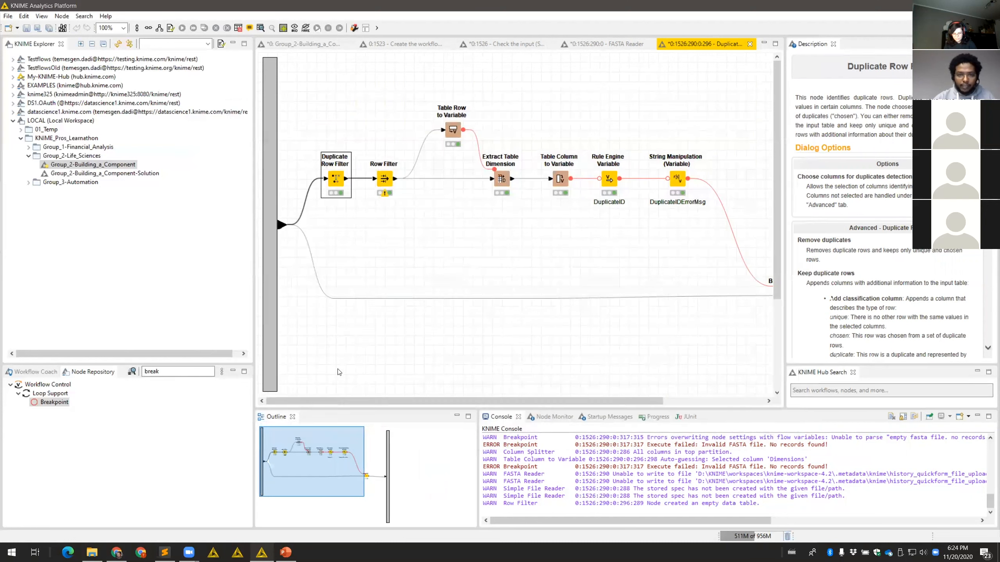
double_click(384, 180)
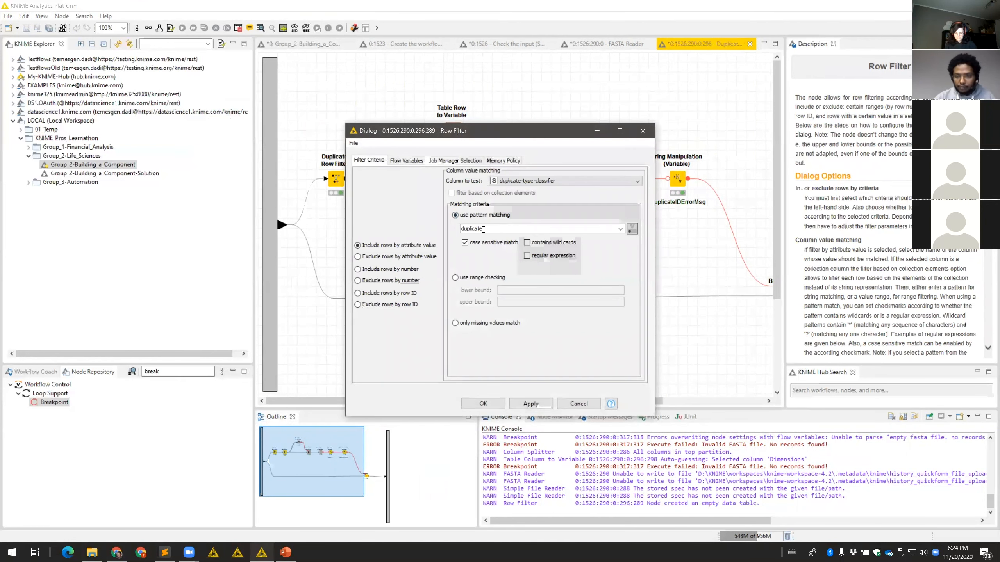
click(642, 130)
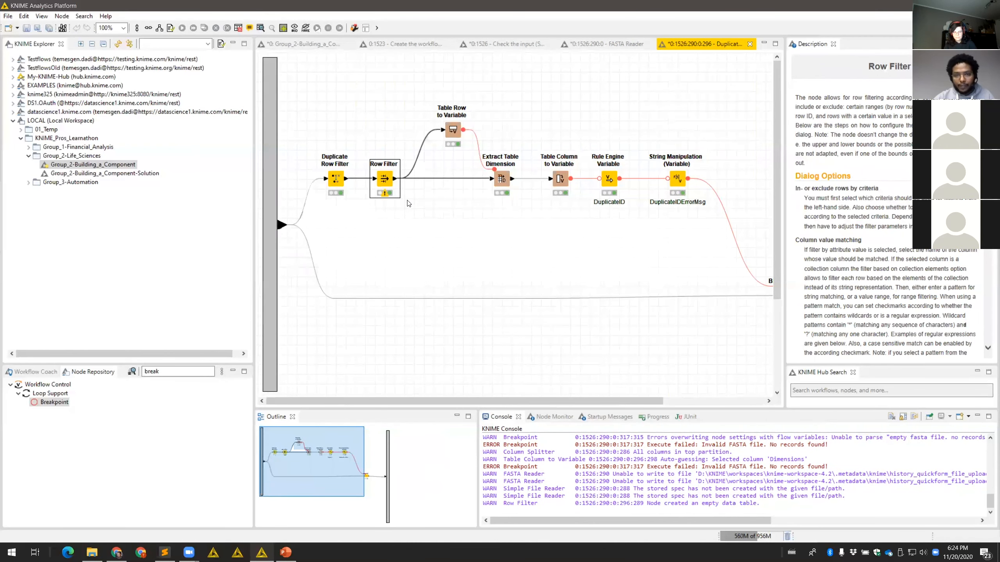
double_click(453, 130)
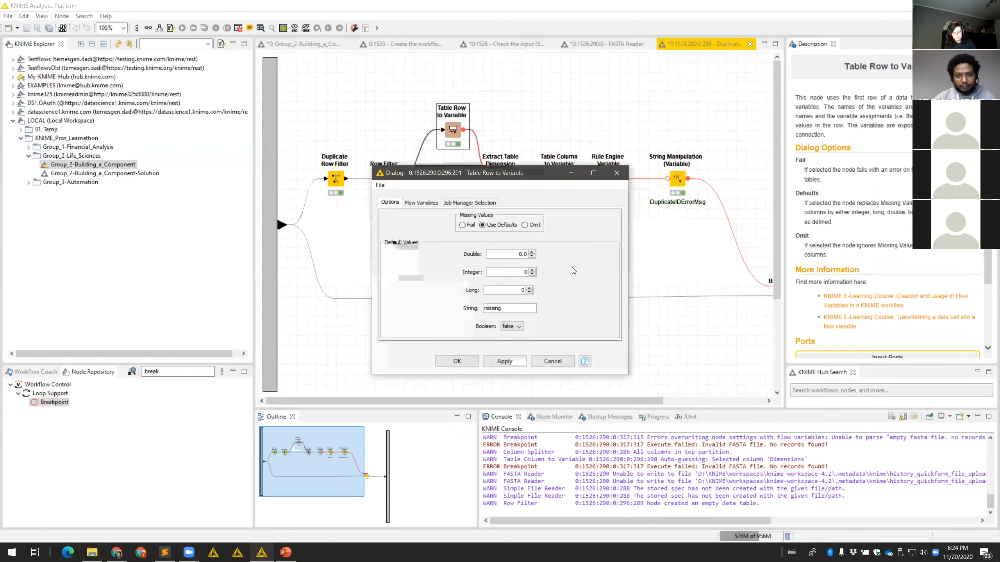
click(616, 174)
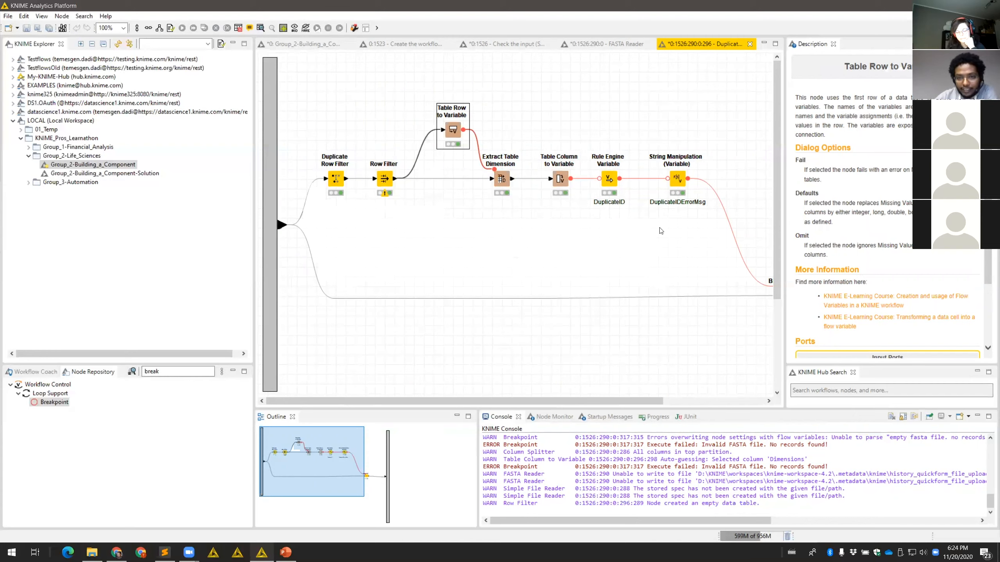
Examine the full error message expression in the DuplicateIDErrorMsg node, including its ID variable, and close the Duplicate ID metanode
double_click(677, 179)
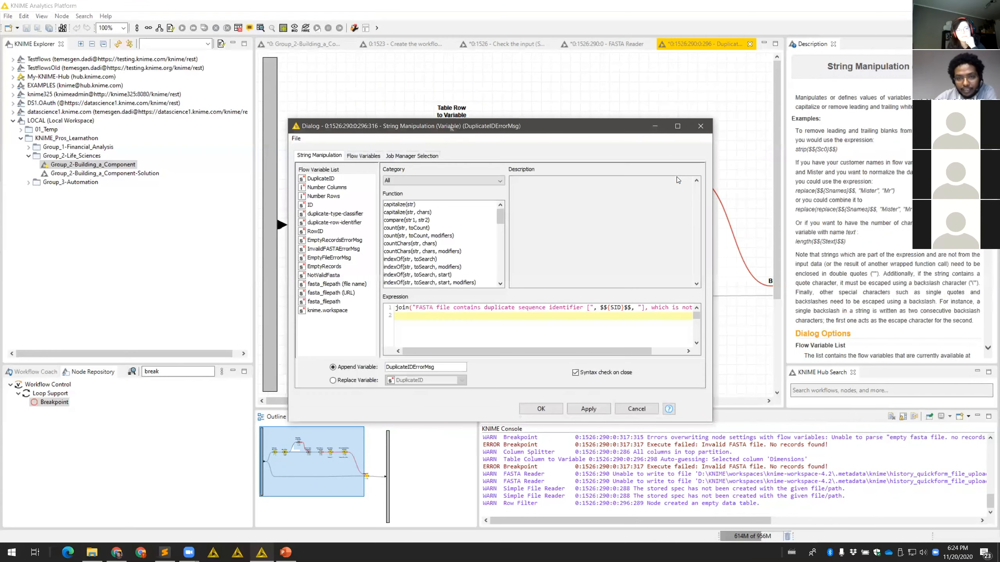
drag(462, 351, 498, 350)
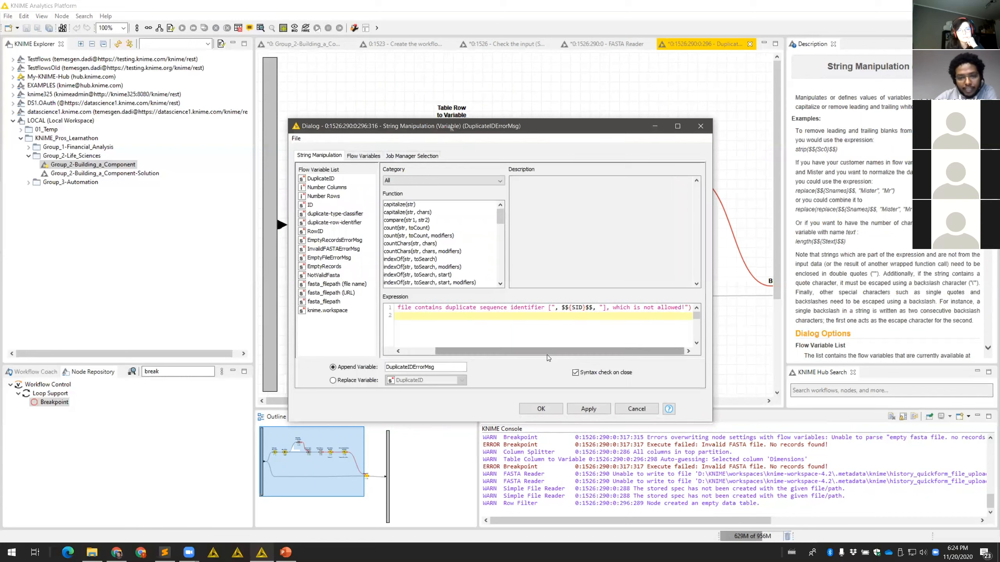
mouse_move(542, 354)
mouse_down()
mouse_move(492, 352)
mouse_move(556, 352)
mouse_up()
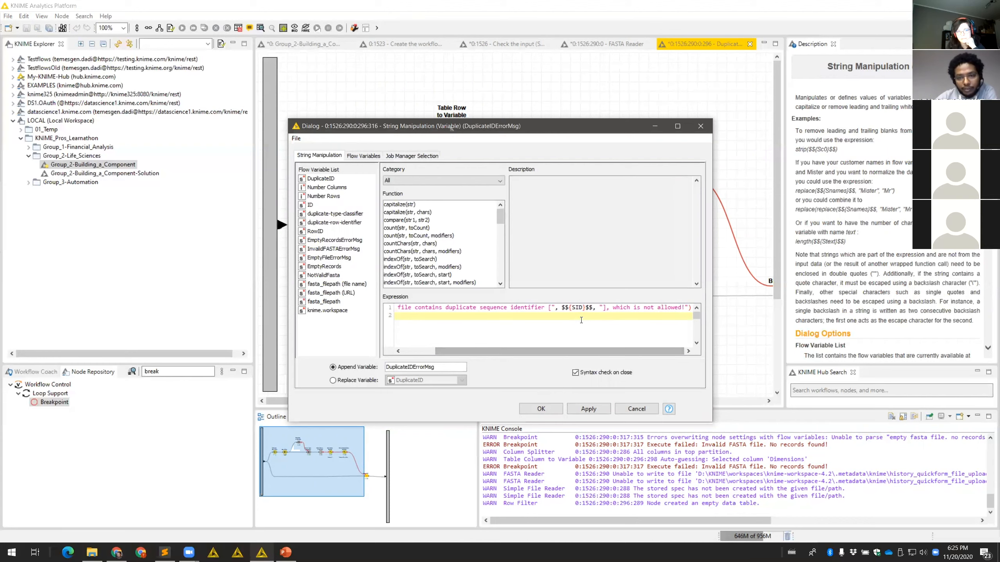
drag(562, 308, 599, 308)
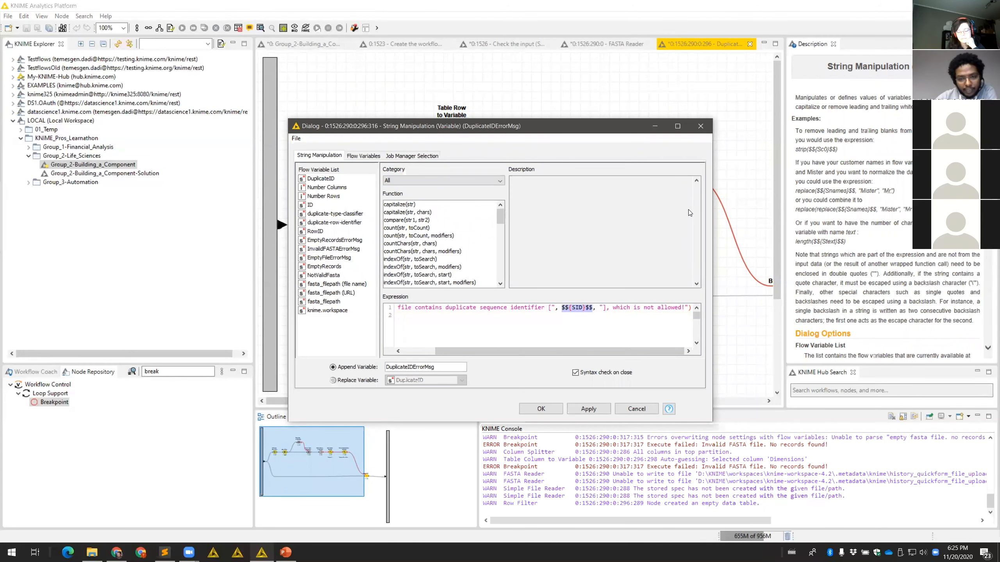
click(700, 126)
drag(541, 402, 664, 385)
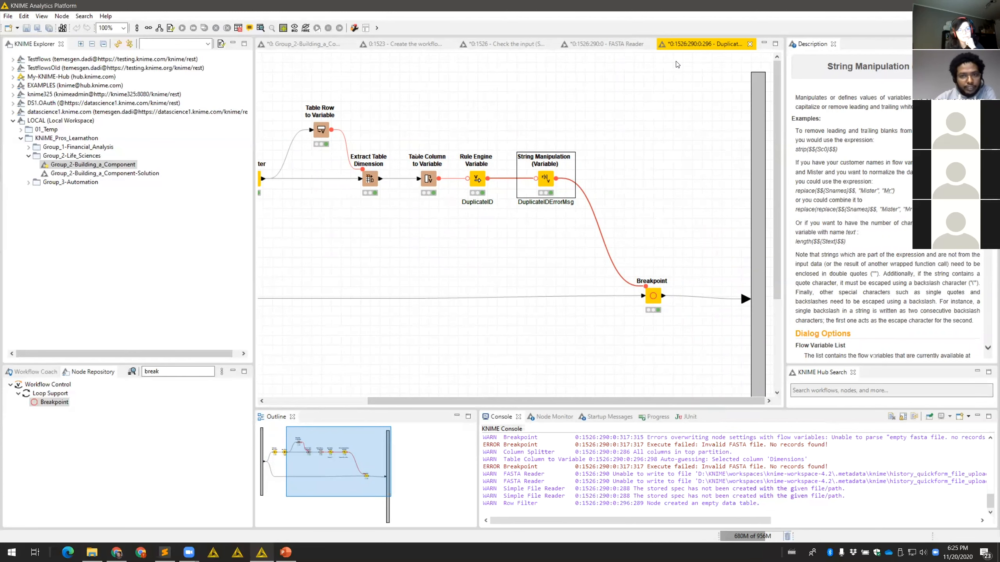
click(750, 43)
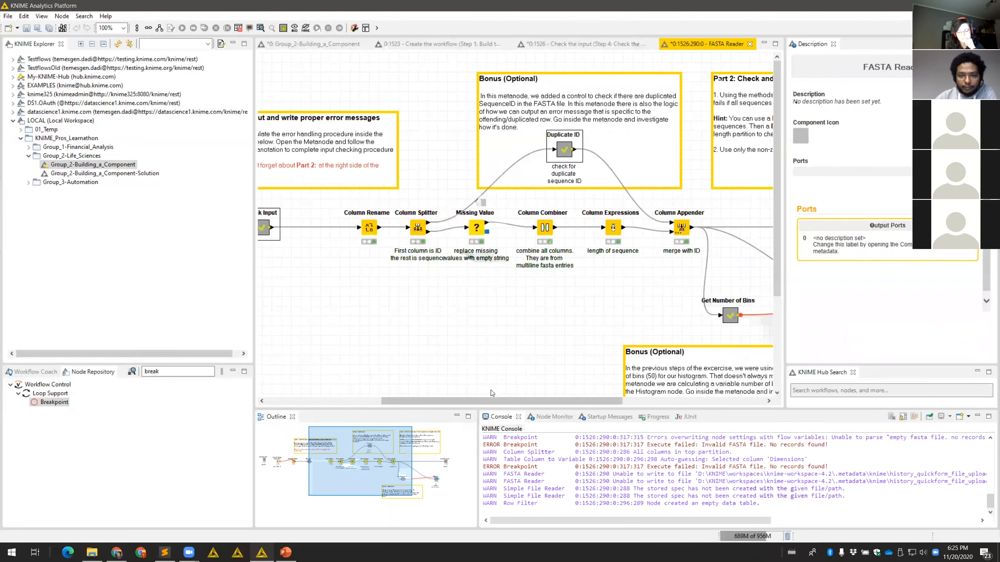
Add a Breakpoint node to the Part 2 section, between the Column Appender and Component Output
drag(488, 400, 493, 400)
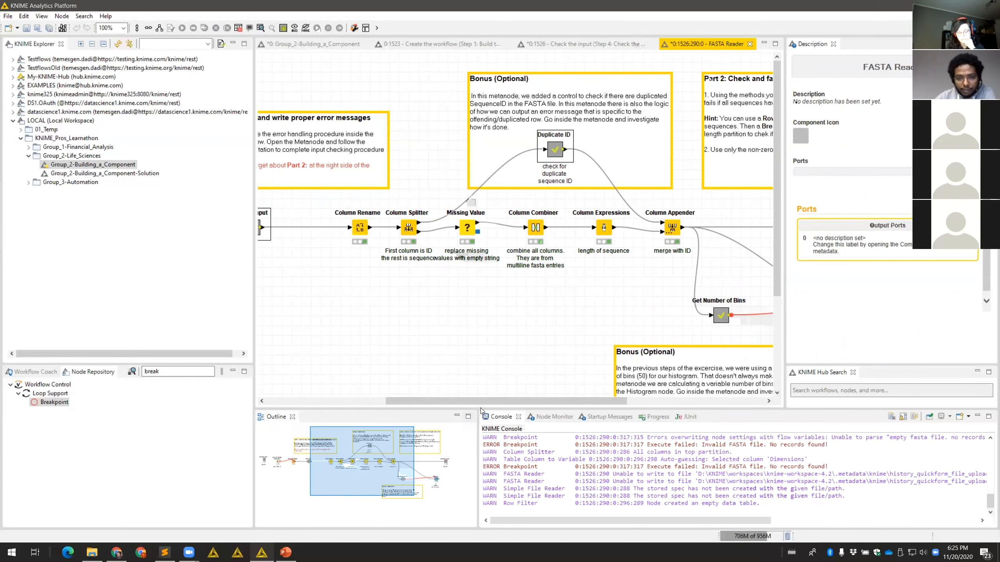
drag(508, 402, 629, 398)
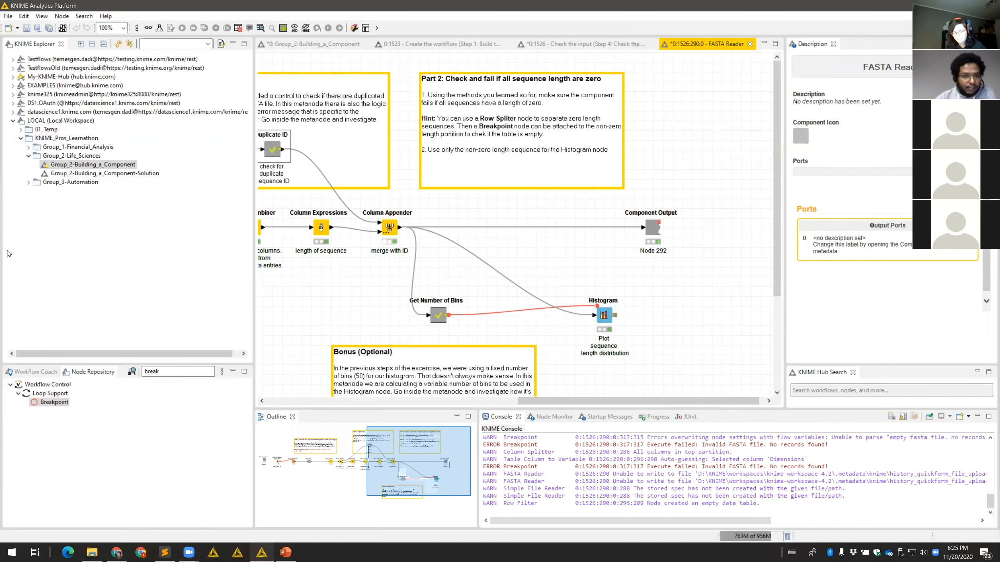
drag(54, 402, 545, 258)
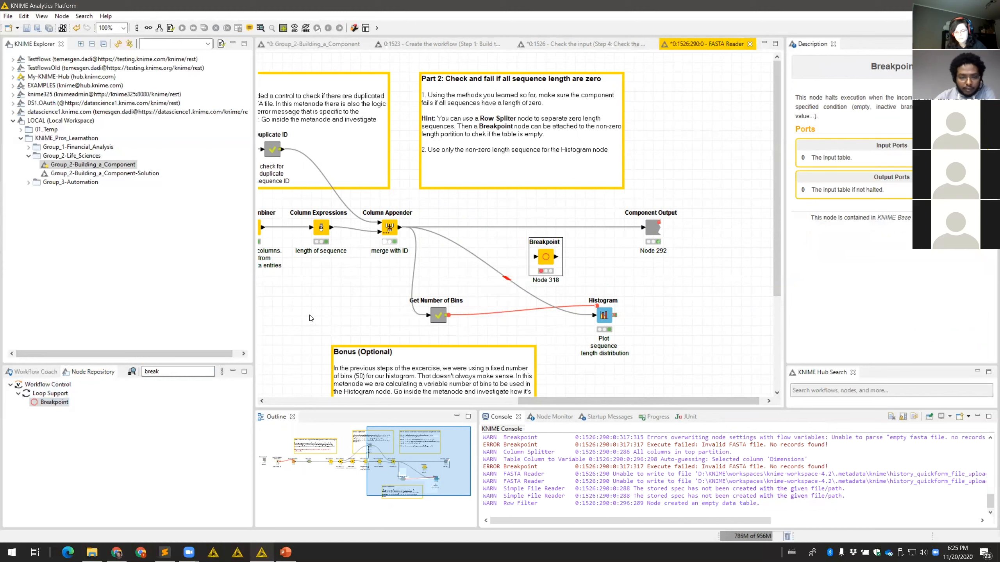
Search the nodes for "row spl", add a Row Splitter above the Breakpoint, and connect the Column Appender's output to it
click(282, 327)
double_click(154, 372)
text(row s)
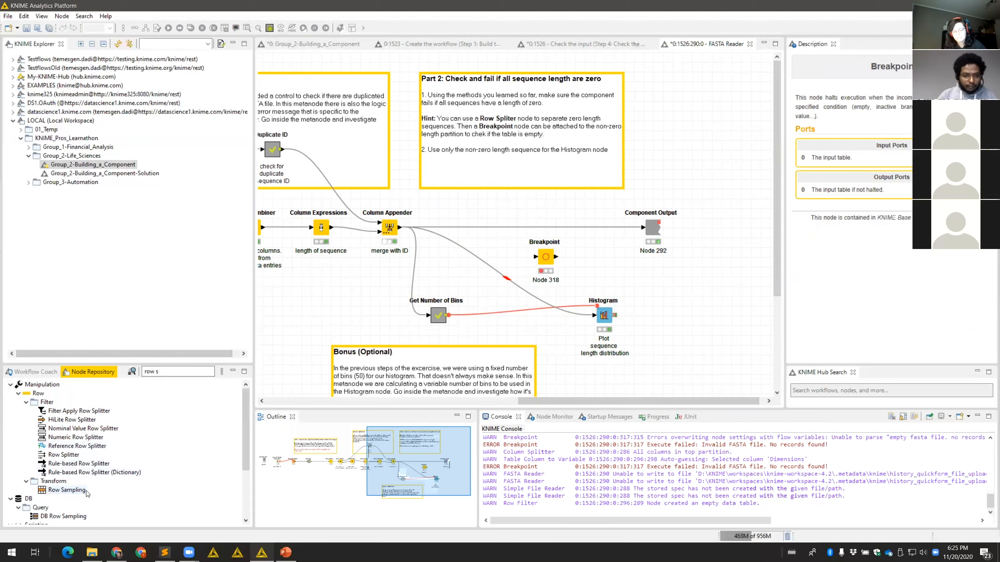
text(pl)
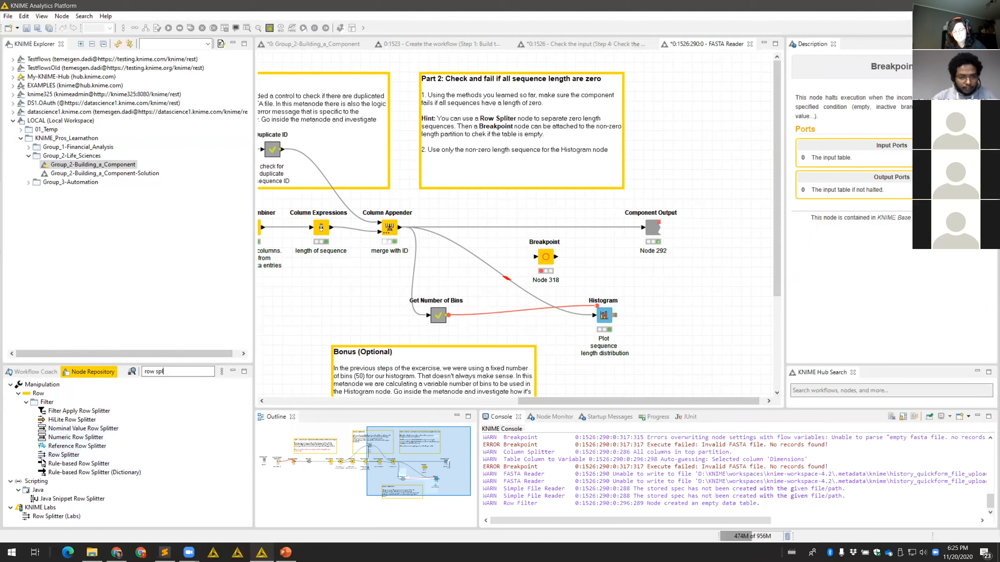
drag(48, 458, 488, 197)
drag(401, 228, 478, 198)
Configure the Row Splitter to include zero-length sequences by range checking SequenceLength with a lower bound of 0, and execute it
double_click(486, 198)
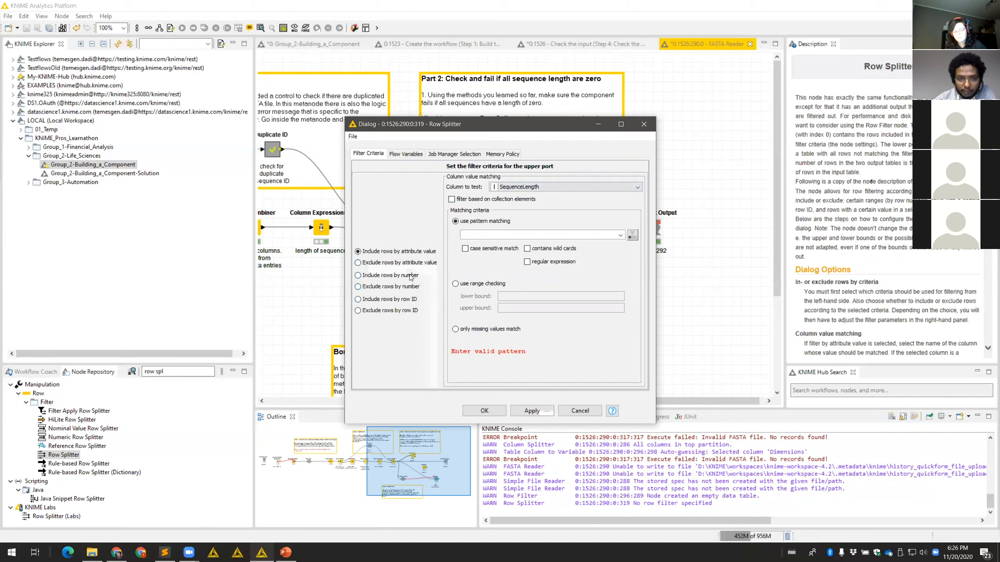
click(482, 284)
click(515, 298)
text(0)
key(Tab)
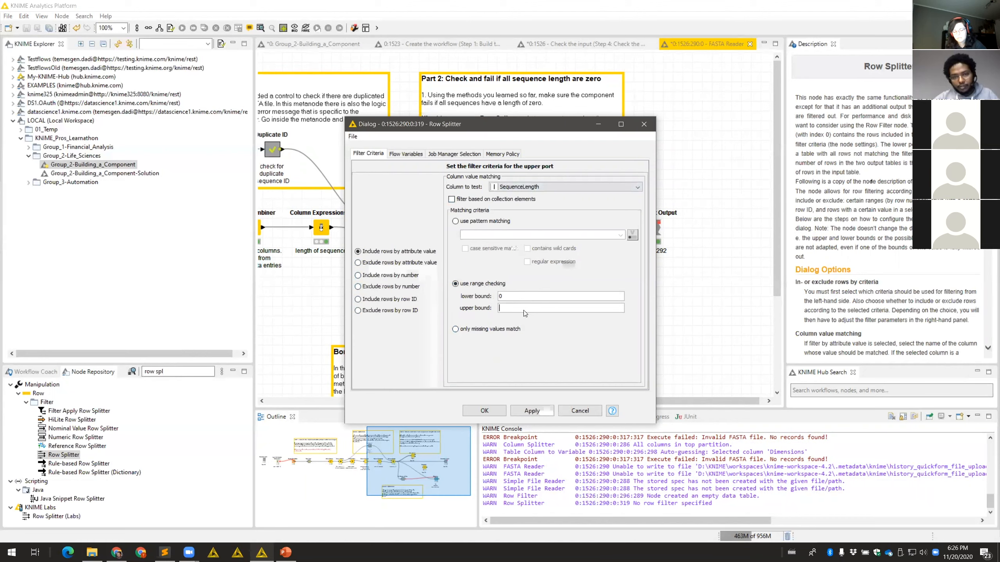
click(487, 411)
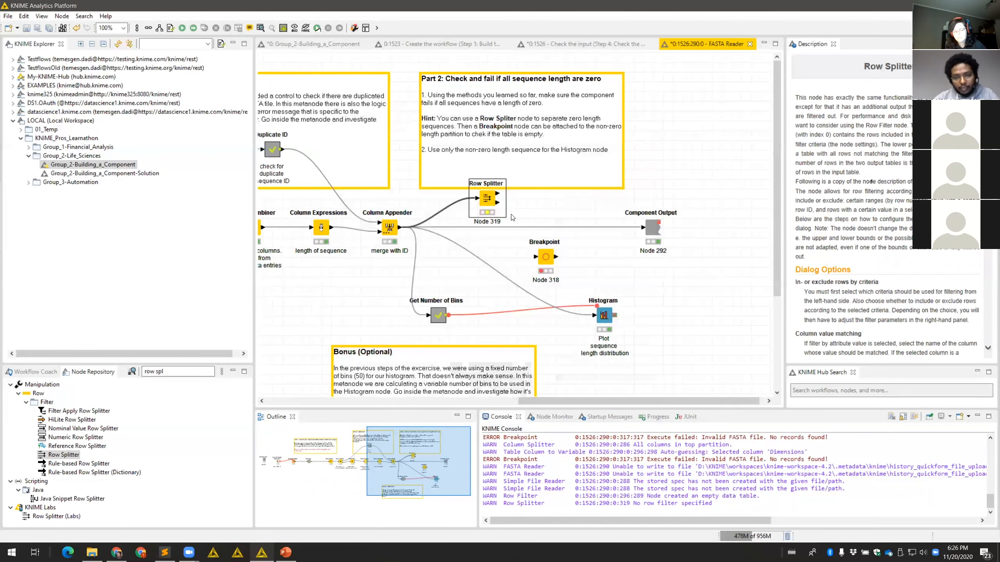
Examine the Row Splitter's Filtered Out and Filtered output tables
right_click(487, 198)
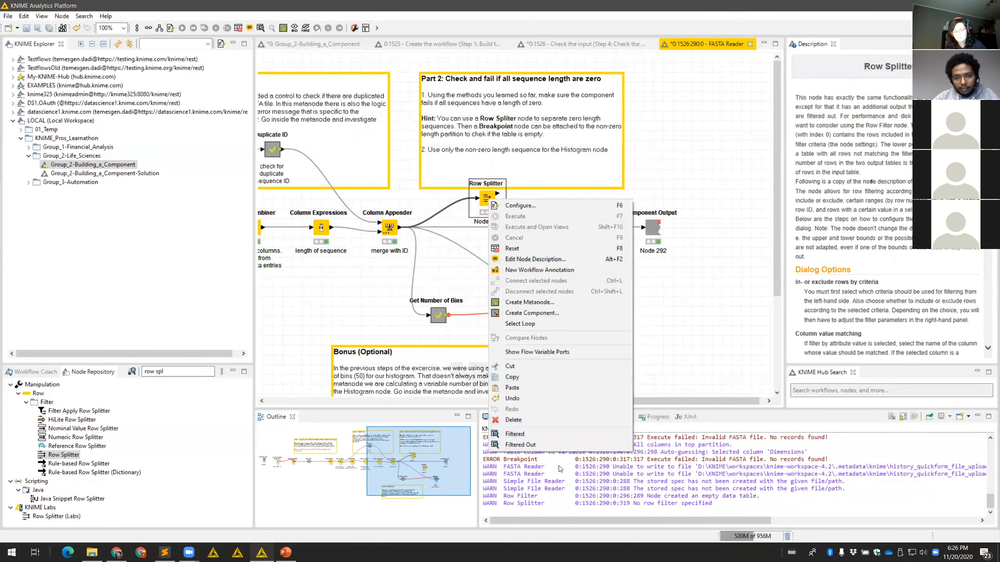
click(508, 451)
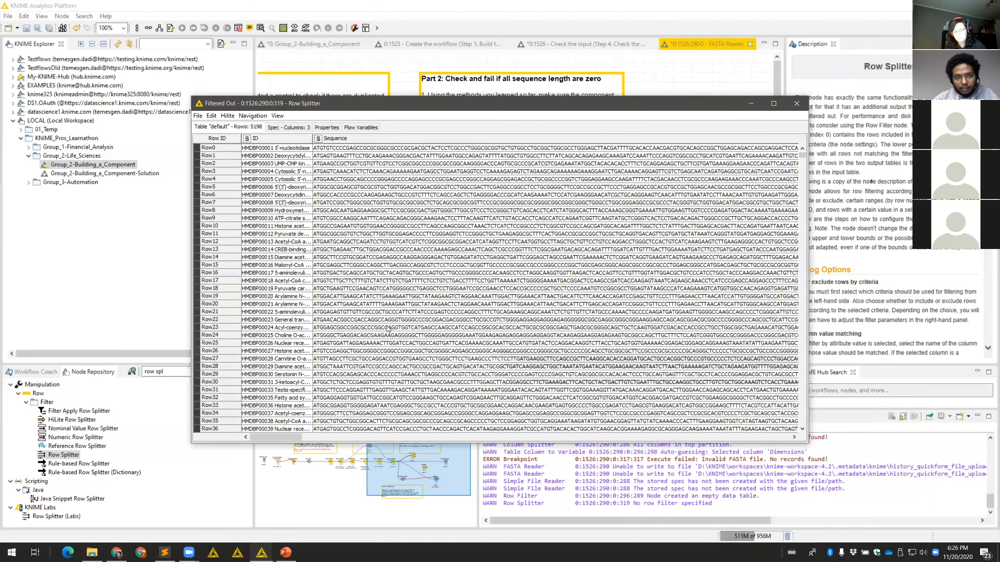
click(795, 104)
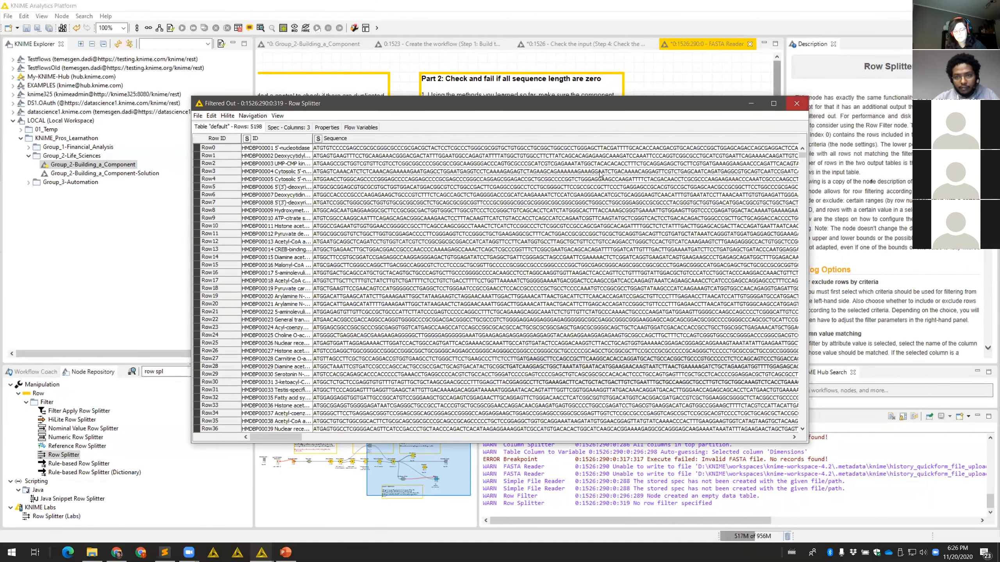
right_click(492, 198)
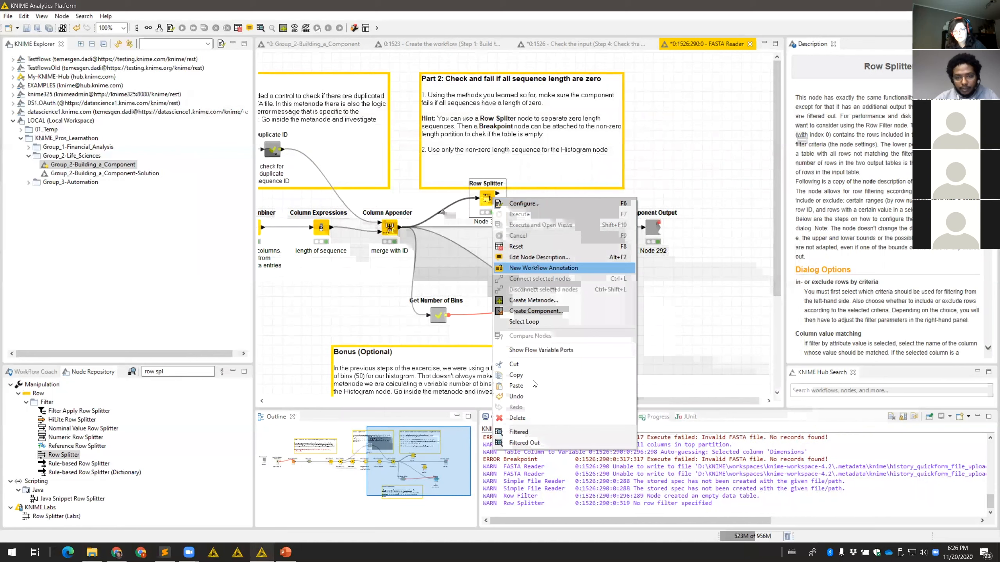
click(538, 433)
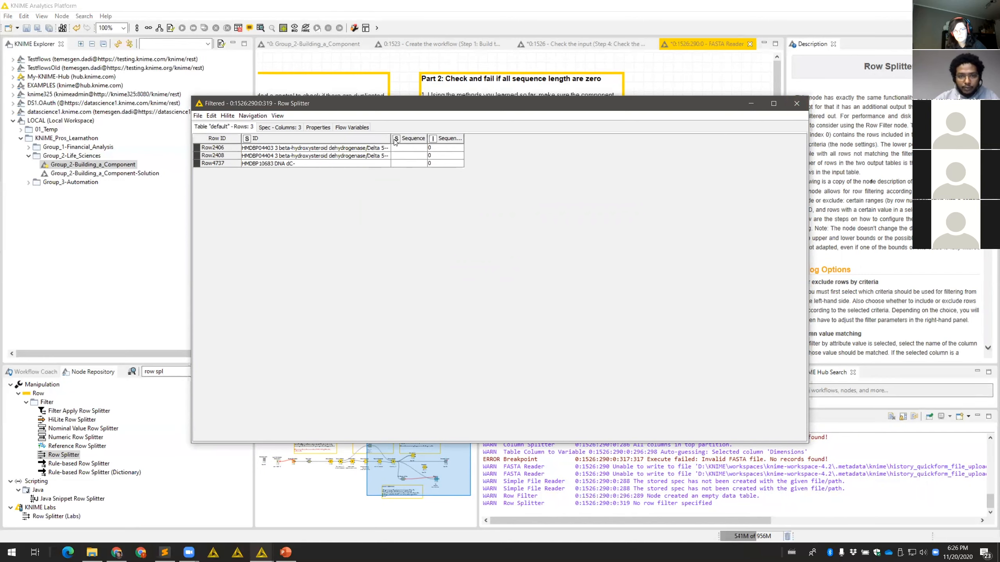
click(798, 103)
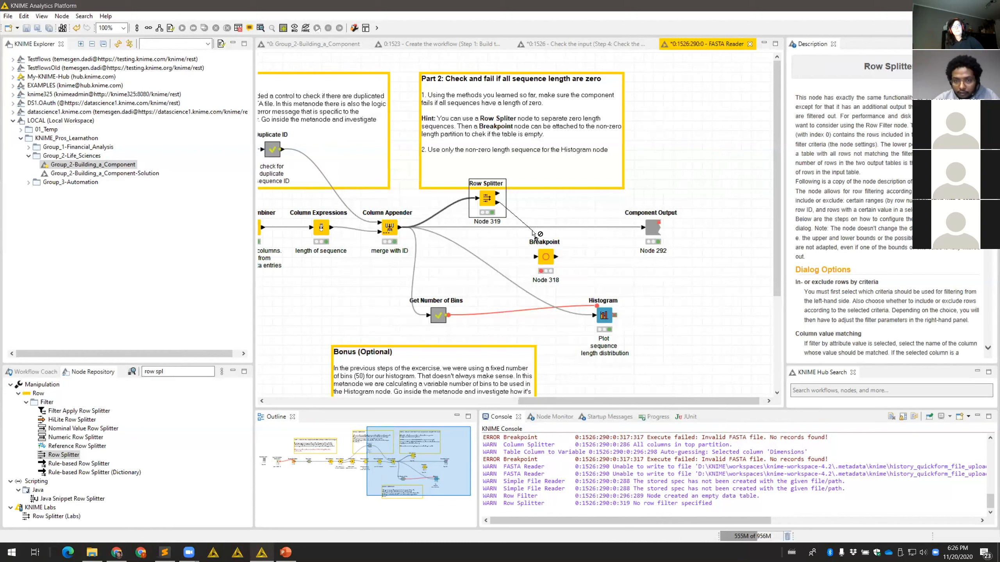
Connect the Row Splitter's filtered-out output to the Breakpoint and enable the Breakpoint for an empty table
mouse_move(487, 202)
mouse_down()
mouse_move(496, 223)
mouse_move(495, 213)
mouse_up()
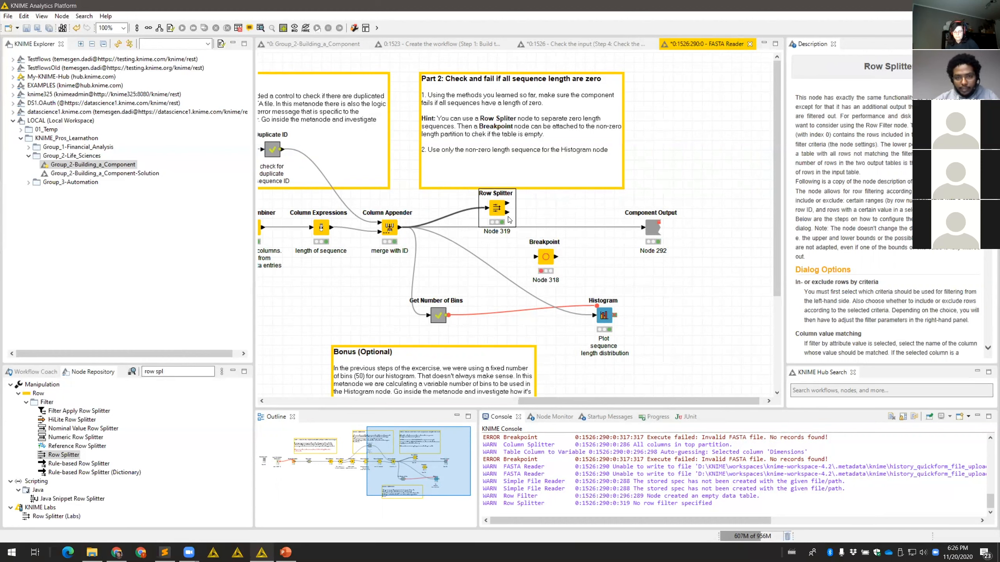
mouse_move(507, 216)
drag(507, 215, 543, 260)
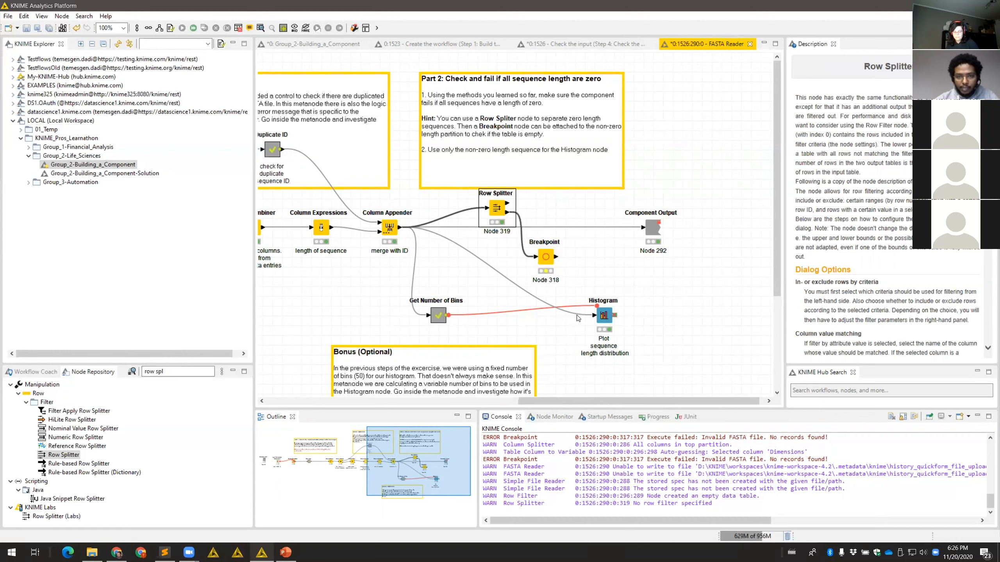
click(545, 260)
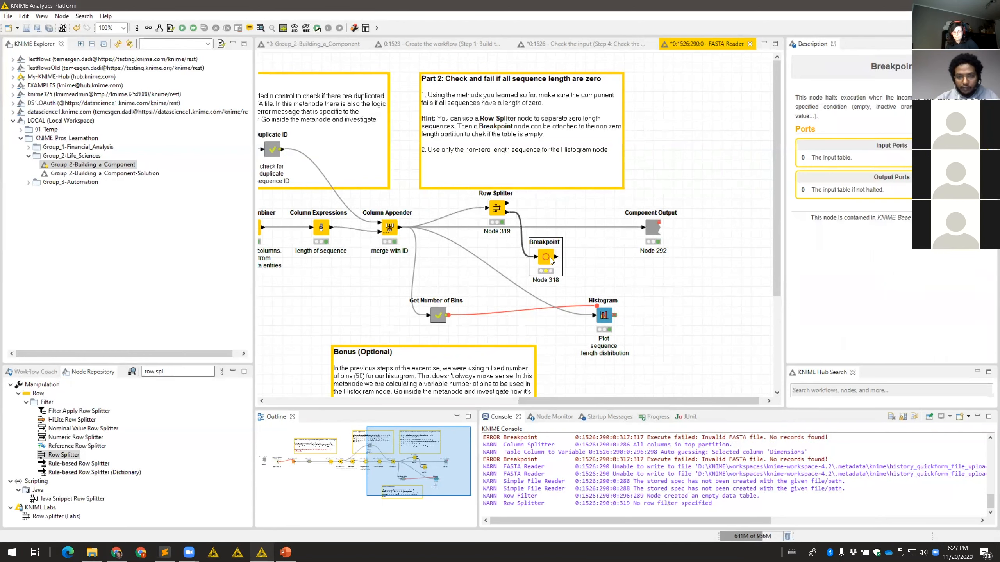
double_click(546, 258)
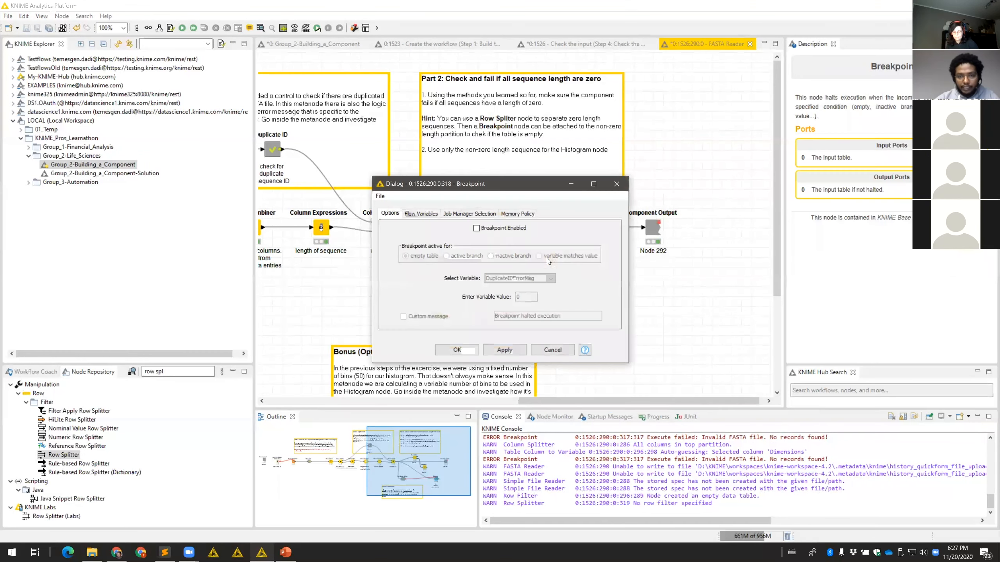
click(491, 228)
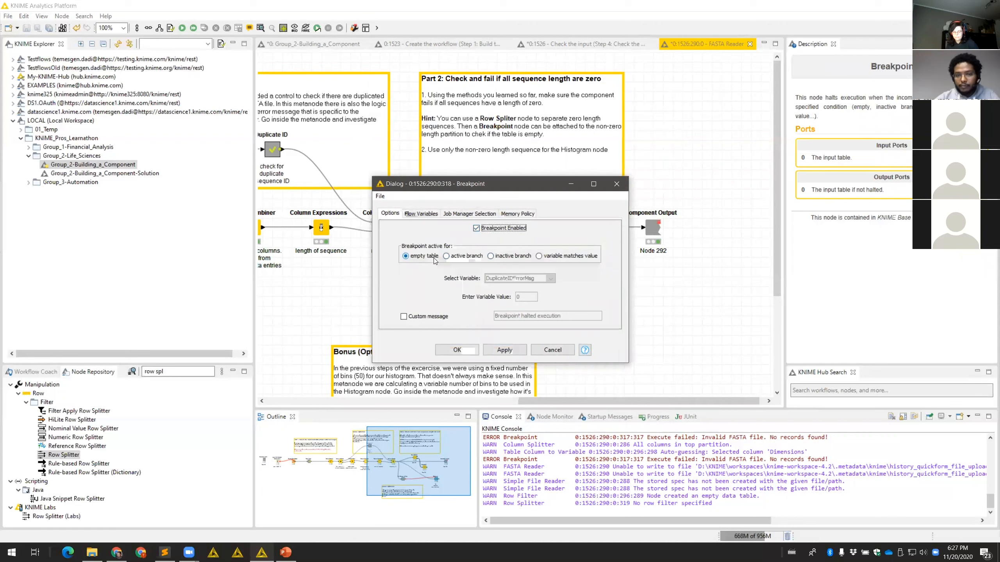
click(453, 350)
Replace Component Output's incoming connection with the Breakpoint's output, save the workflow, and place the Breakpoint below the Row Splitter
drag(555, 257, 644, 229)
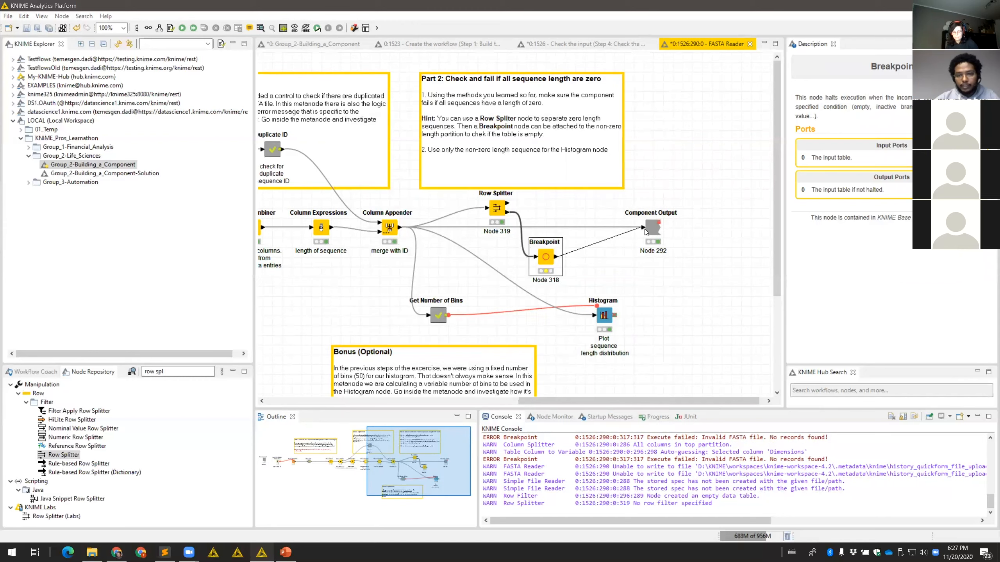
click(559, 287)
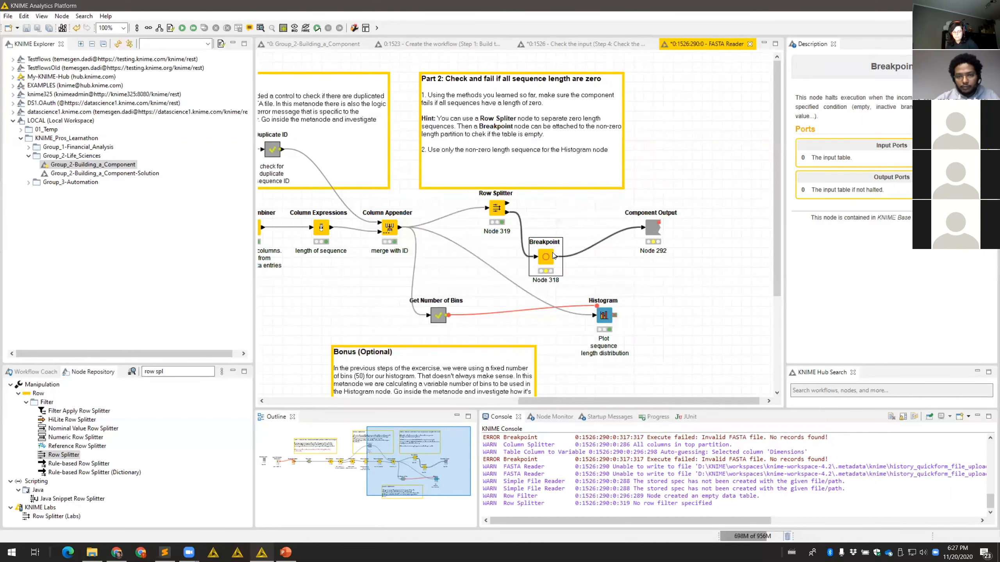
drag(553, 256, 572, 217)
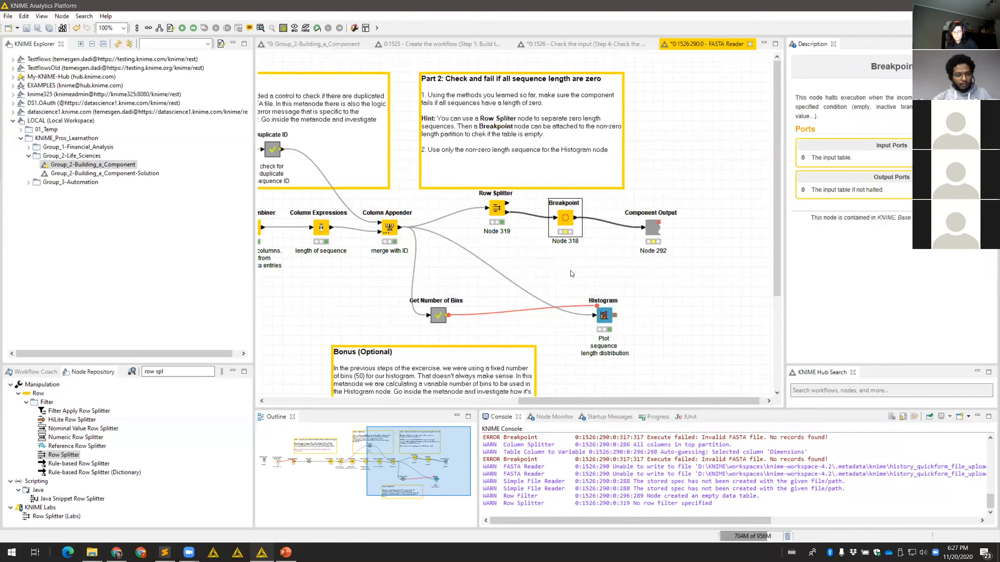
key(ctrl+s)
drag(570, 221, 561, 260)
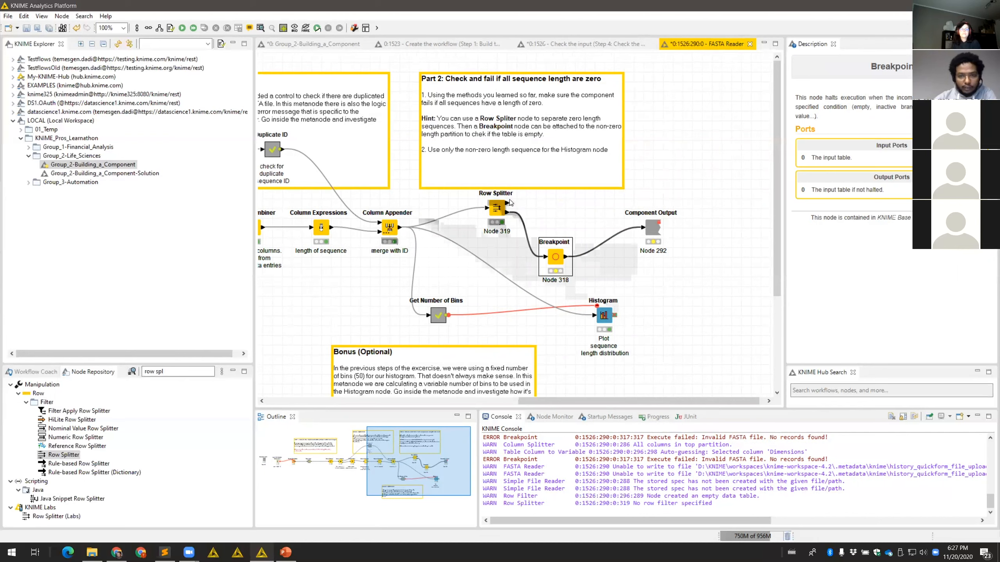
Find the Concatenate node in the repository and add it beside the Row Splitter, above the Breakpoint
click(178, 370)
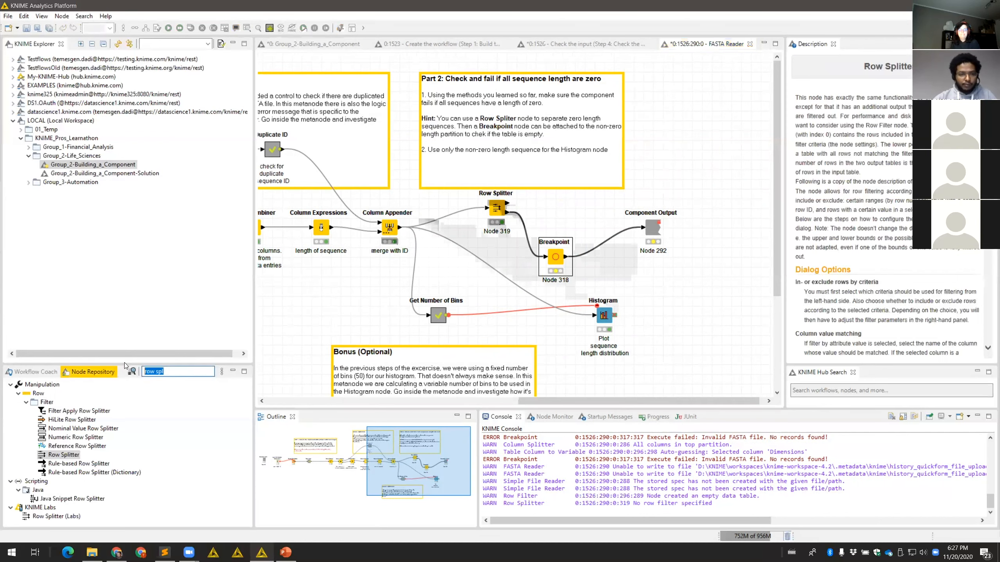
text(c)
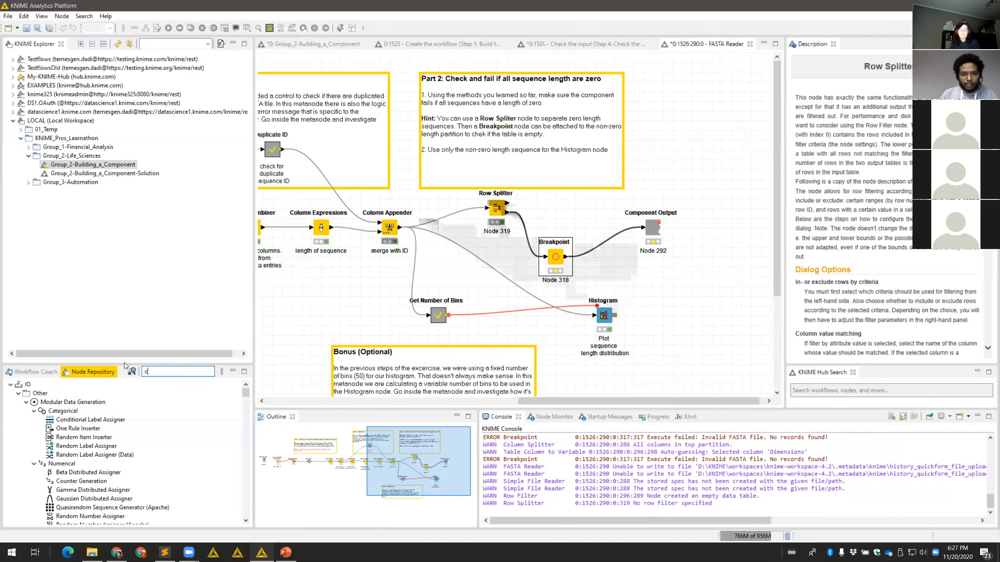
text(aoncata)
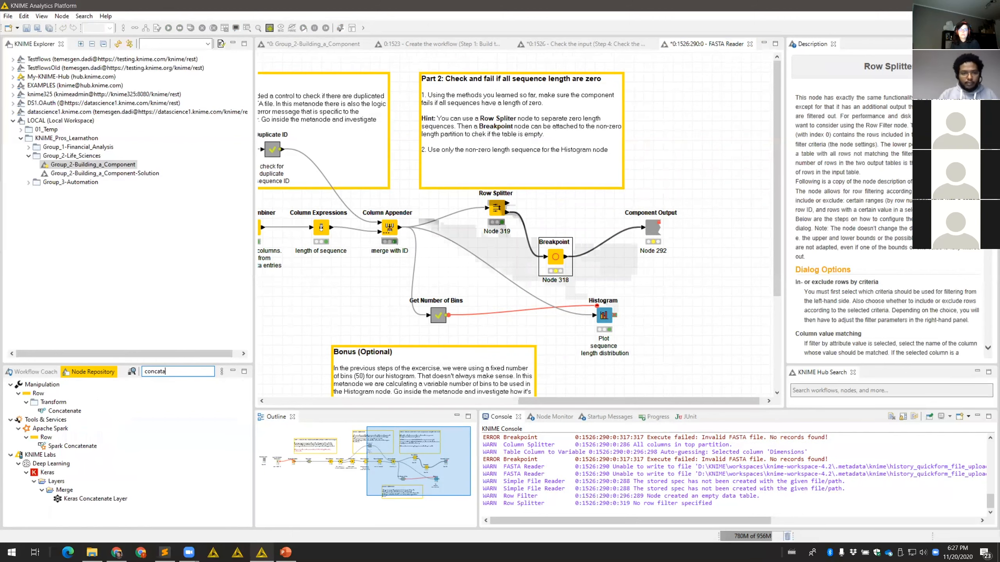
key(BackSpace)
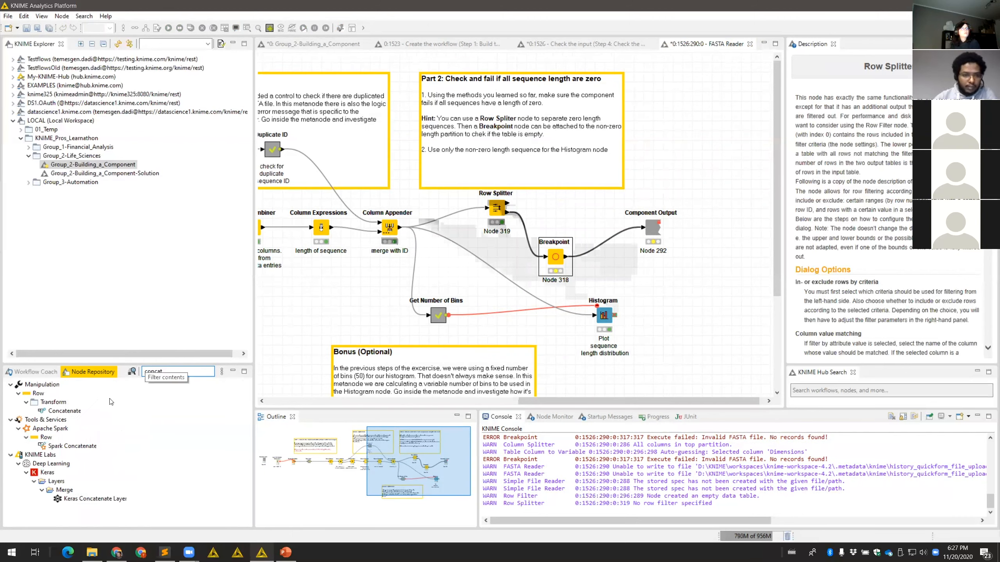
drag(63, 411, 584, 208)
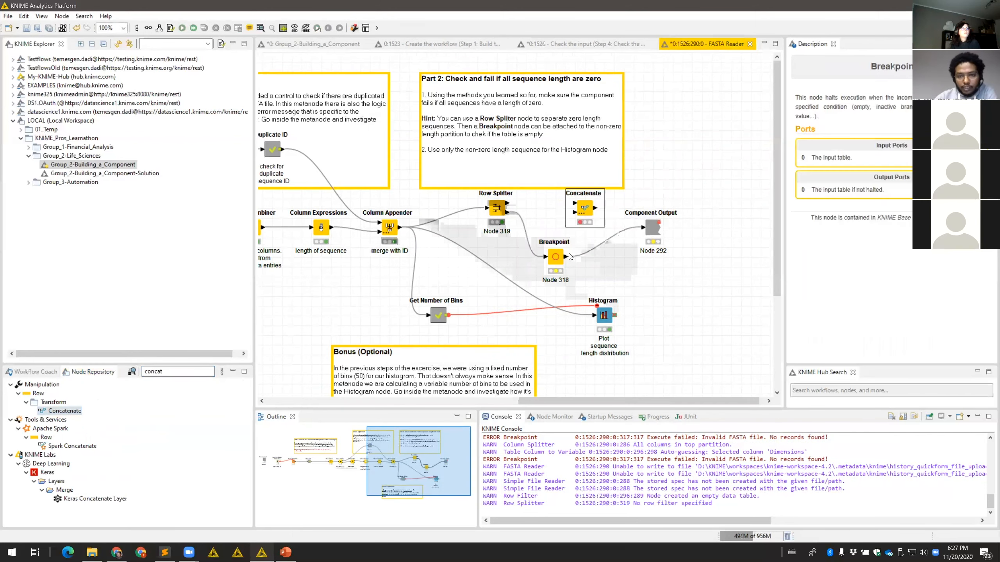
Connect the Breakpoint's output and the Row Splitter's first output to Concatenate, feed it into Component Output, and execute and save
drag(566, 256, 575, 213)
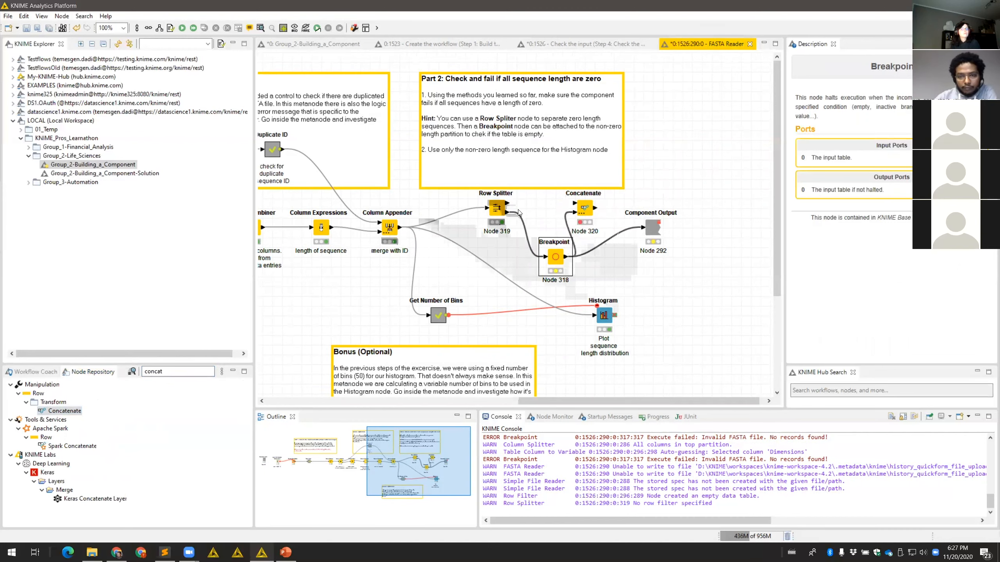
drag(507, 204, 605, 226)
right_click(588, 209)
key(Escape)
click(679, 291)
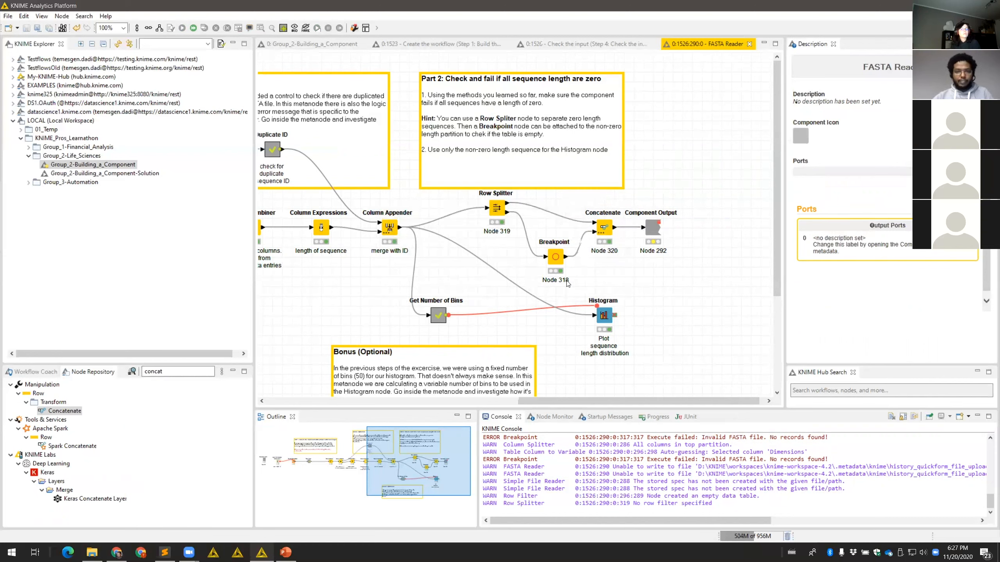
Replace the Histogram's table input with the Breakpoint's output, shift the Breakpoint slightly away from the Histogram, and save
drag(607, 320, 599, 322)
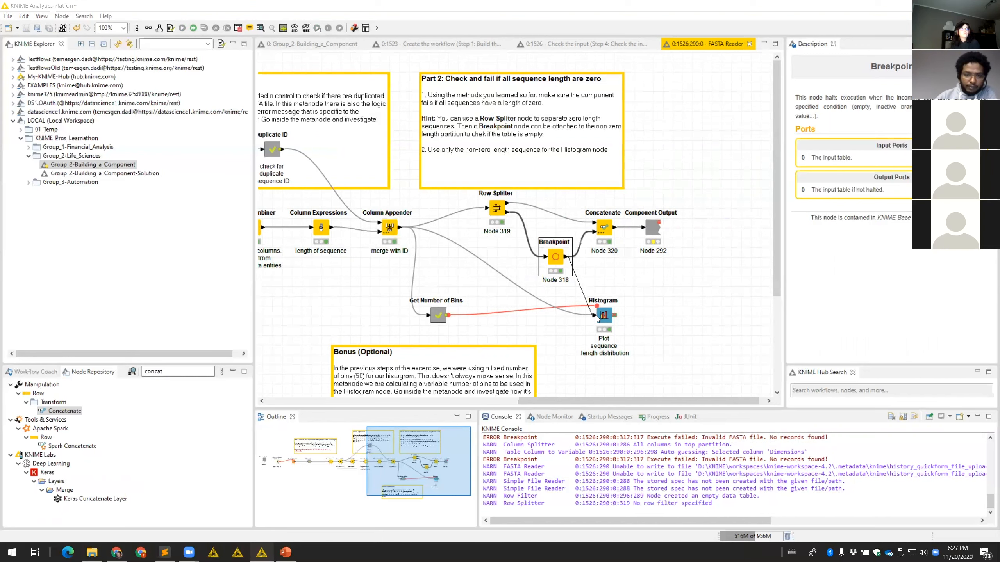
click(595, 288)
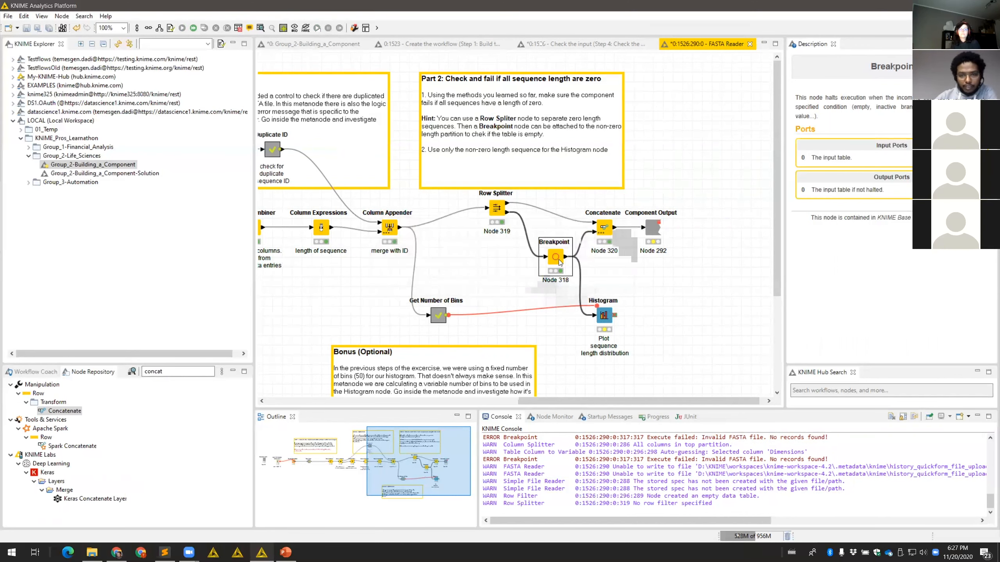
drag(535, 260, 534, 260)
click(685, 318)
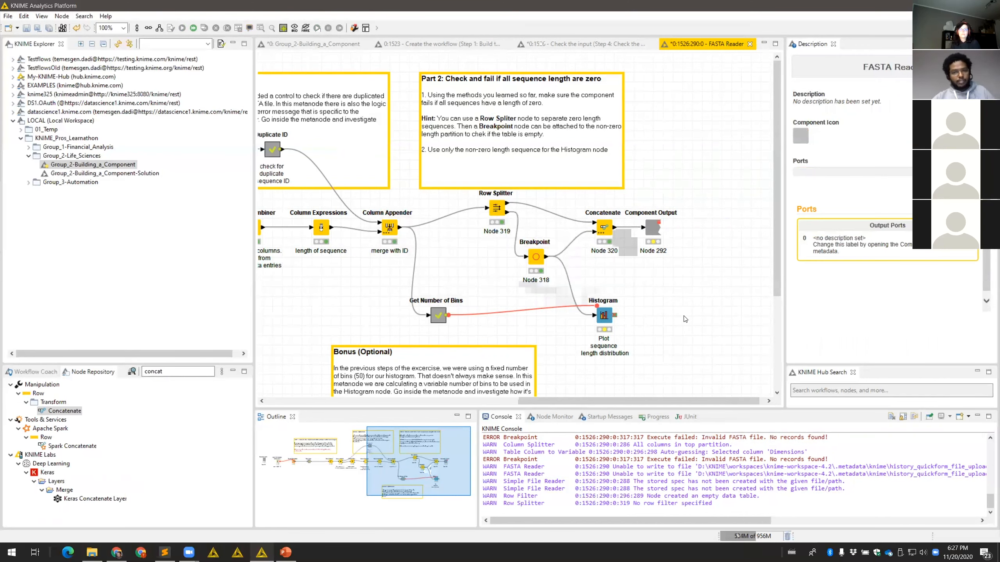
key(ctrl+s)
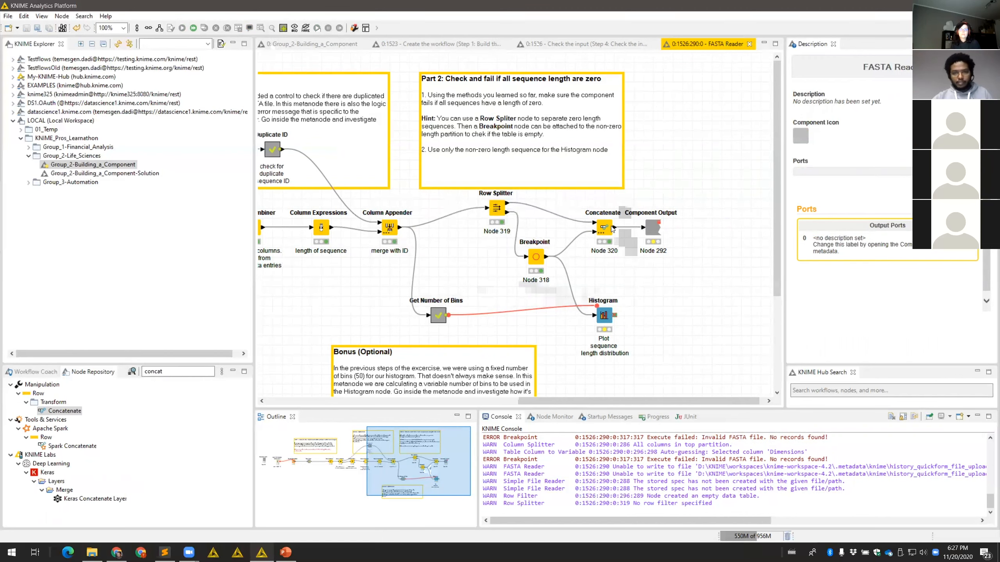
Replace the Histogram's table input with the Concatenate node's output and save the workflow
click(616, 231)
drag(615, 230, 595, 315)
click(647, 319)
key(ctrl+s)
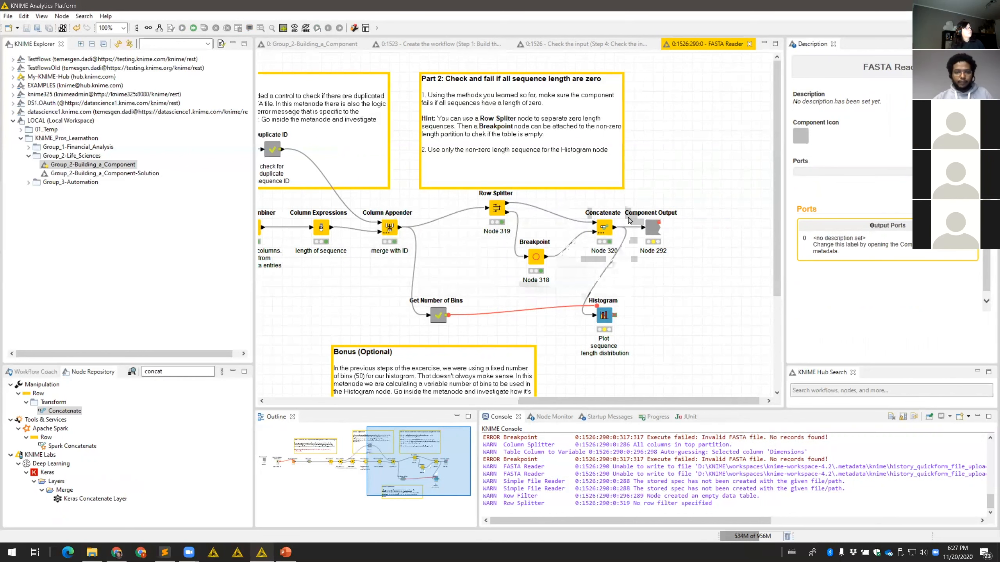
Open the Get Number of Bins metanode and examine which columns its Duplicate Row Filter uses, without keeping changes
scroll(549, 291, down, 3)
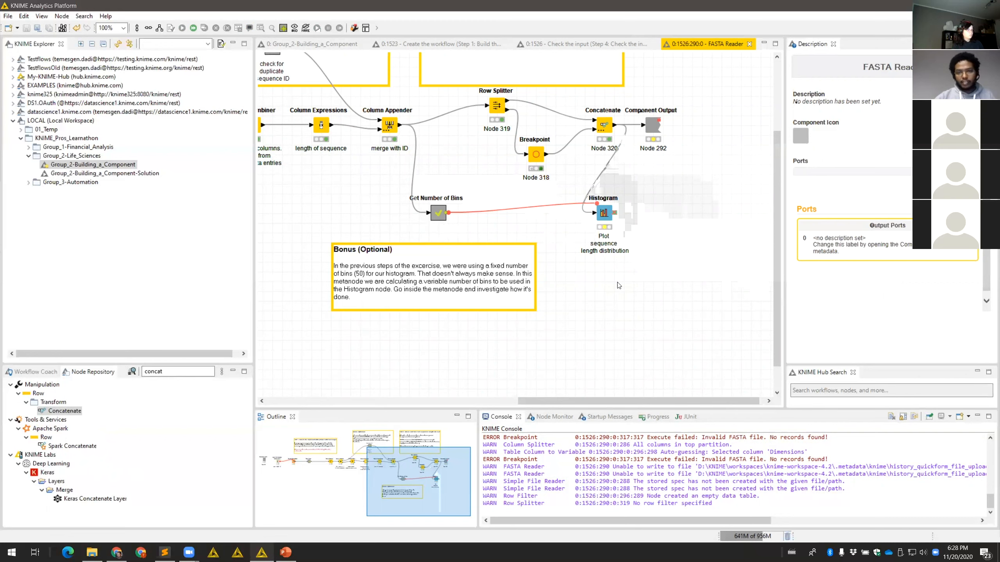
double_click(439, 215)
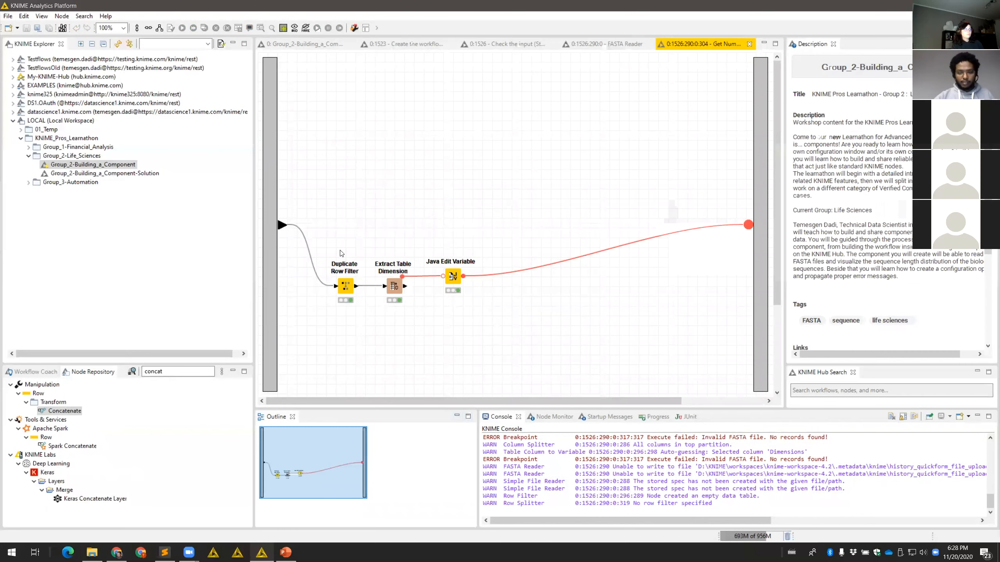
double_click(345, 287)
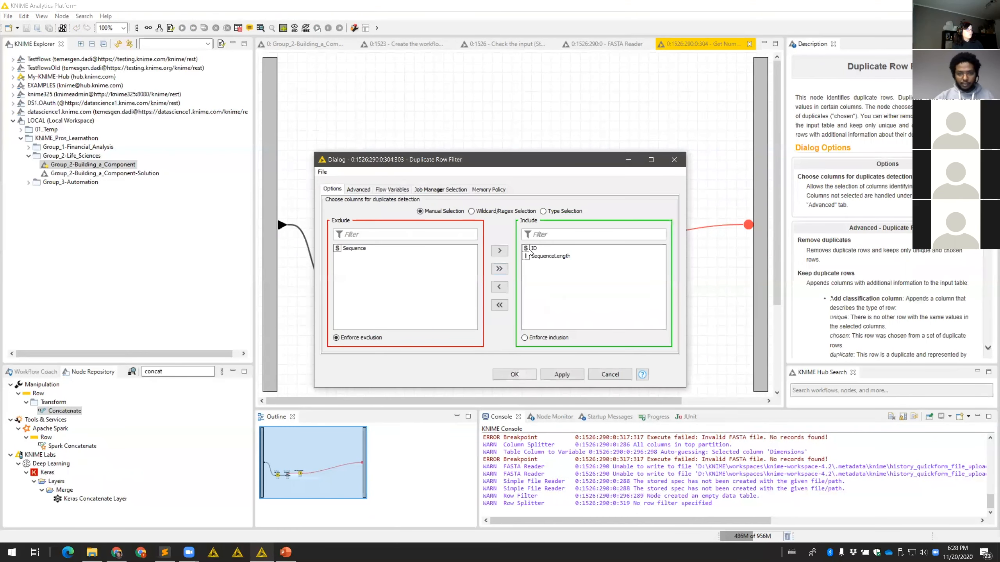
double_click(532, 248)
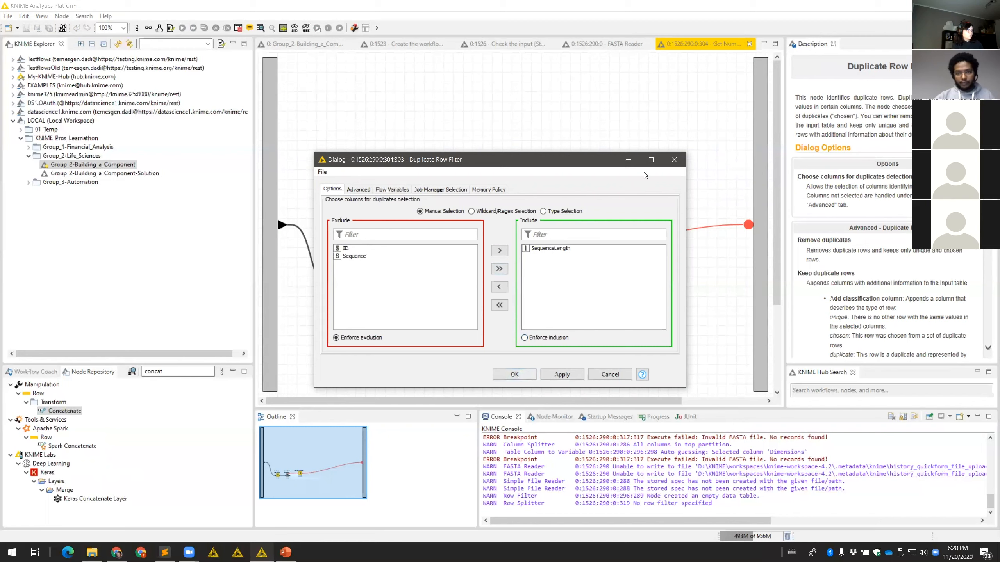
click(673, 159)
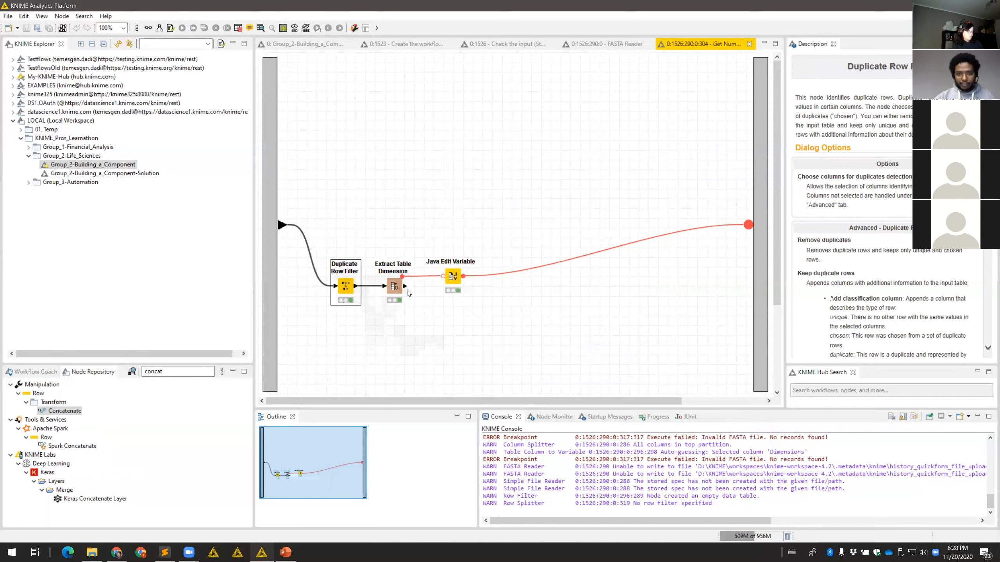
Examine the NumberOfBins expression in the Java Edit Variable node without changing it, and close the metanode
click(453, 277)
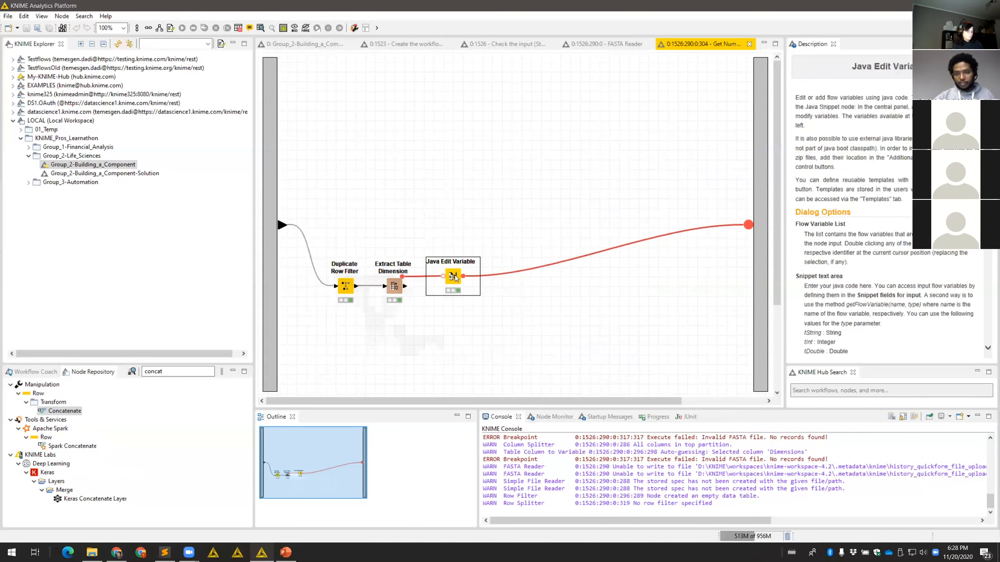
double_click(454, 291)
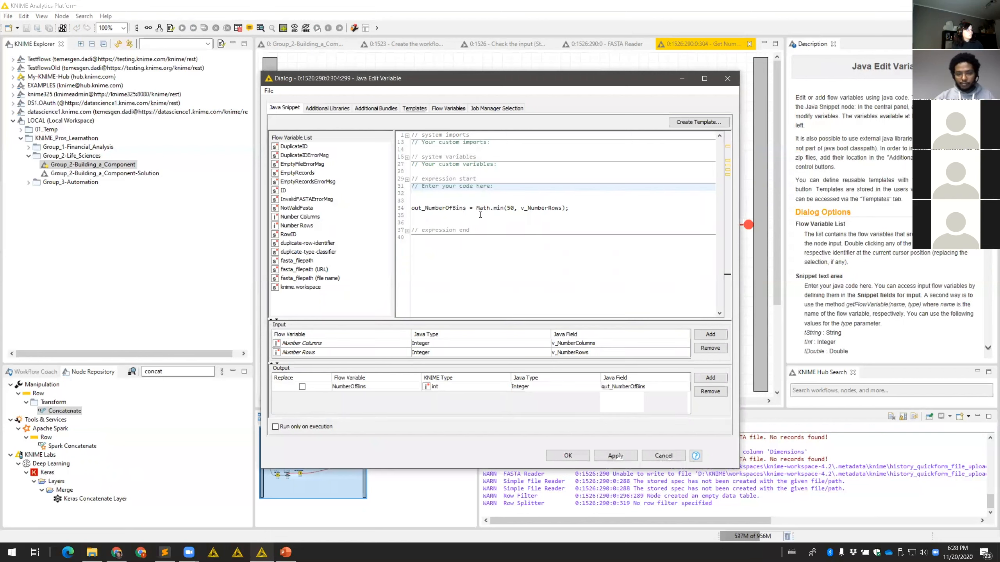
double_click(511, 207)
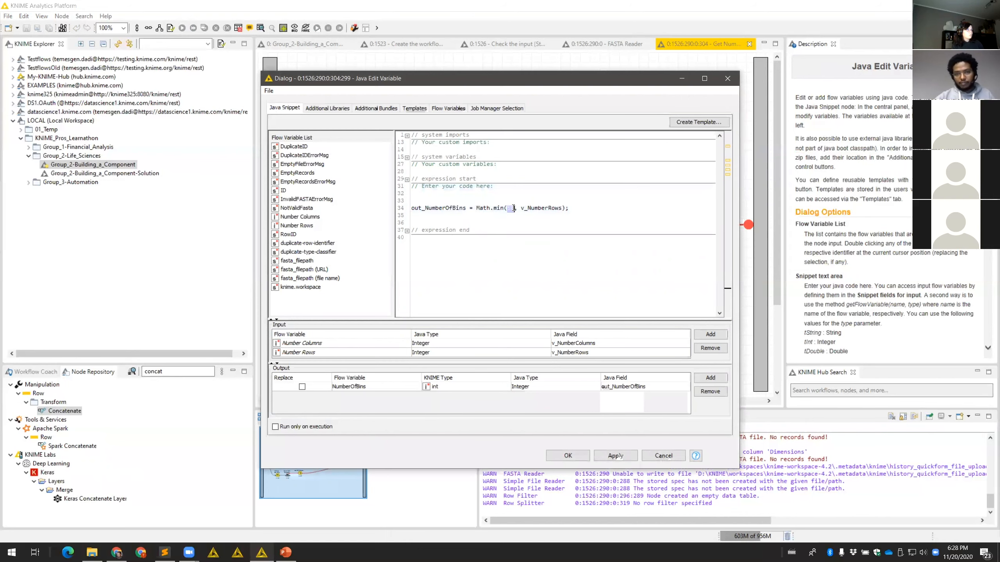
double_click(542, 208)
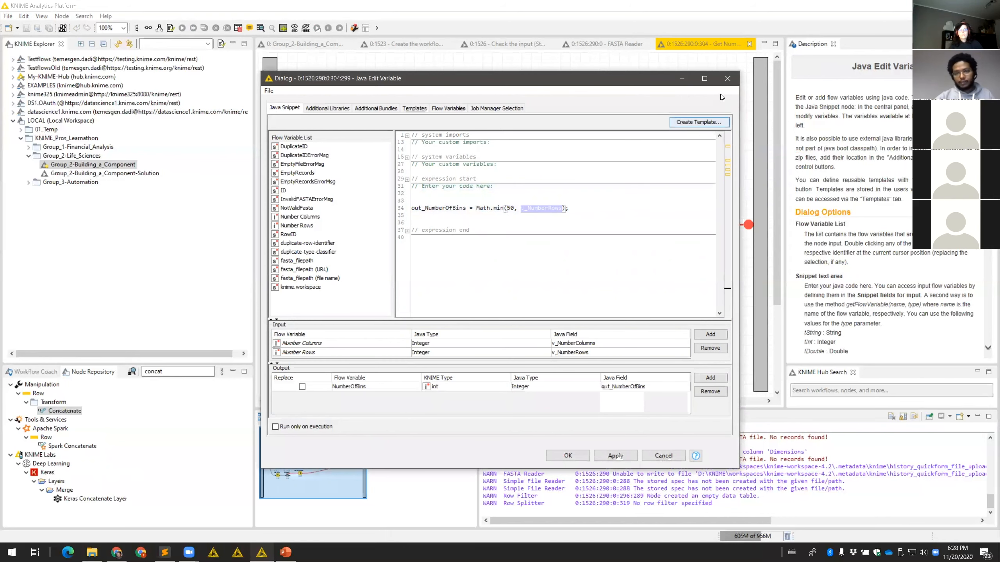
click(727, 78)
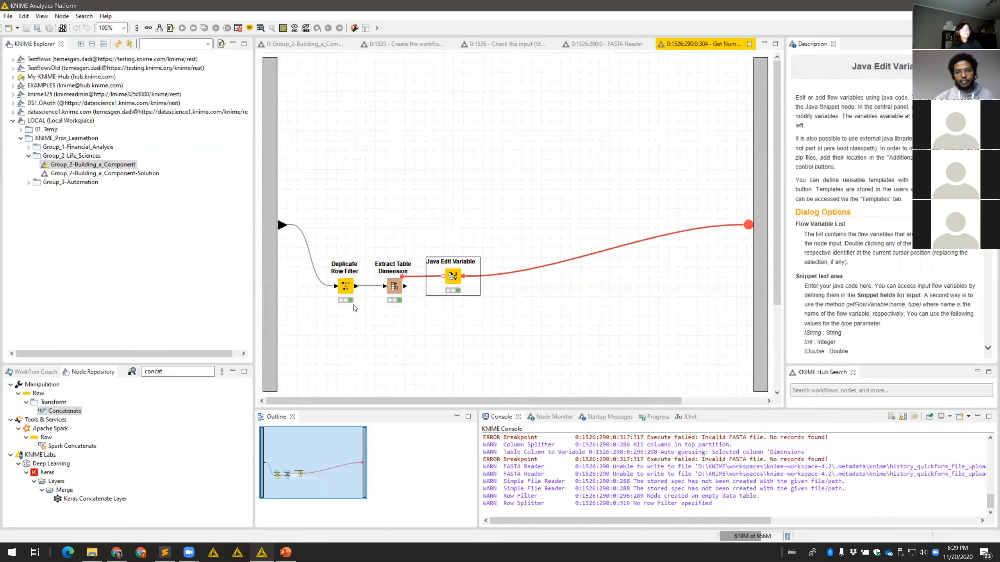
click(750, 45)
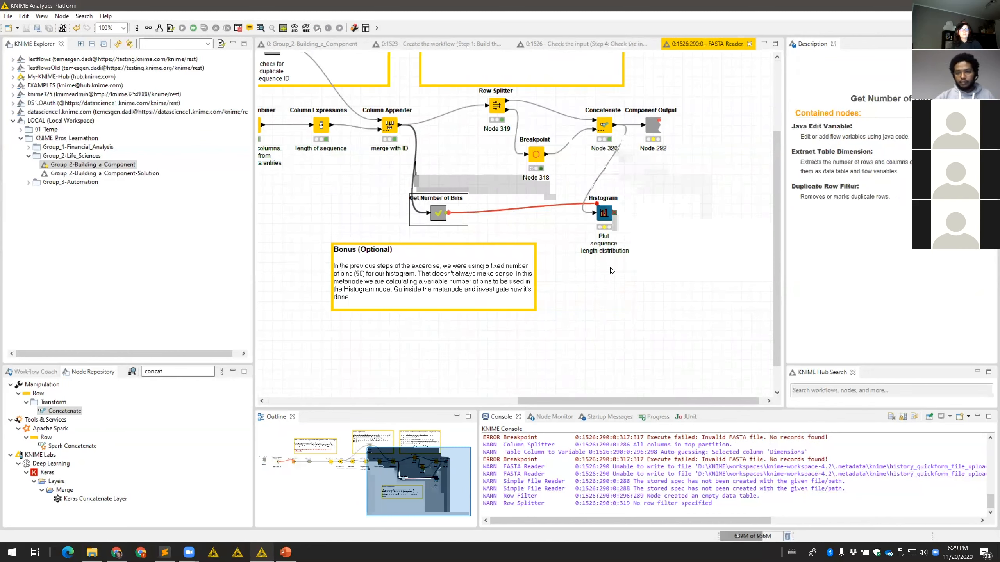
Execute the Histogram node and check its sequence length distribution view
right_click(604, 221)
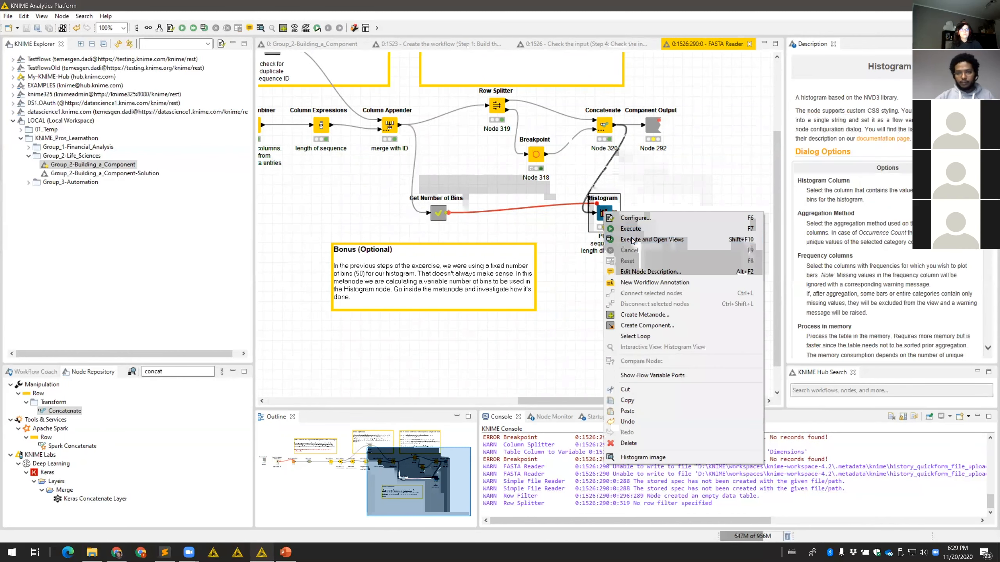
click(631, 238)
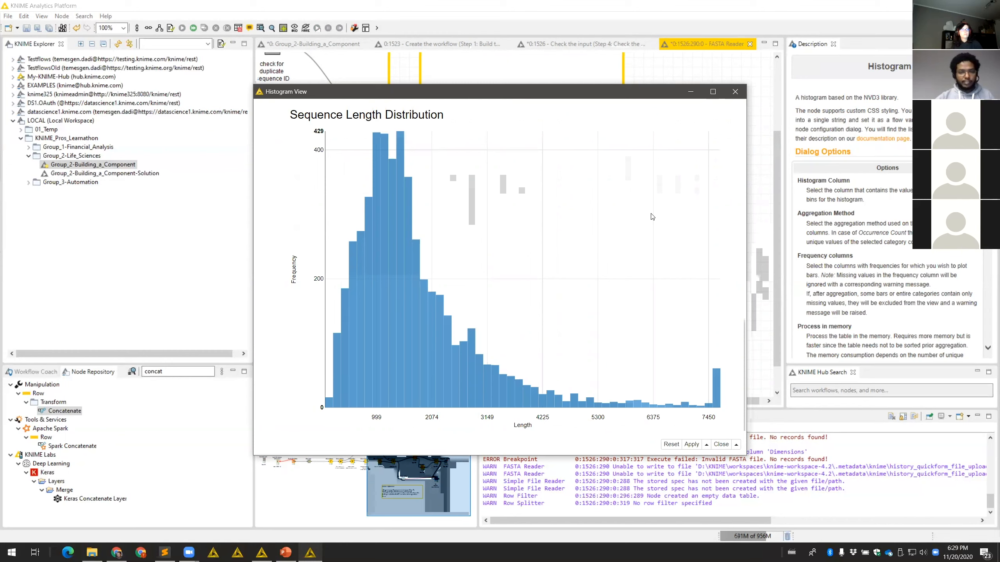
click(735, 92)
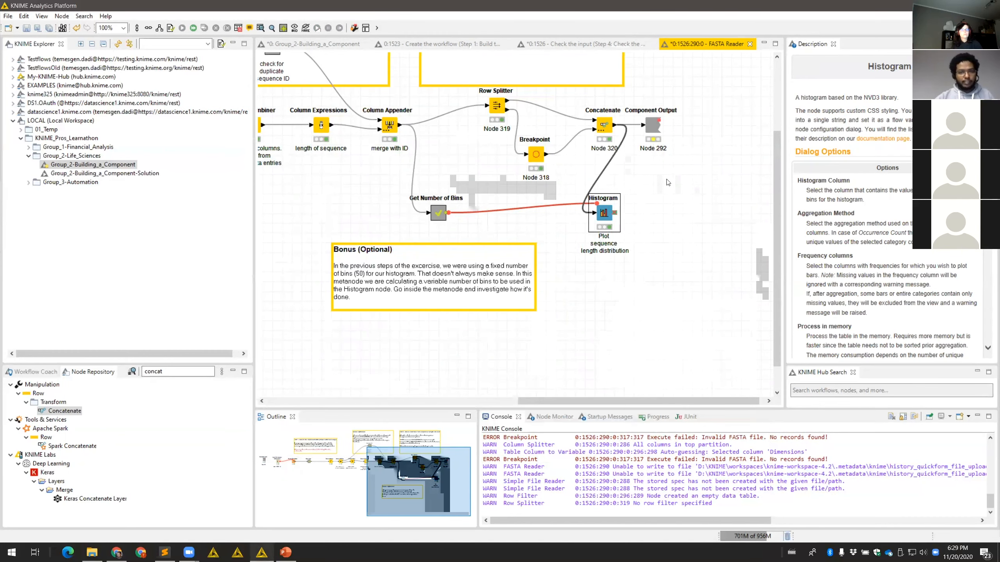
Return to the Step 4 workflow, set the FASTA Reader component's file to 02_invalid.fasta, and execute it to test the error handling
click(751, 44)
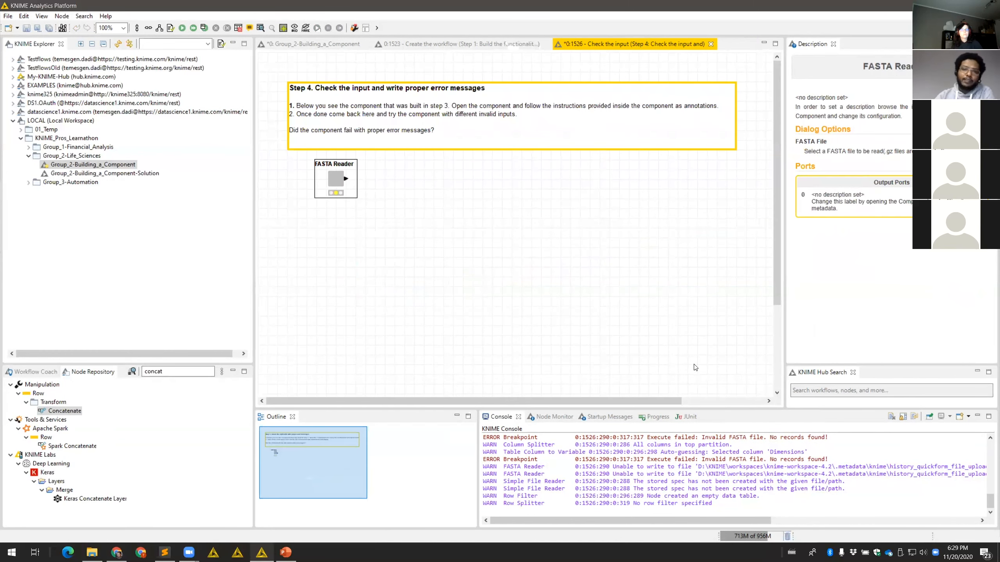
double_click(336, 179)
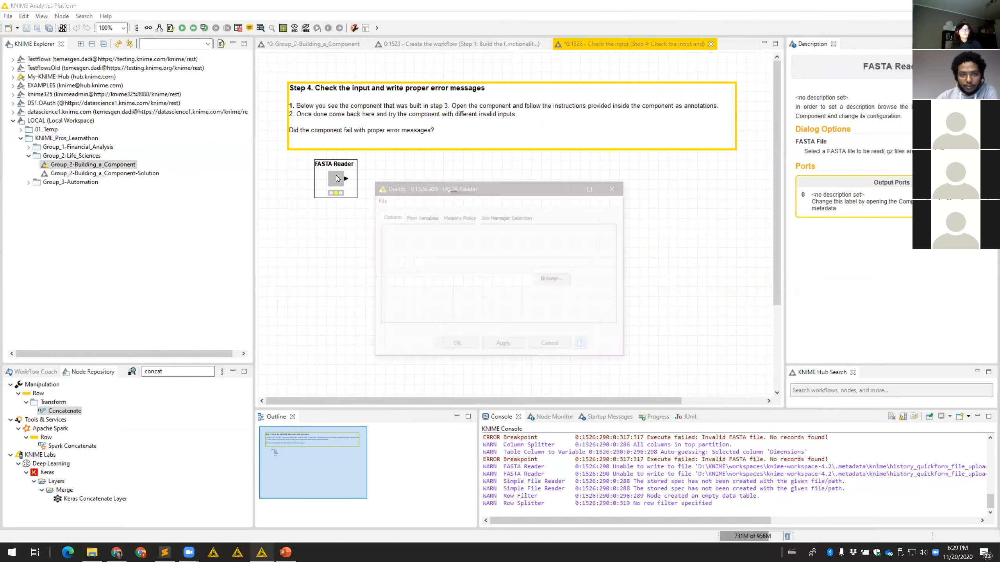
click(556, 280)
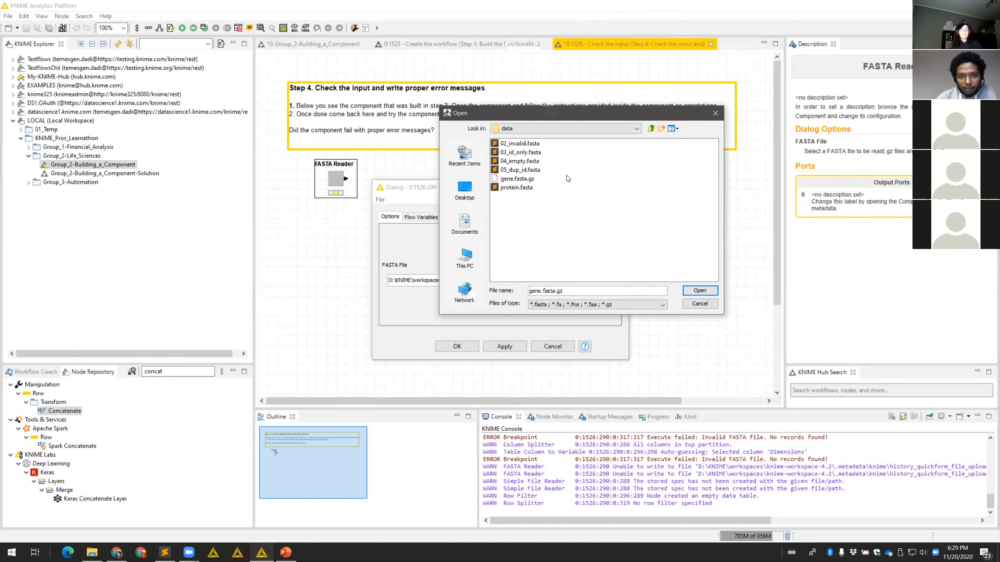
double_click(515, 143)
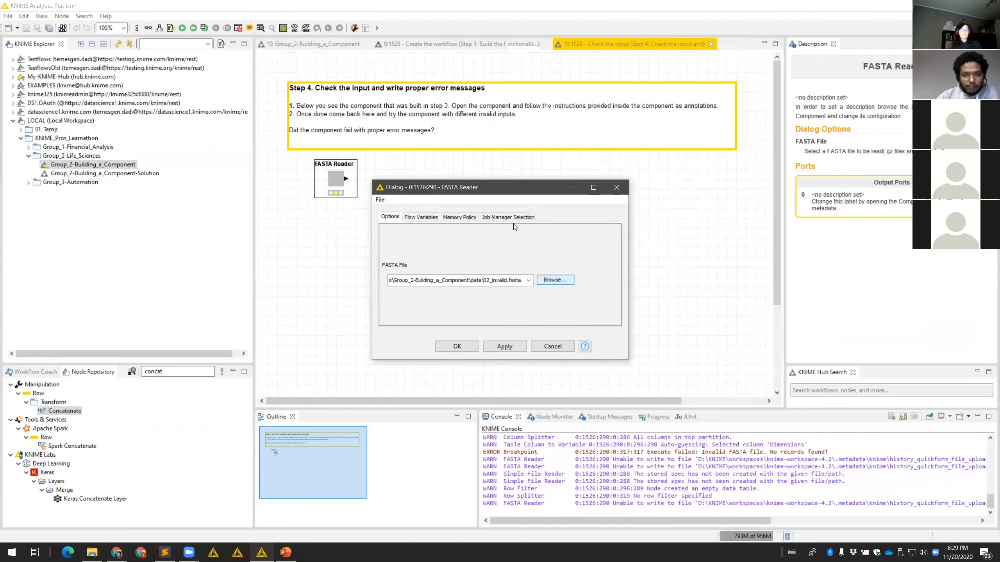
click(457, 346)
right_click(333, 178)
click(353, 191)
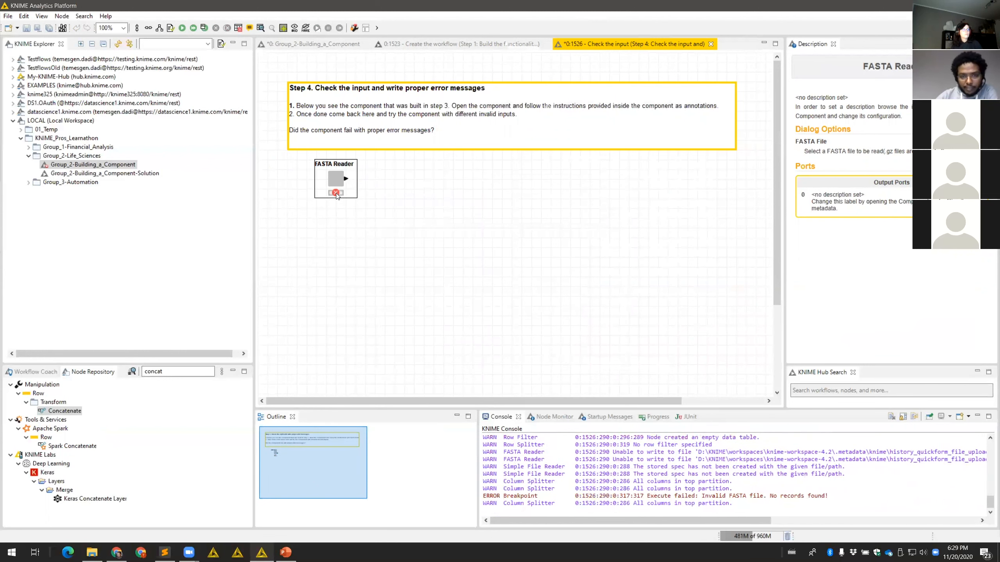
mouse_move(337, 195)
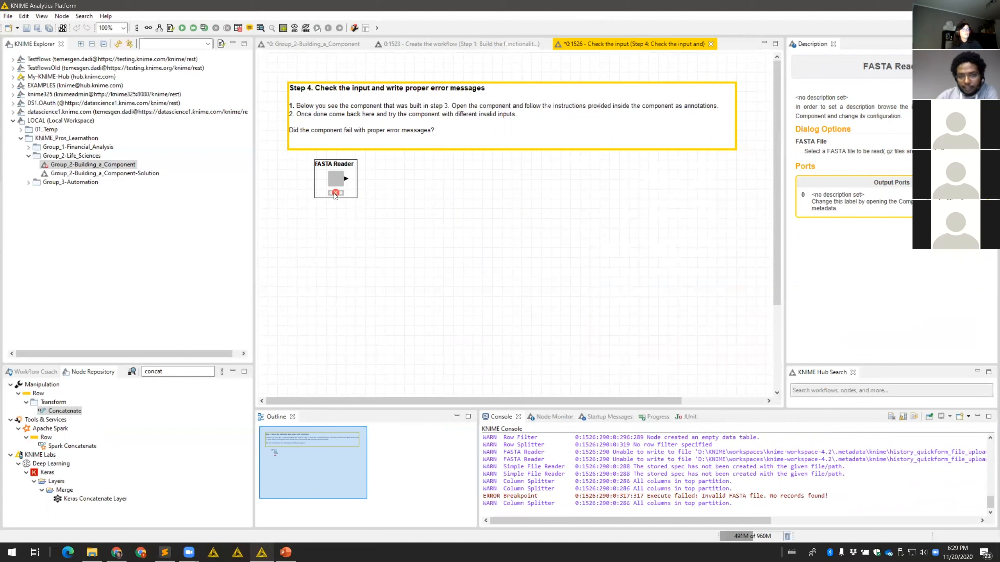
Set the FASTA Reader component's file to 03_id_only.fasta and execute it to test the error handling
double_click(333, 179)
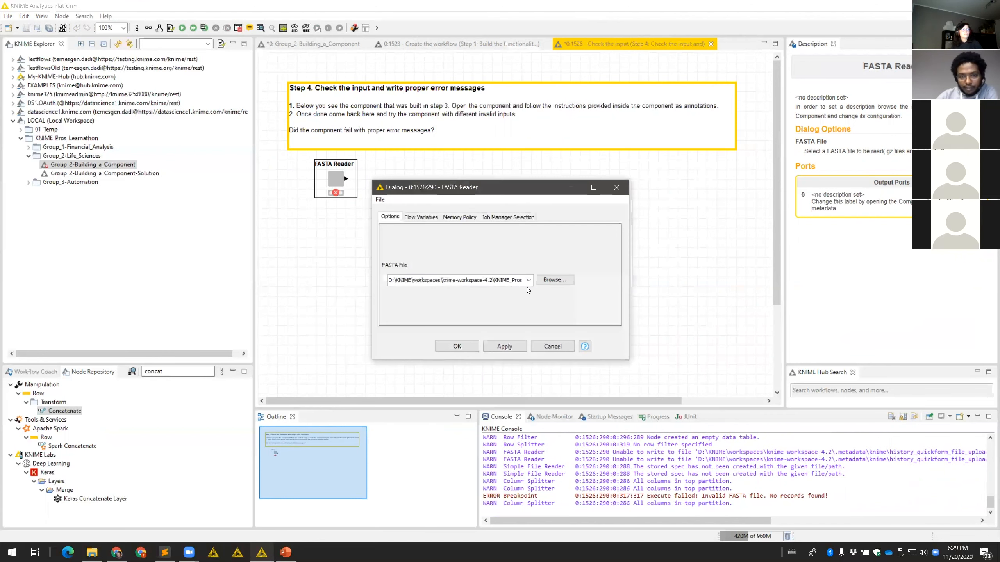
click(550, 281)
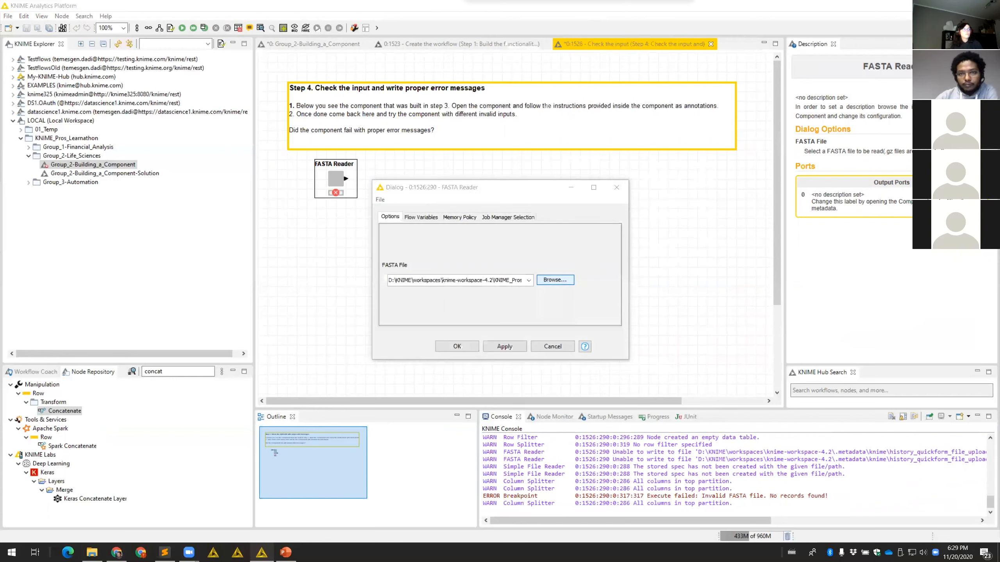
double_click(453, 174)
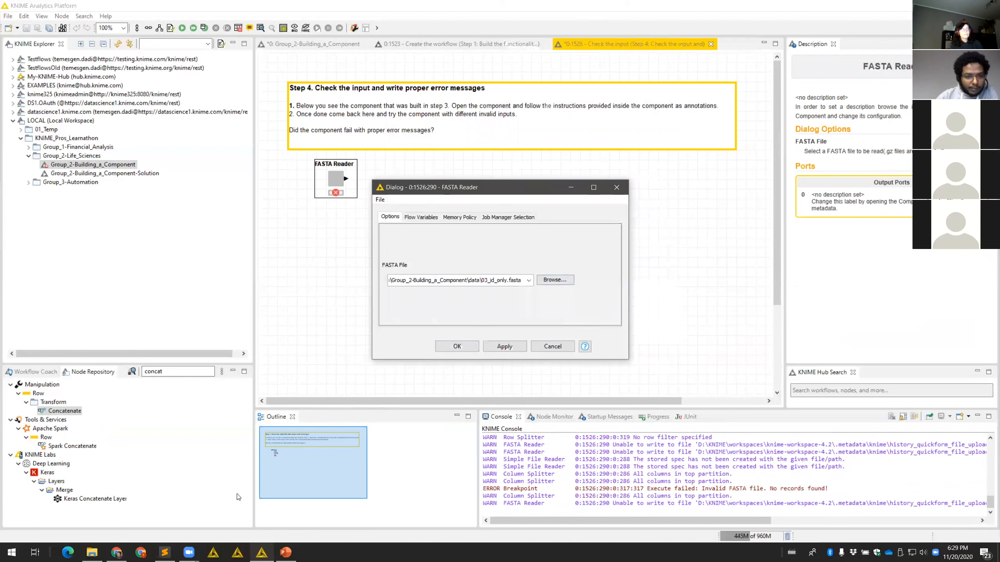
click(492, 281)
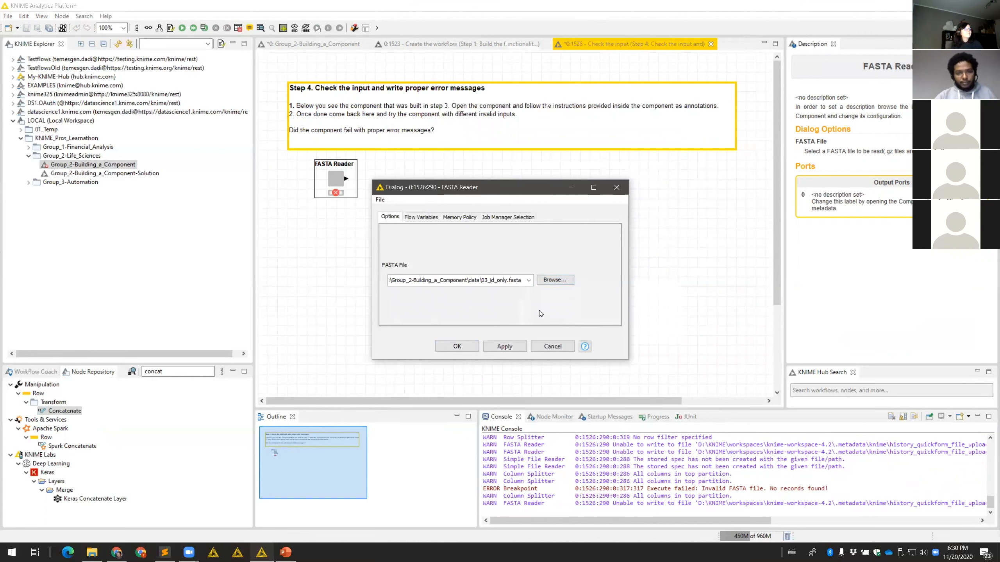
click(456, 348)
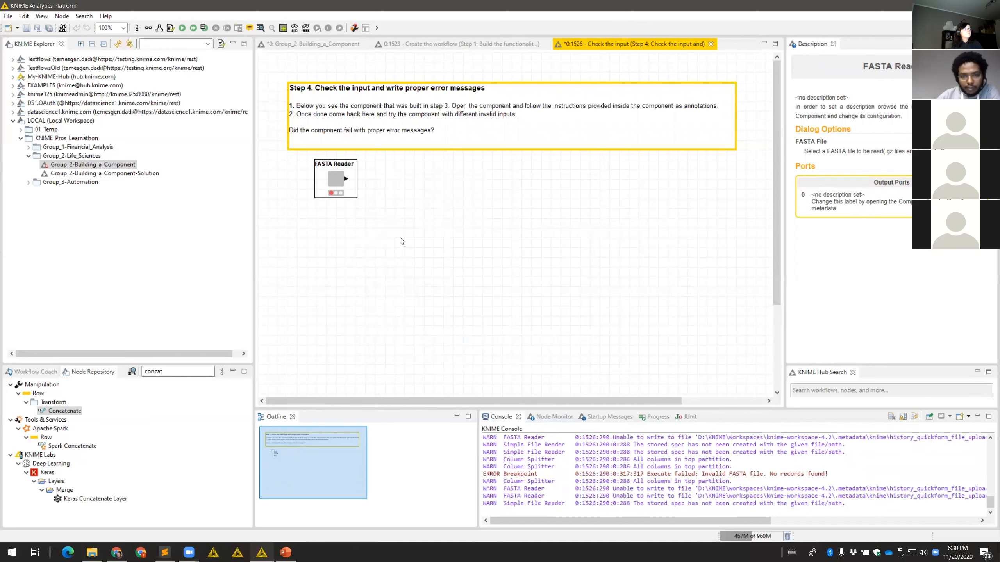
right_click(335, 181)
click(360, 202)
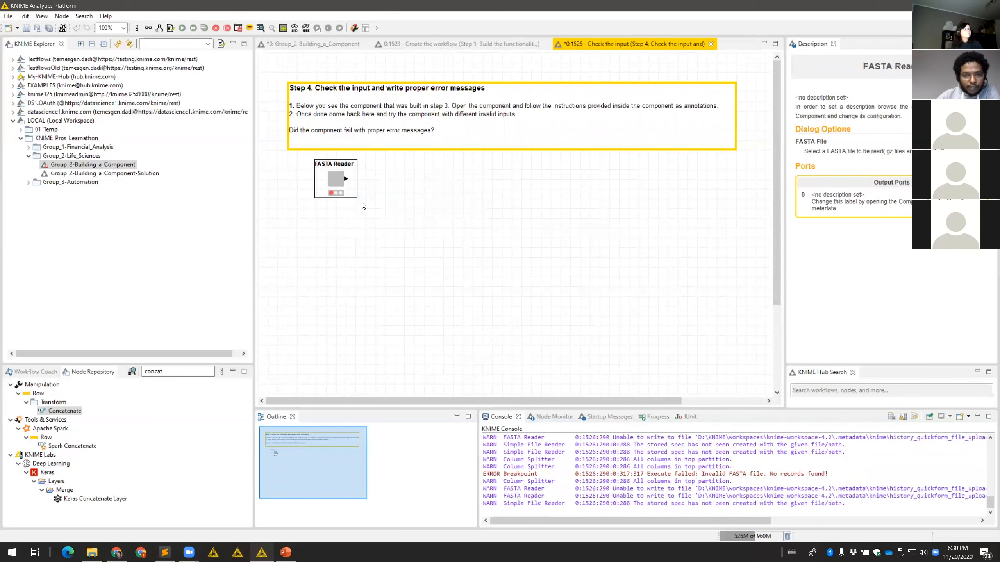
Check the FASTA Reader component's output table and its error status after the execution
right_click(336, 176)
click(385, 419)
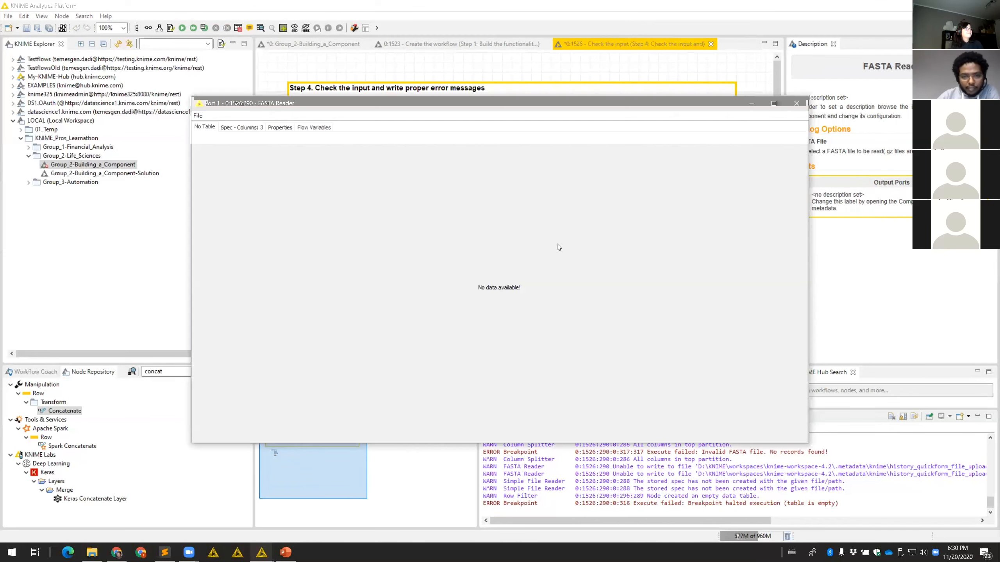
click(796, 103)
mouse_move(338, 194)
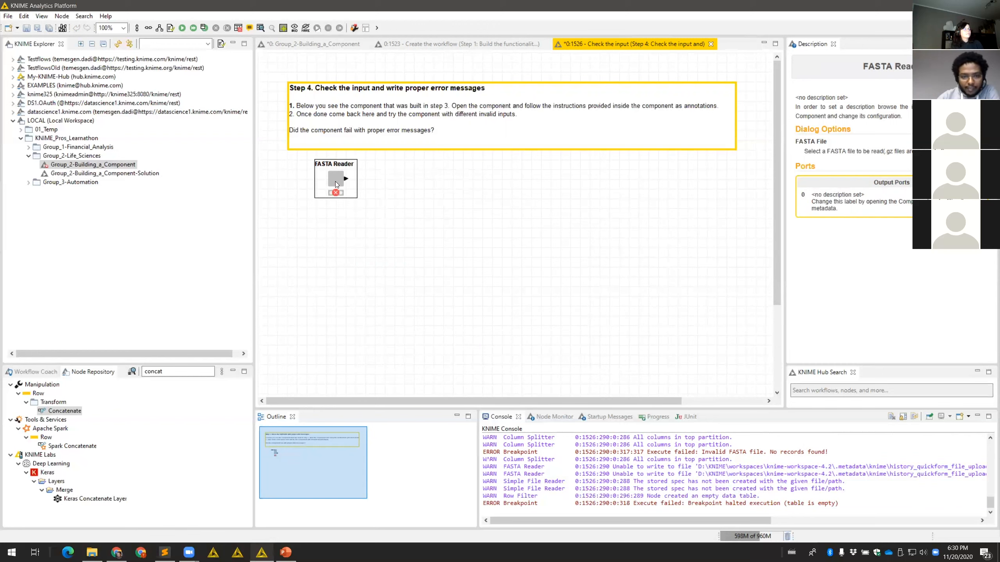
double_click(335, 179)
drag(498, 283, 617, 281)
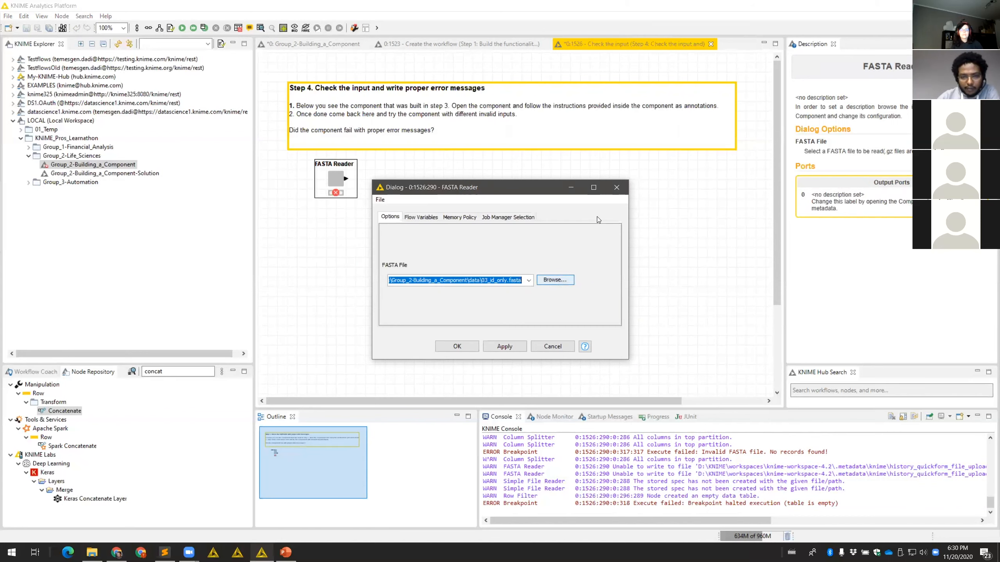
click(616, 187)
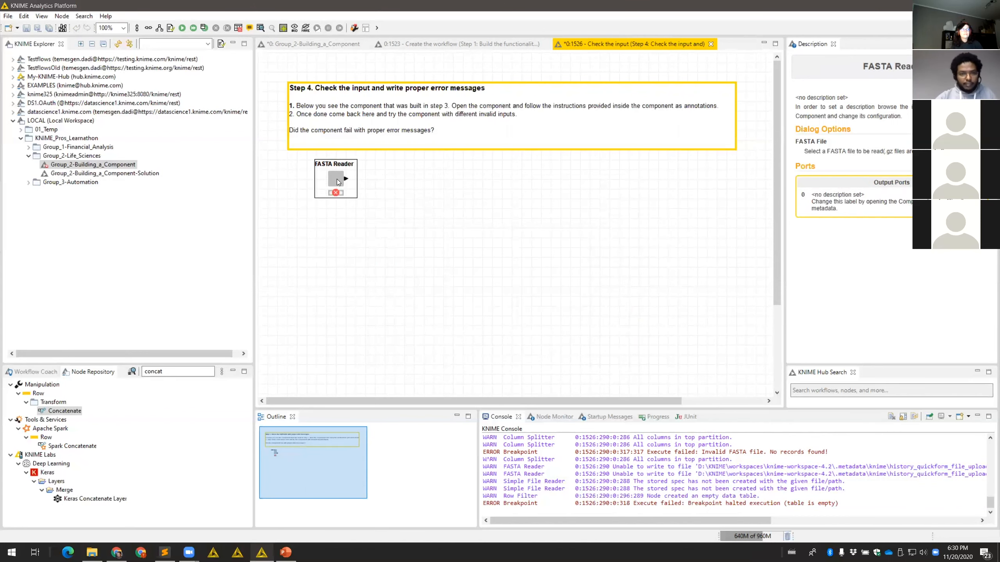
ctrl+double_click(337, 178)
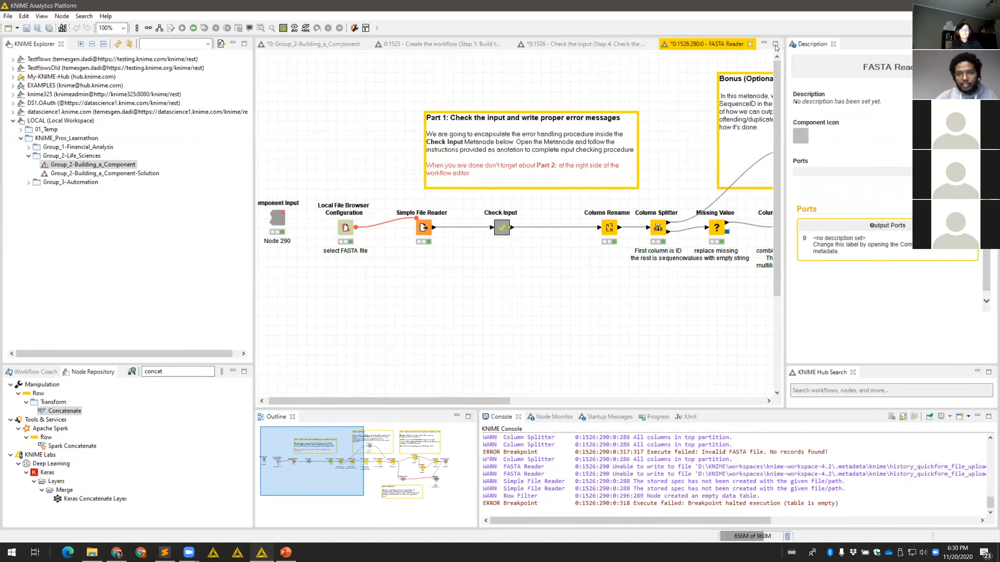
click(750, 44)
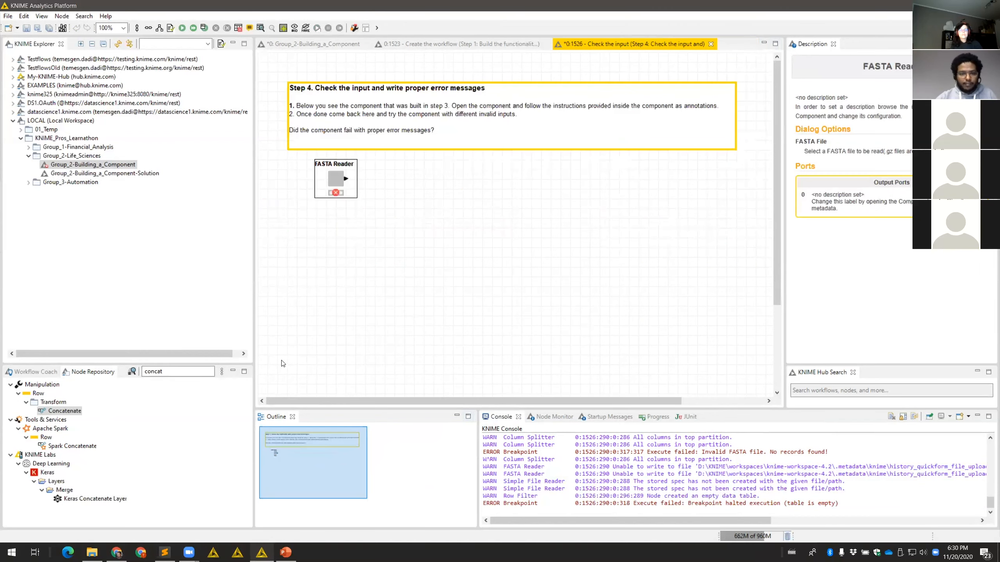
click(455, 49)
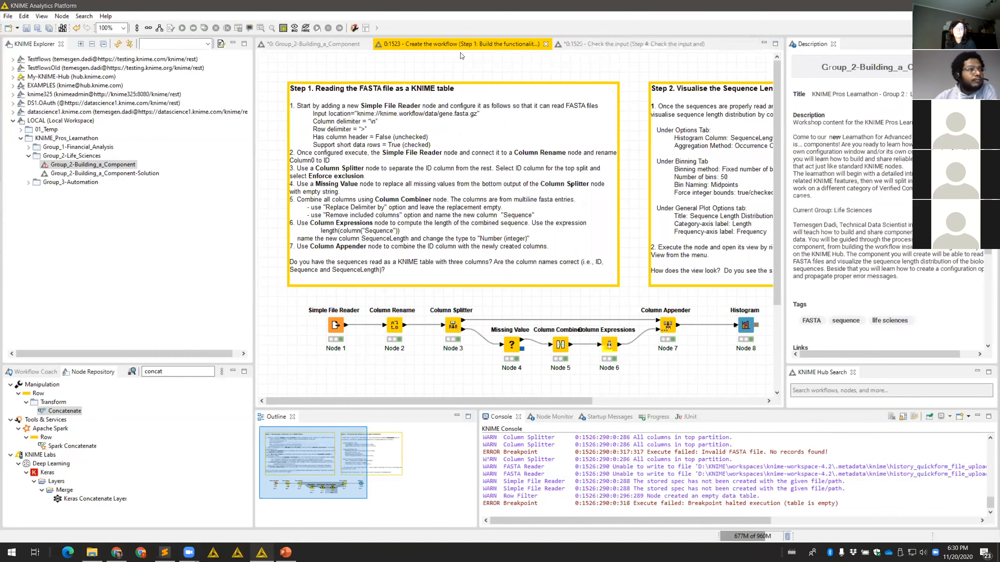
click(298, 49)
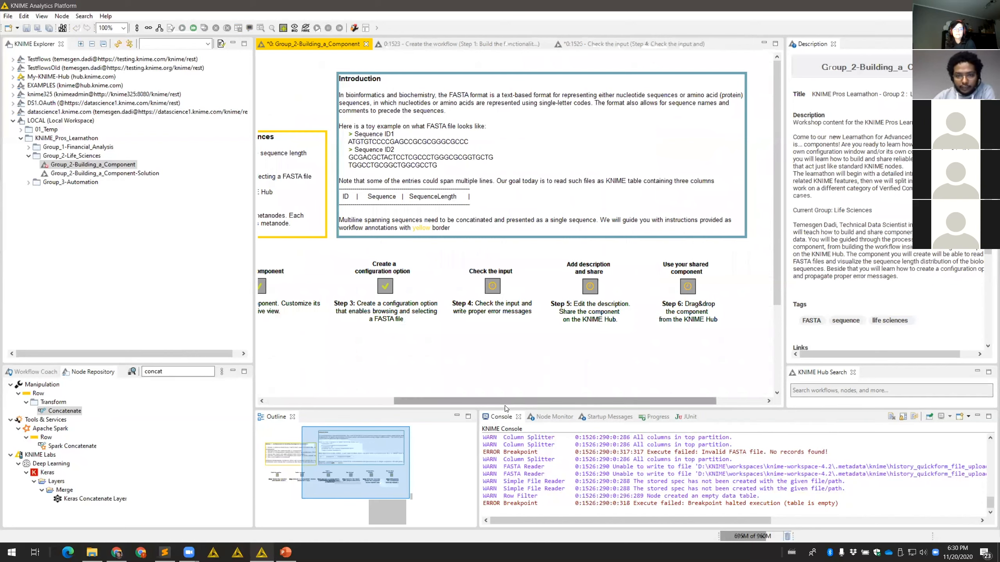
click(492, 289)
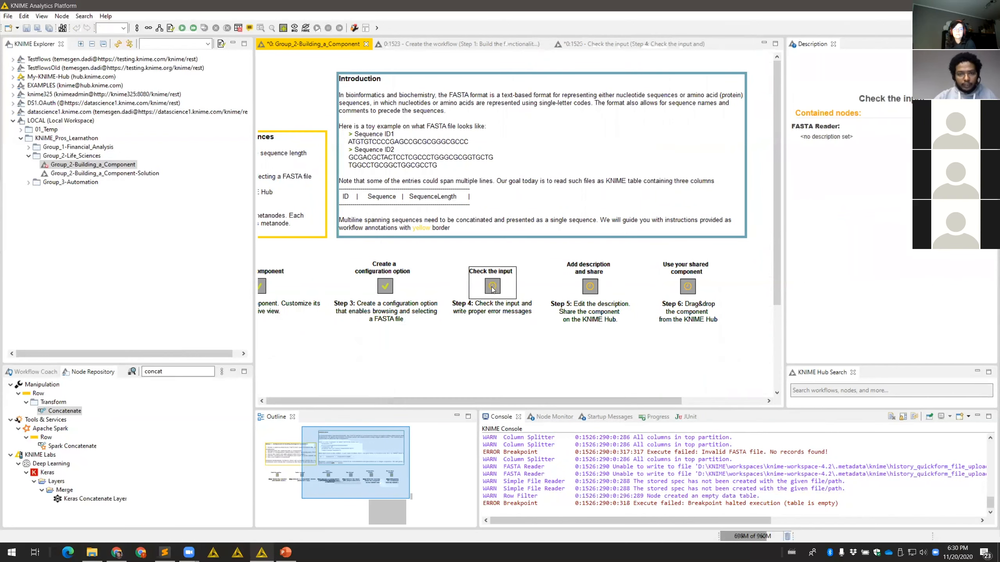
ctrl+double_click(492, 288)
Select another FASTA file in the FASTA Reader component, execute it, and check its sequence length distribution view
double_click(338, 178)
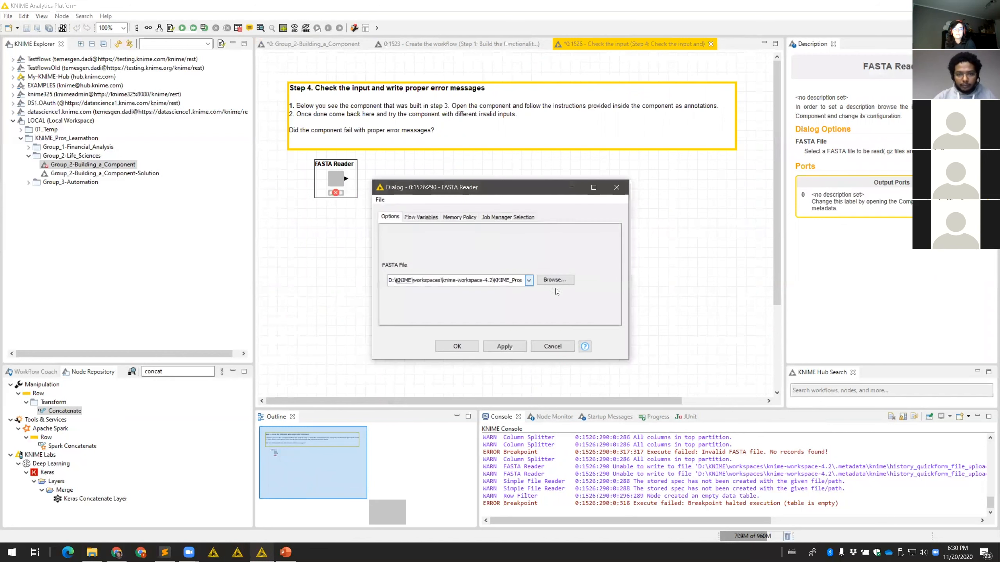
click(570, 284)
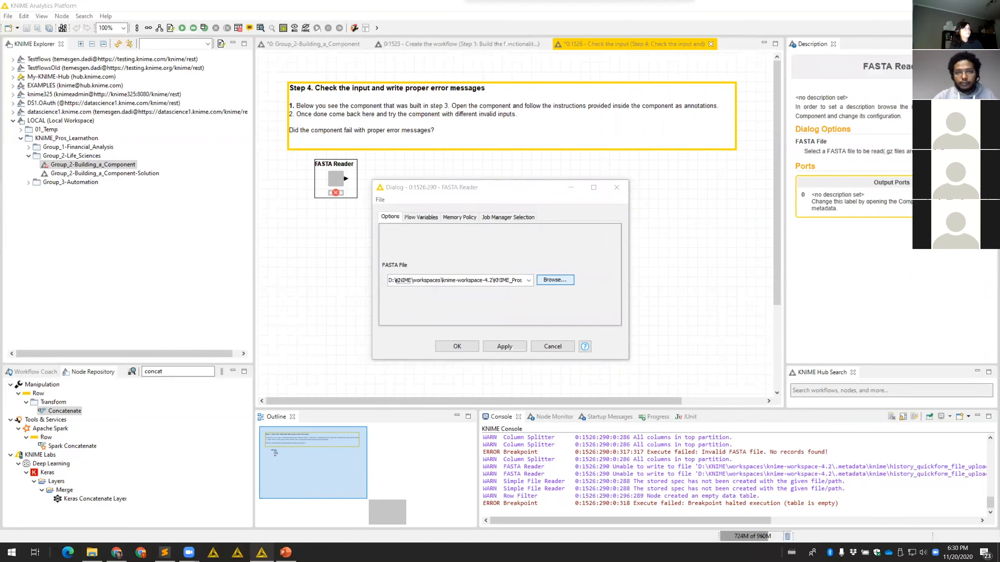
click(458, 347)
right_click(336, 178)
click(379, 204)
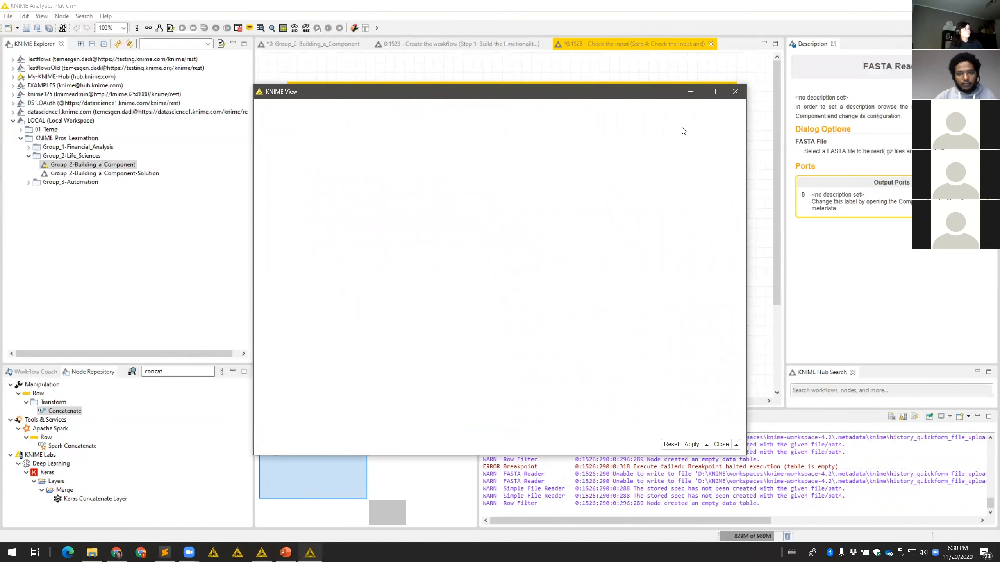
click(735, 91)
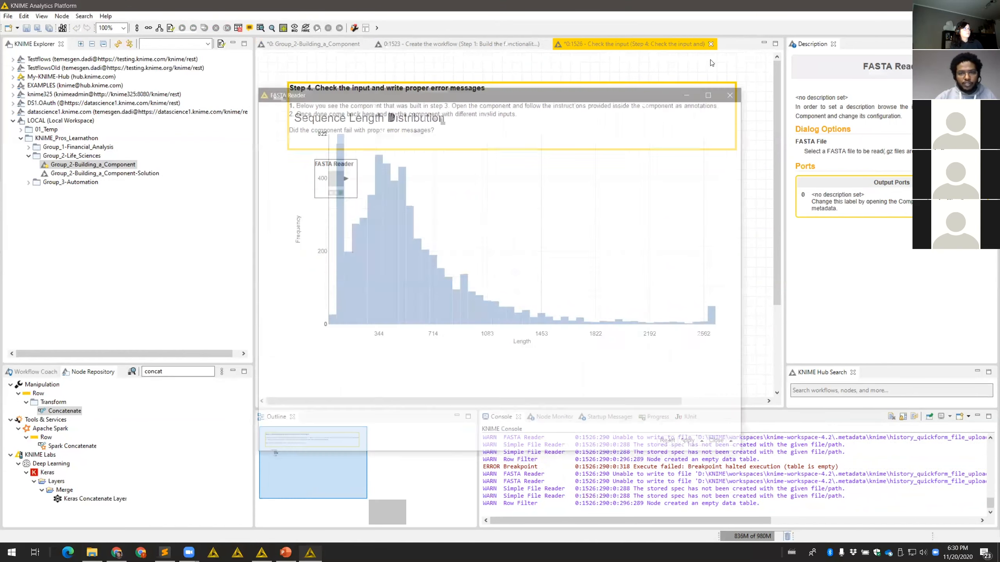
Return to the main workflow, open the Step 5 Add description and share metanode, and open the FASTA Reader component inside it
click(456, 43)
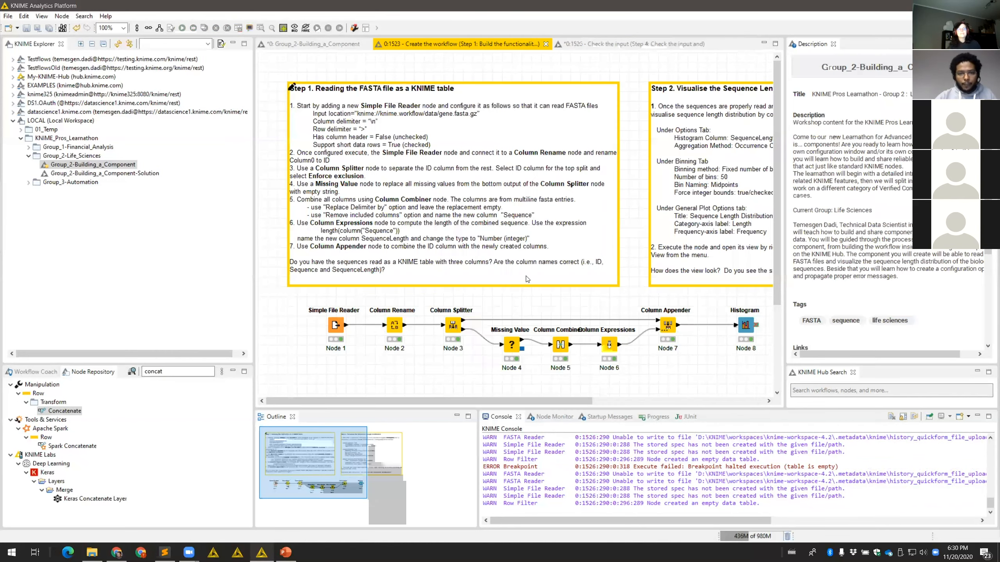
click(319, 43)
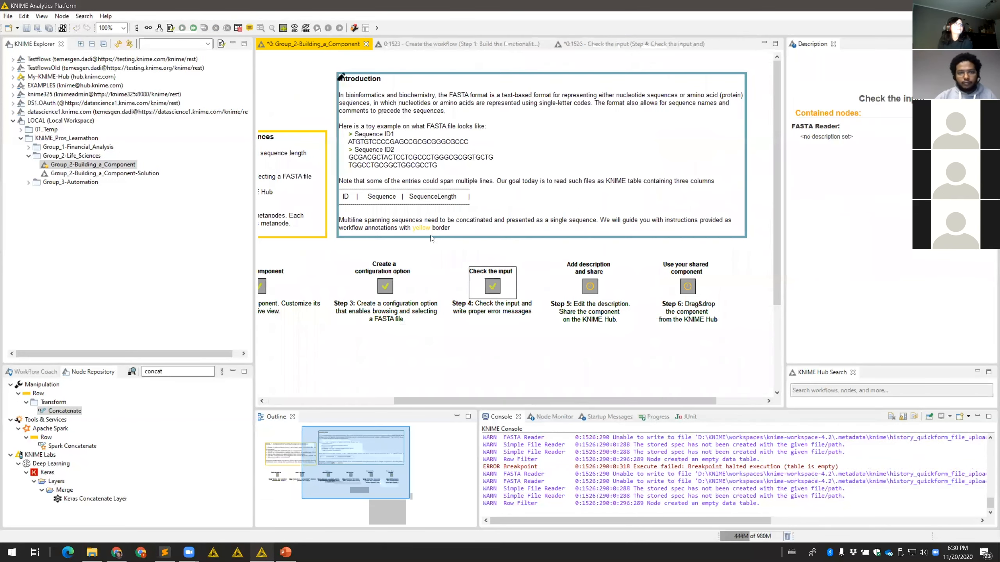
drag(502, 401, 550, 401)
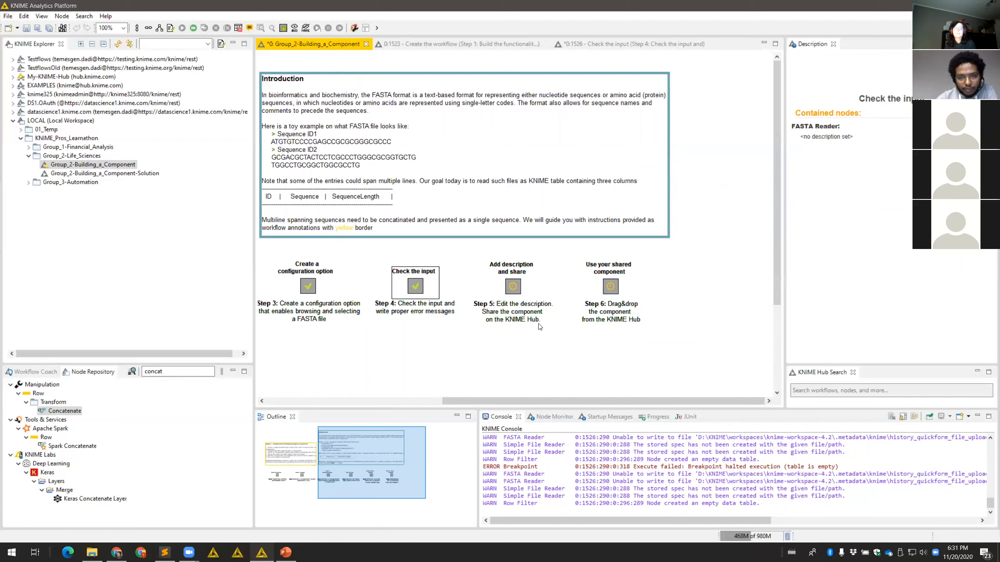
ctrl+double_click(511, 287)
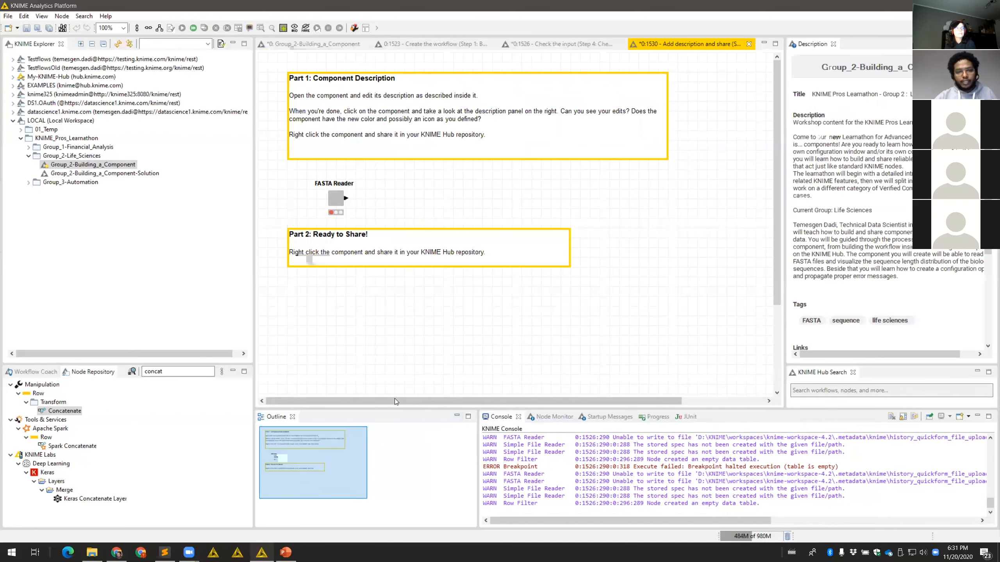
ctrl+double_click(341, 198)
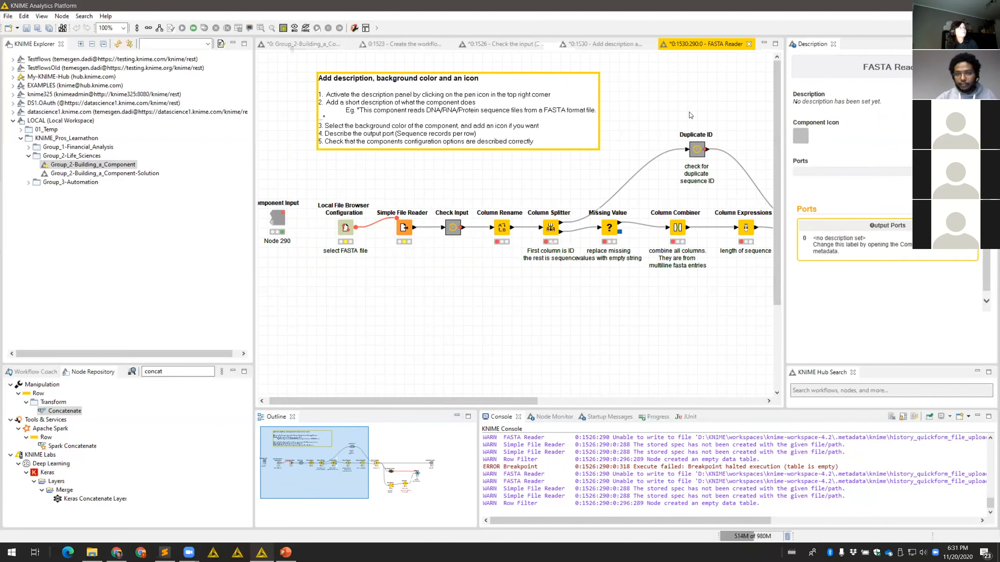
Make the FASTA Reader component's description editable and paste the prepared text about its output and the FASTA file format
click(984, 67)
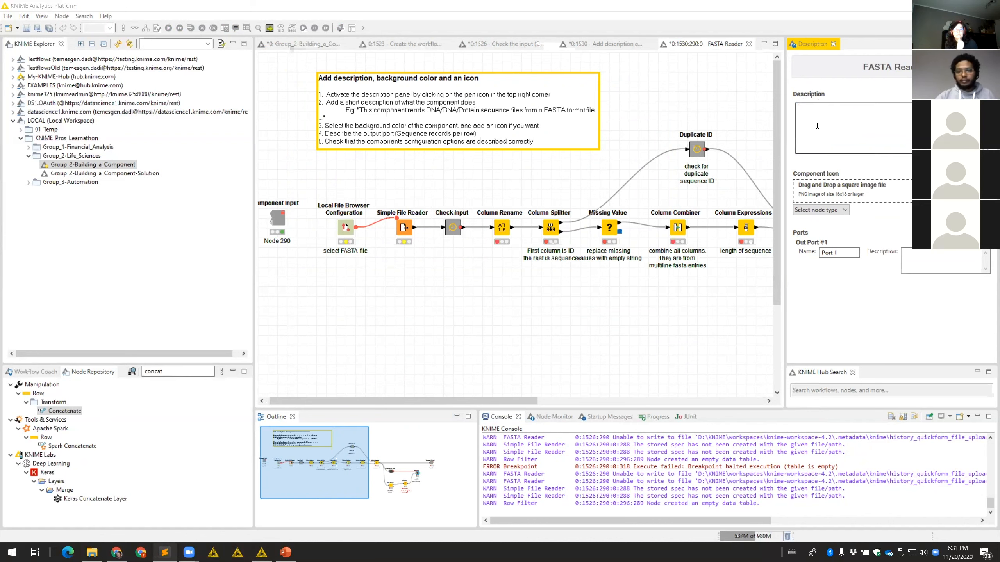
click(836, 141)
key(ctrl+v)
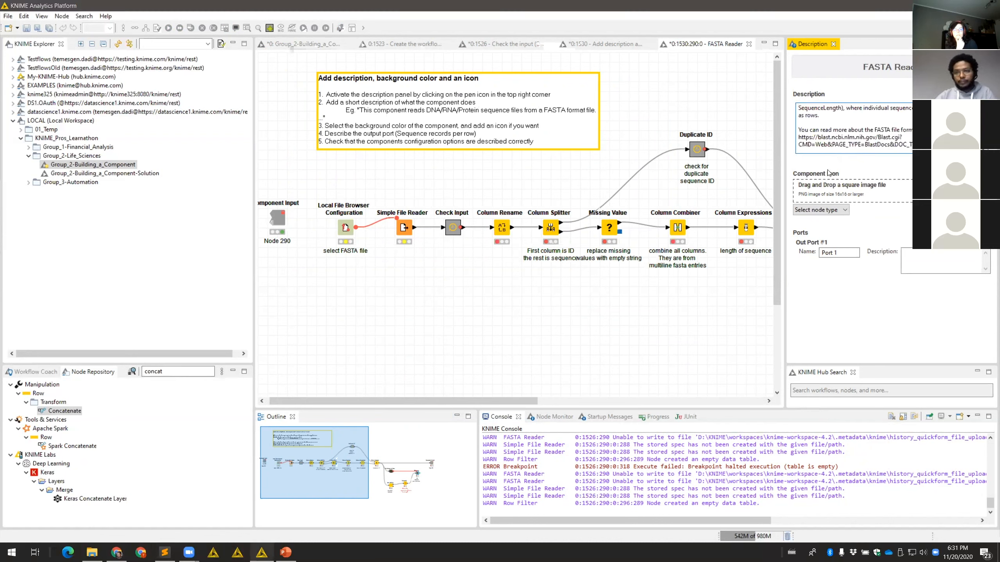
scroll(848, 143, down, 1)
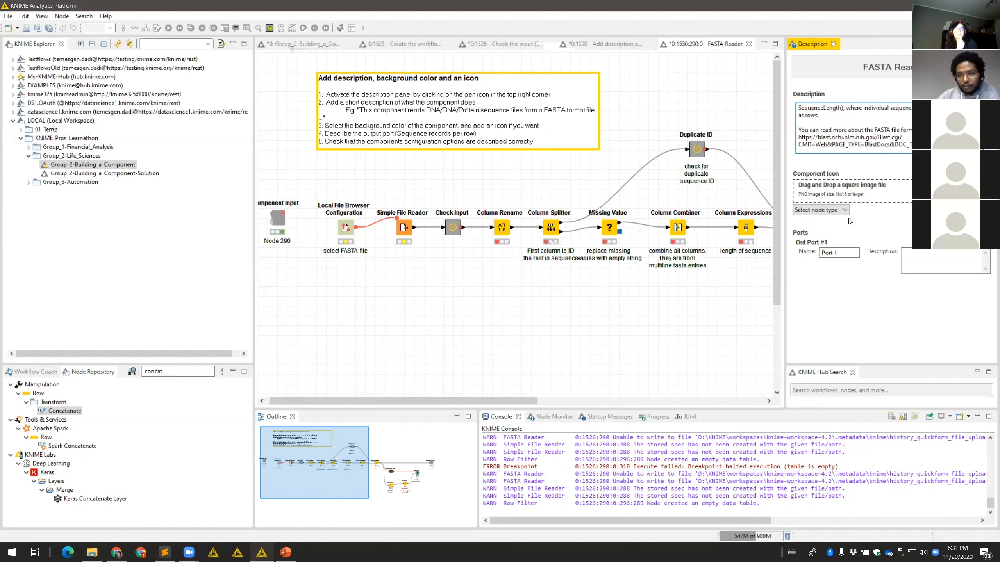
Try the Learner node type for the component icon, and set the type to Predictor
click(829, 210)
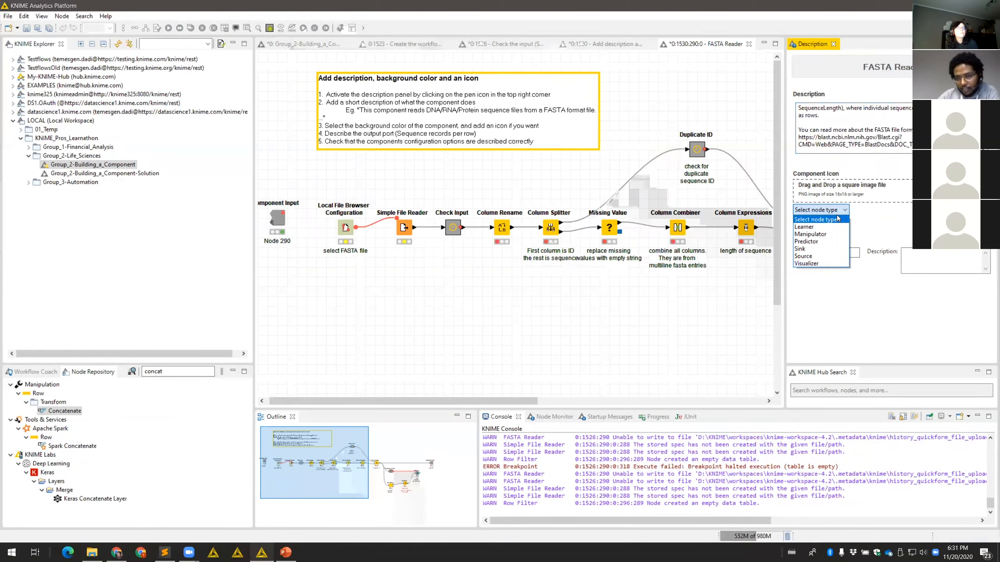
click(812, 228)
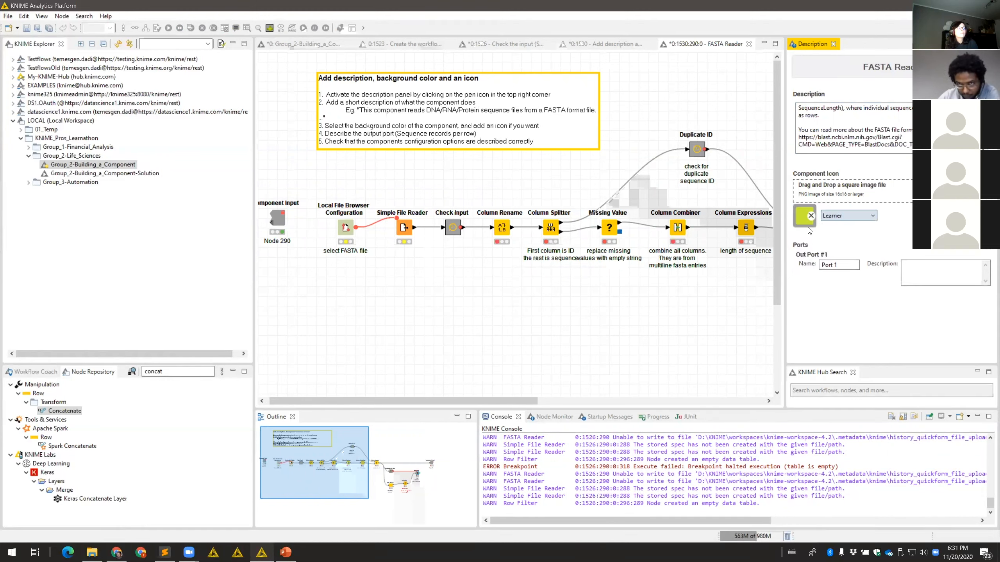
click(839, 217)
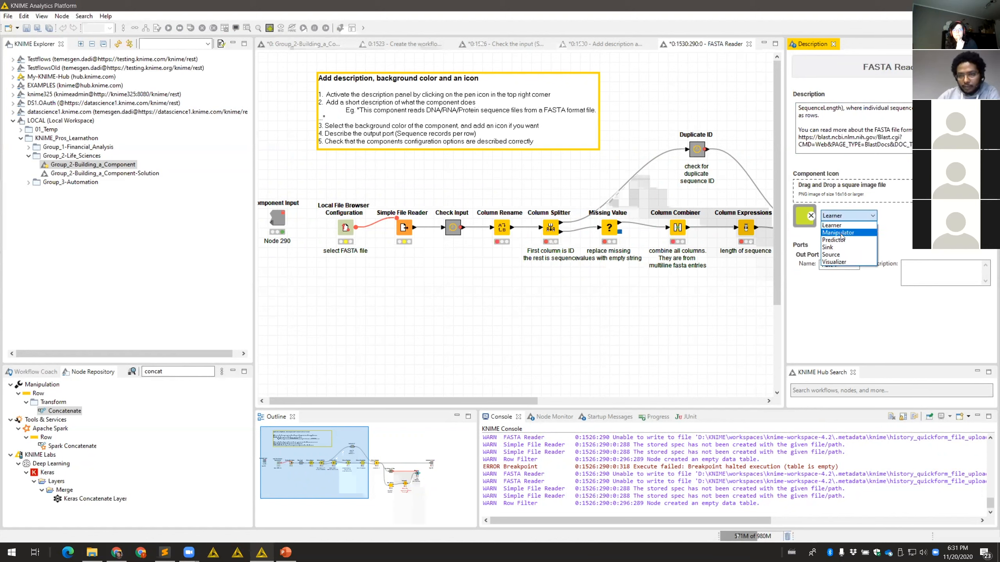
click(840, 240)
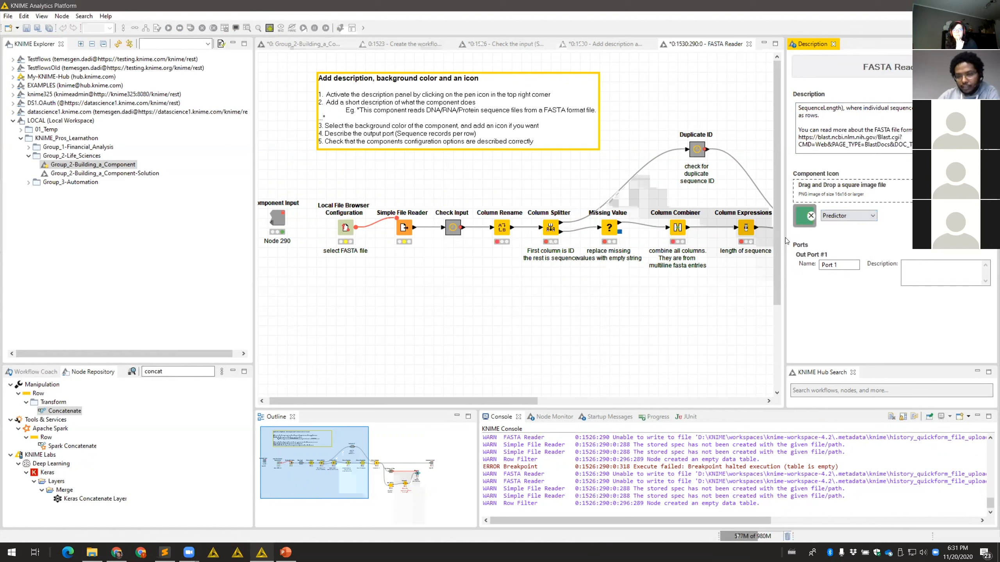
Name the FASTA Reader's output port "sequences", describe it as "sequences per row", and save the component description
drag(847, 266, 818, 266)
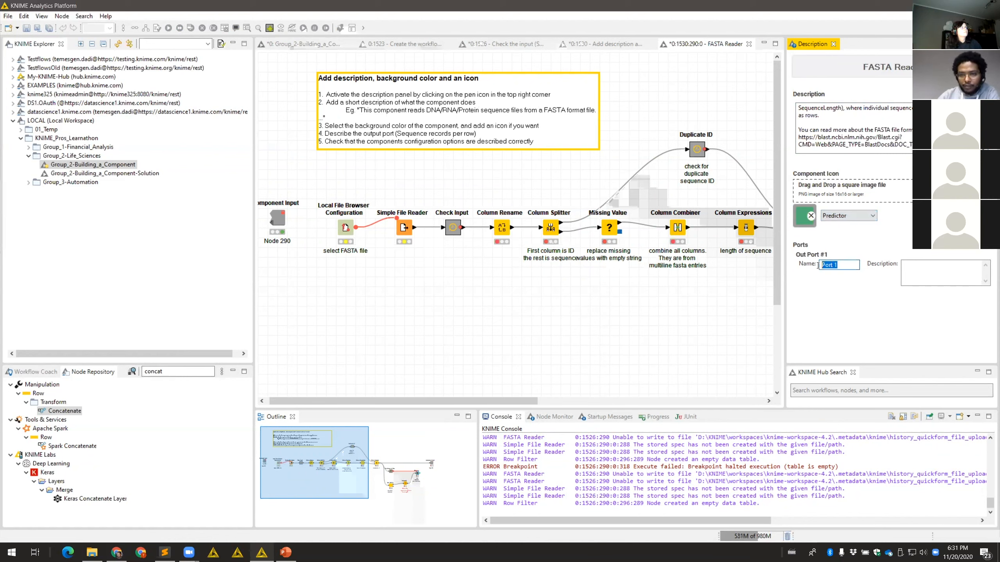
text(sequences)
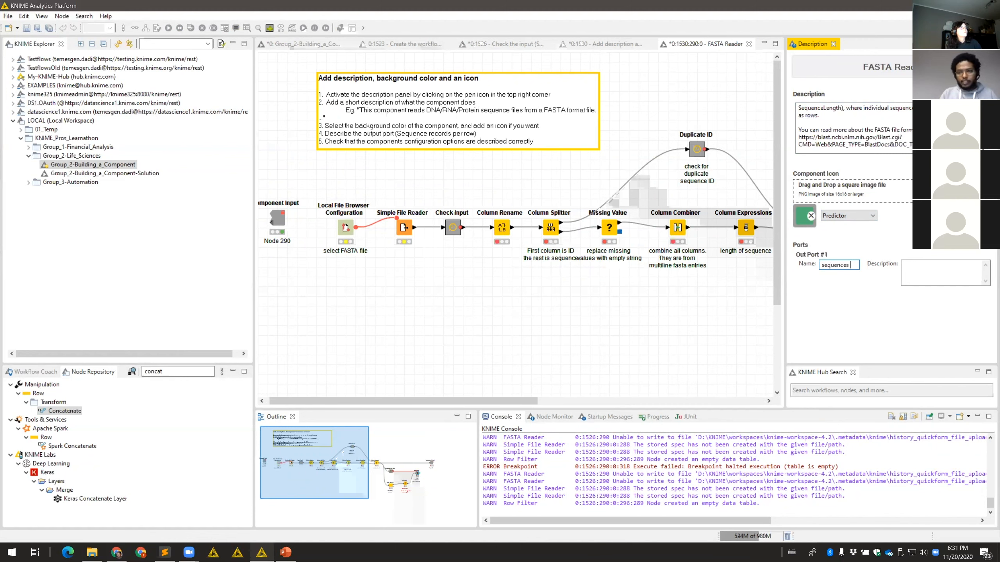
click(922, 280)
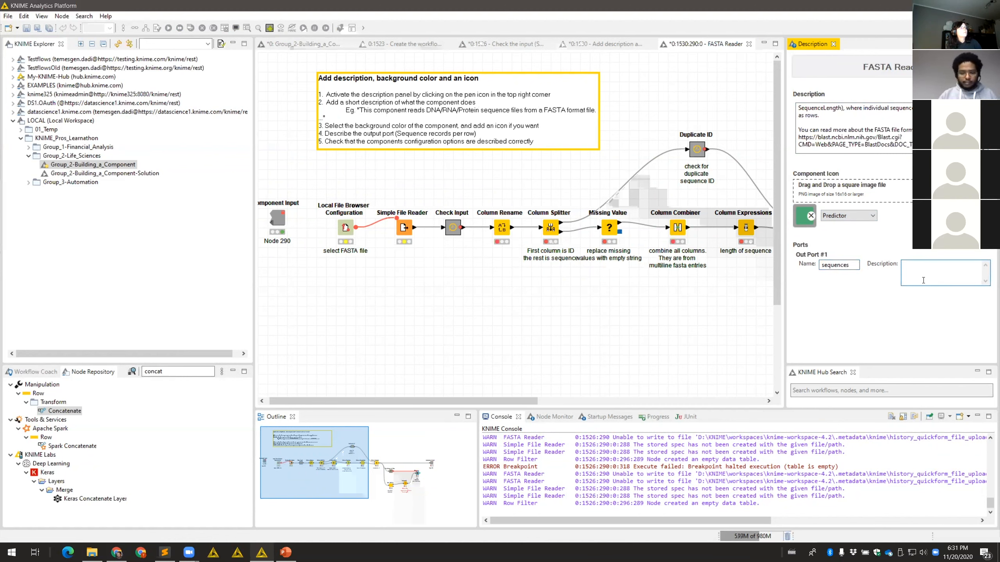
text(seque)
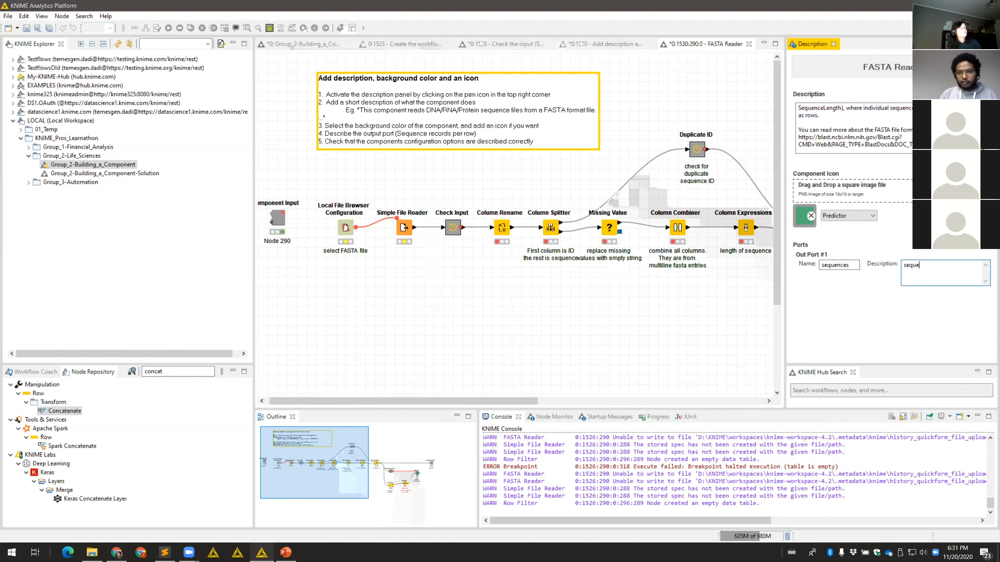
text(ce)
key(BackSpace)
key(BackSpace)
text(nces per roq)
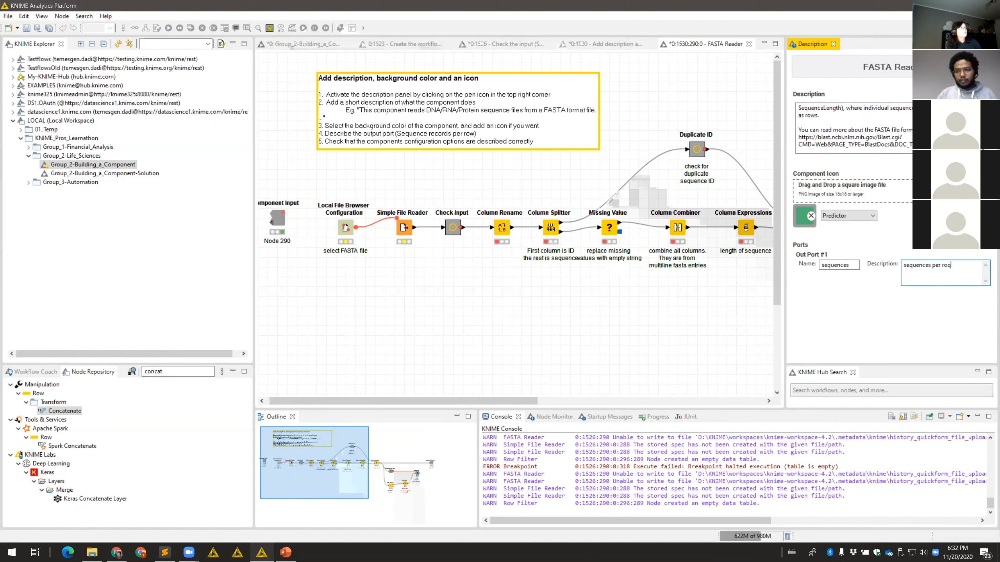
key(BackSpace)
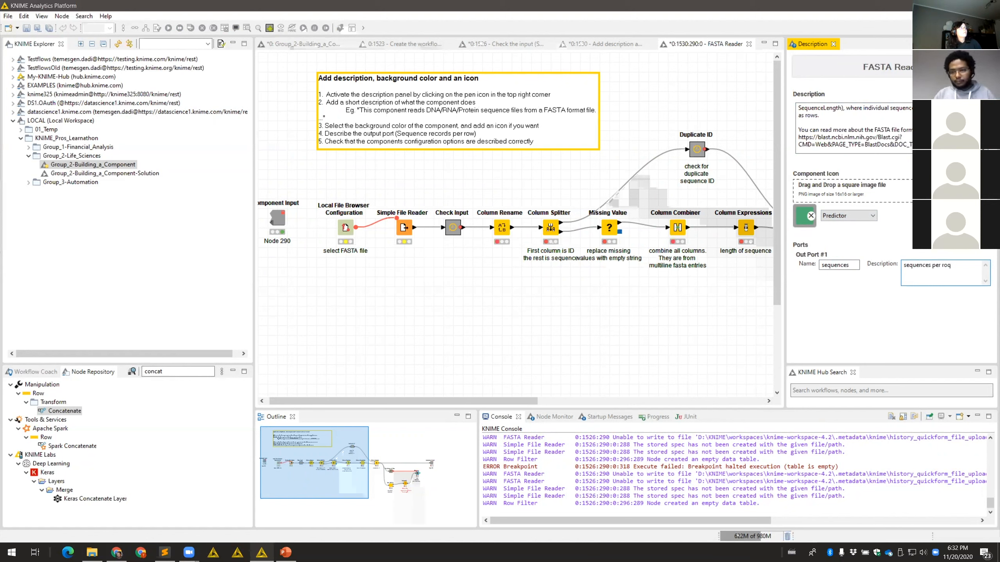
text(w)
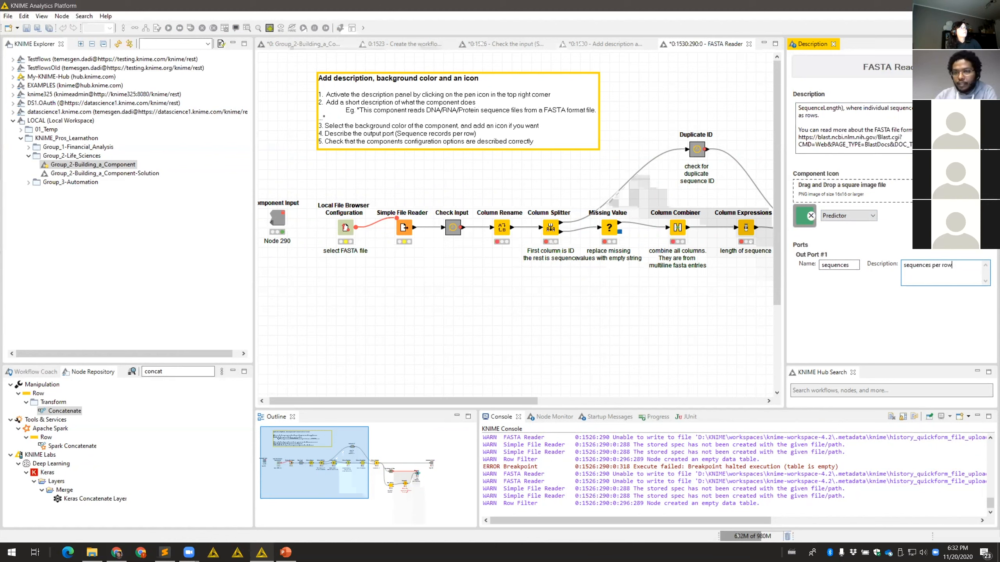
click(975, 67)
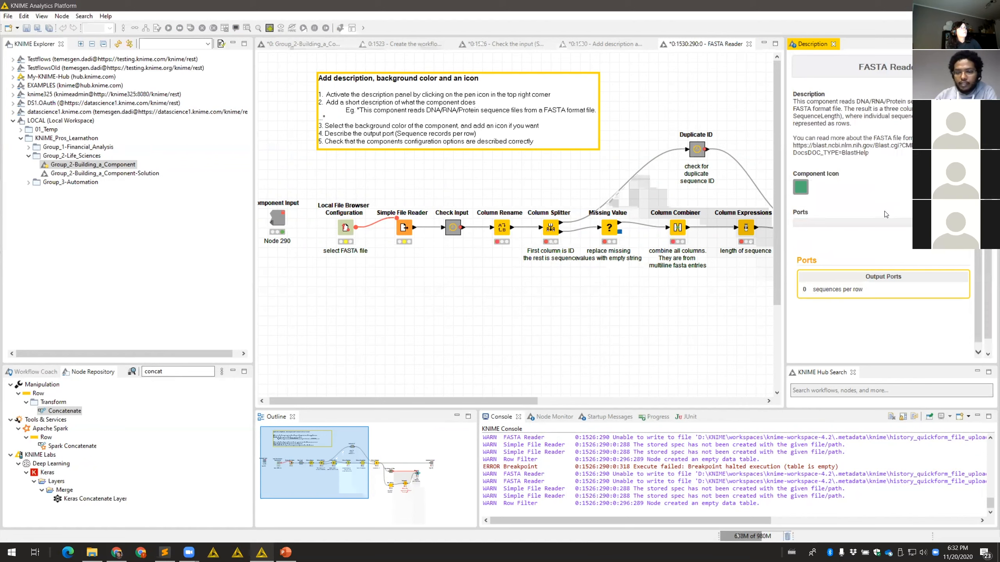
Leave the component's inner workflow and check the FASTA Reader's description and configuration dialog from the Add description and share workflow
click(749, 43)
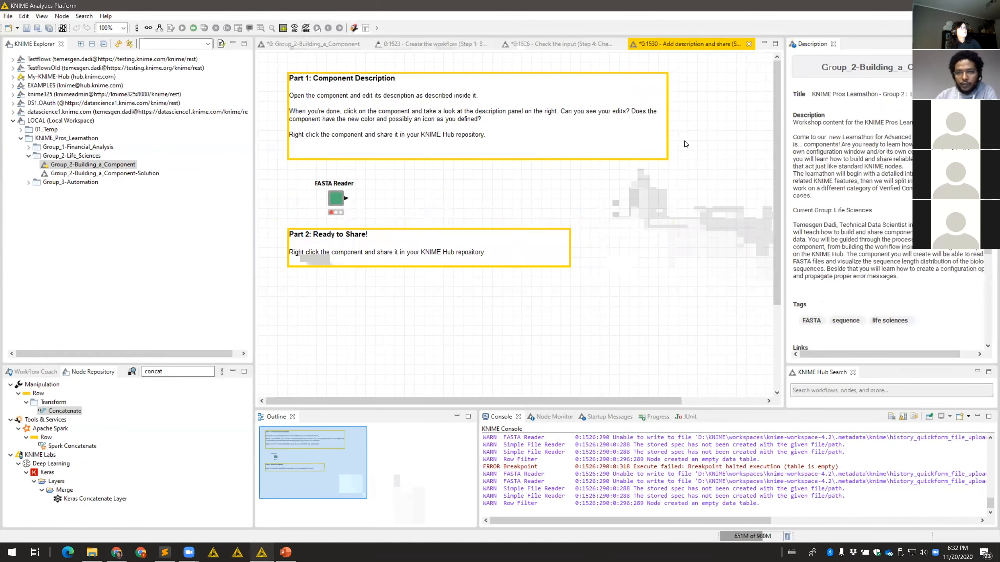
click(335, 198)
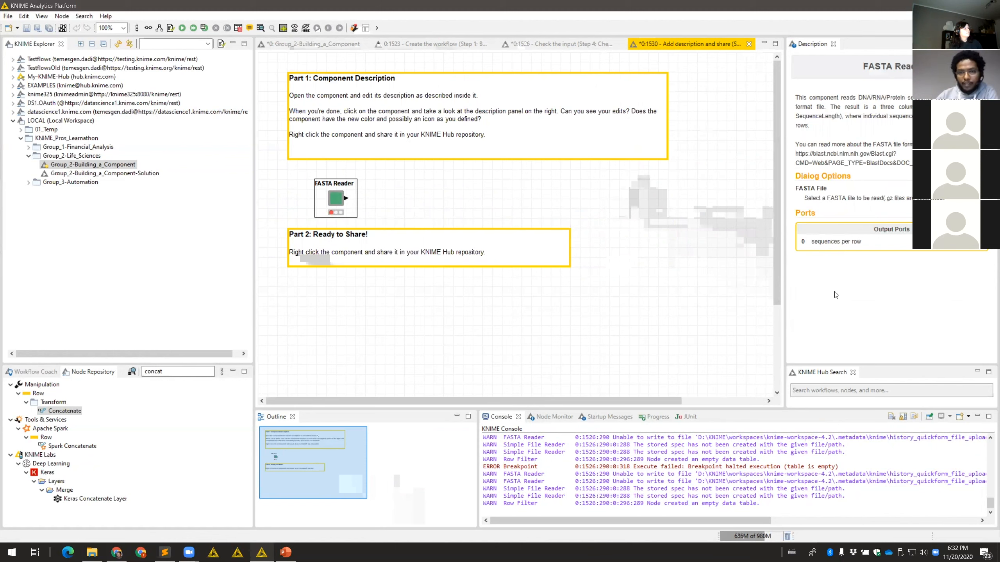
double_click(336, 198)
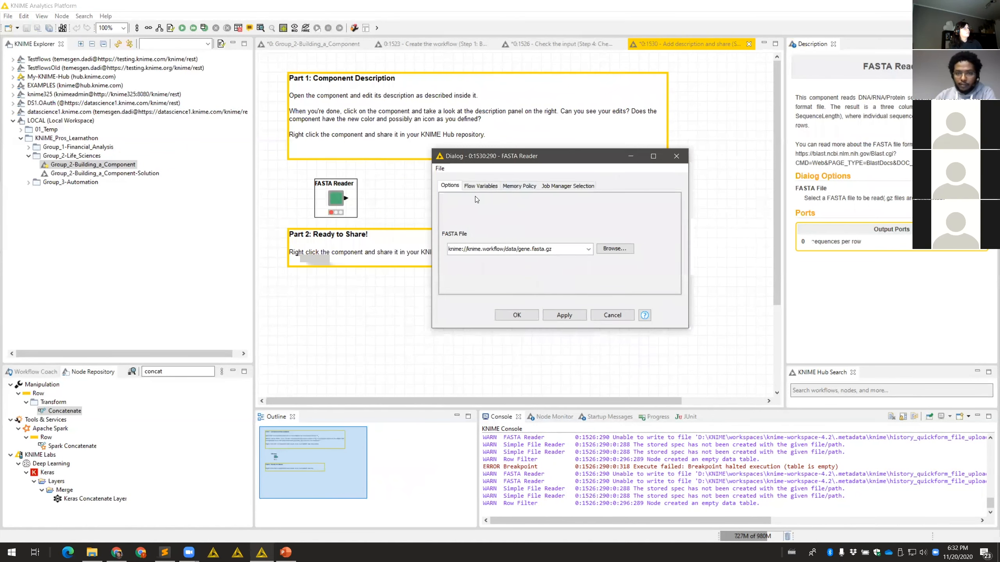
drag(553, 249, 449, 249)
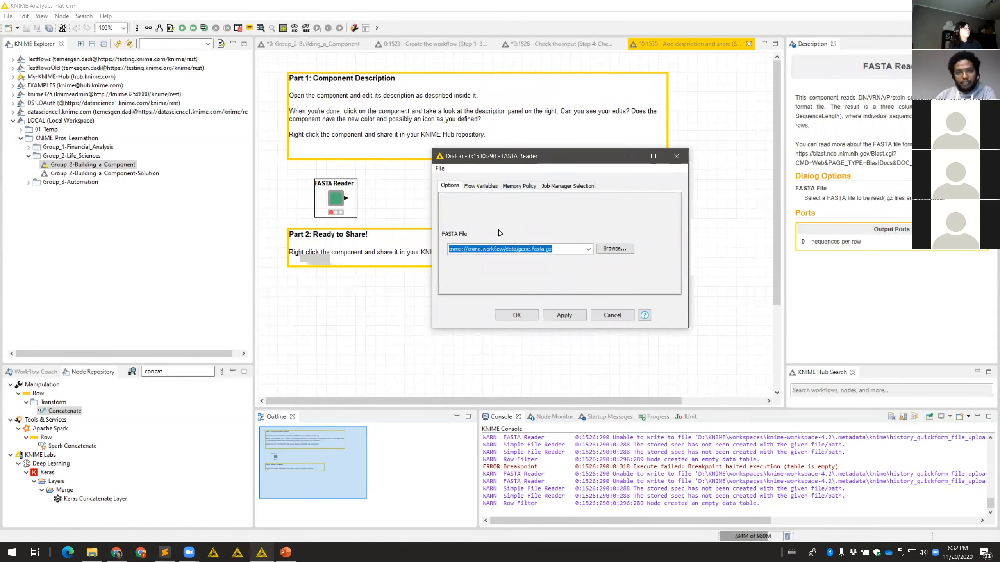
click(484, 189)
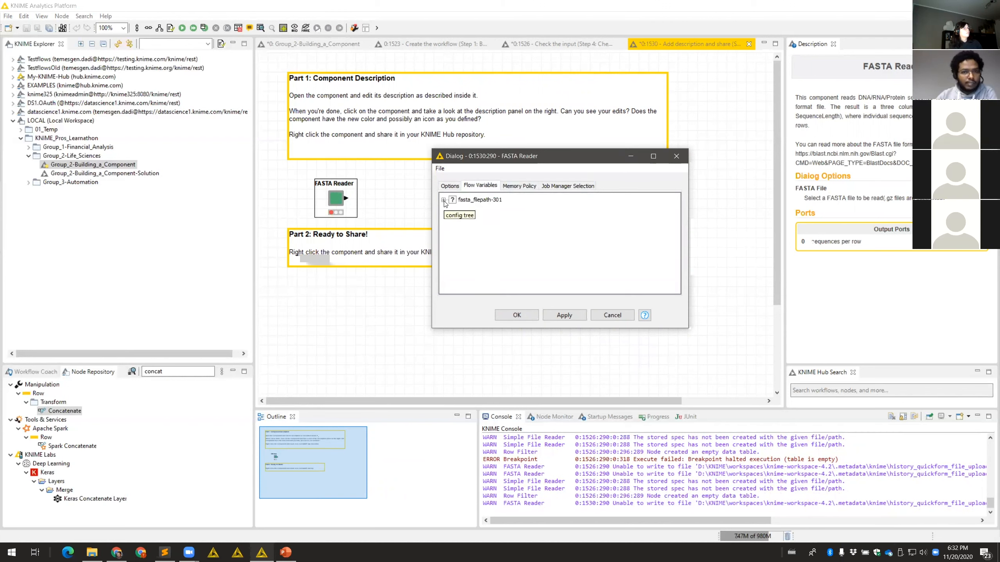
click(677, 156)
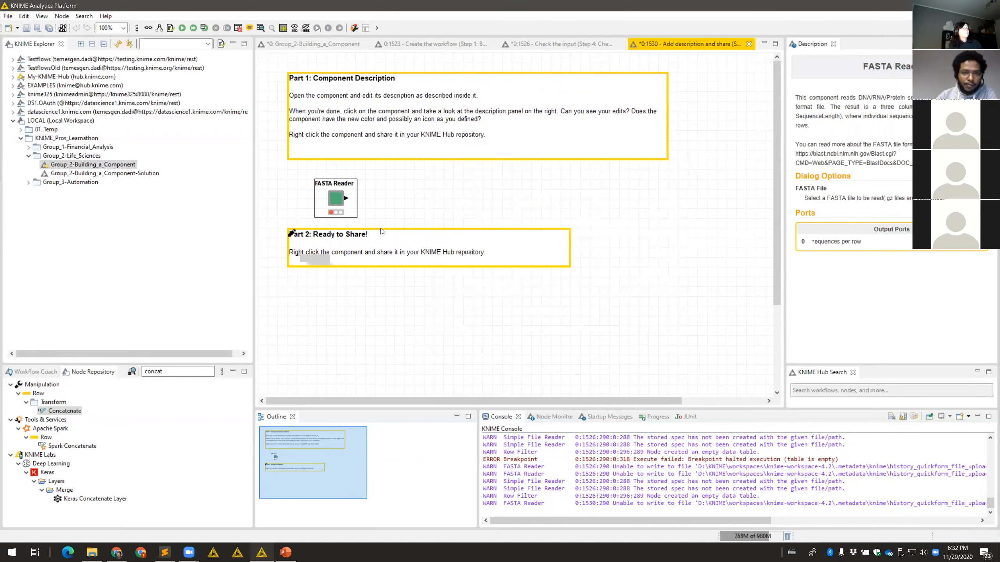
Examine the path, pathValid and fileName entries under fasta_filepath-301 in the FASTA Reader's flow variable settings
drag(338, 201, 357, 200)
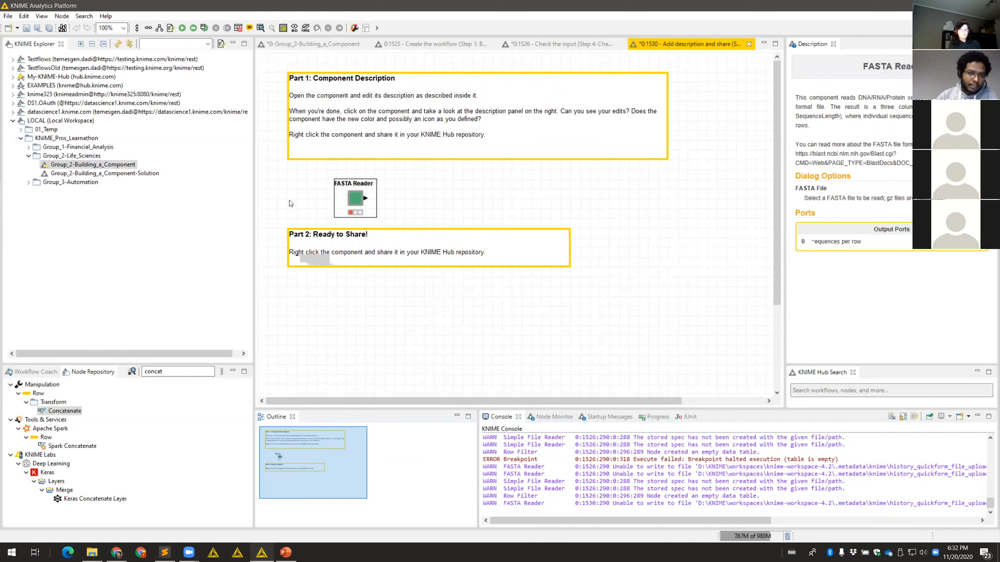
double_click(357, 200)
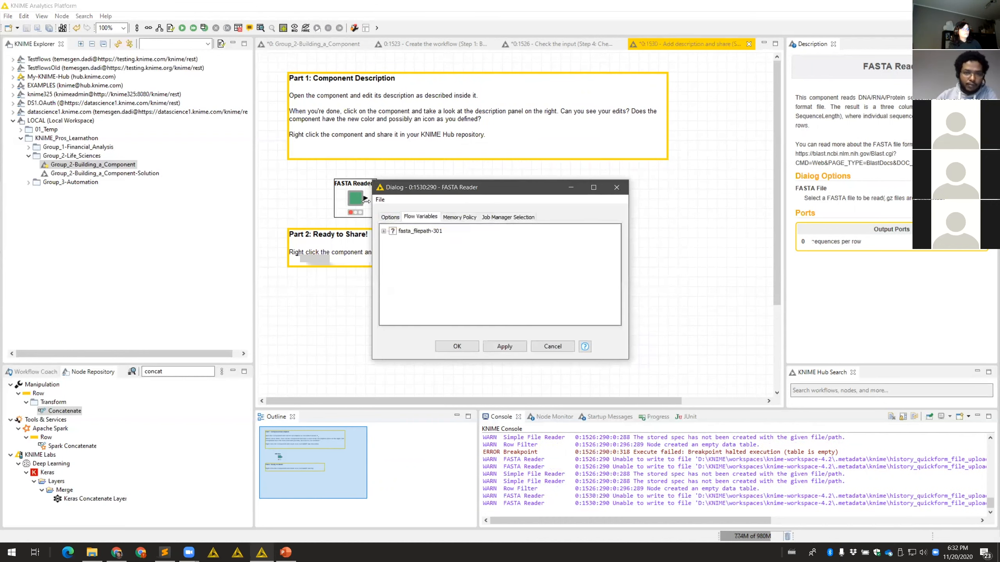
click(384, 232)
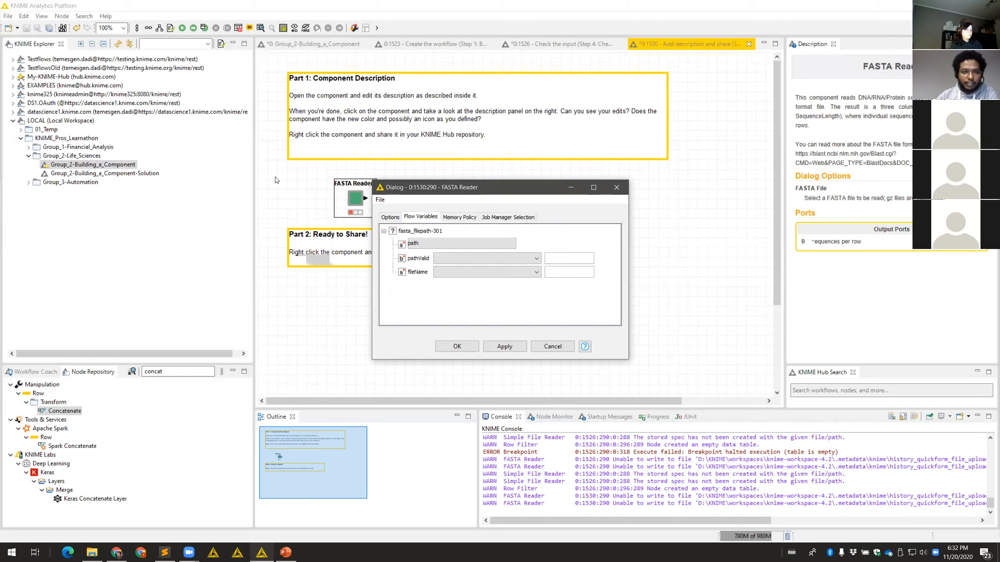
click(617, 188)
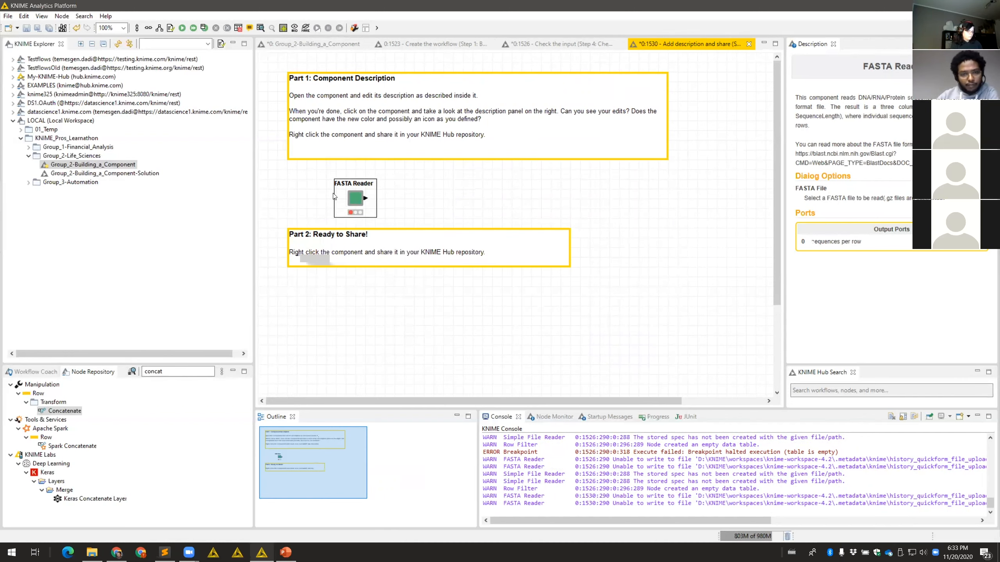
Show the FASTA Reader component's flow variable ports and recheck the FASTA File option in its configuration
right_click(358, 199)
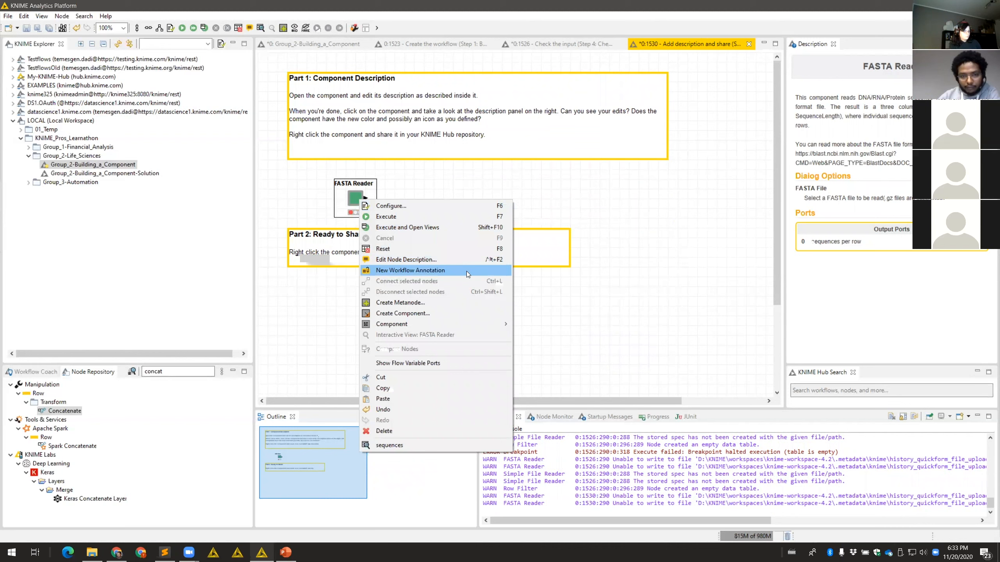
click(429, 362)
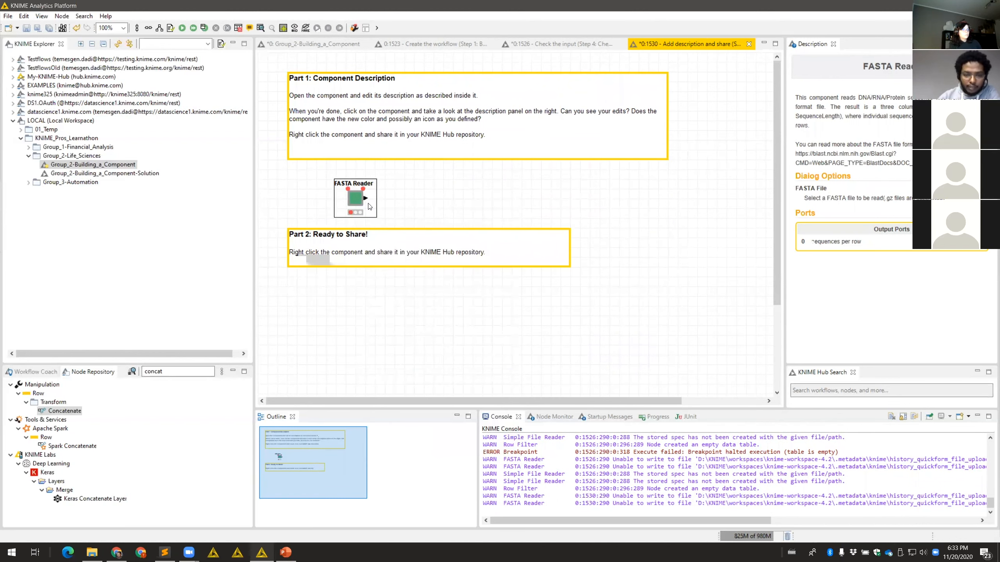
double_click(360, 203)
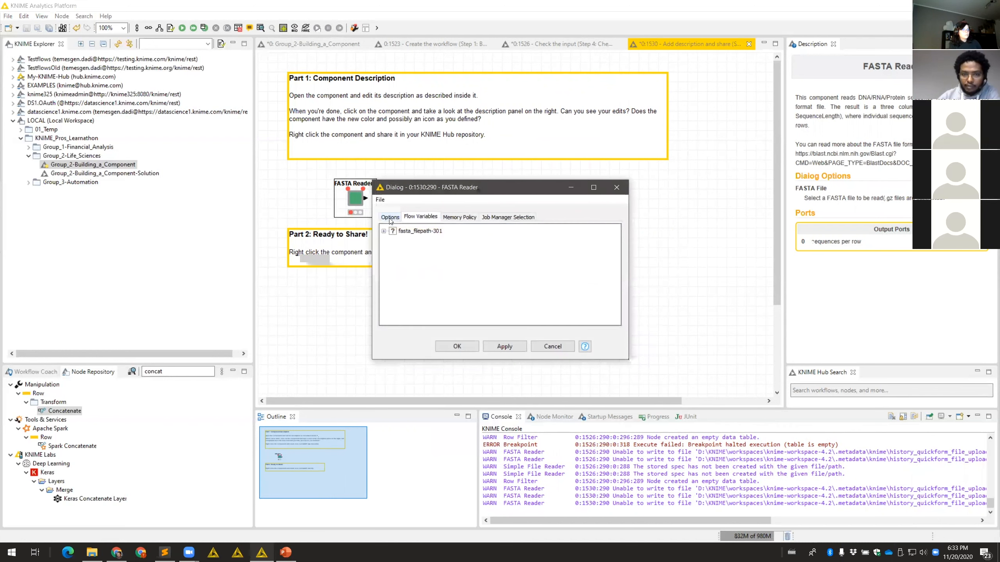
click(390, 218)
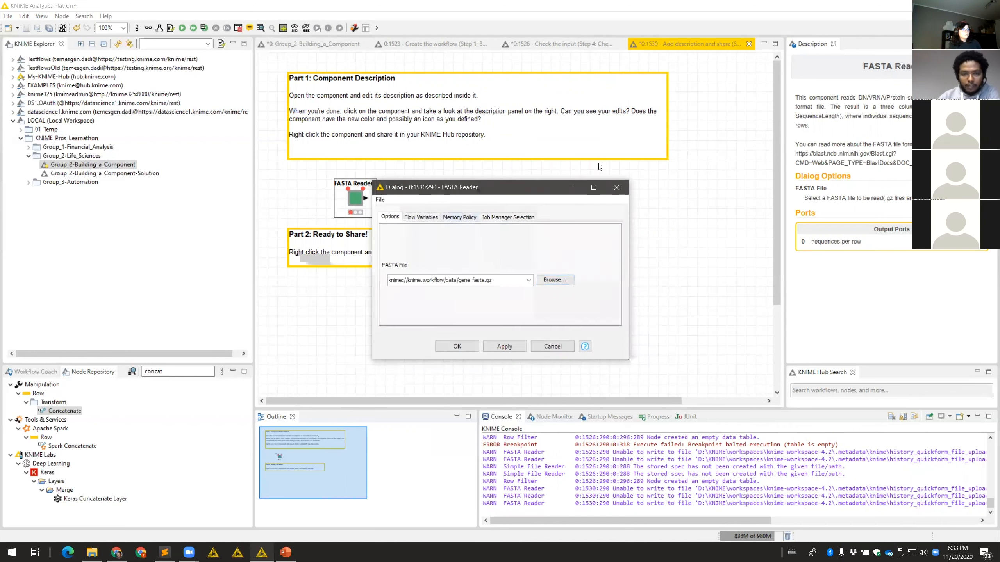
click(616, 188)
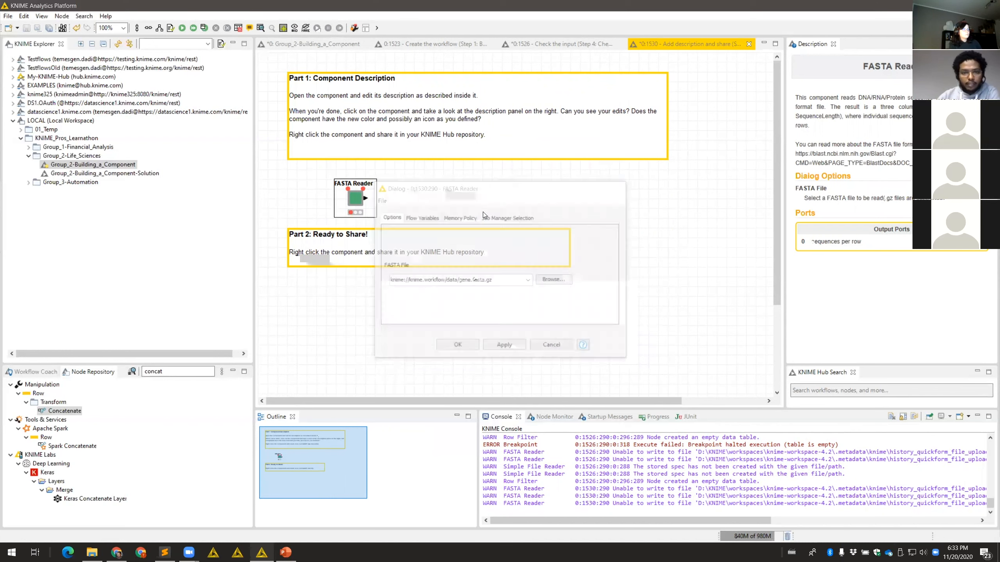
double_click(351, 205)
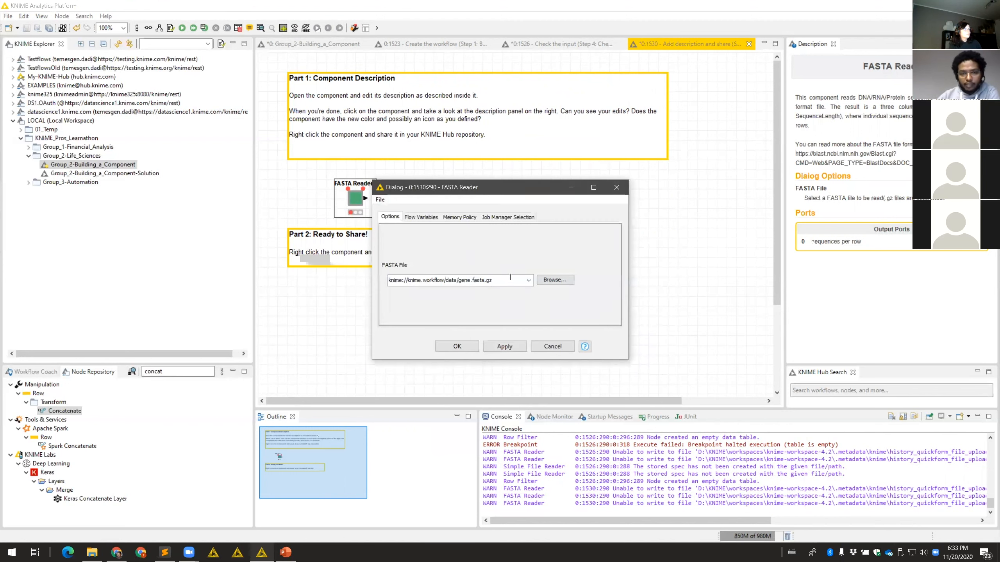
click(616, 187)
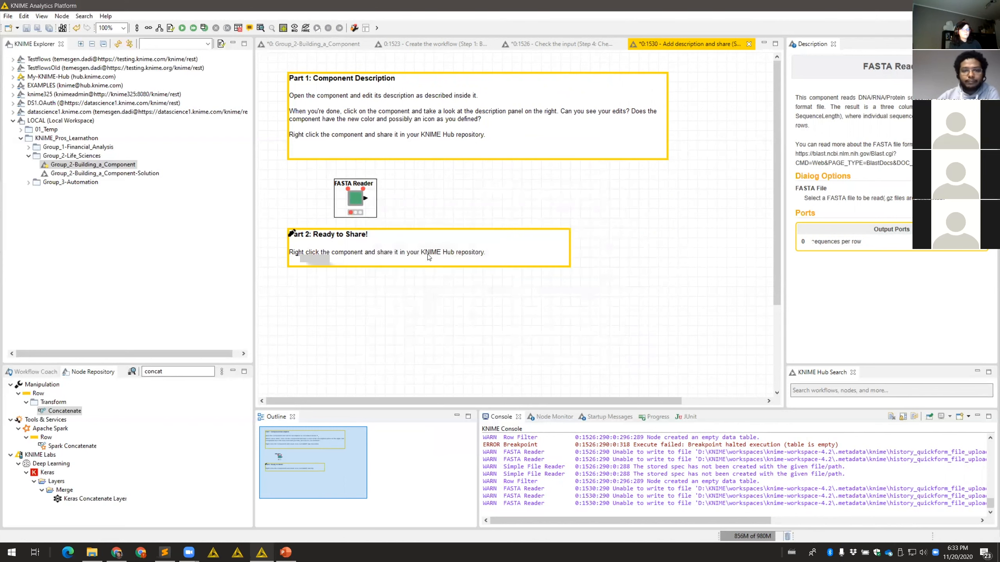
click(446, 205)
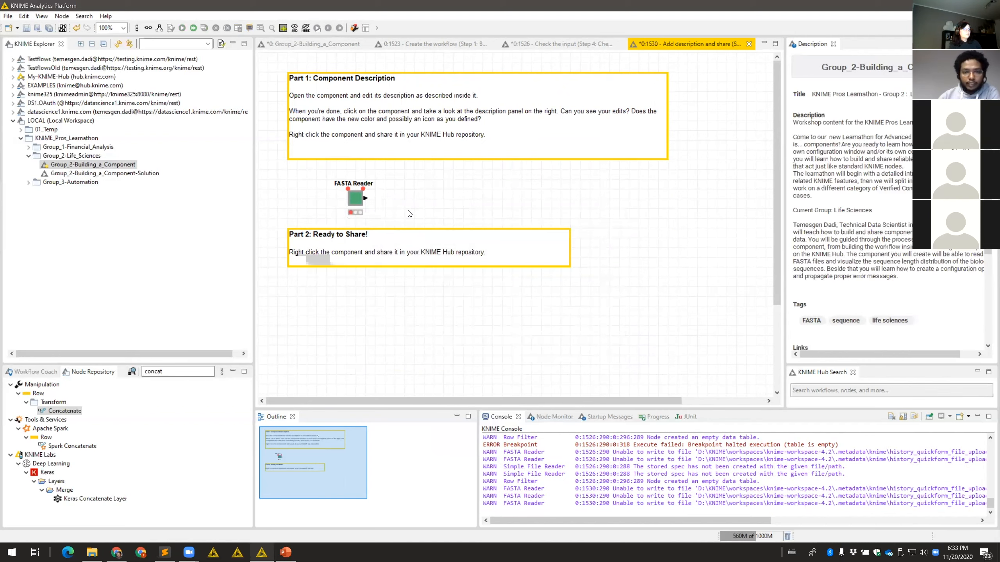
click(358, 201)
right_click(358, 201)
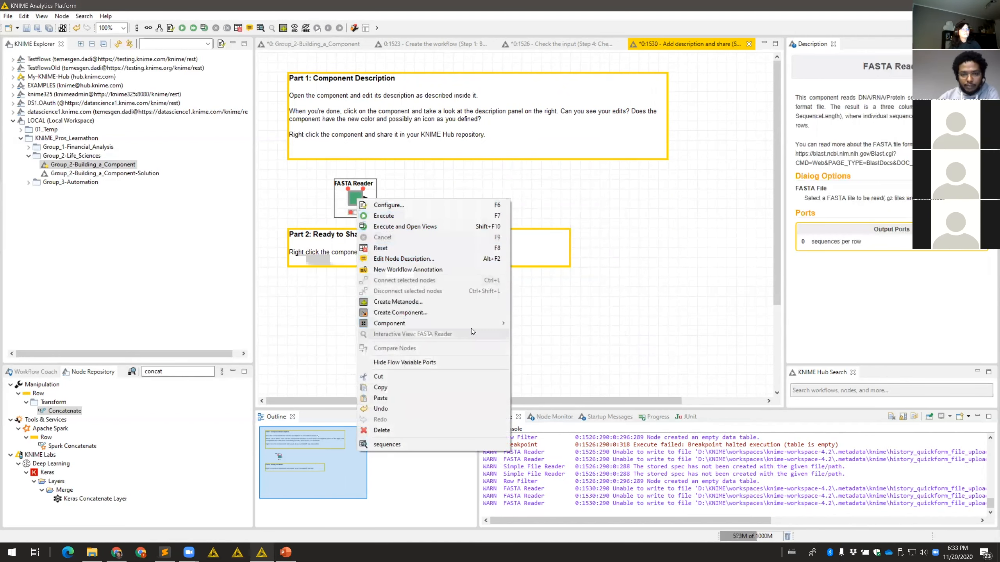
mouse_move(485, 323)
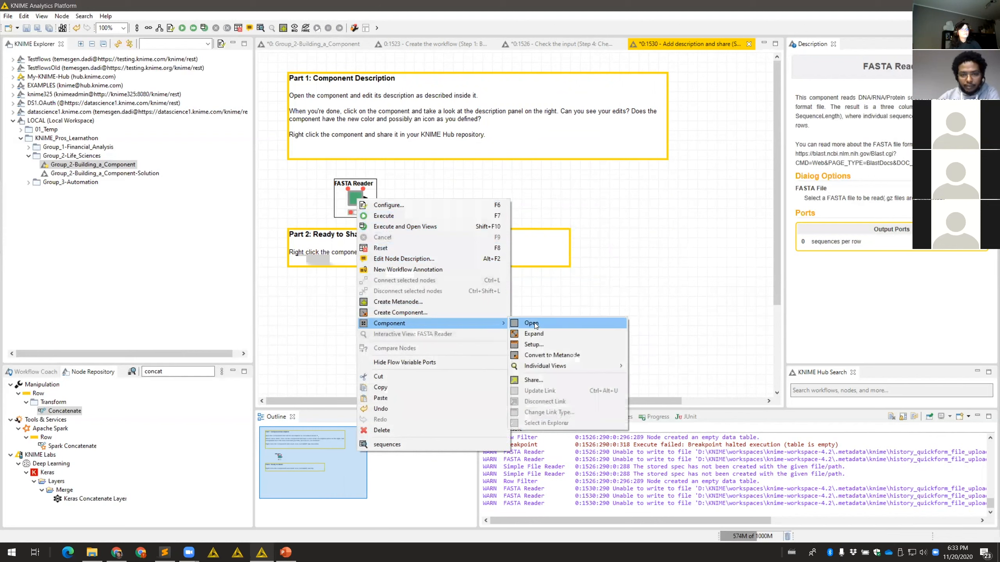
click(532, 380)
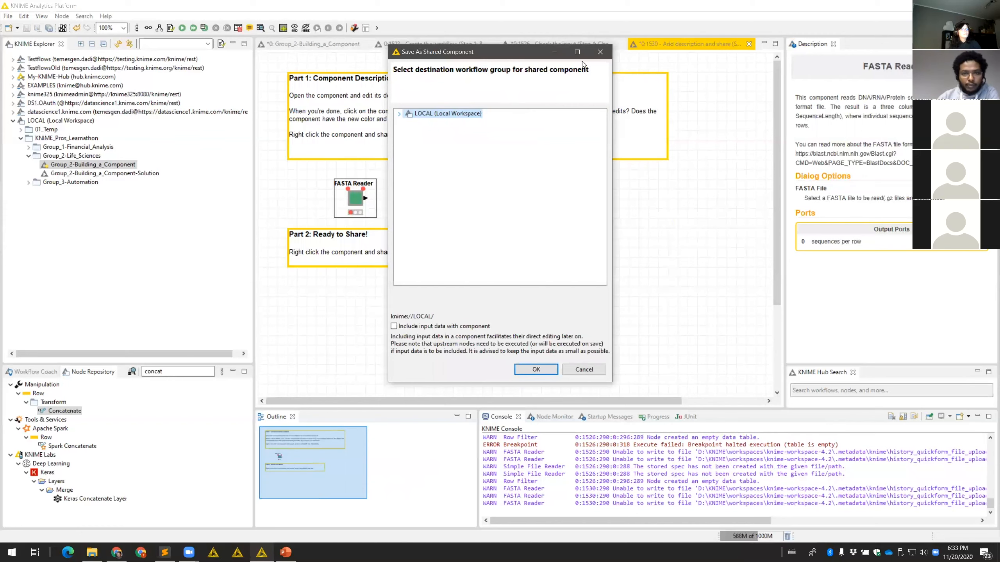
click(599, 52)
Connect to My-KNIME-Hub and allow knime.exe network access through Windows Defender Firewall
click(13, 77)
double_click(47, 86)
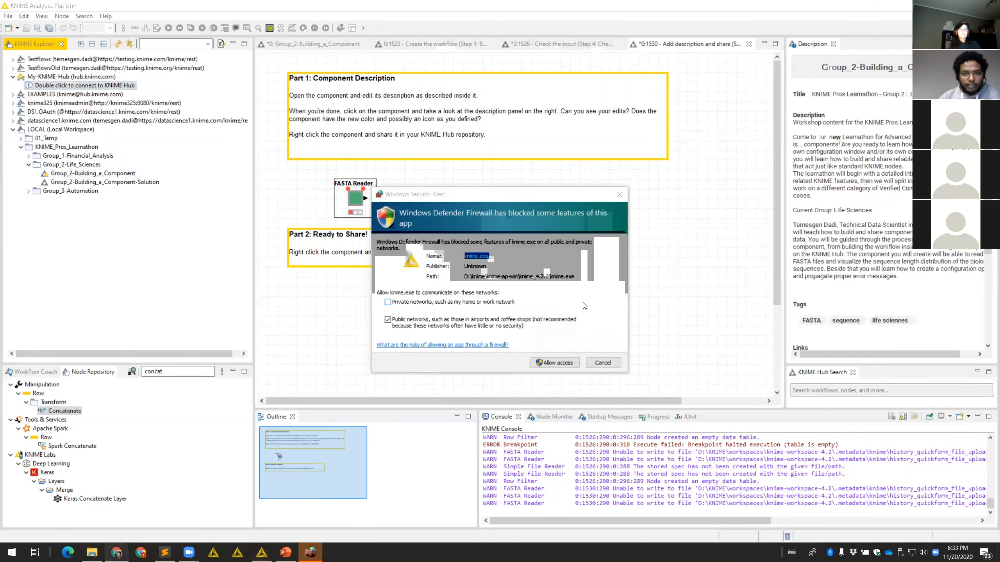
click(558, 363)
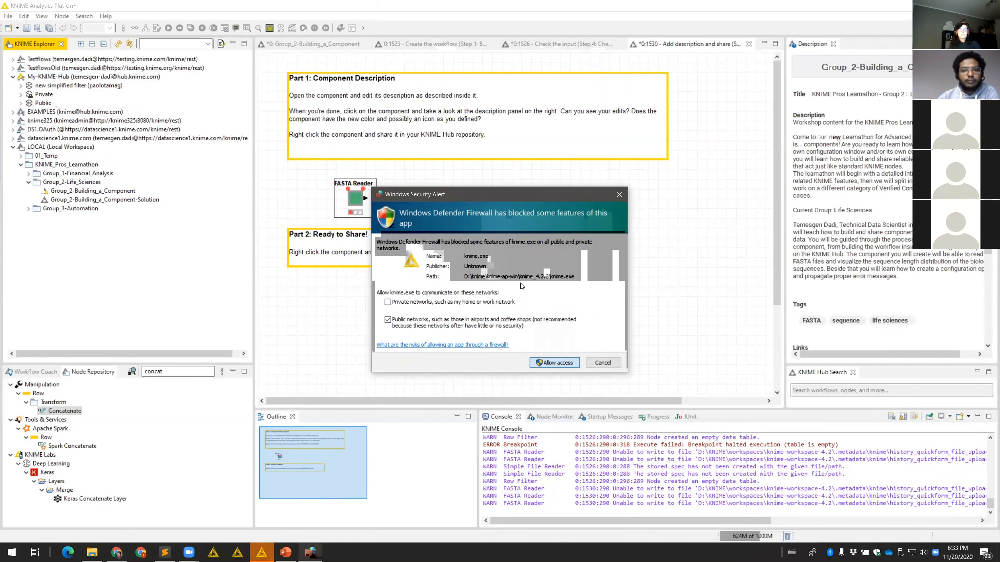
click(551, 362)
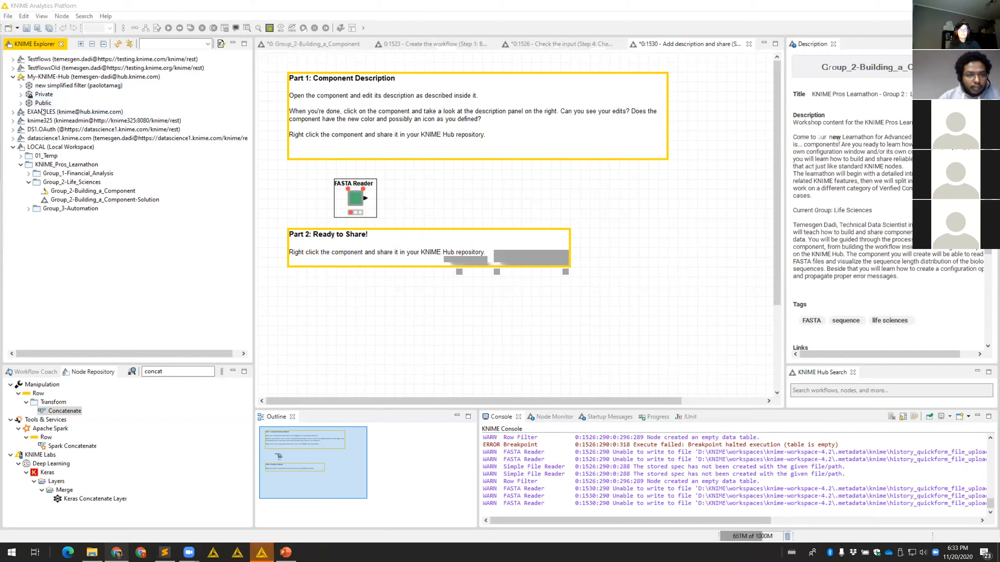
Share the FASTA Reader component to My-KNIME-Hub's Public space with its input data included, creating an absolute link to the shared instance
click(358, 203)
right_click(356, 201)
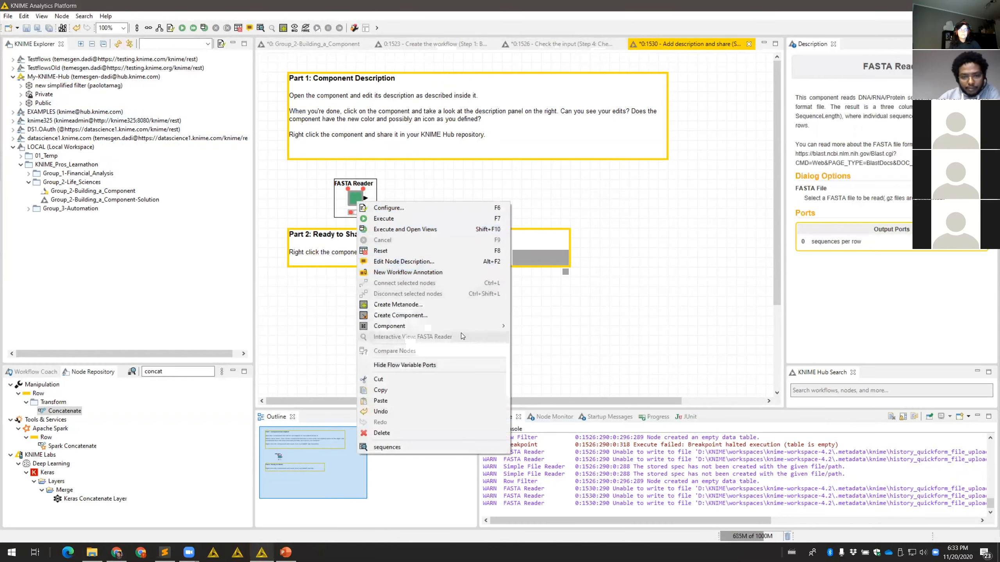
mouse_move(474, 325)
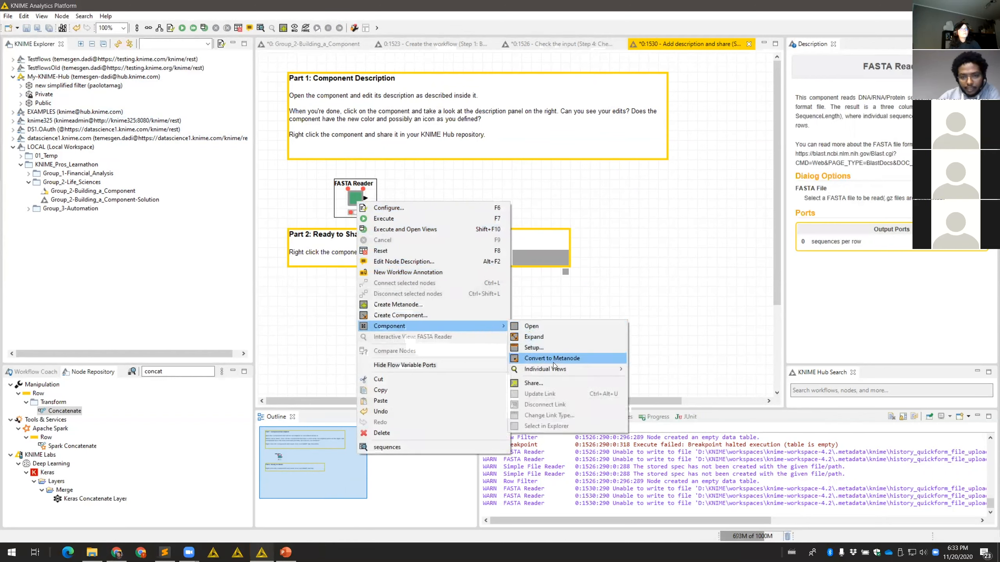
click(534, 383)
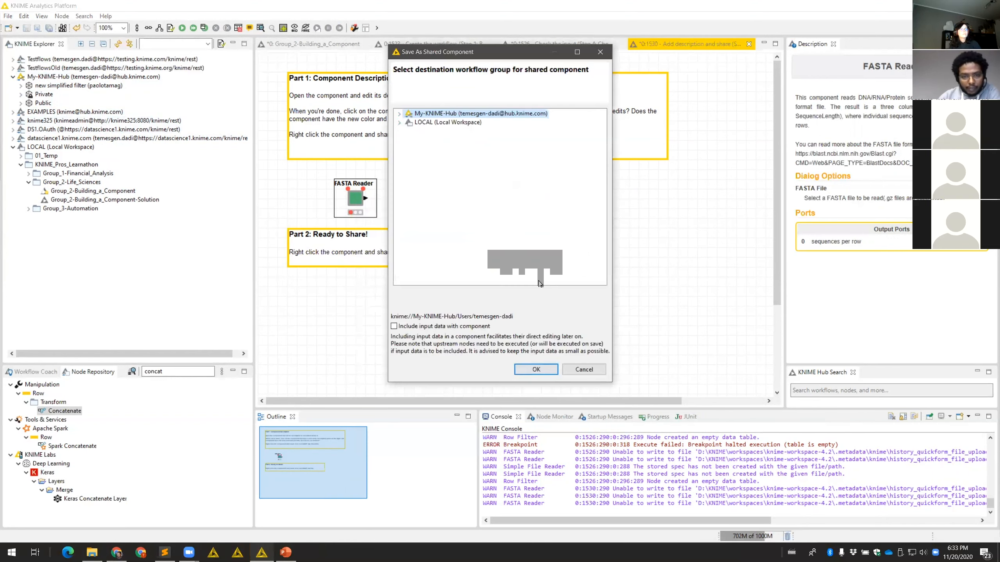
click(398, 114)
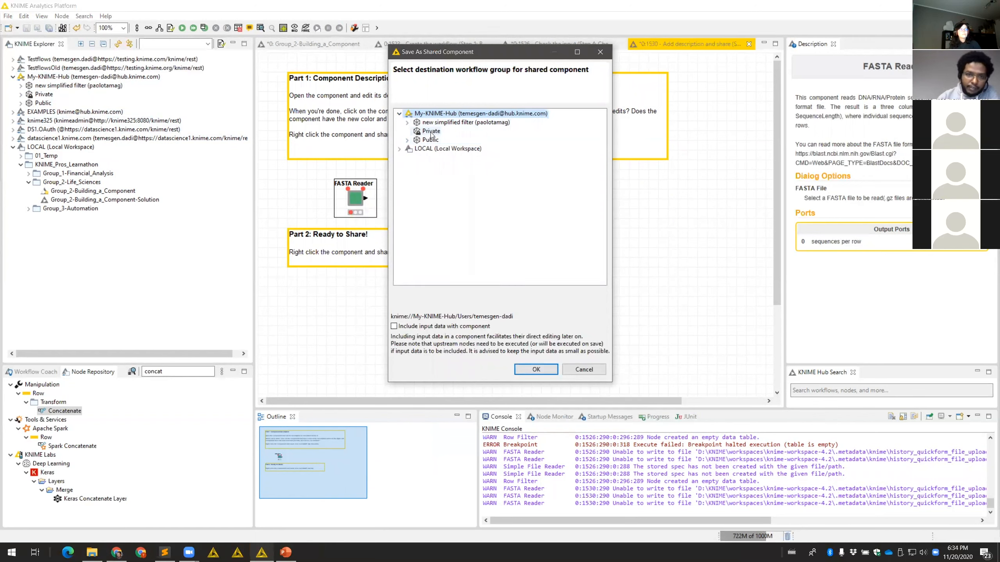
click(407, 140)
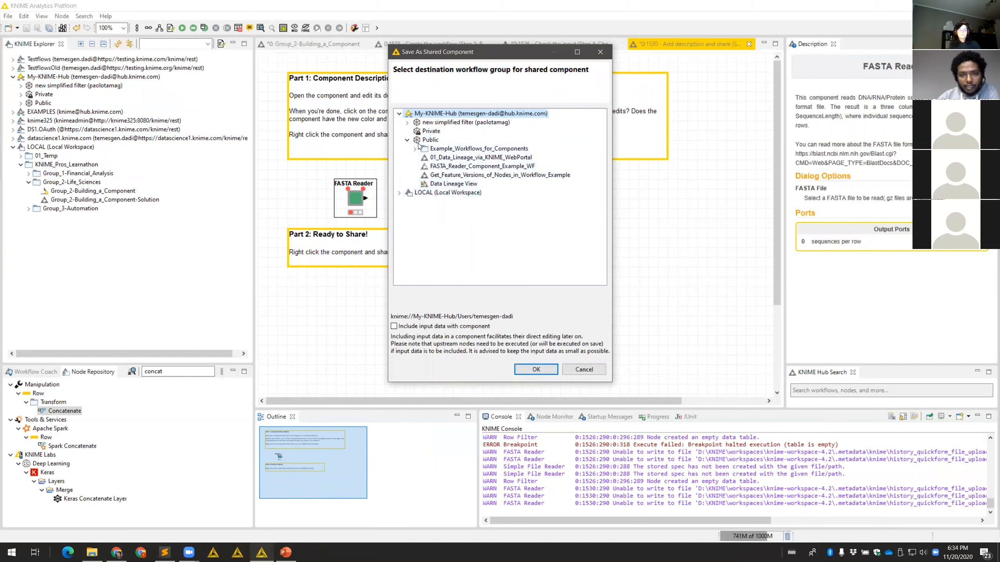
click(421, 142)
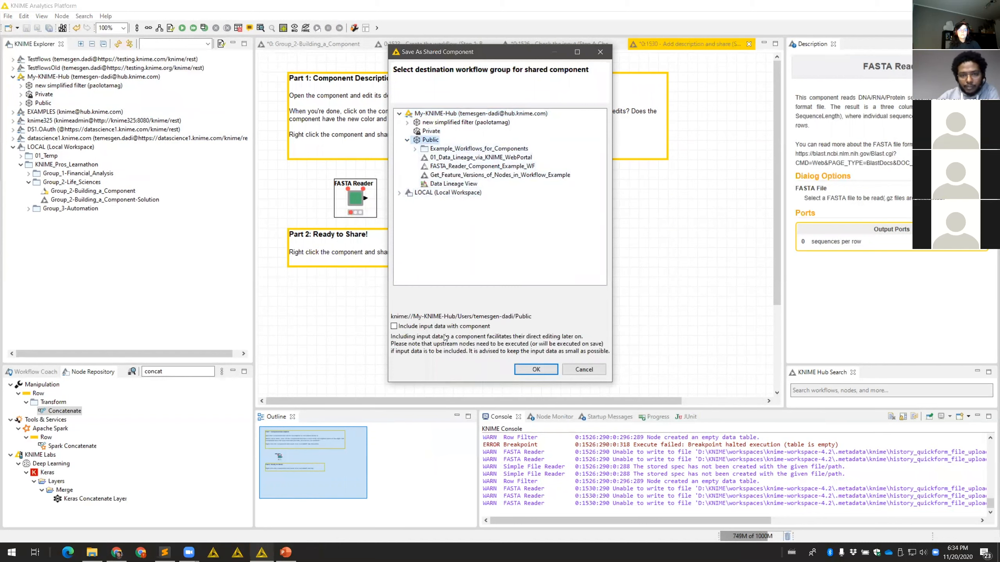
click(452, 327)
click(535, 371)
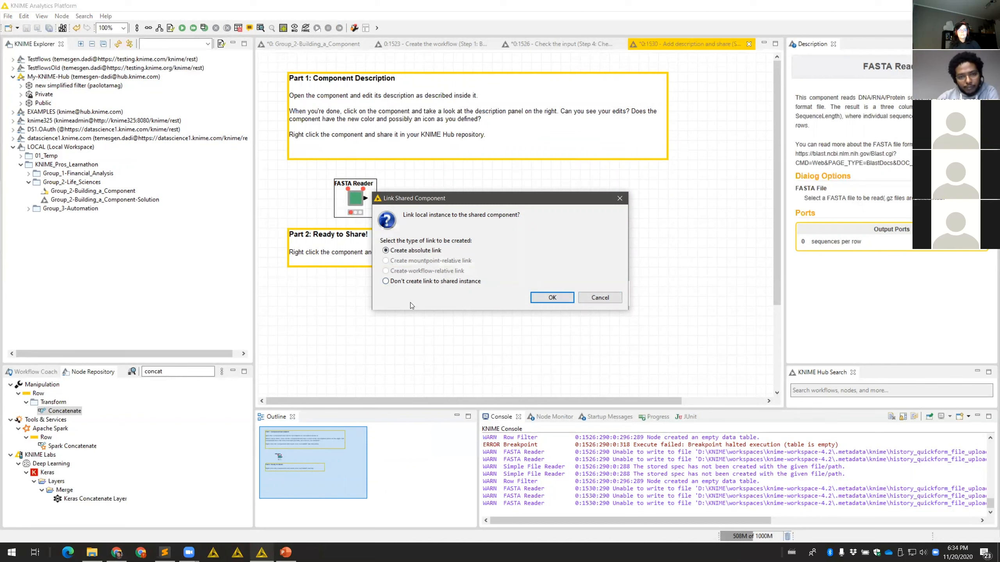
click(405, 282)
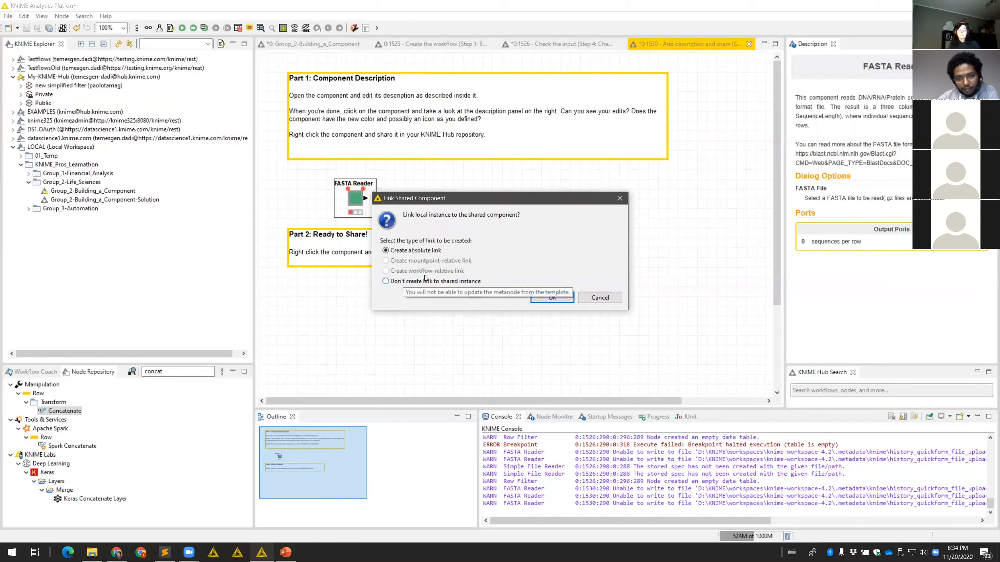
click(536, 301)
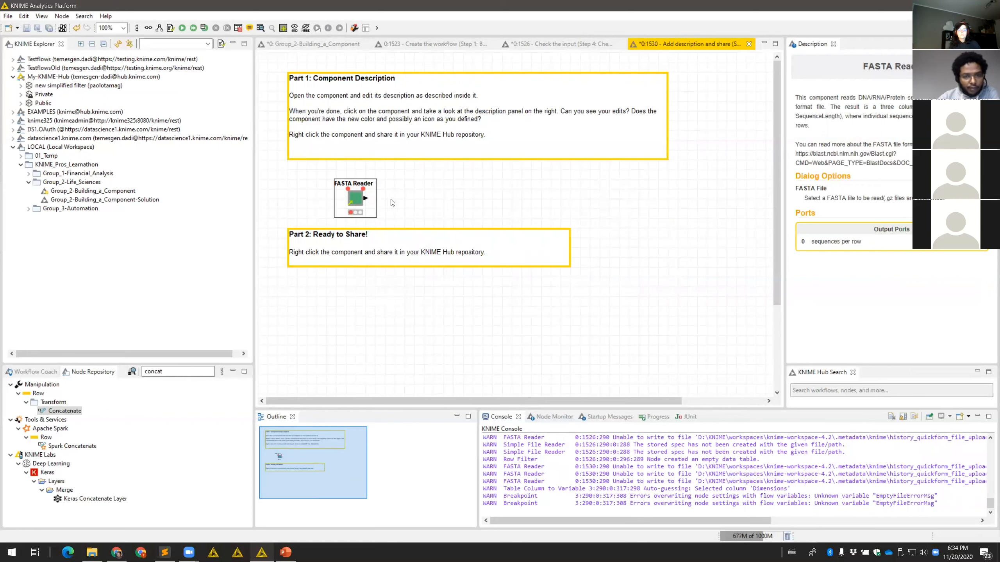
click(430, 197)
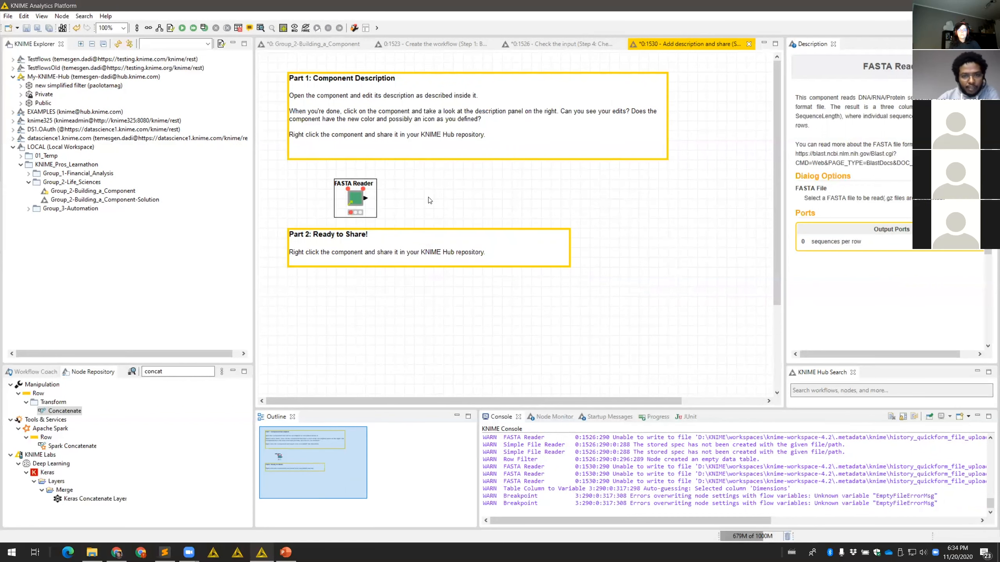
Disconnect the local FASTA Reader component from its shared instance
right_click(355, 199)
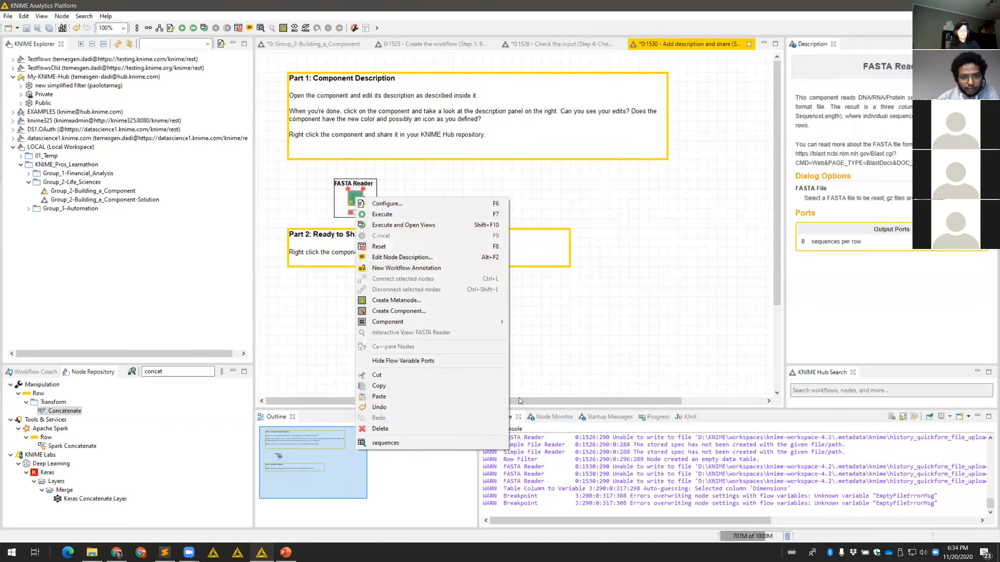
mouse_move(483, 321)
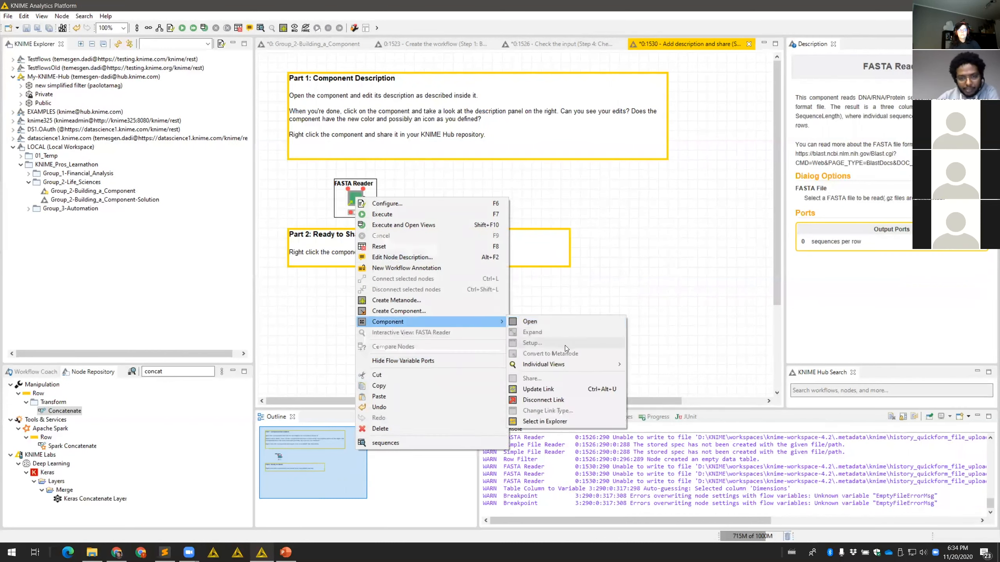
click(574, 400)
Share the FASTA Reader to My-KNIME-Hub's Public space with input data included, overwriting the existing item and linking the local instance
right_click(353, 199)
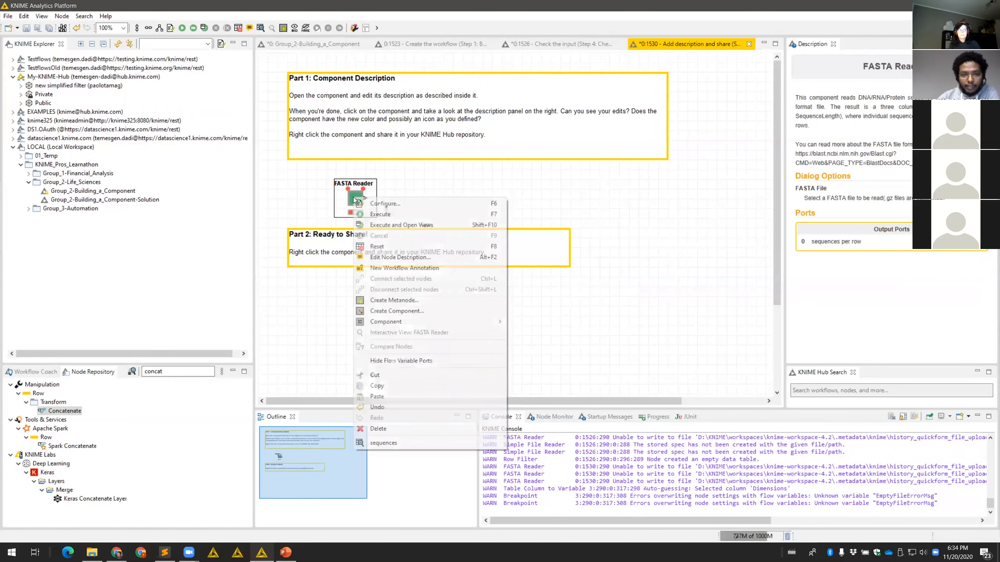
mouse_move(470, 325)
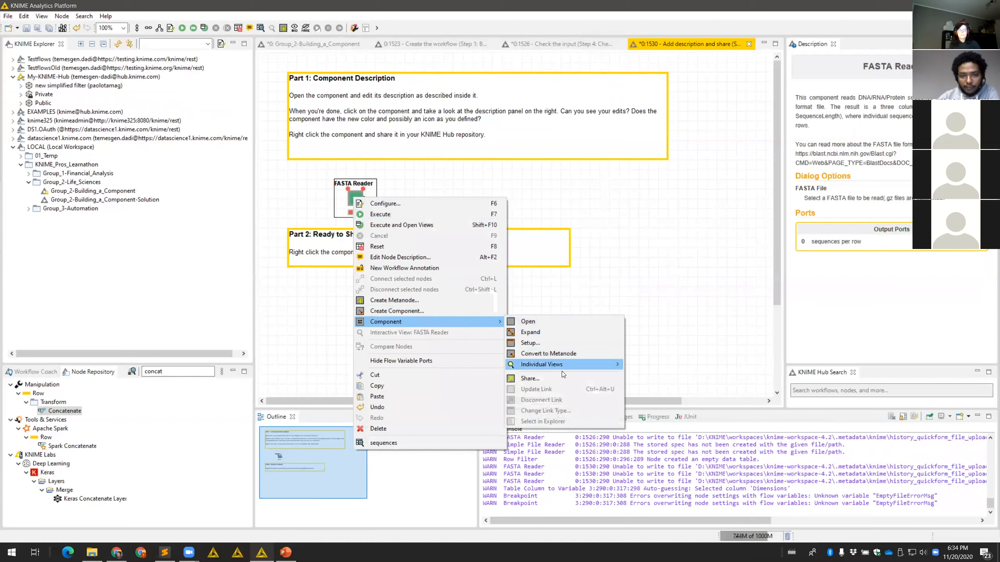
click(552, 379)
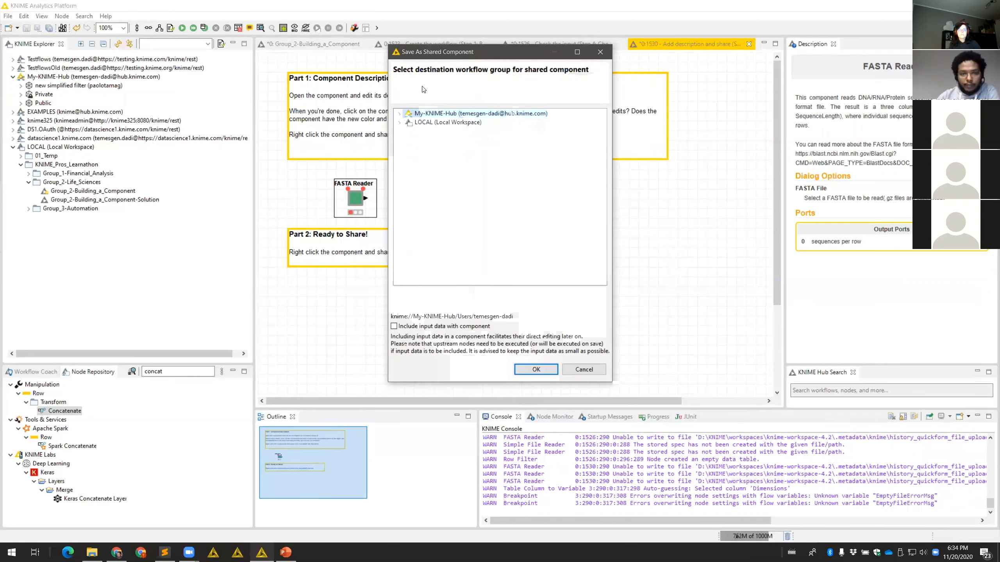
drag(419, 59, 502, 80)
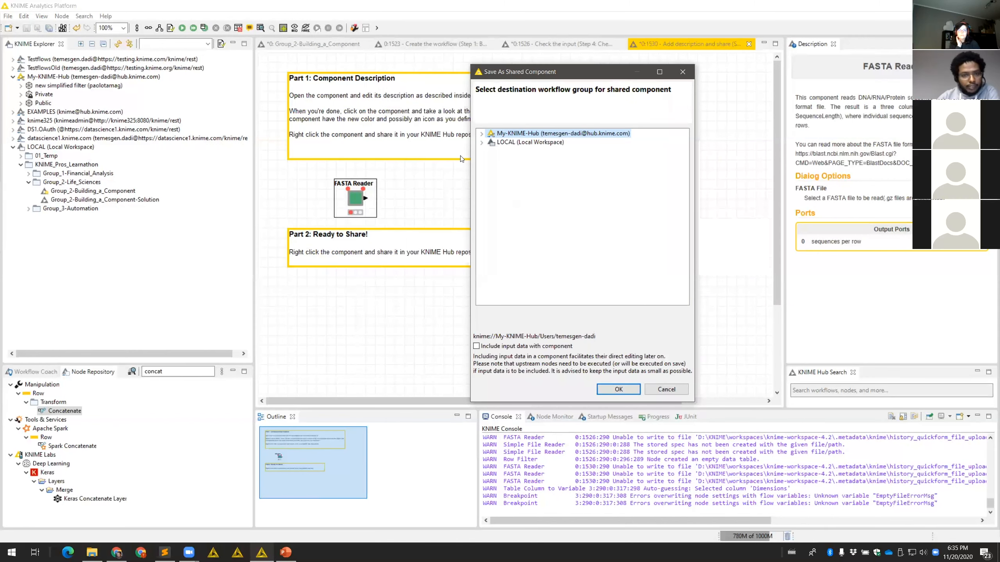
click(483, 134)
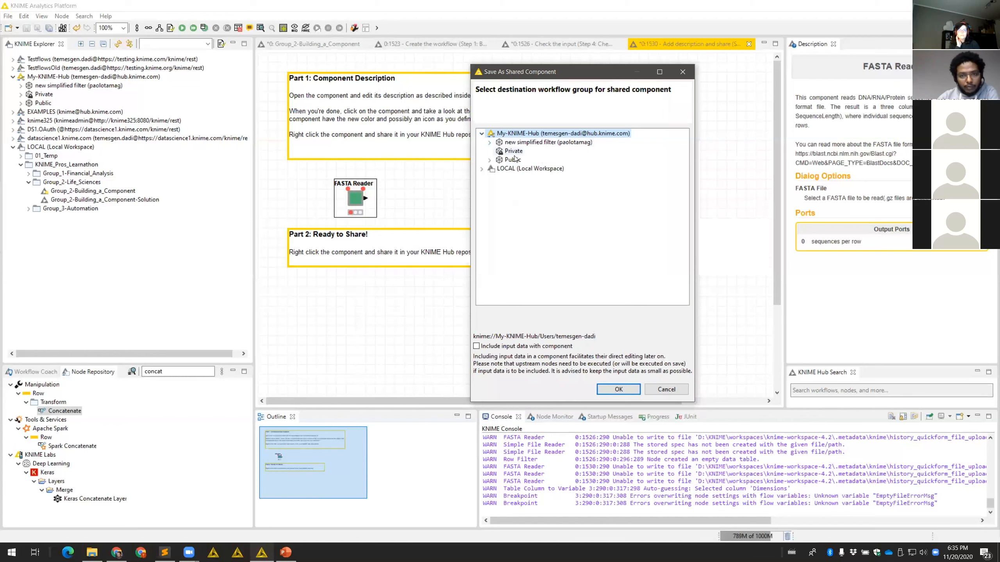
click(490, 160)
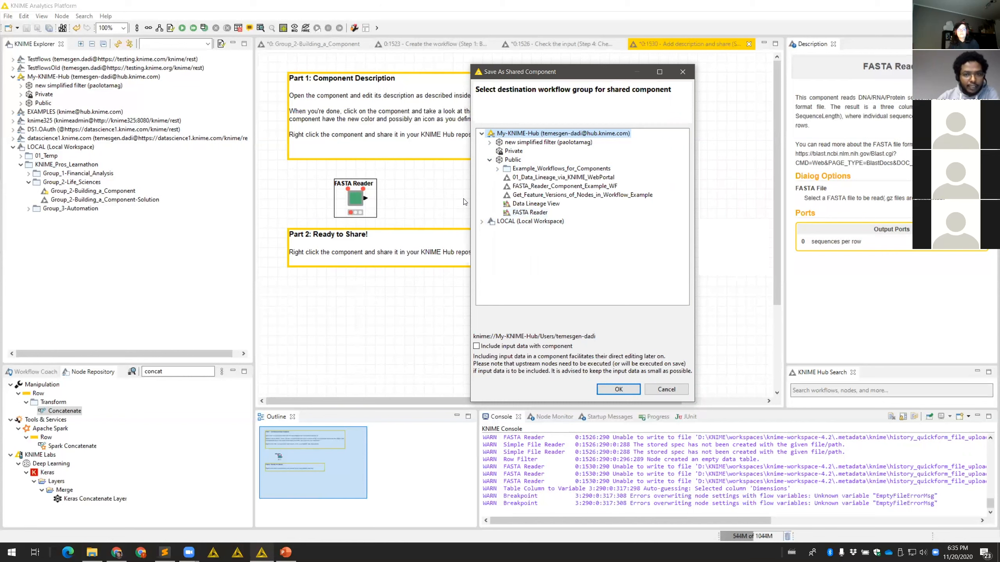
click(513, 161)
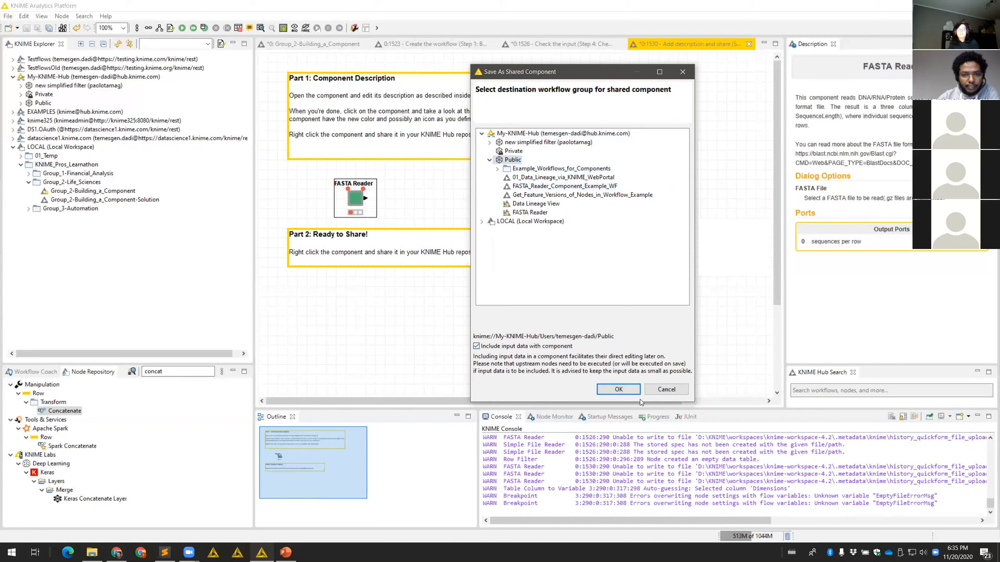
click(619, 390)
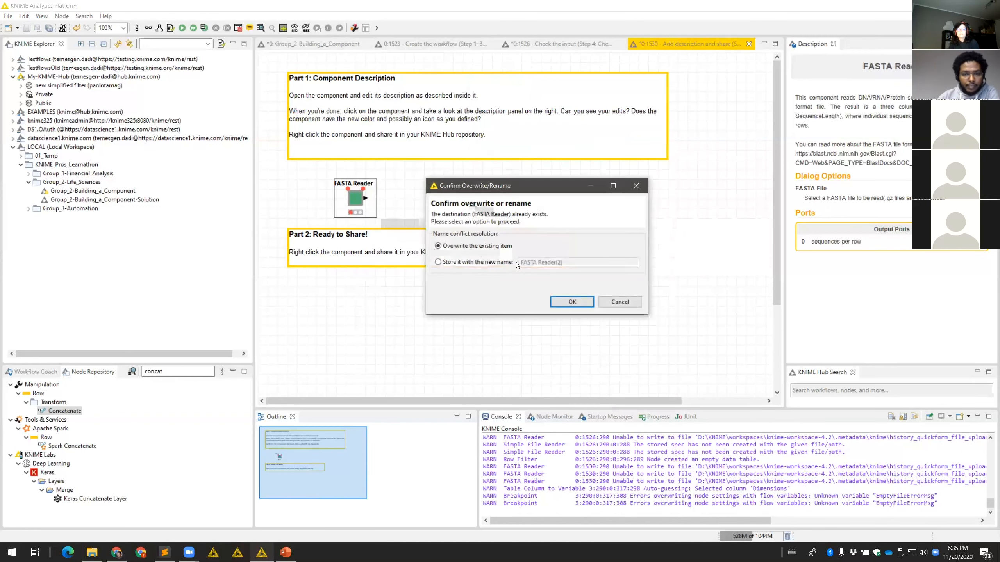
click(571, 301)
click(566, 296)
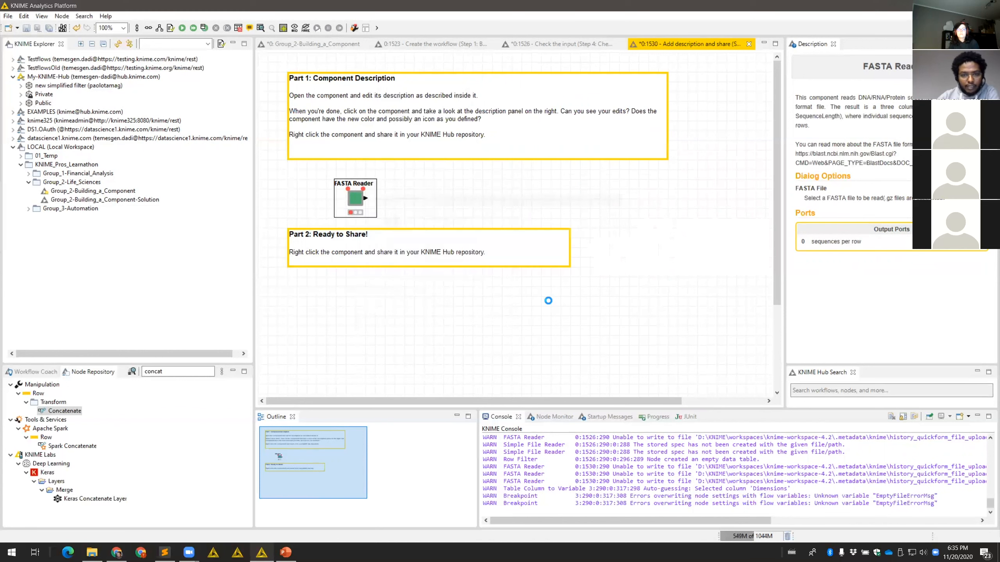
click(440, 315)
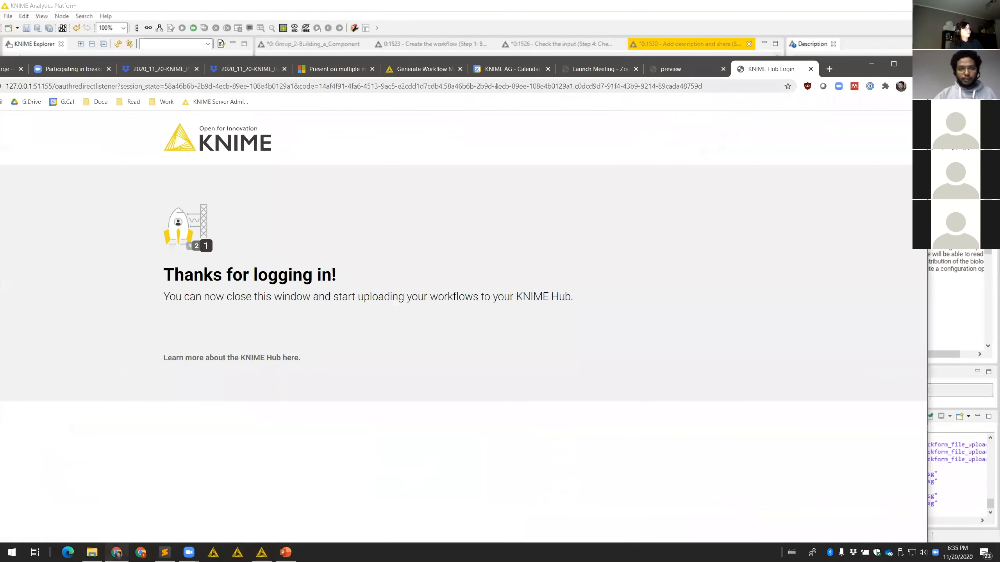
Open hub.knime.com in the web browser and maximize its window
click(365, 85)
text(hub)
key(Return)
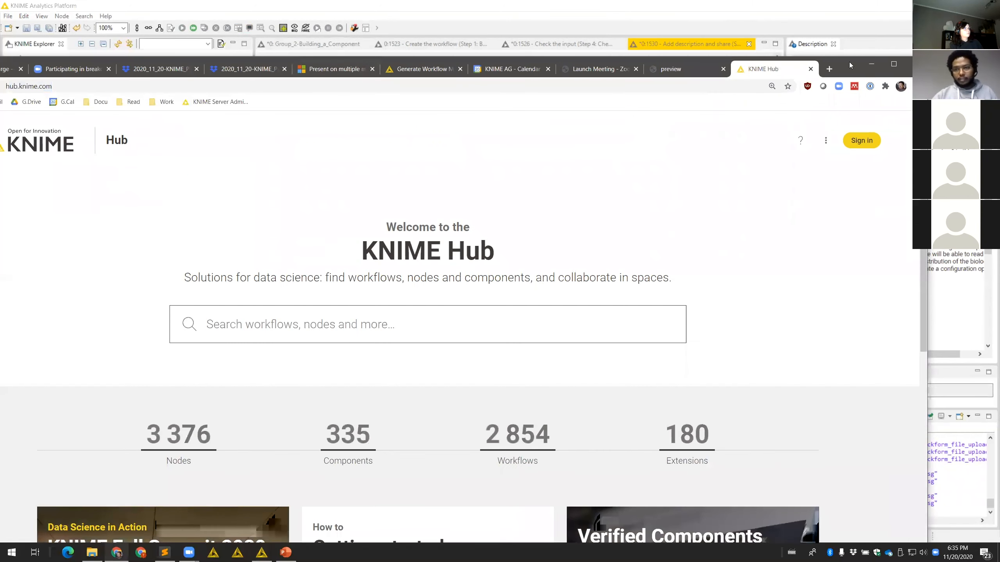
drag(849, 62, 897, 39)
double_click(898, 38)
Search KNIME Hub for "fasta reader" and open the page of the FASTA Reader component shared in the own Public space
click(452, 252)
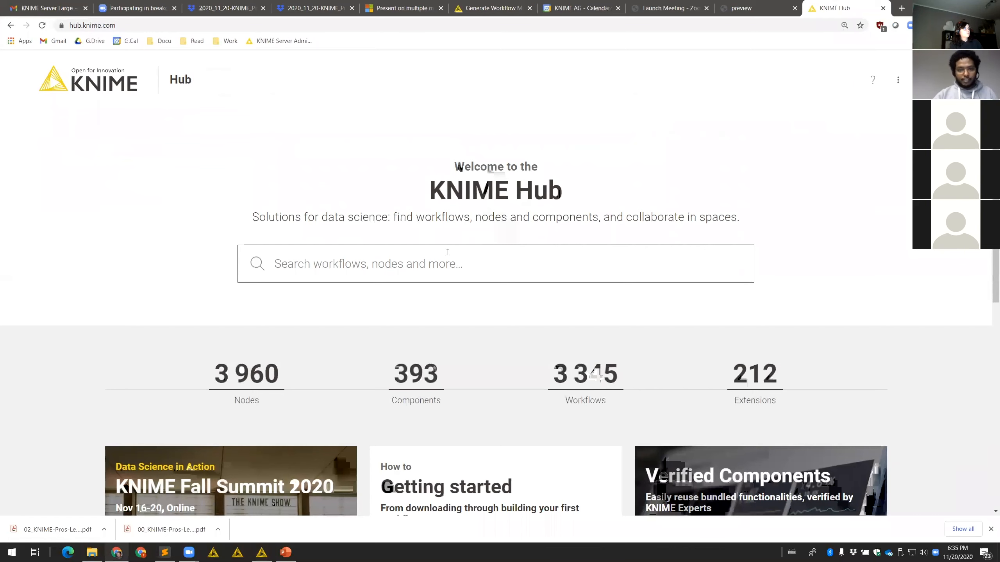
text(fasta read)
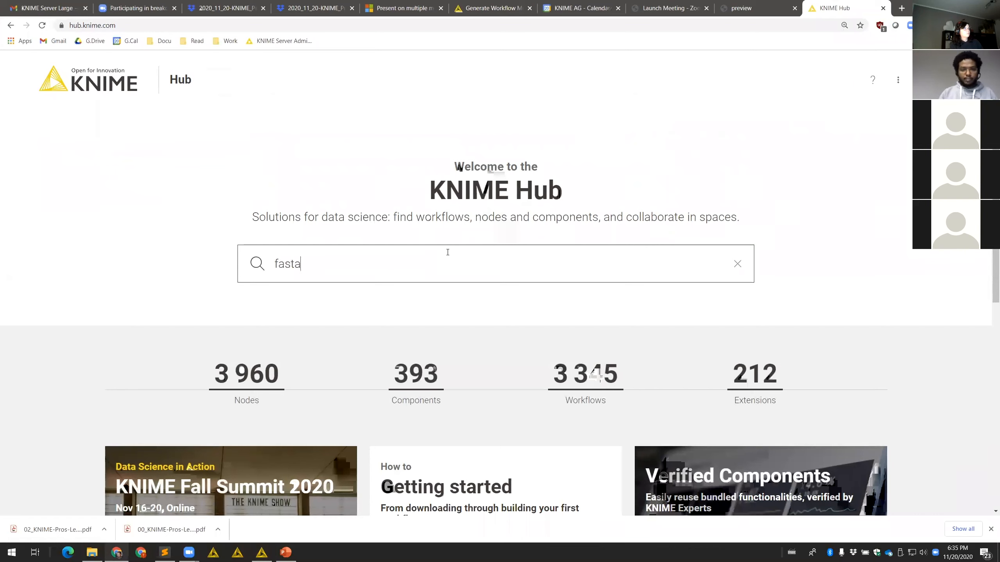
text(er)
key(Return)
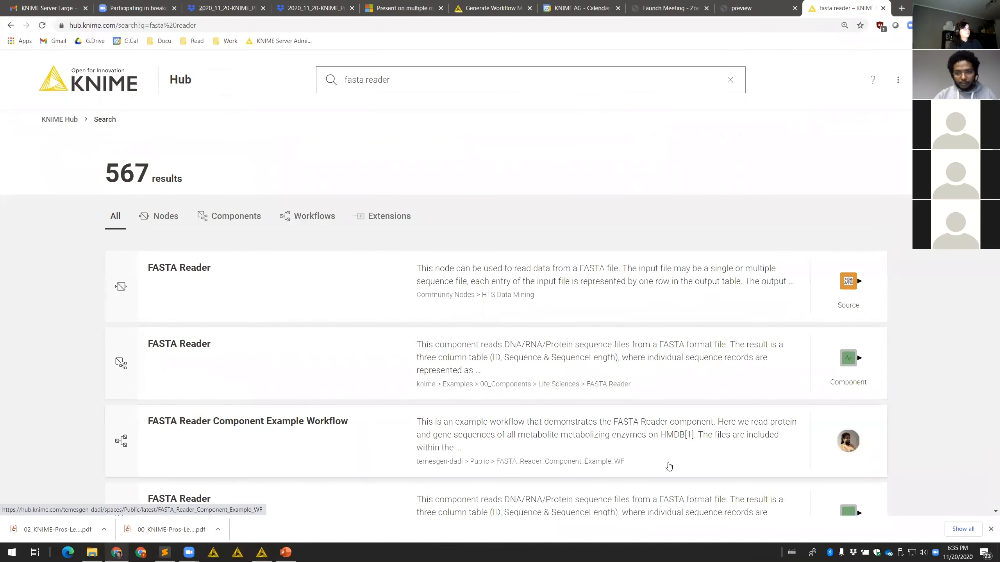
scroll(557, 451, down, 2)
click(328, 407)
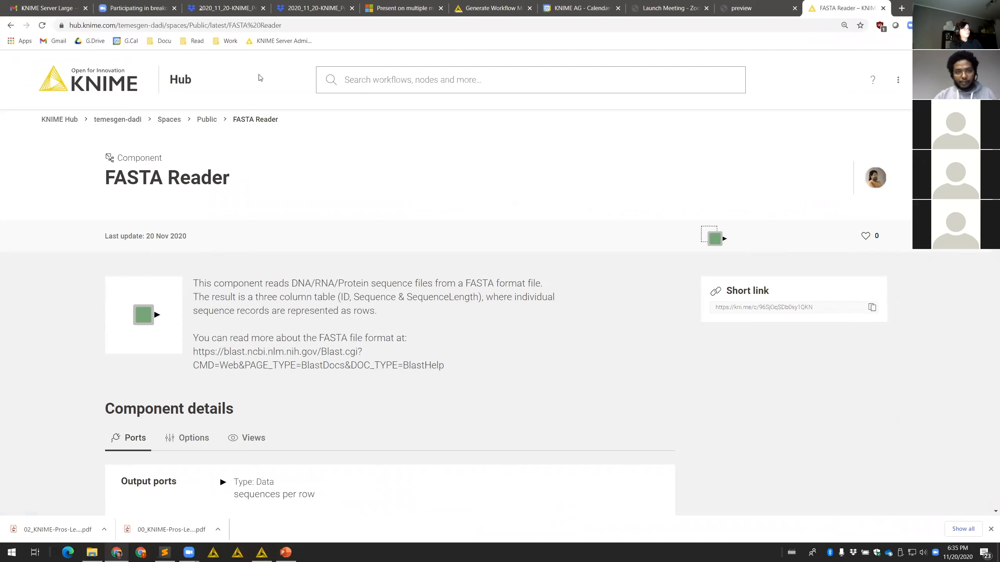
Copy the short link from the shared FASTA Reader's Hub page
click(300, 26)
click(803, 384)
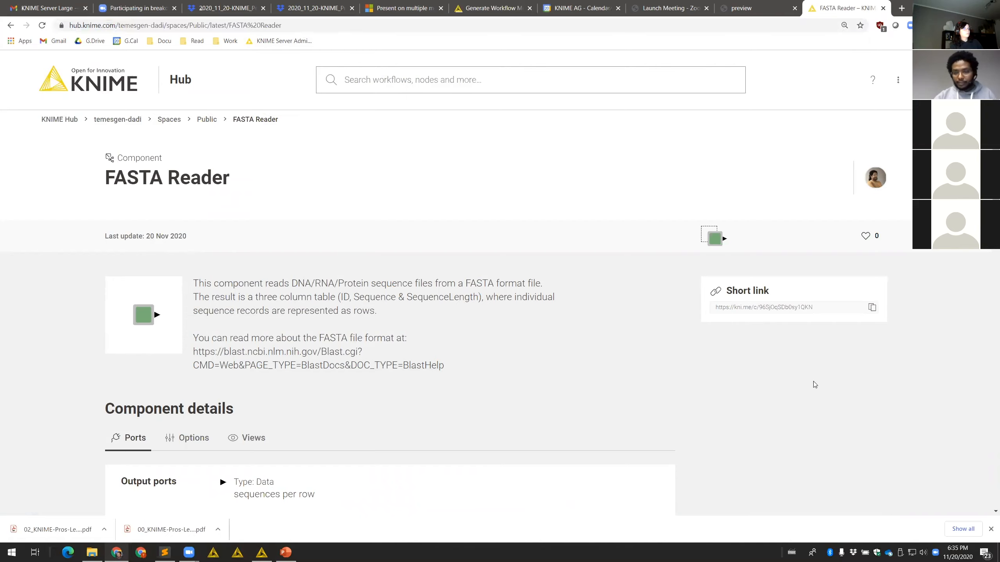
click(871, 307)
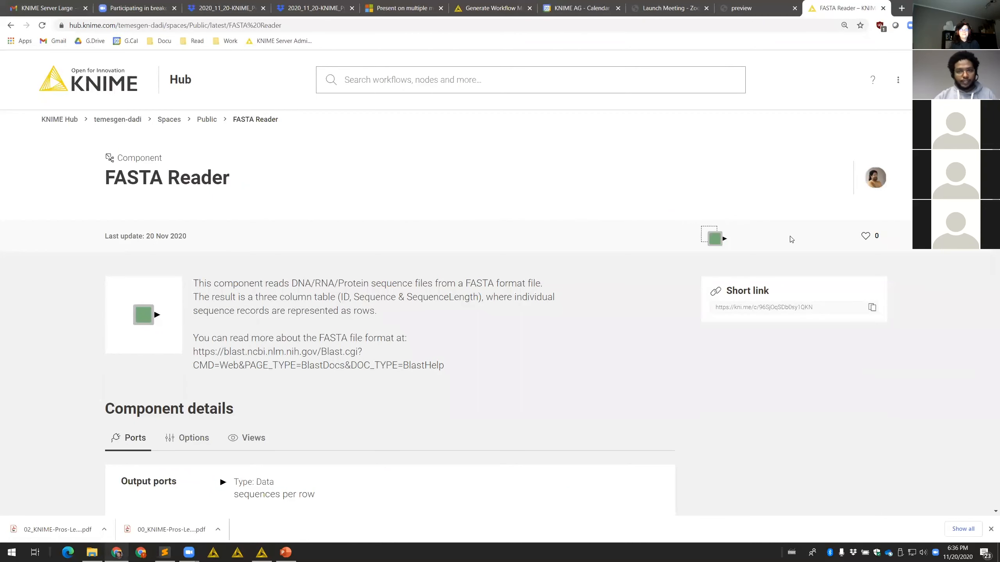
Switch back to KNIME Analytics Platform, open the "Use your shared component" metanode in Group_2-Building_a_Component and expand My-KNIME-Hub's Public space
key(alt+Tab)
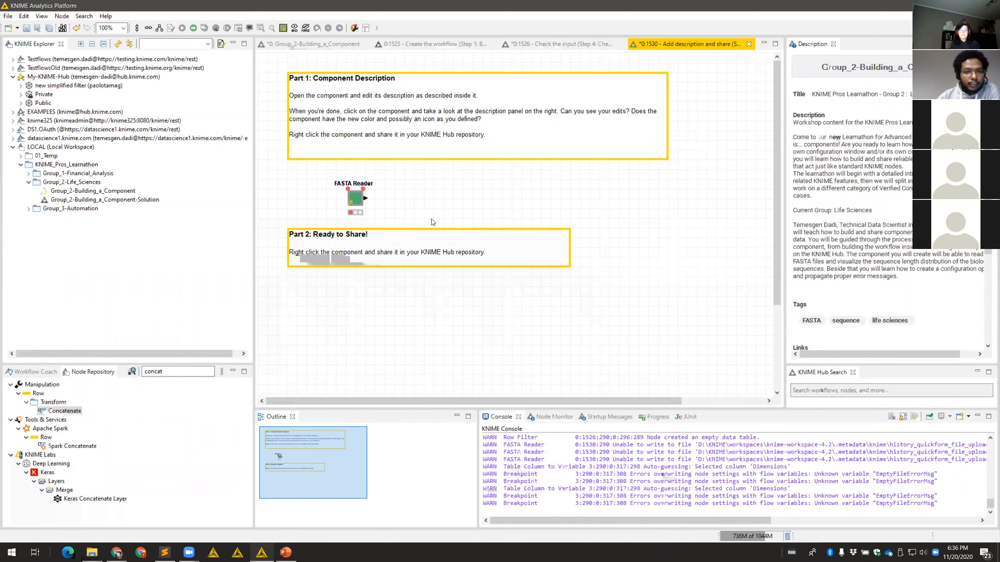
click(567, 44)
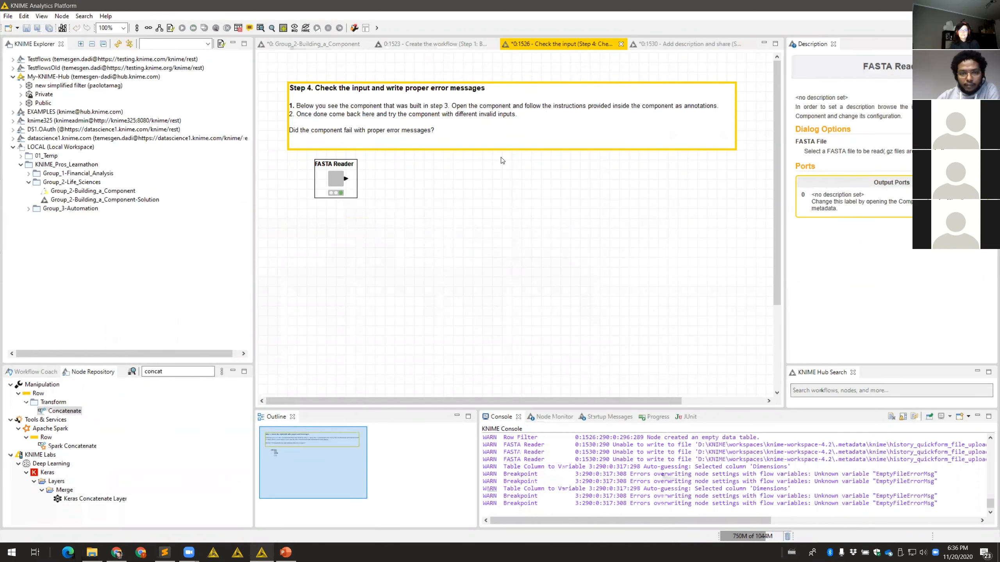
click(291, 44)
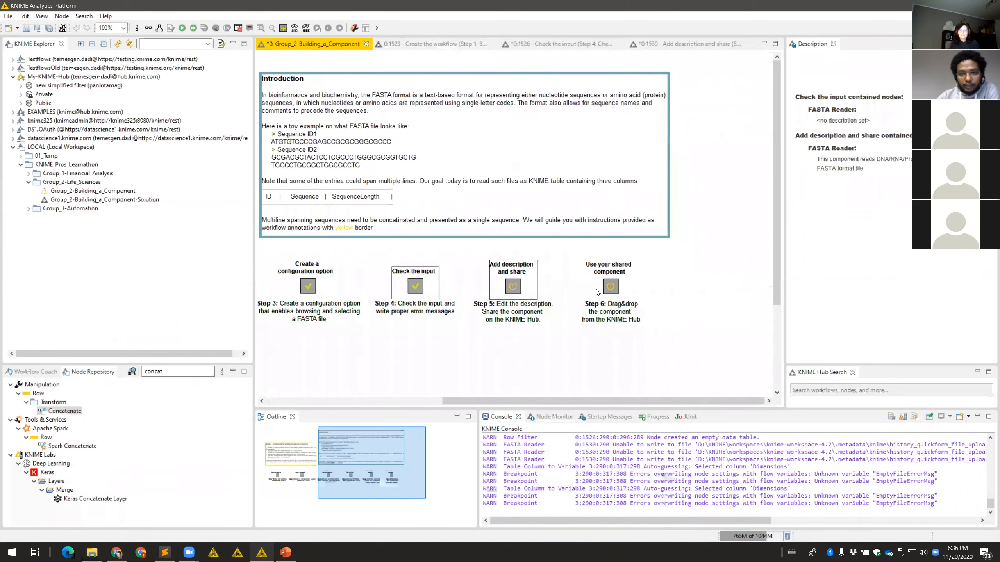
click(691, 295)
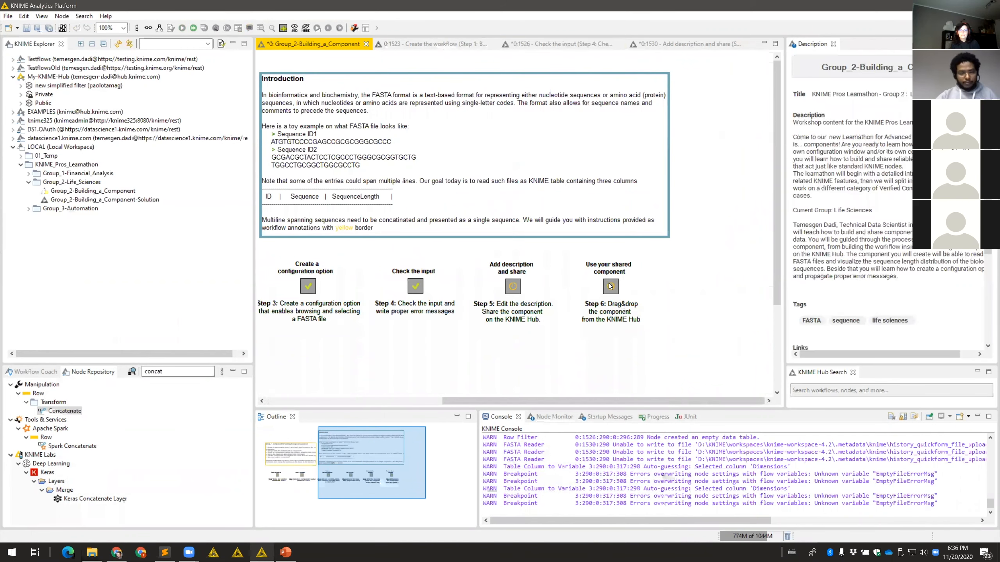
double_click(609, 285)
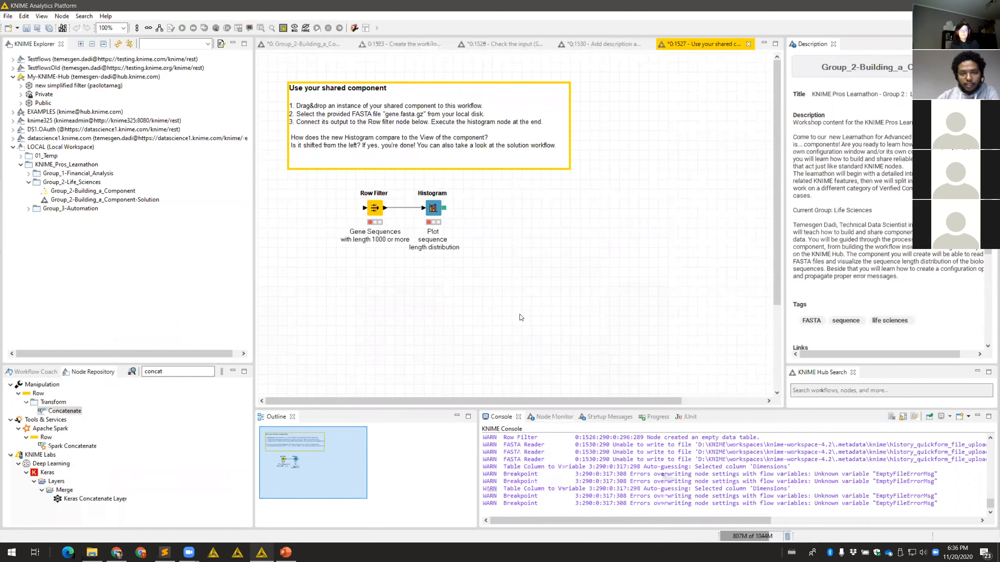
double_click(28, 104)
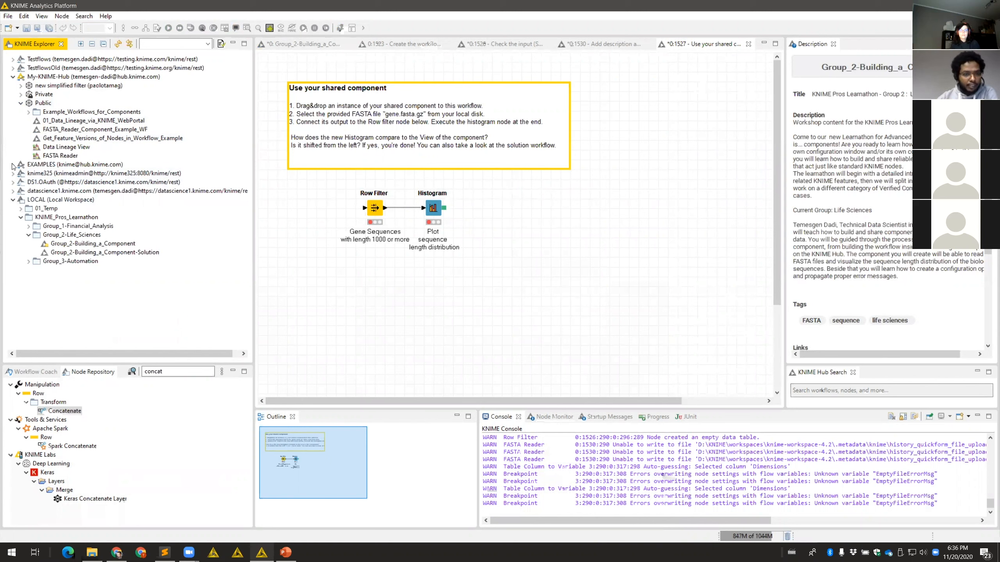
Bring the shared FASTA Reader from its KNIME Hub page into the "Use your shared component" workflow, in front of the Row Filter
right_click(55, 157)
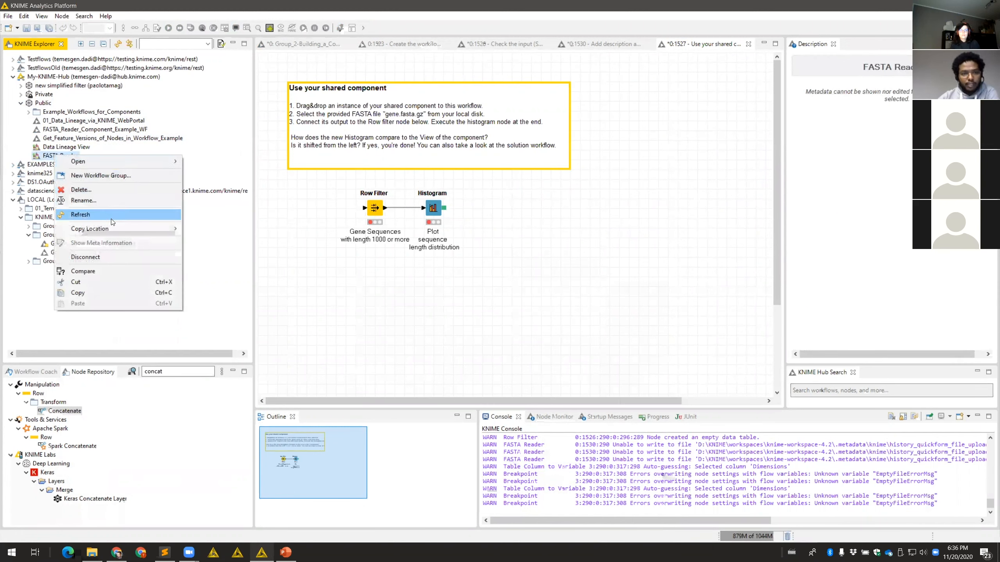
mouse_move(118, 162)
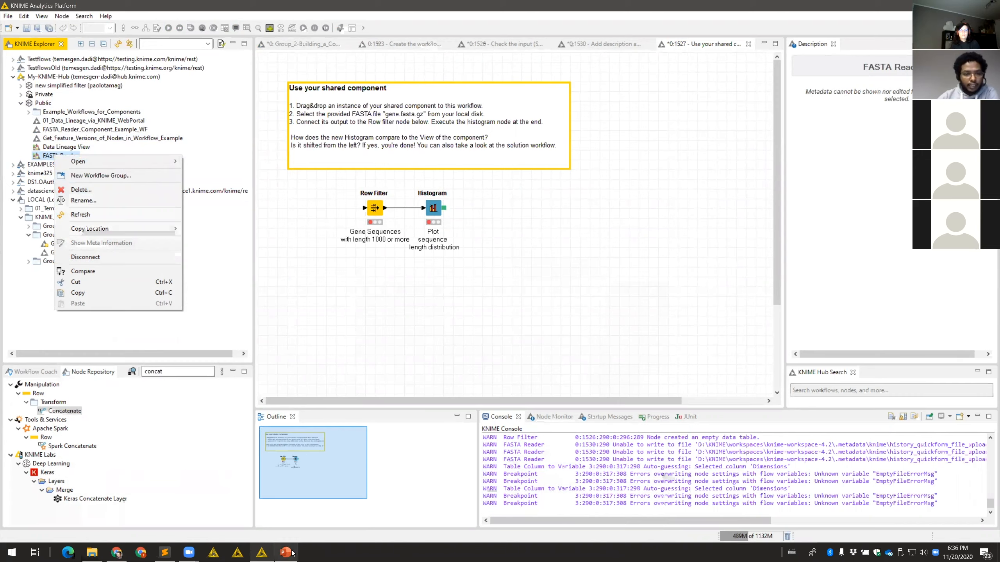
click(116, 553)
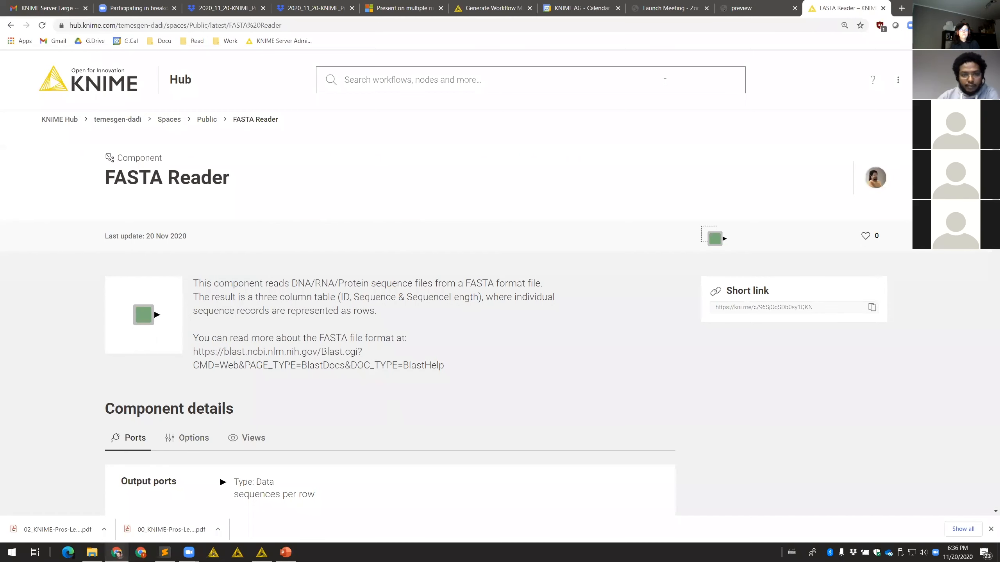
click(965, 6)
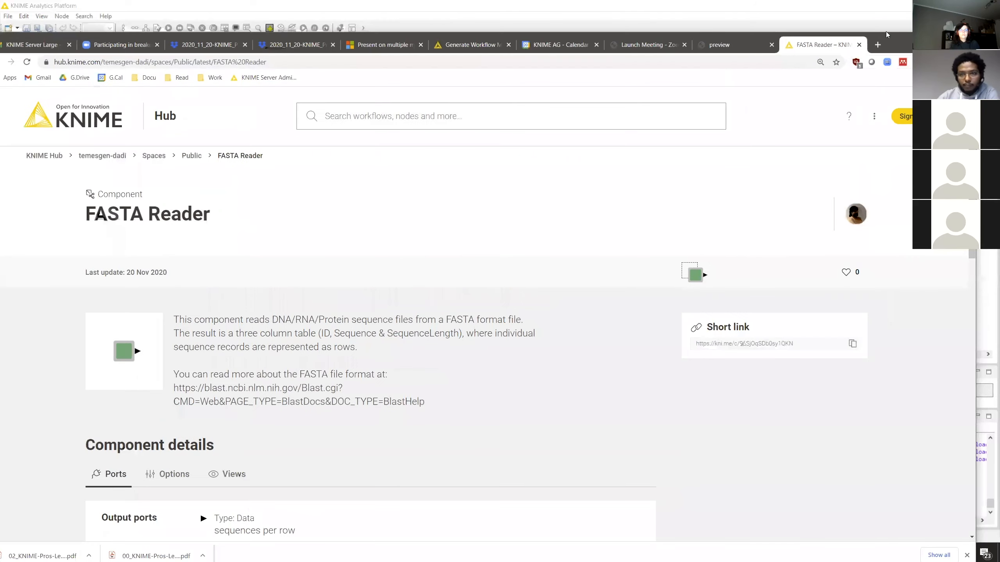
drag(892, 44, 739, 252)
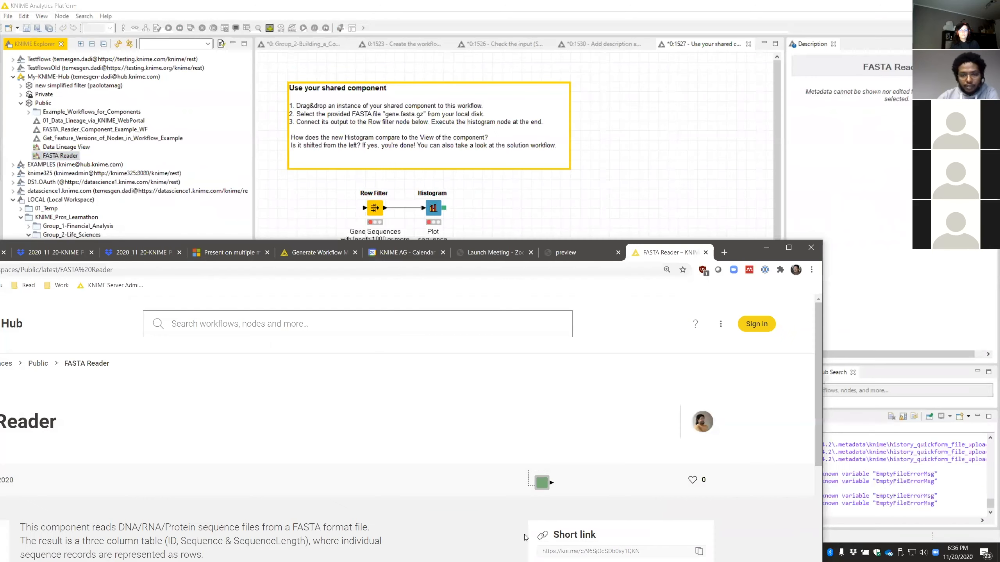
drag(542, 483, 309, 211)
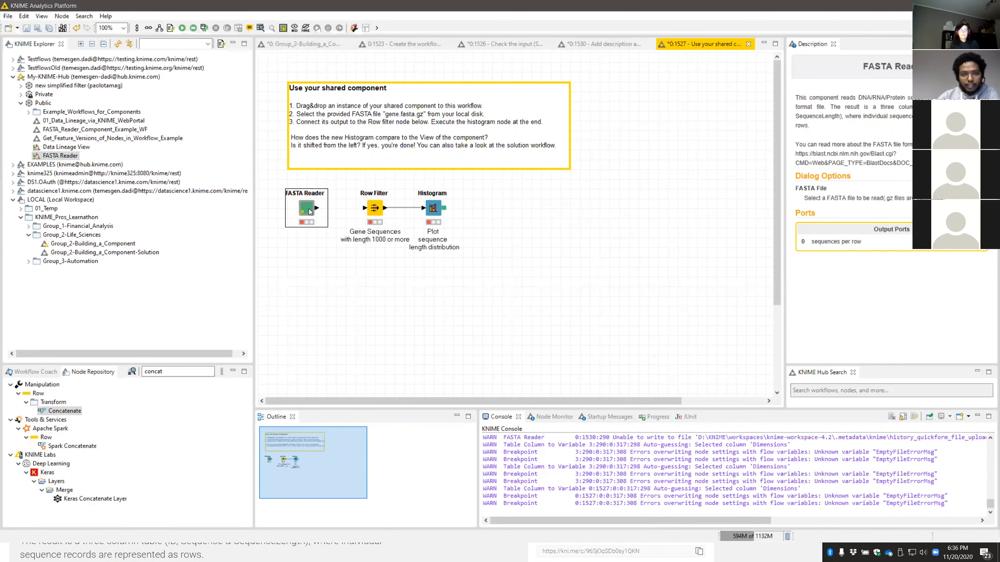
Check the FASTA Reader's FASTA File setting and execute the component
double_click(309, 211)
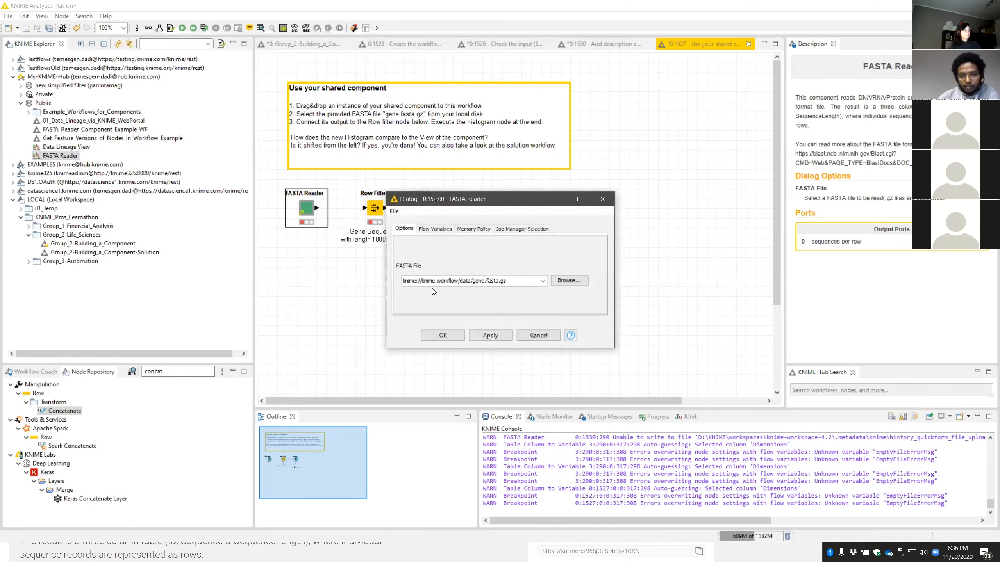
click(602, 199)
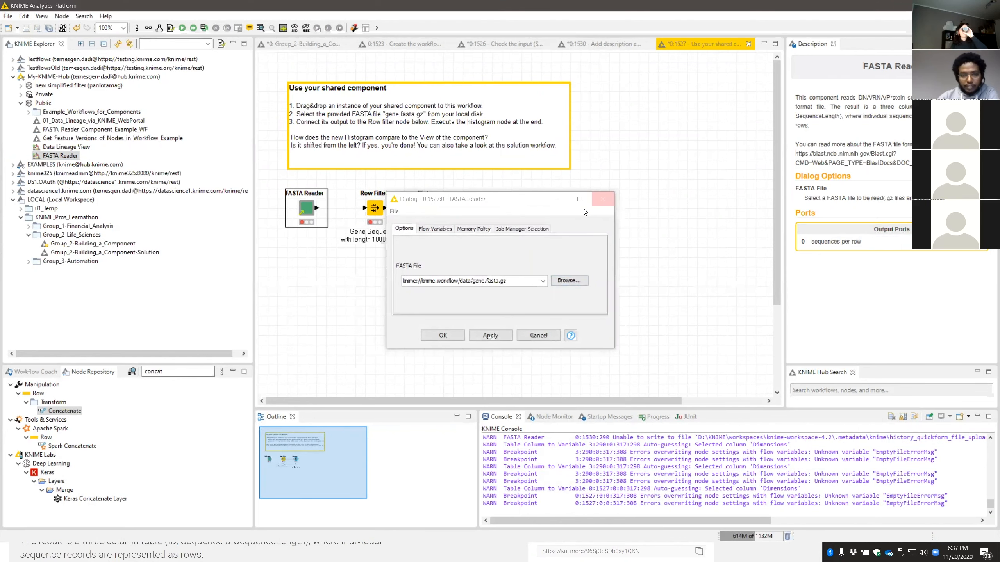
right_click(308, 208)
click(339, 225)
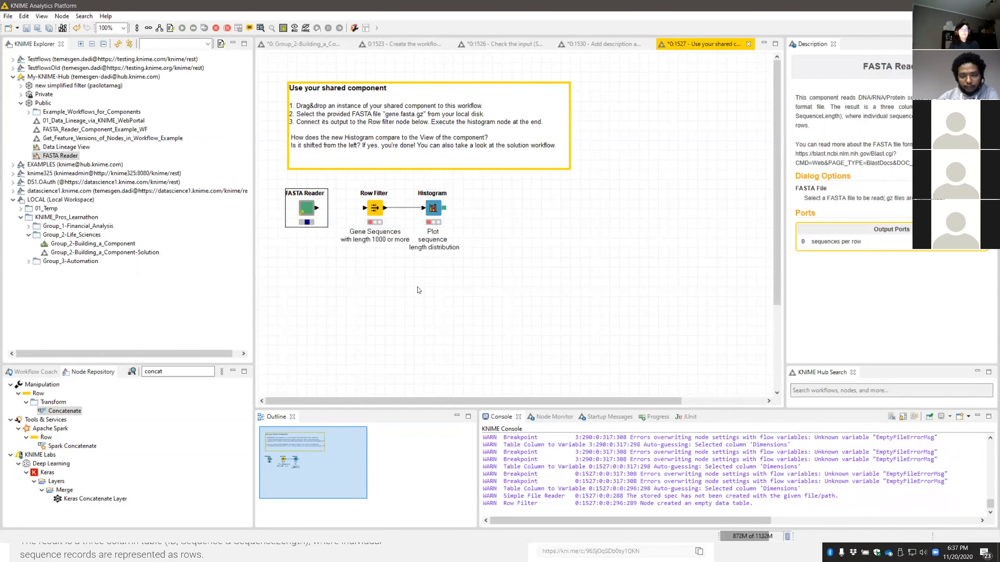
Inspect the sequences output table of the executed FASTA Reader
right_click(309, 212)
click(391, 457)
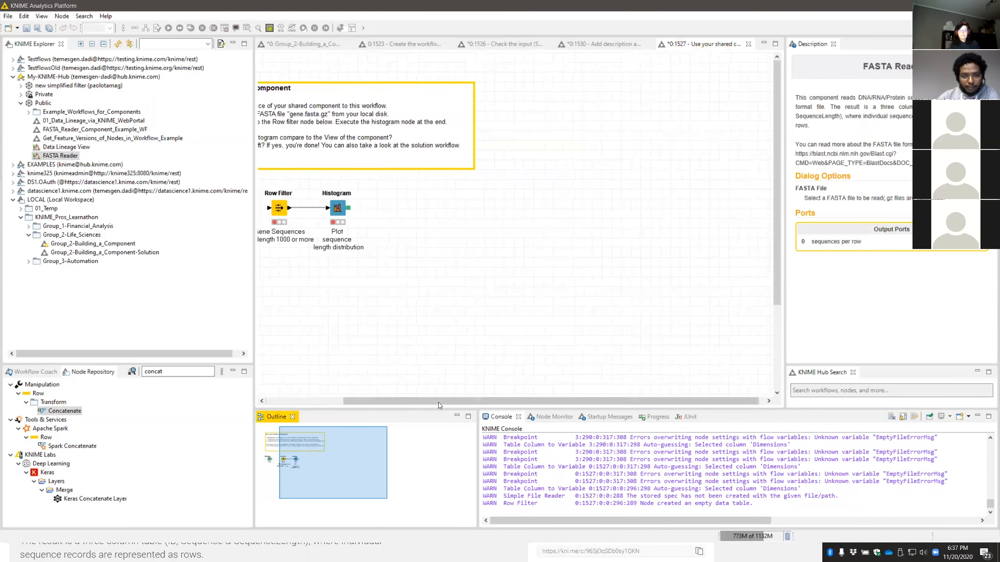
click(319, 404)
key(ctrl+z)
right_click(310, 208)
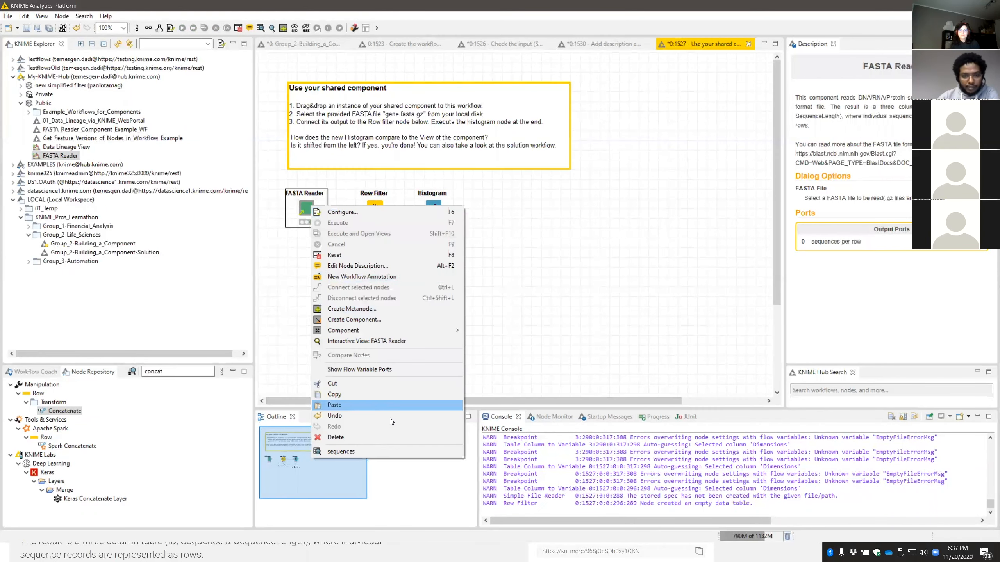
click(368, 453)
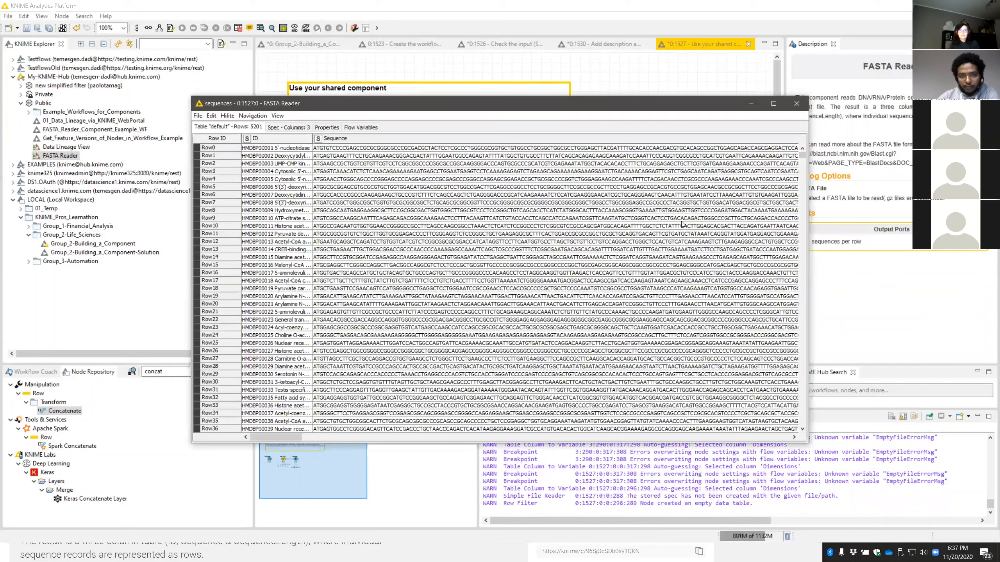
click(796, 103)
Connect the FASTA Reader's output to the Row Filter and execute the Row Filter
drag(316, 208, 371, 208)
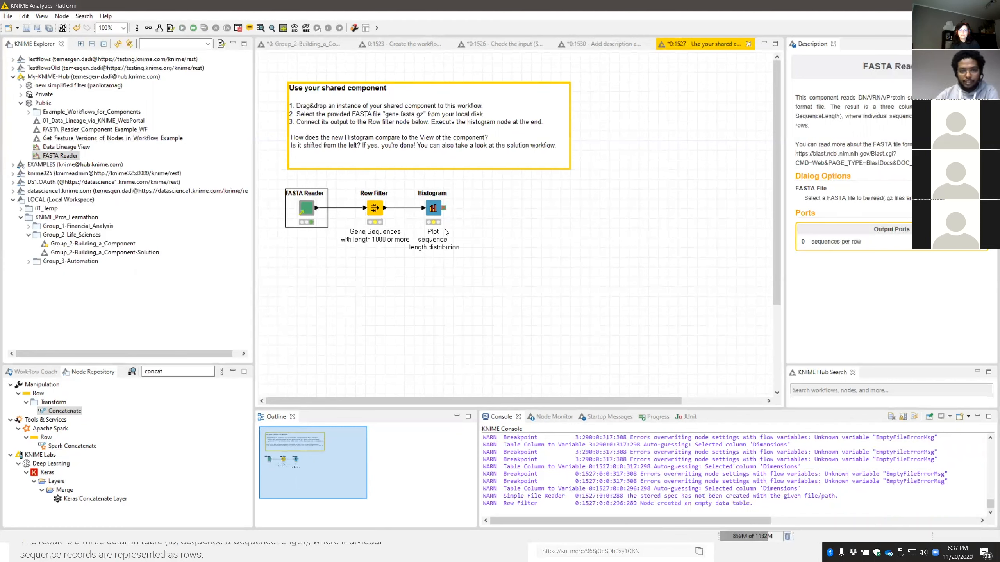
right_click(373, 207)
click(425, 226)
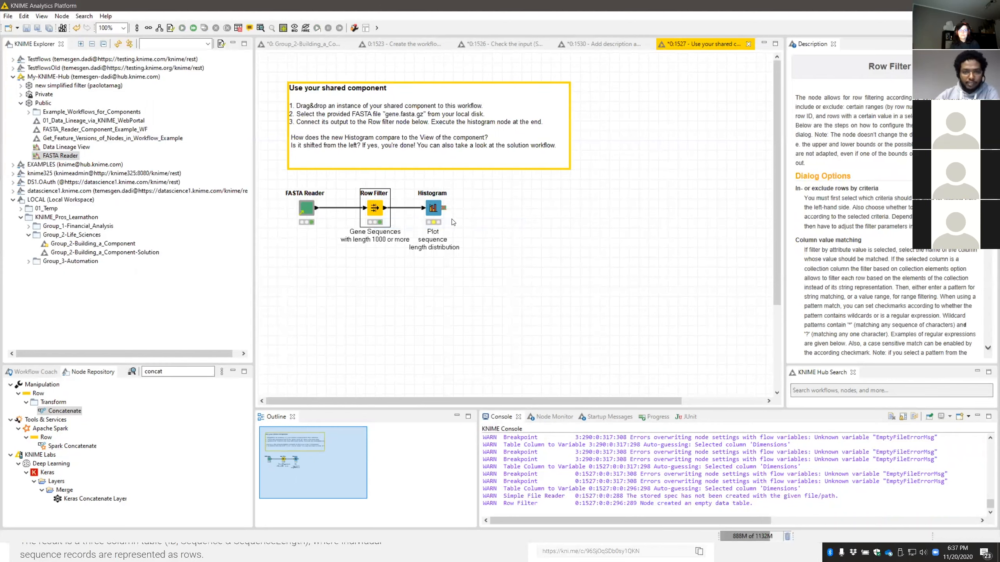
Execute the Histogram node and examine the sequence length distribution in its view
right_click(435, 205)
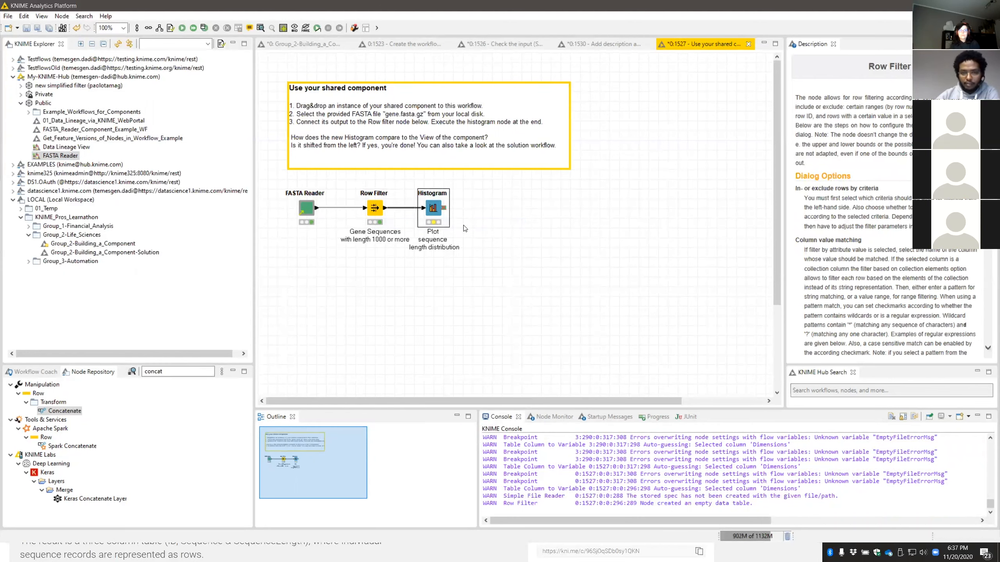
click(474, 233)
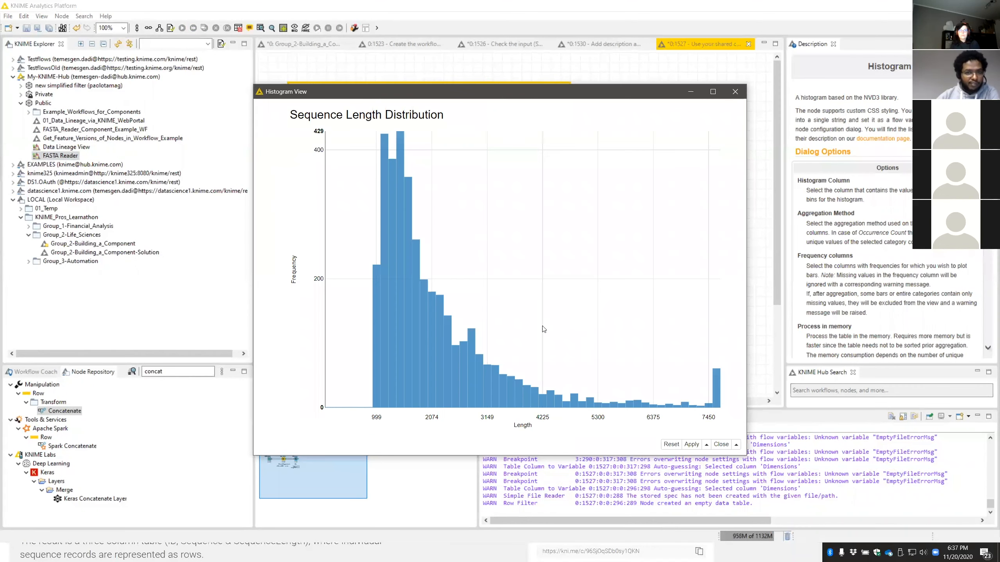
click(737, 96)
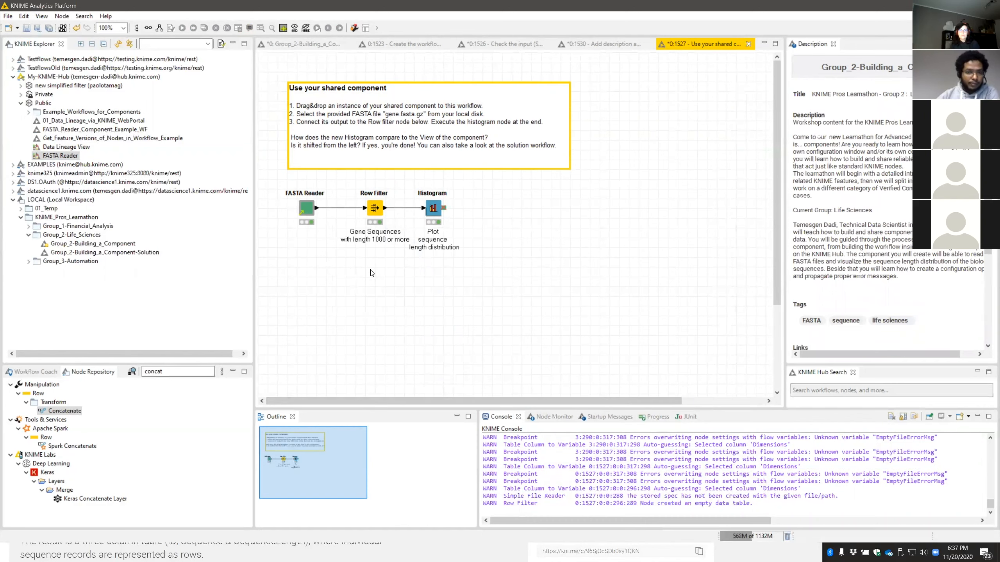
drag(470, 280, 343, 213)
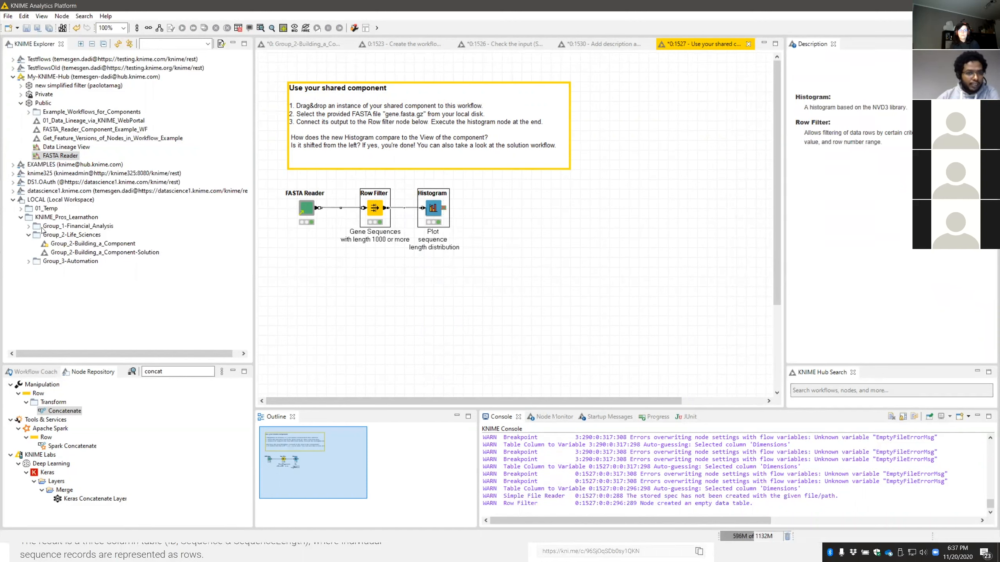
Open DS-363_Example_WF_for_One-Hot_Encoder_Component from 01_Temp/Components/DS-363_OneHot_Encoder_for_Biological_sequences in the local workspace and check its component links for updates
click(22, 210)
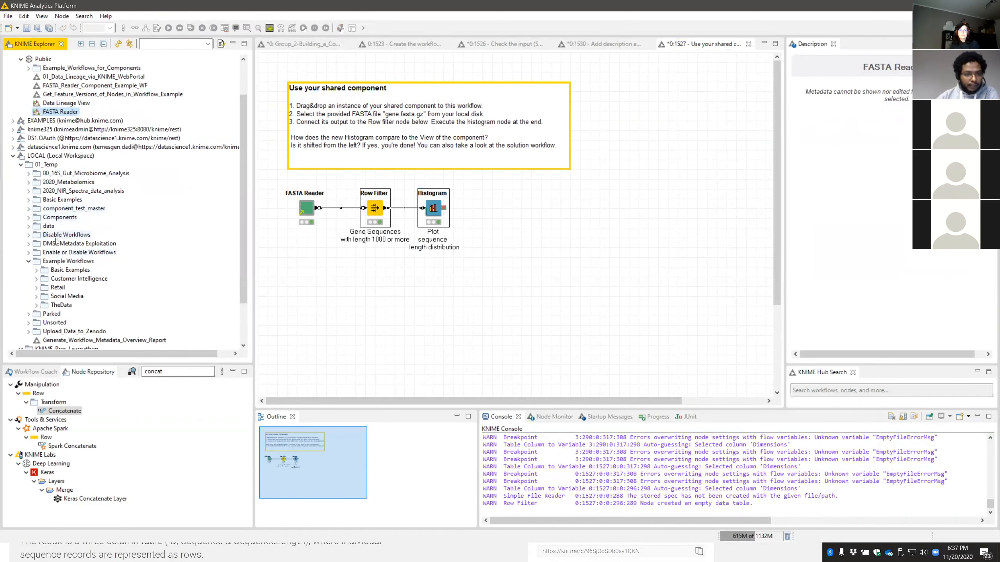
click(29, 217)
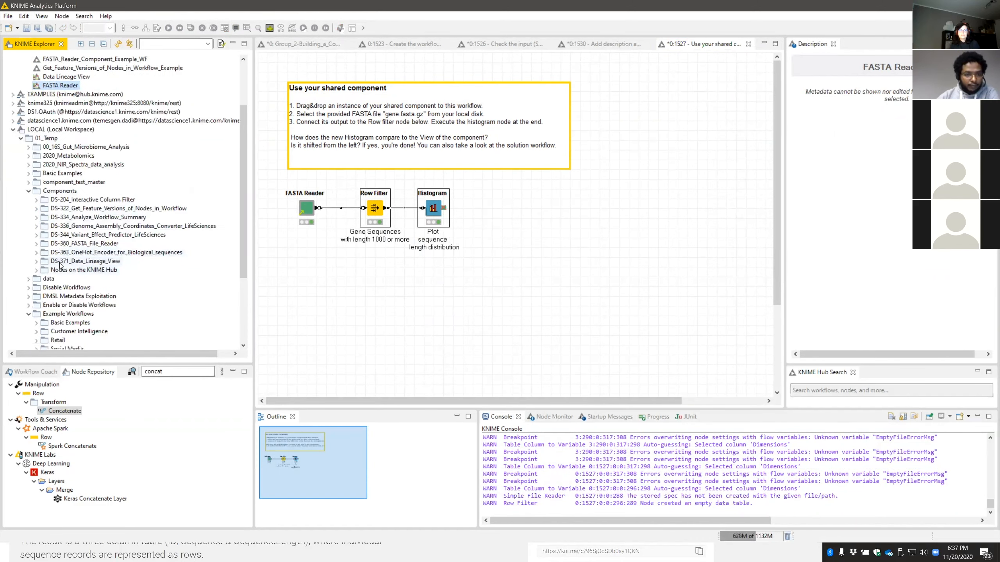
click(37, 252)
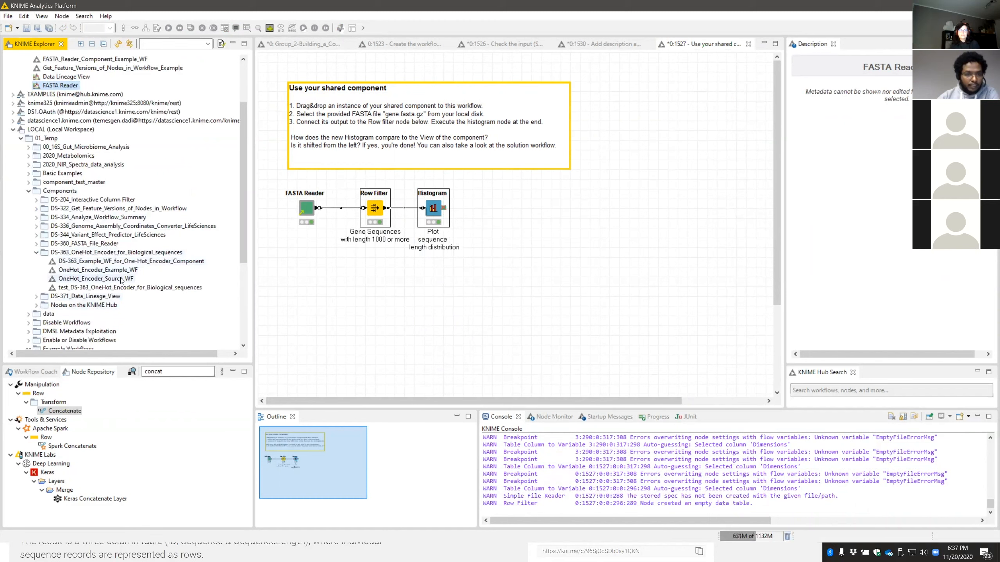
click(106, 261)
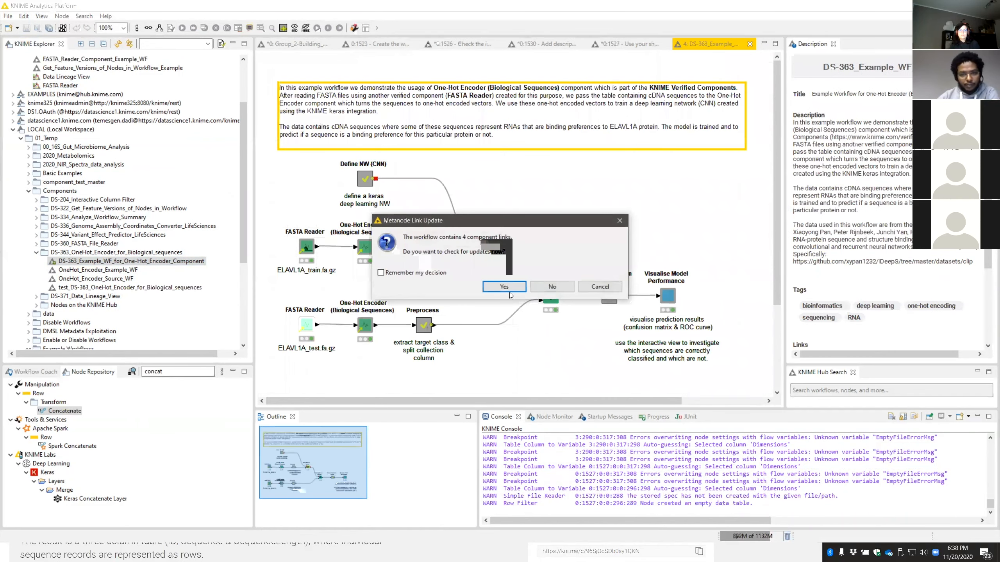
click(504, 287)
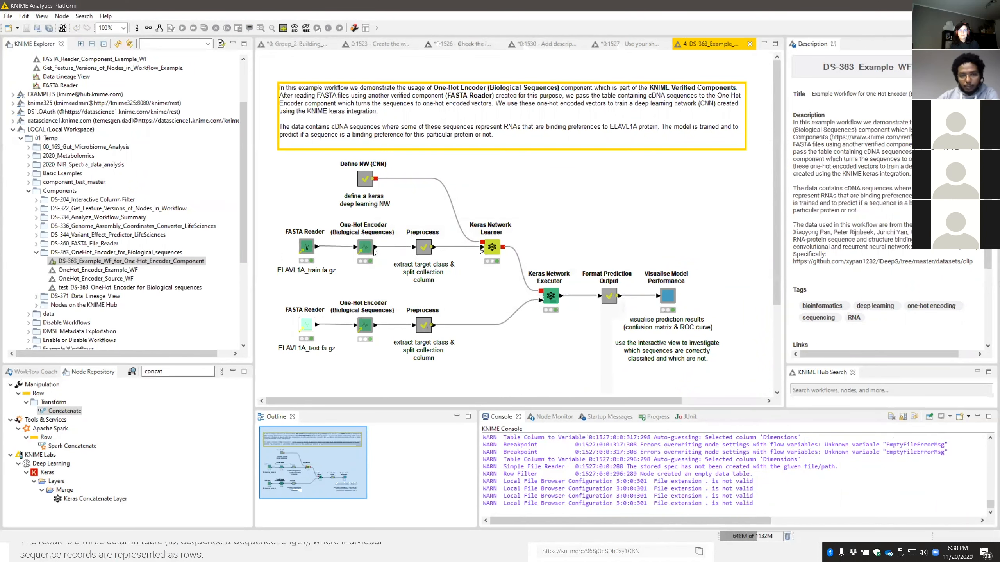
Inspect the sequence records output of the FASTA Reader that reads ELAVL1A_train.fa.gz
right_click(366, 249)
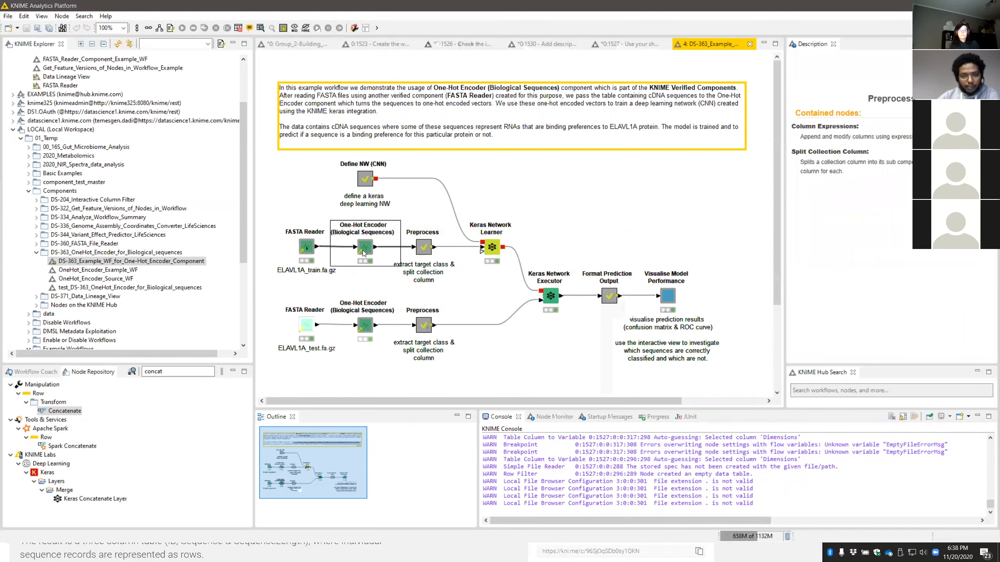
right_click(309, 249)
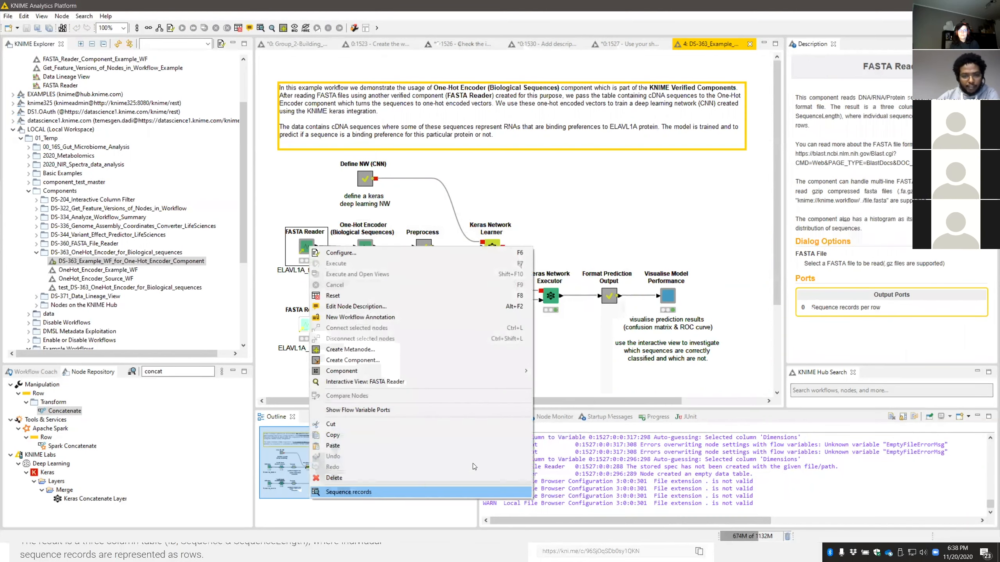
click(470, 491)
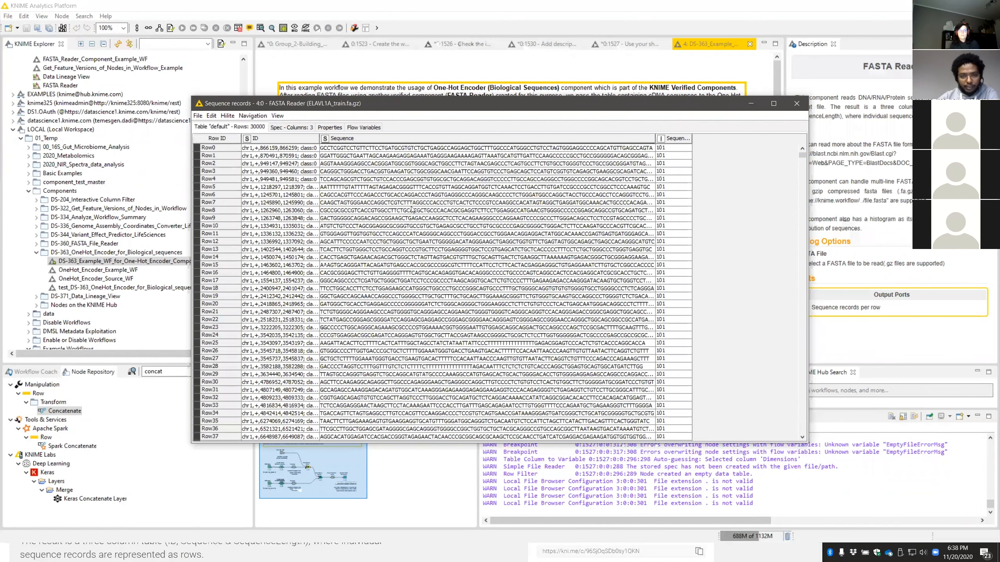
click(796, 104)
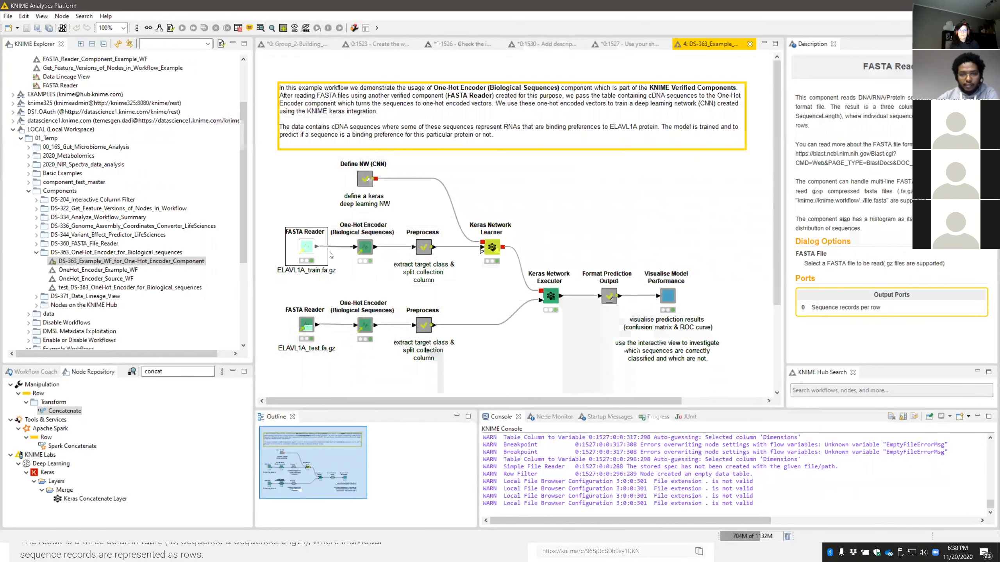
Review the configuration options of the One-Hot Encoder (Biological Sequences) in the training branch and leave them as they are
click(365, 248)
double_click(365, 248)
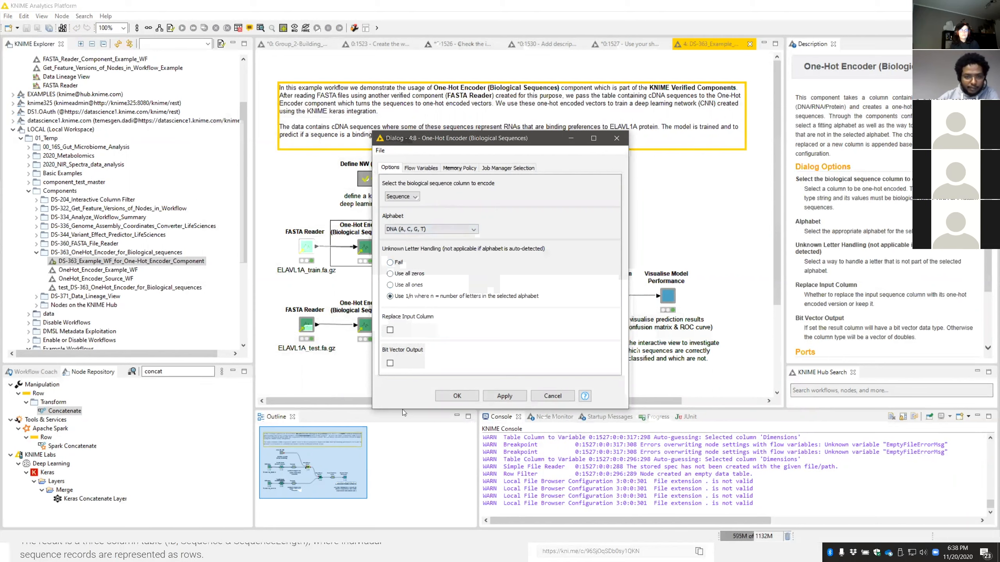
click(616, 138)
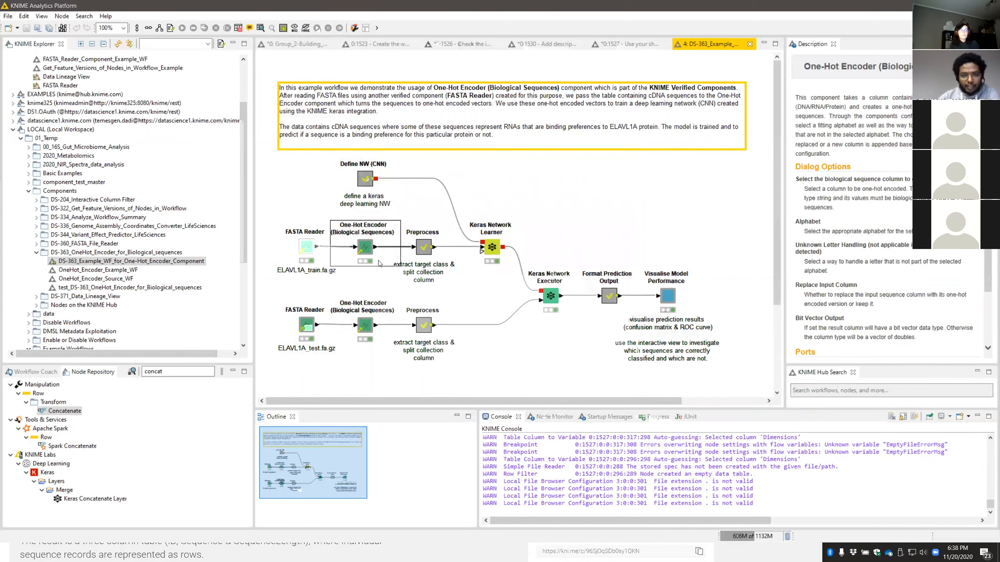
click(374, 291)
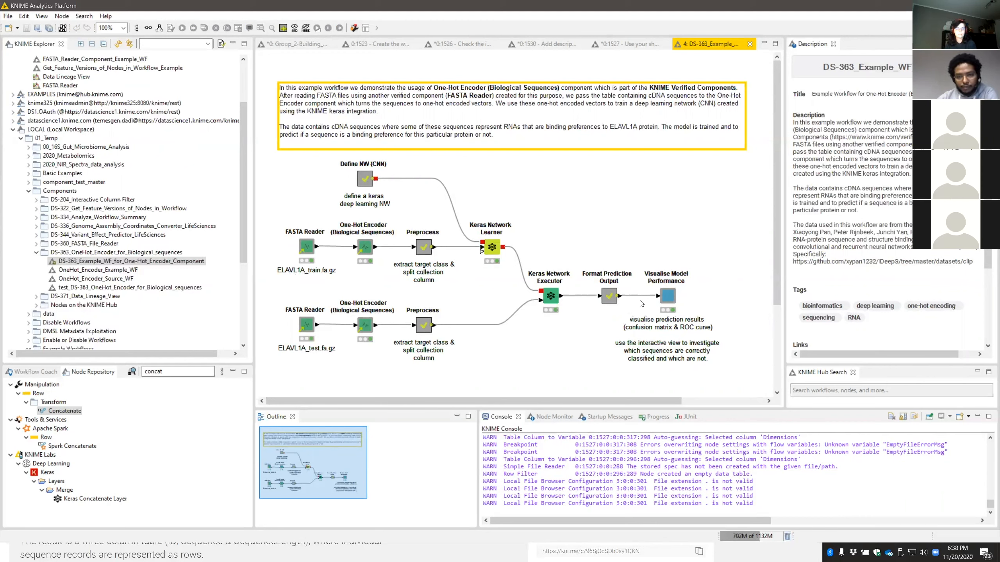
Open the interactive view of Visualise Model Performance, select both actual Not Binding cells of the confusion matrix in turn, and clear the sequence selection
right_click(670, 297)
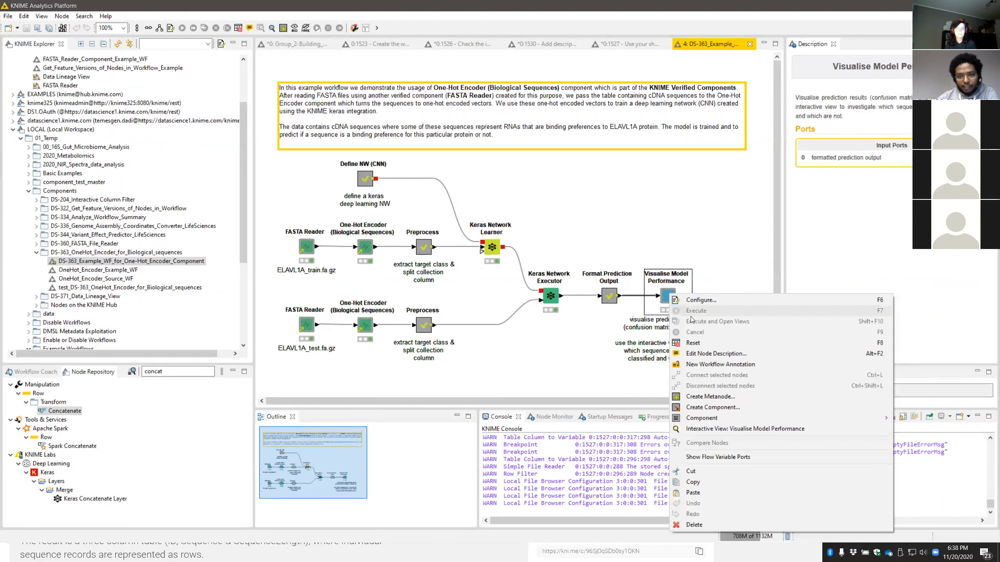
click(733, 430)
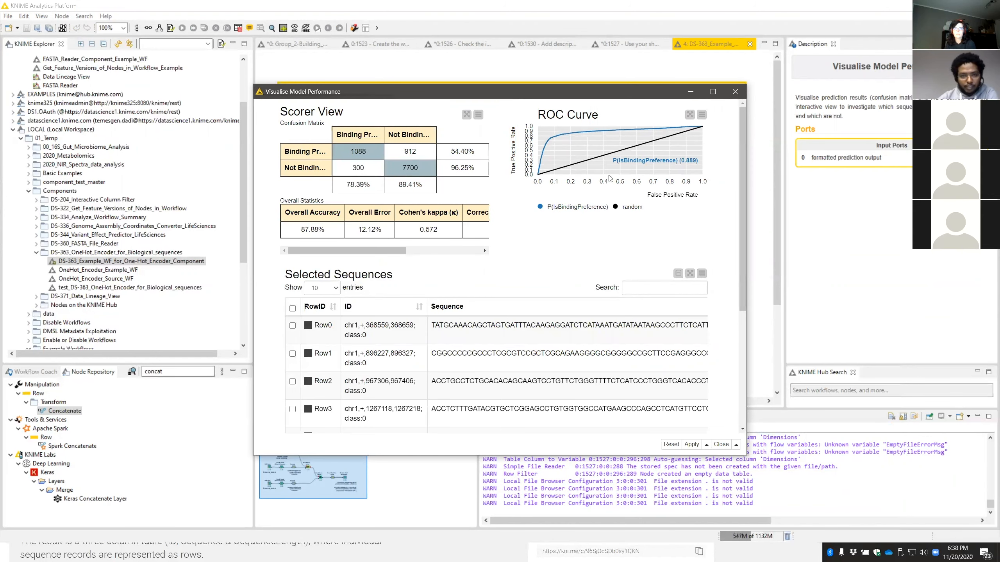
click(405, 170)
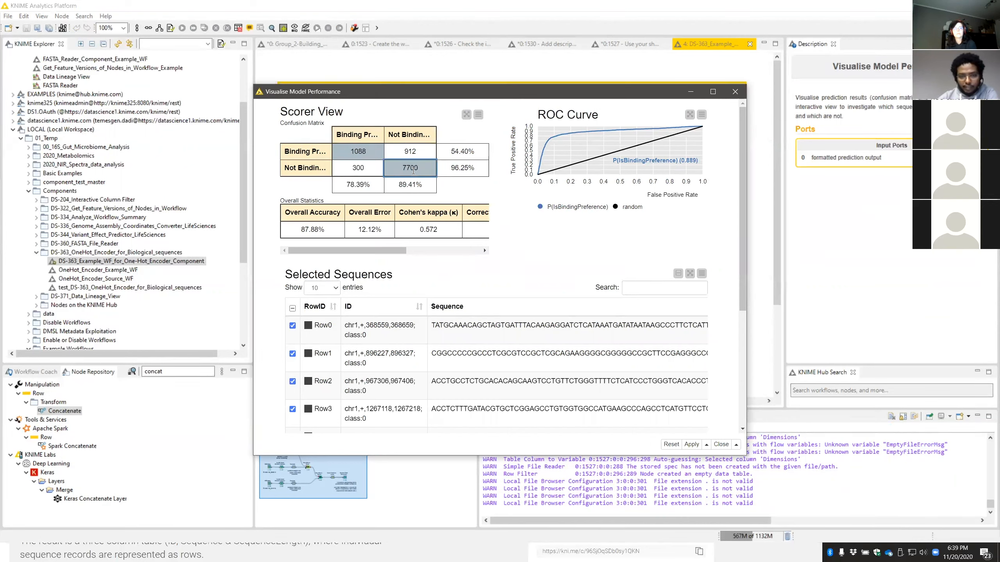
click(354, 174)
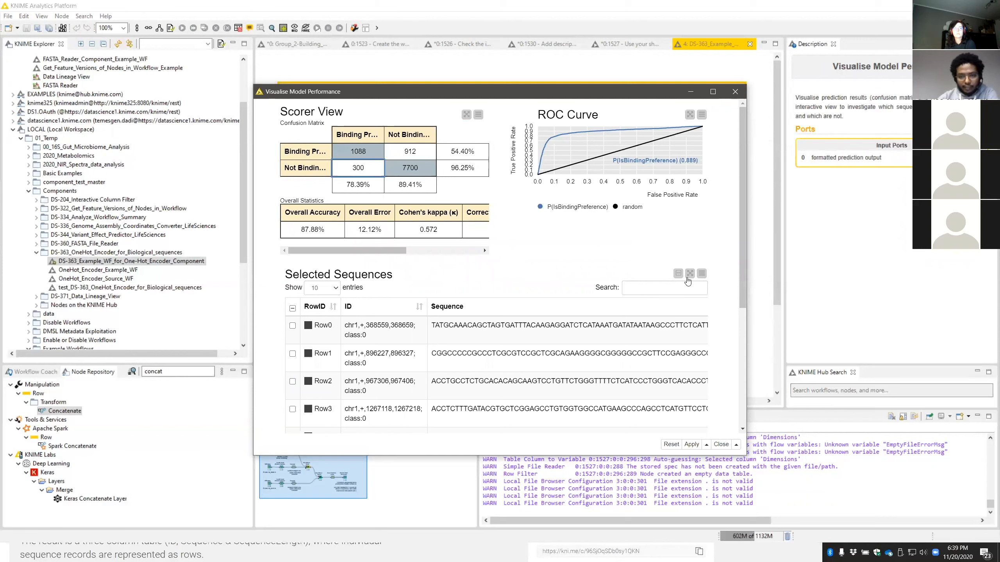
click(677, 274)
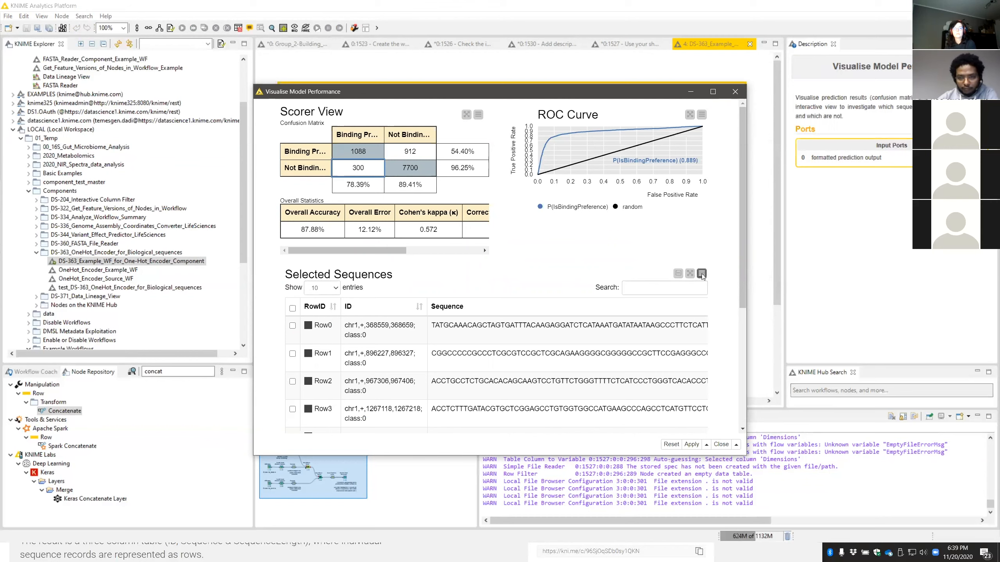
Limit the Selected Sequences table to the selected rows only
click(701, 274)
click(699, 290)
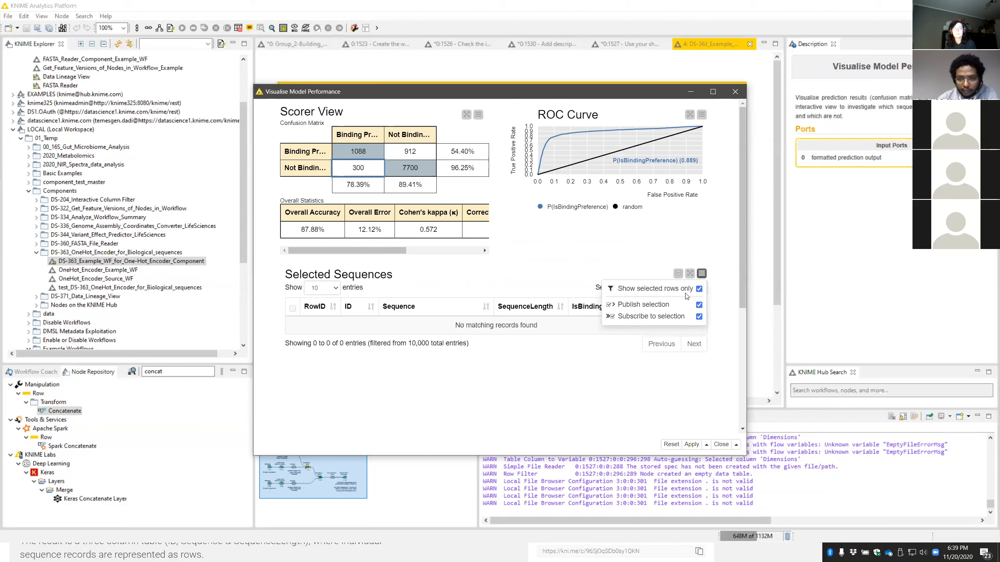
click(699, 289)
click(699, 289)
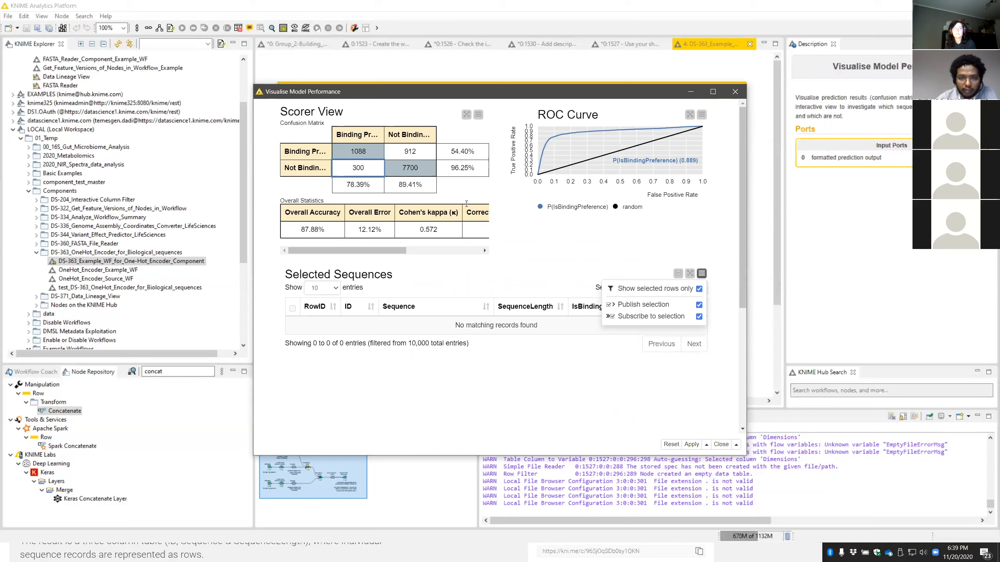
Examine the sequences behind the confusion matrix cell of actual Not Binding records predicted as Binding Preference, and close the view
click(369, 172)
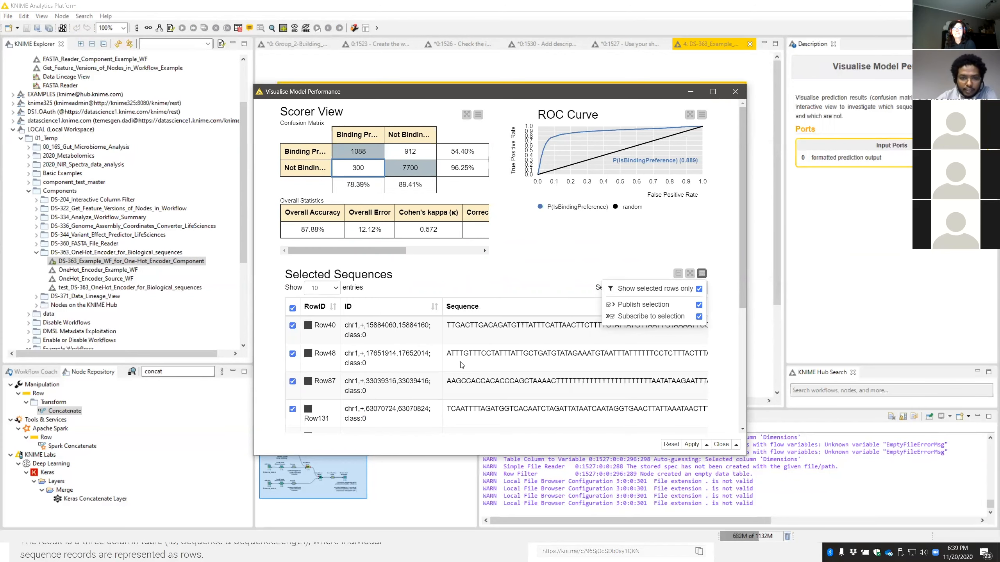
scroll(521, 388, down, 3)
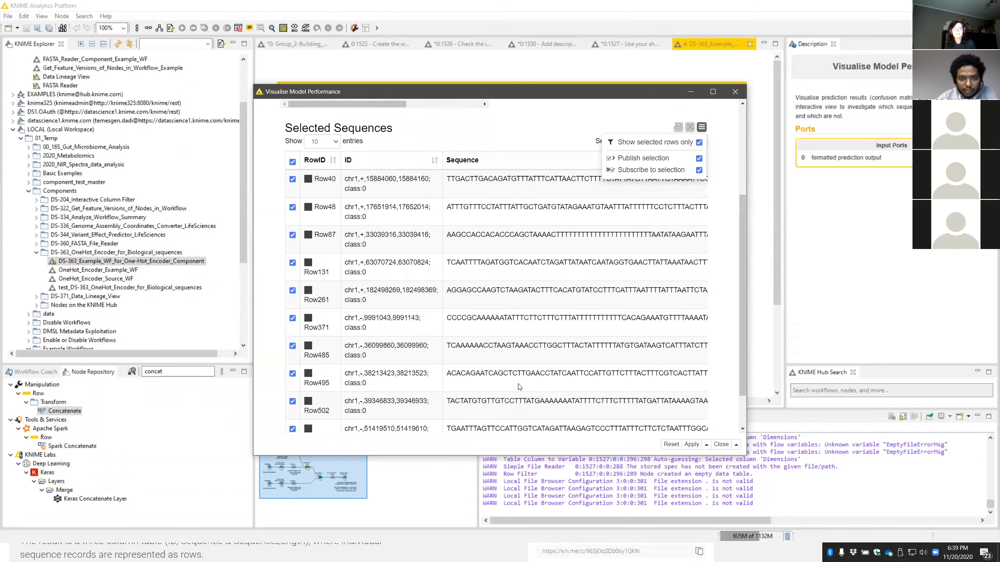
scroll(488, 387, up, 3)
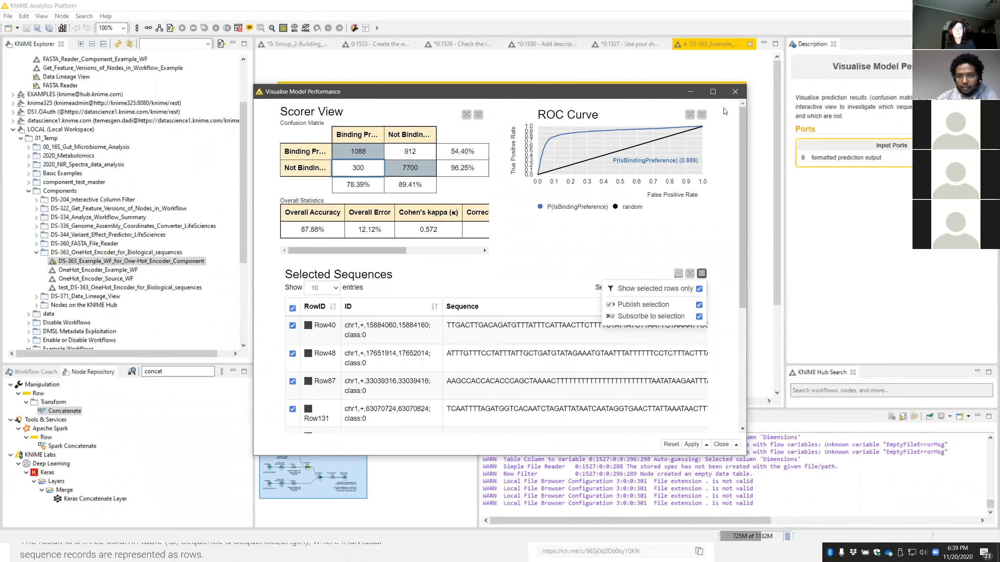
click(736, 92)
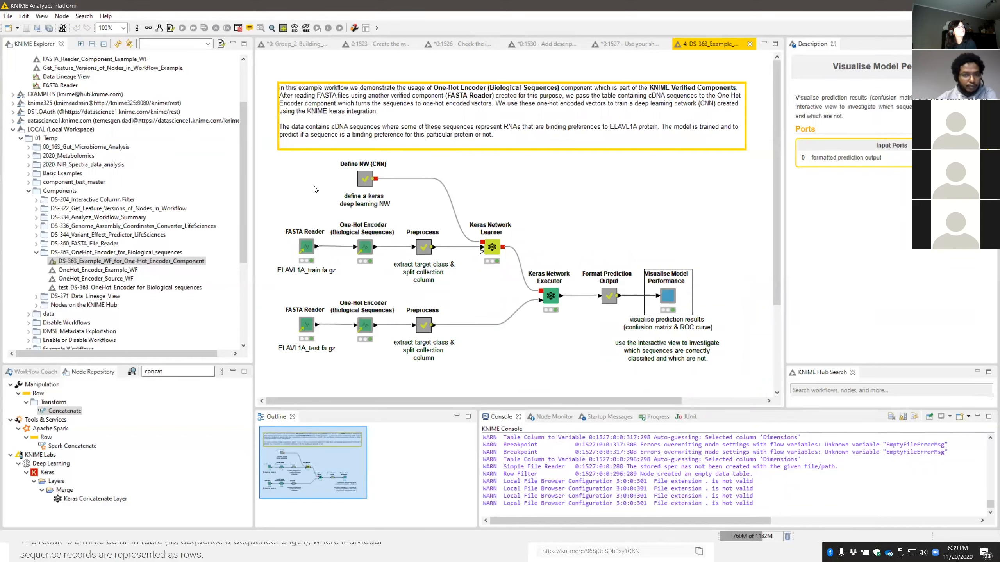
Review the FASTA file setting of the FASTA Reader for ELAVL1A_train.fa.gz, leave it as is, and close the example workflow
double_click(306, 248)
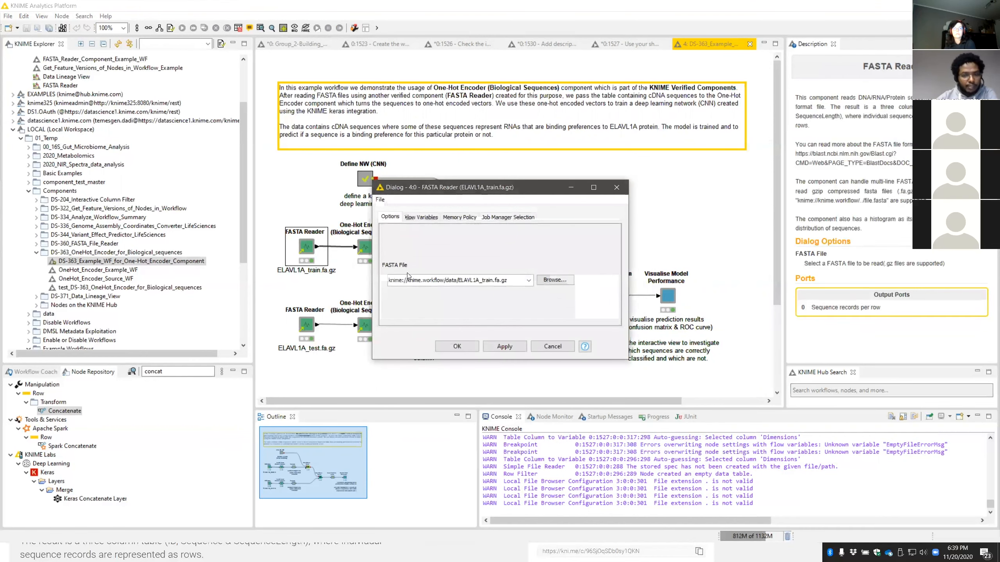
click(616, 188)
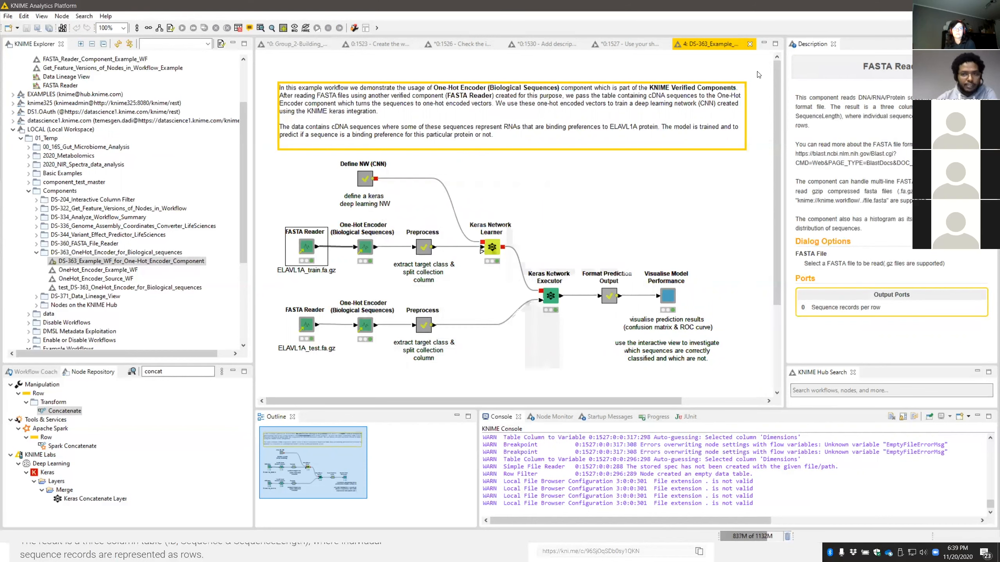
click(749, 44)
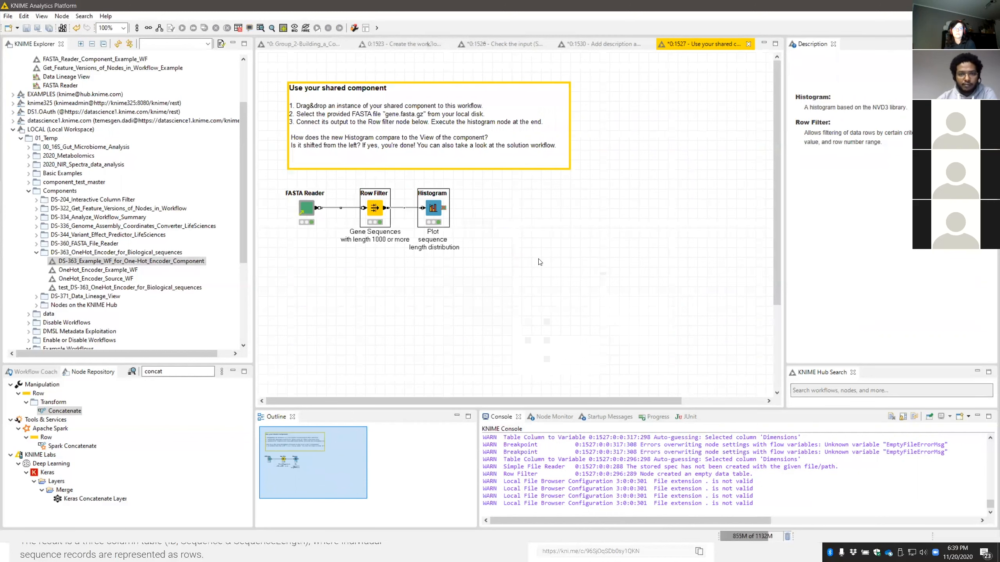
Check the FASTA file setting of the FASTA Reader in the Use your shared component exercise and leave it as is
click(435, 298)
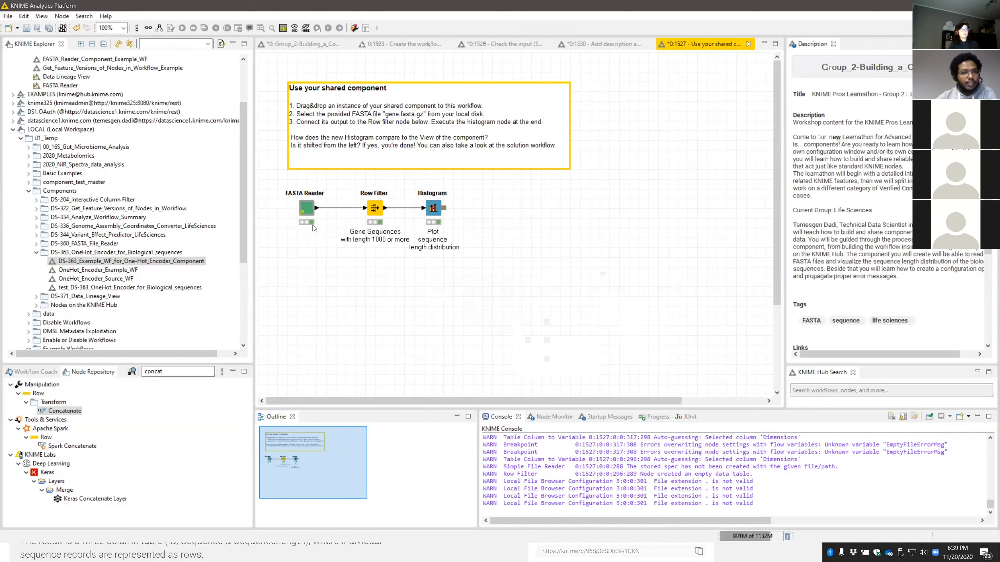
click(306, 213)
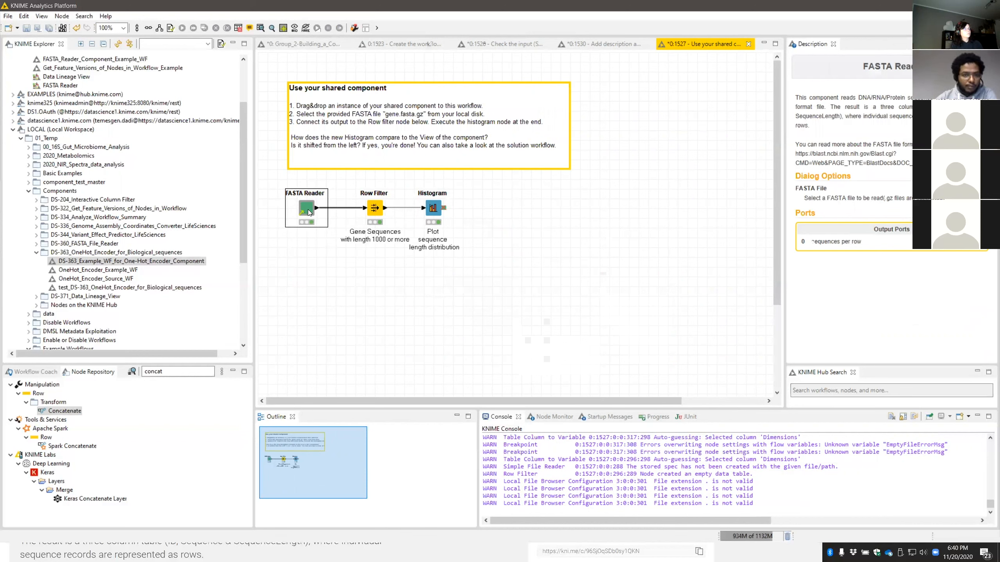
double_click(309, 212)
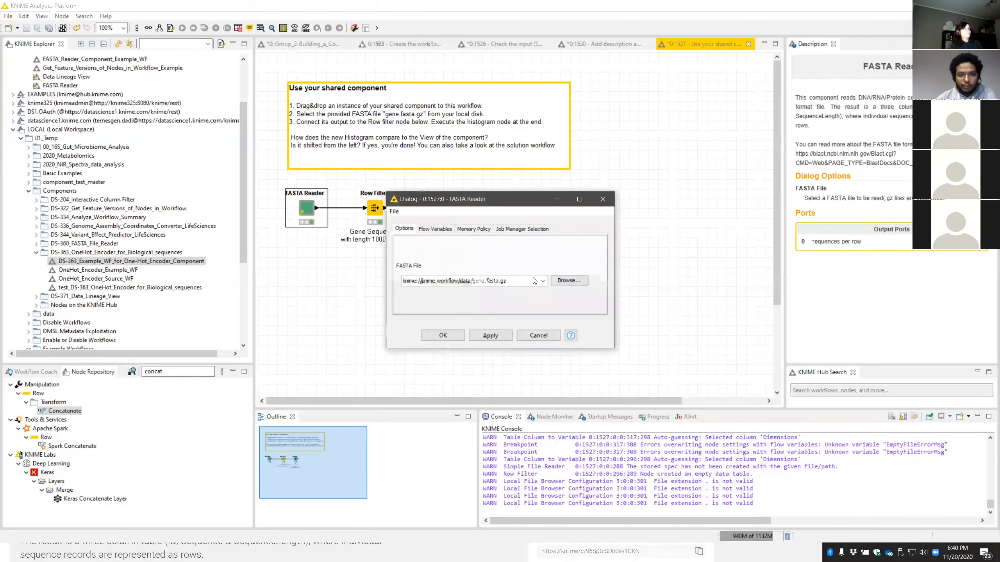
click(602, 200)
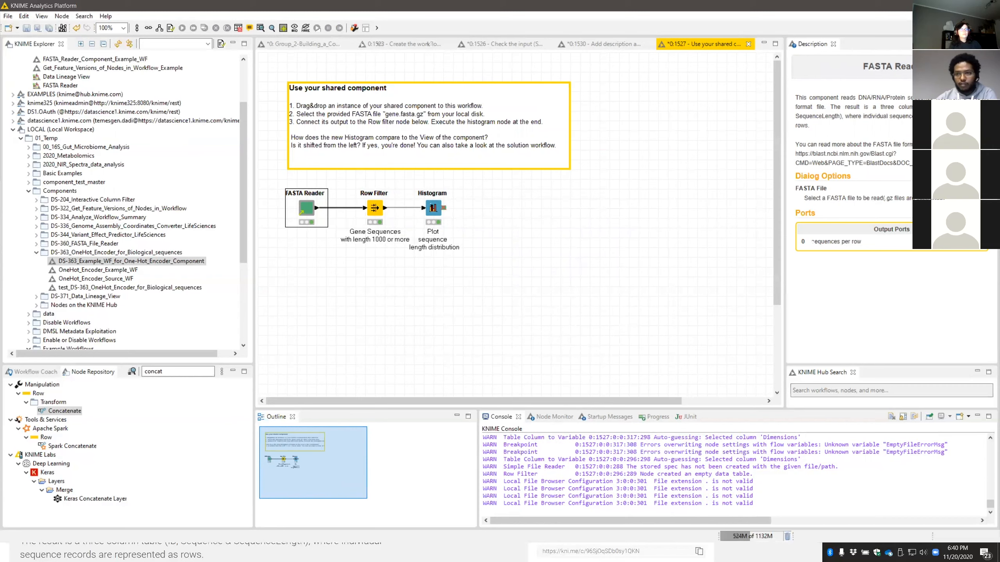
Return to the main Group_2 workflow and look over its exercise steps 3 to 6
click(311, 44)
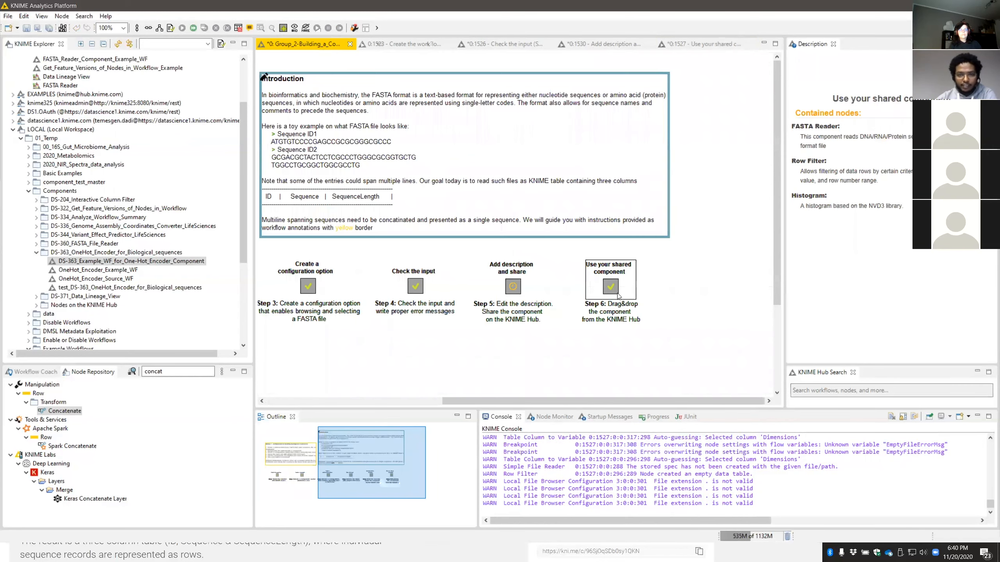
mouse_move(581, 400)
mouse_down()
mouse_move(405, 399)
mouse_move(633, 400)
mouse_up()
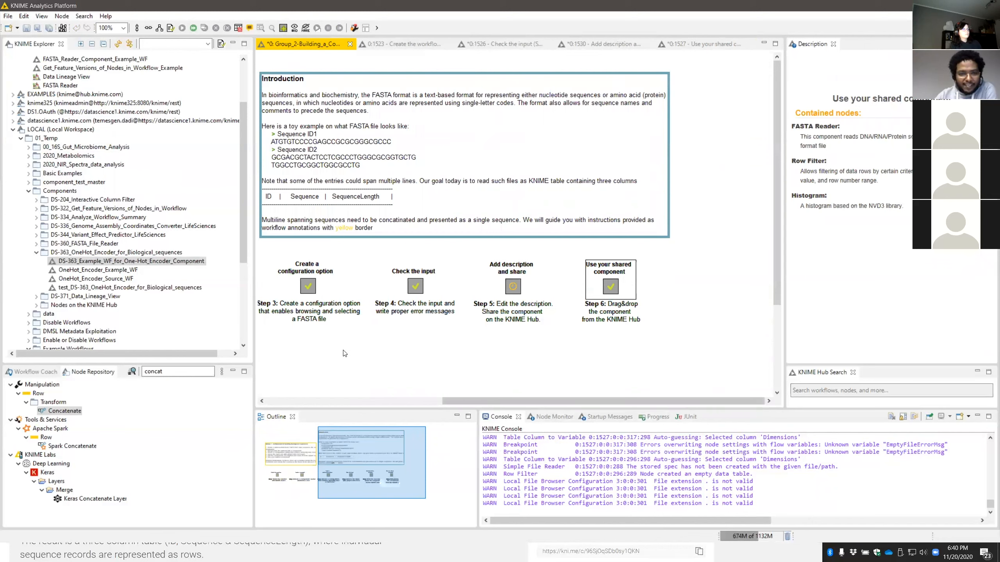
click(160, 548)
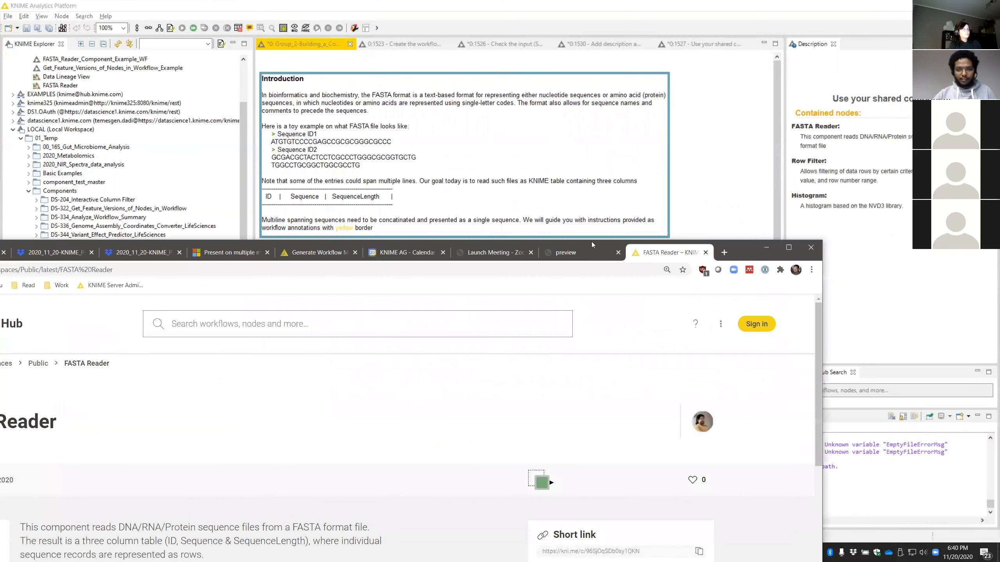
key(alt+Tab)
key(alt+Tab)
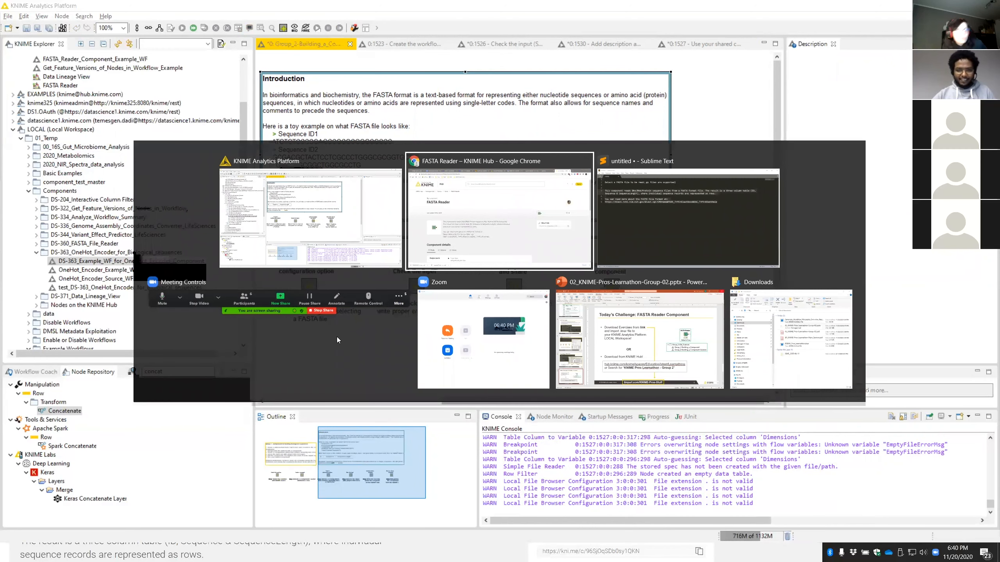
click(523, 68)
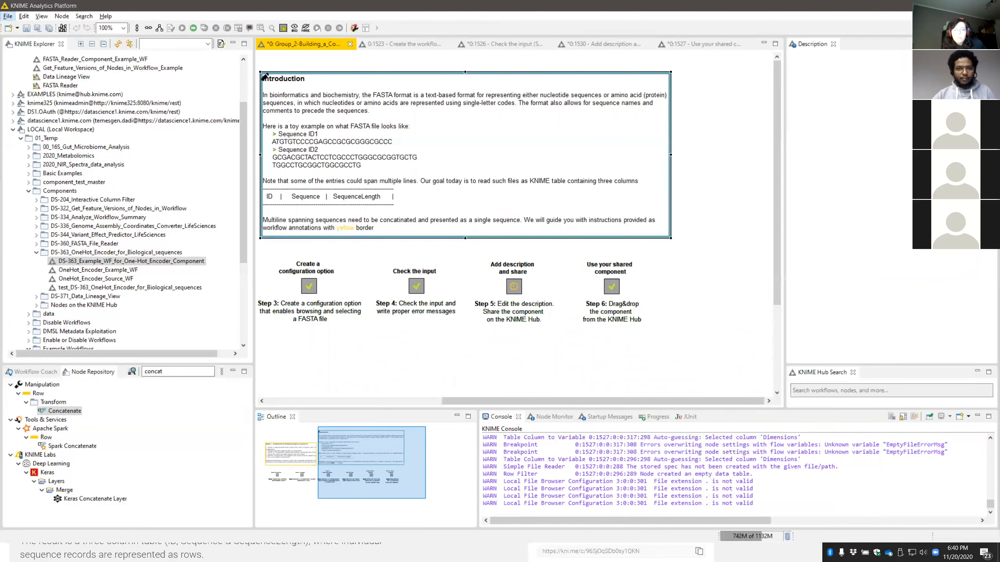
key(alt+Tab)
click(335, 275)
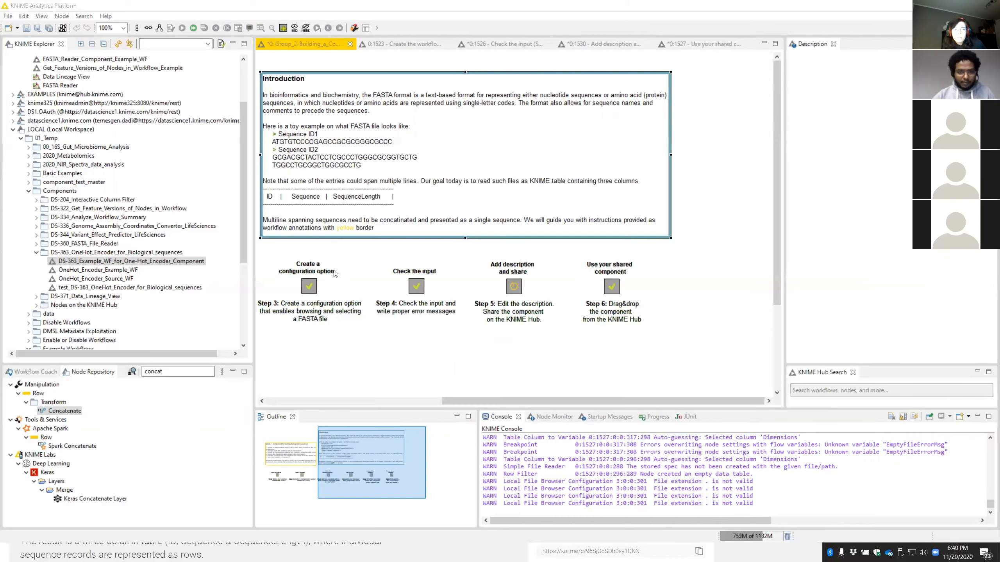